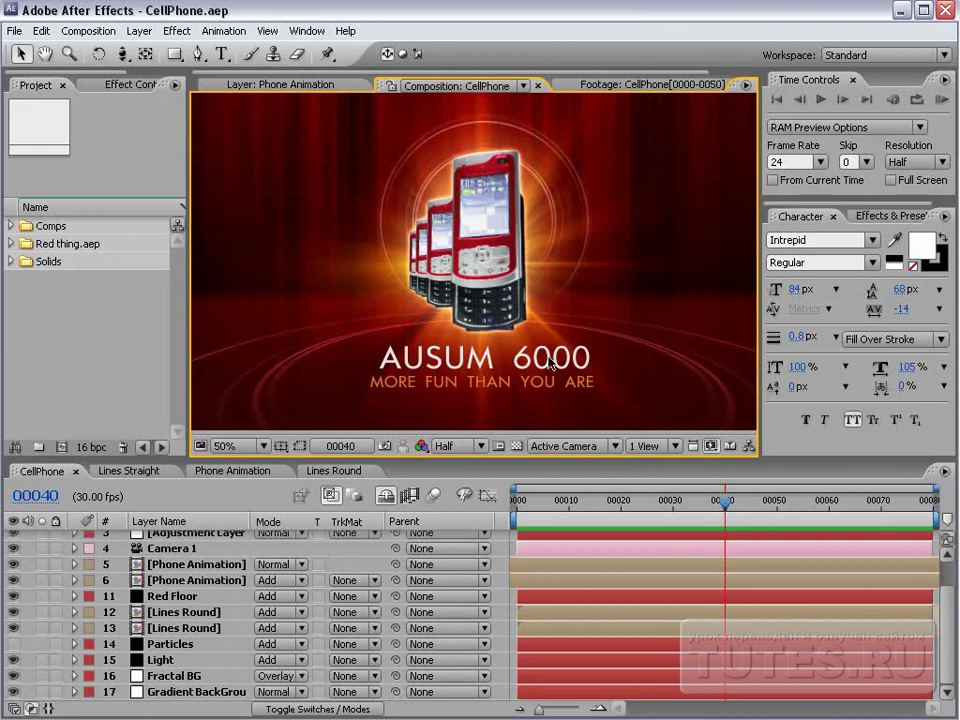
# Preview the finished CellPhone composition from its first frame and scrub through the phone animation
pyautogui.click(514, 505)
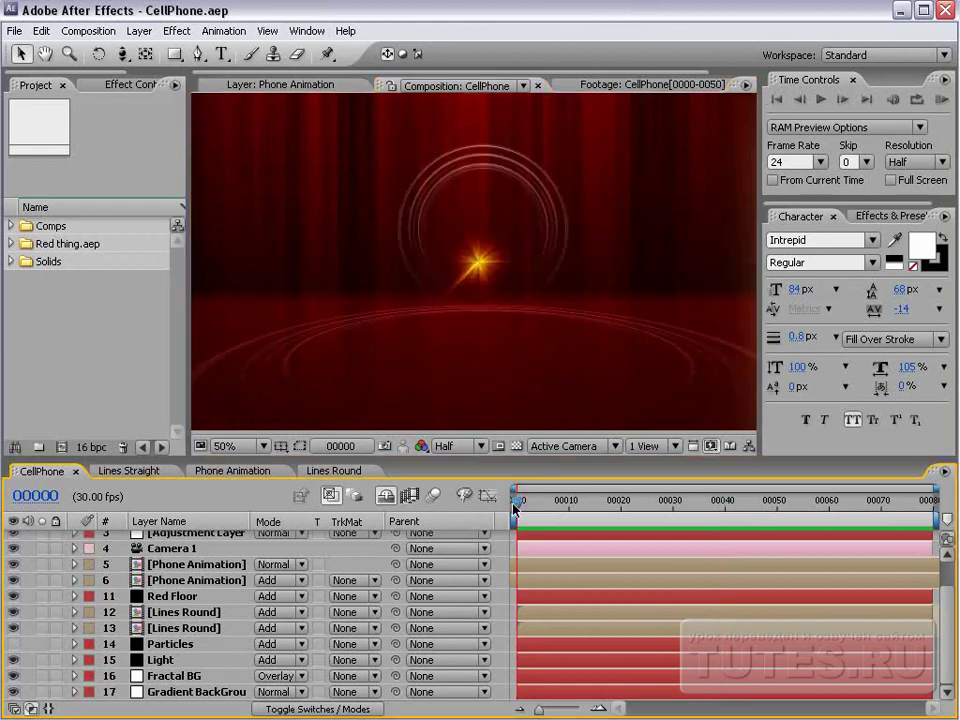
pyautogui.press('KP_0')
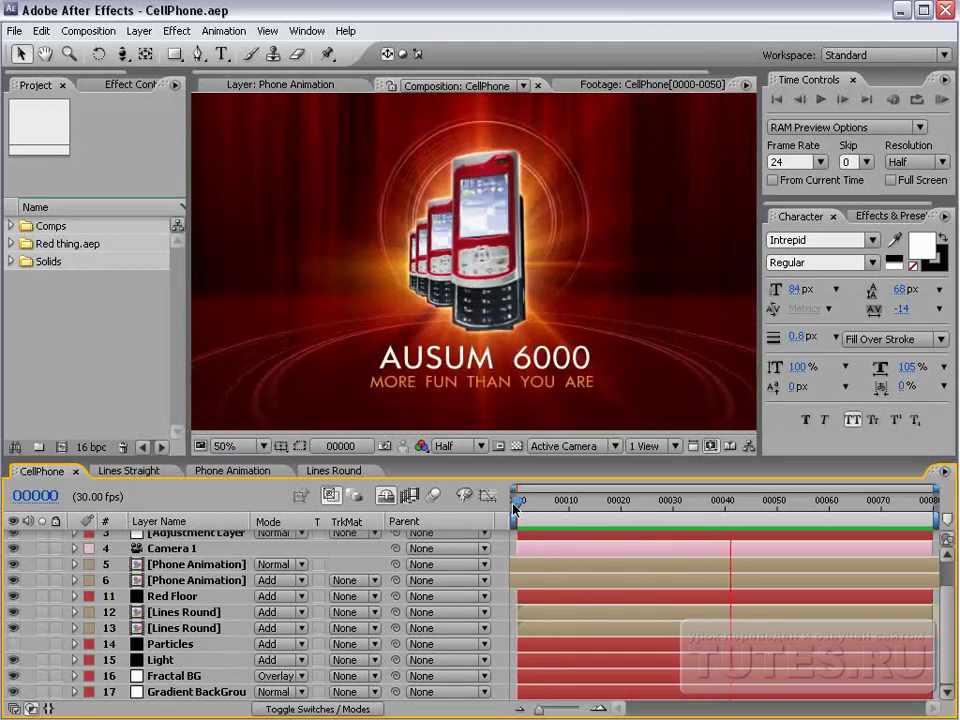
pyautogui.click(818, 505)
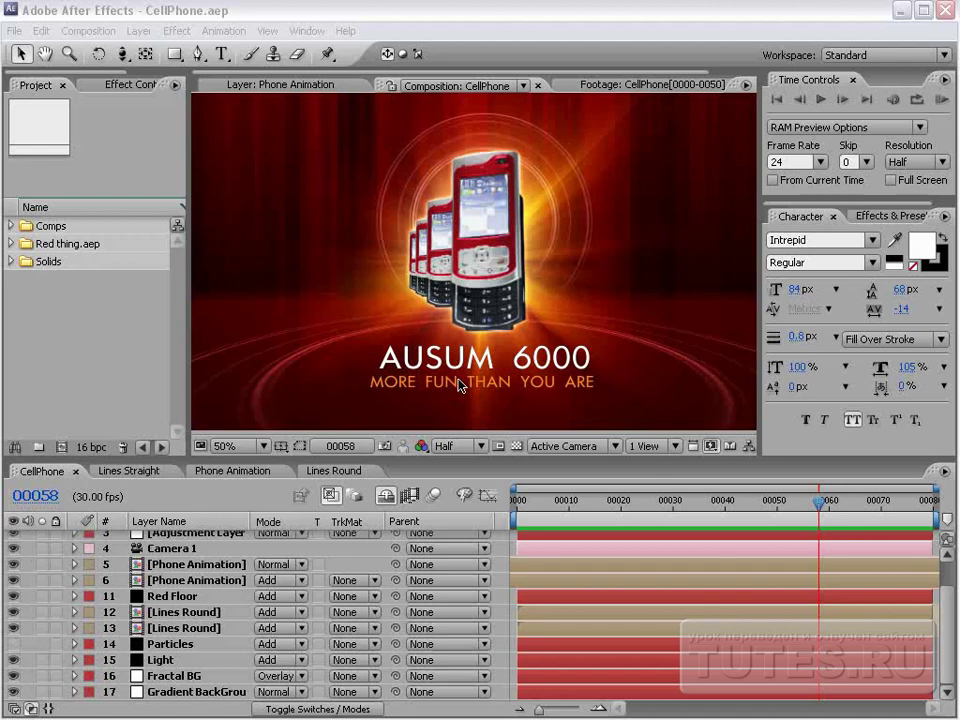
pyautogui.moveTo(566, 494); pyautogui.dragTo(720, 500)
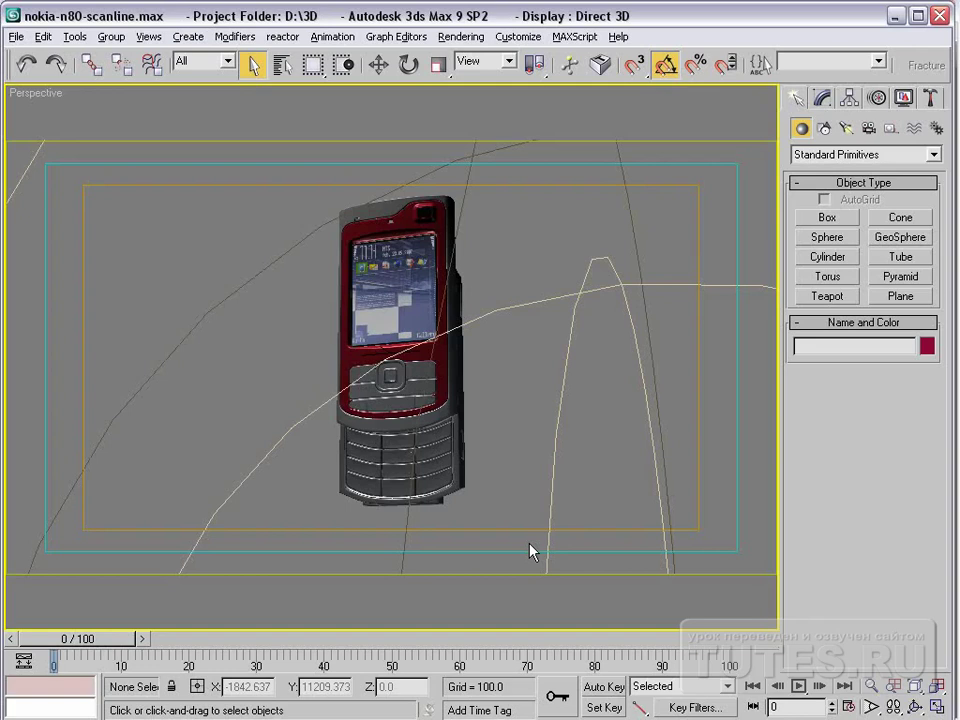
# Scrub the timeline of the phone model scene in 3ds Max, and minimize that program to return to After Effects
pyautogui.moveTo(94, 637); pyautogui.dragTo(64, 645)
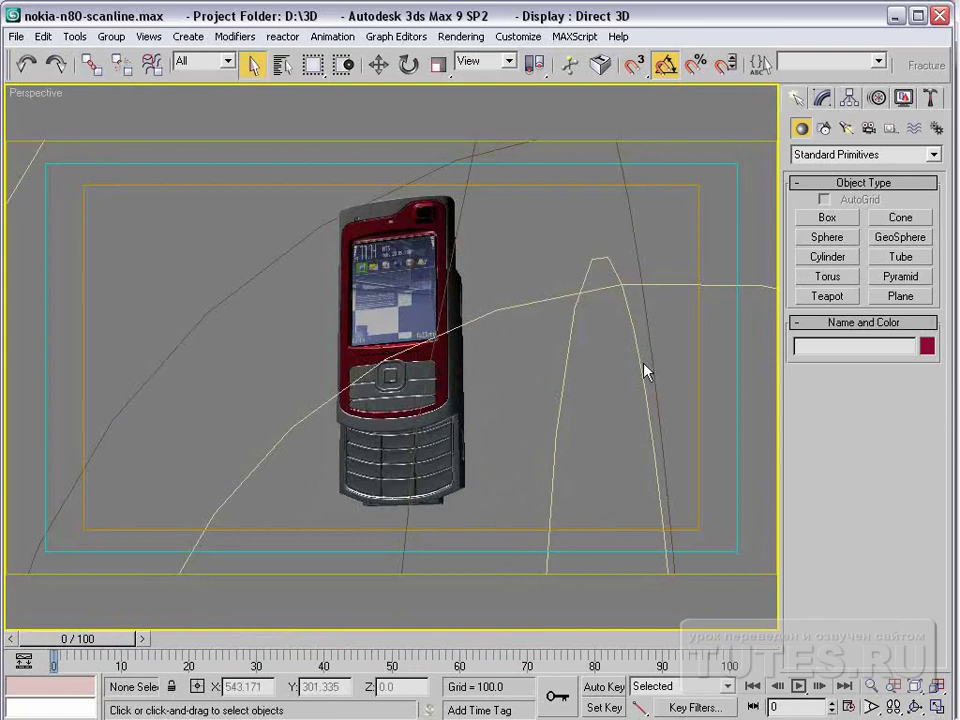
pyautogui.click(894, 16)
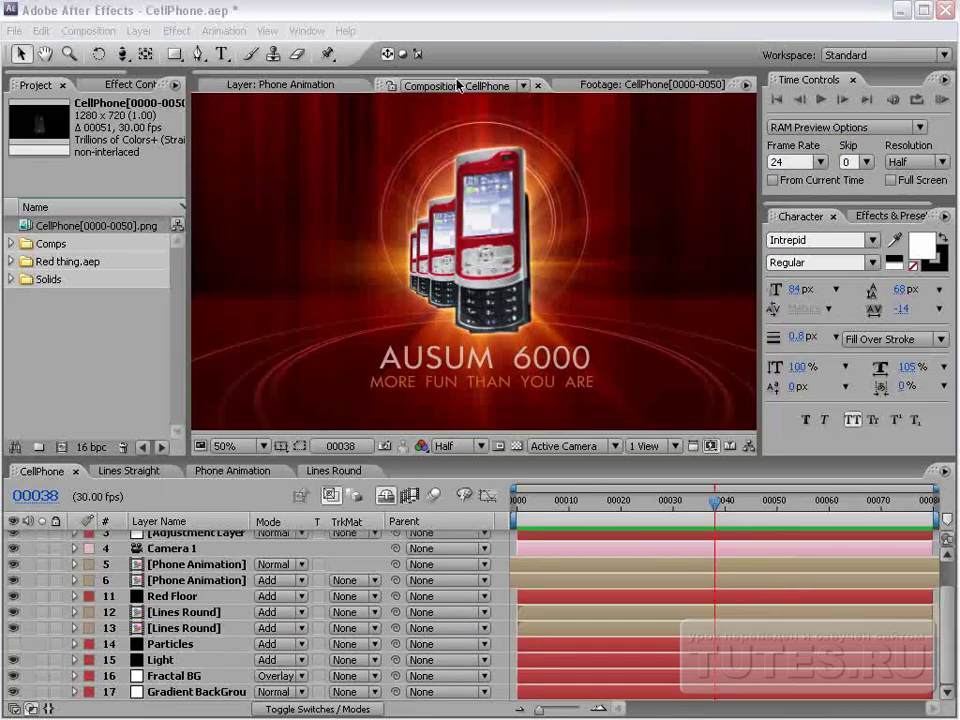
# Open the CellPhone[0000-0050].png footage and play the rendered phone sequence over the transparency grid
pyautogui.doubleClick(85, 225)
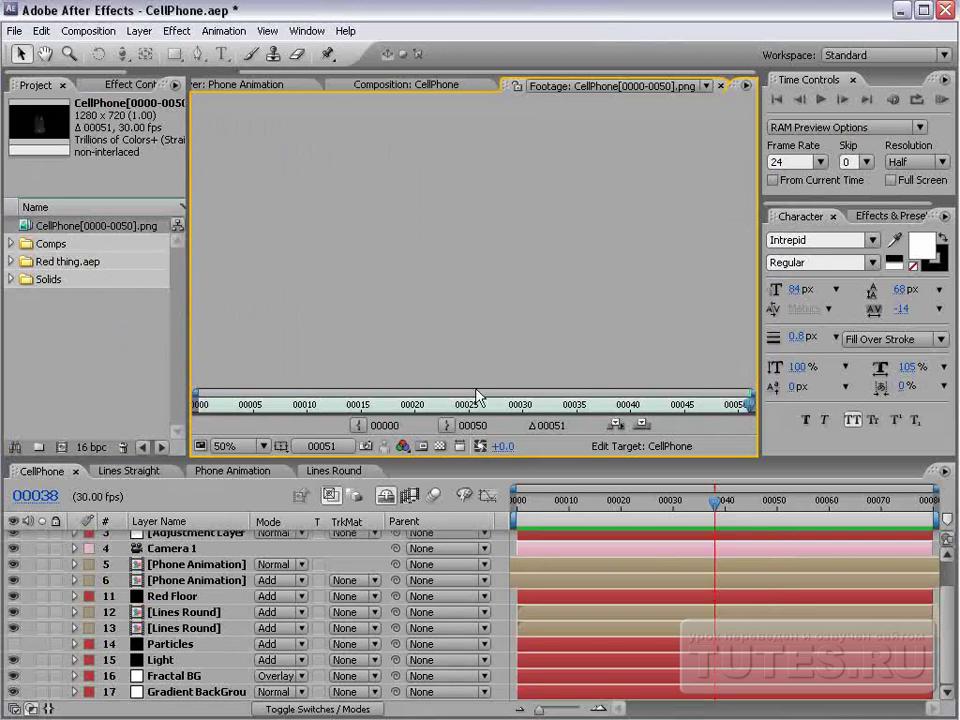
pyautogui.moveTo(302, 412); pyautogui.dragTo(383, 406)
pyautogui.click(440, 447)
pyautogui.press('space')
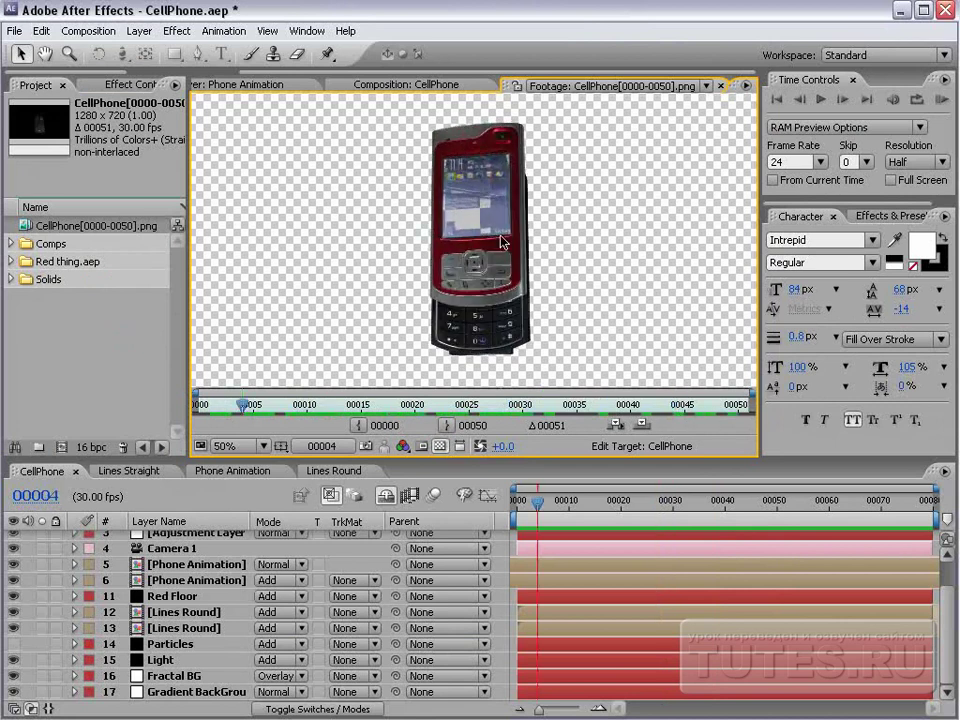
# Create a composition from the NTSC D1 Widescreen Square Pixel preset with the frame rate set to 30 frames per second
pyautogui.click(96, 30)
pyautogui.click(88, 48)
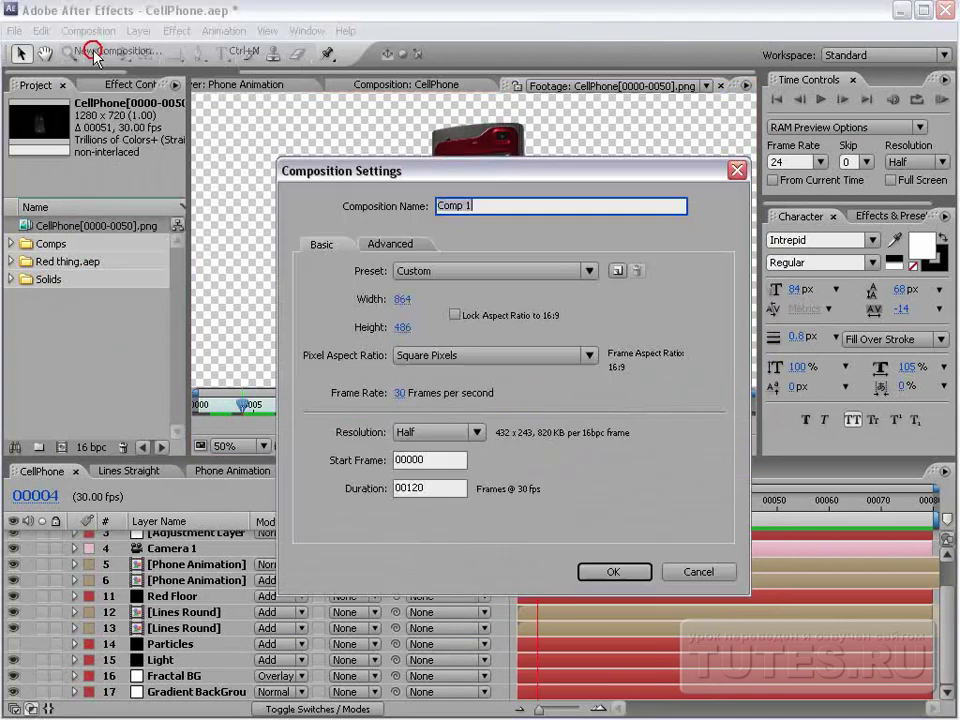
pyautogui.click(495, 208)
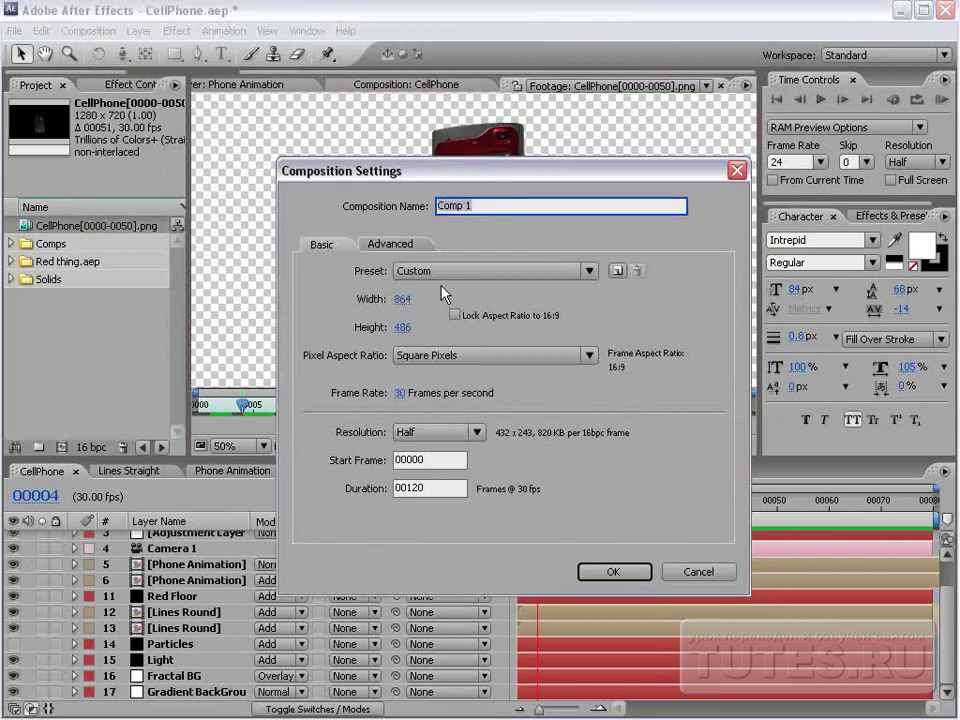
pyautogui.click(500, 270)
pyautogui.click(542, 452)
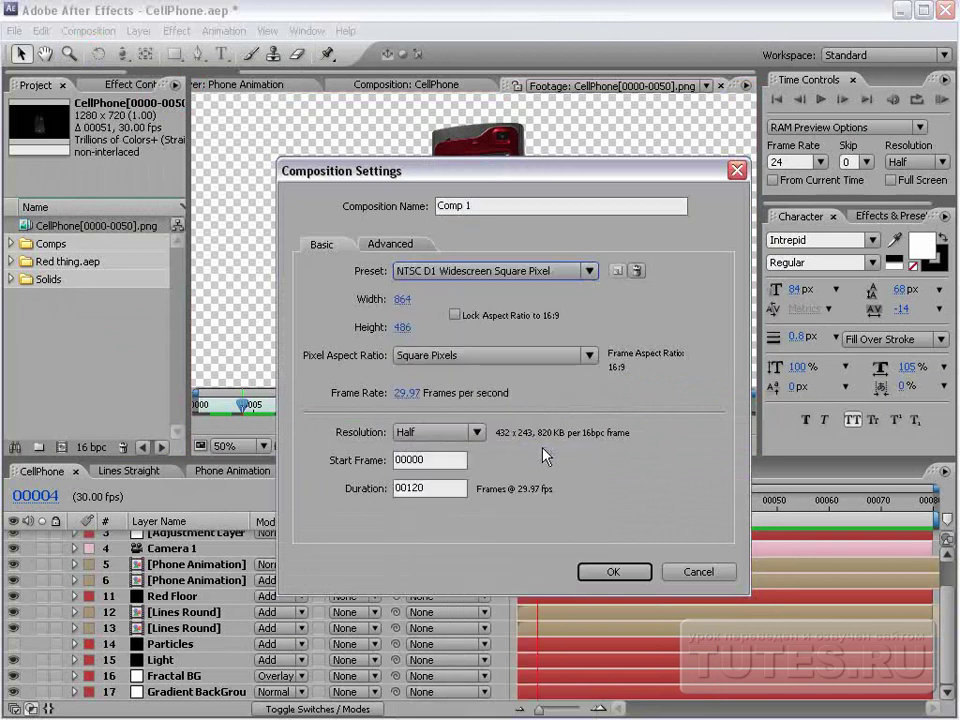
pyautogui.click(406, 395)
pyautogui.write('30')
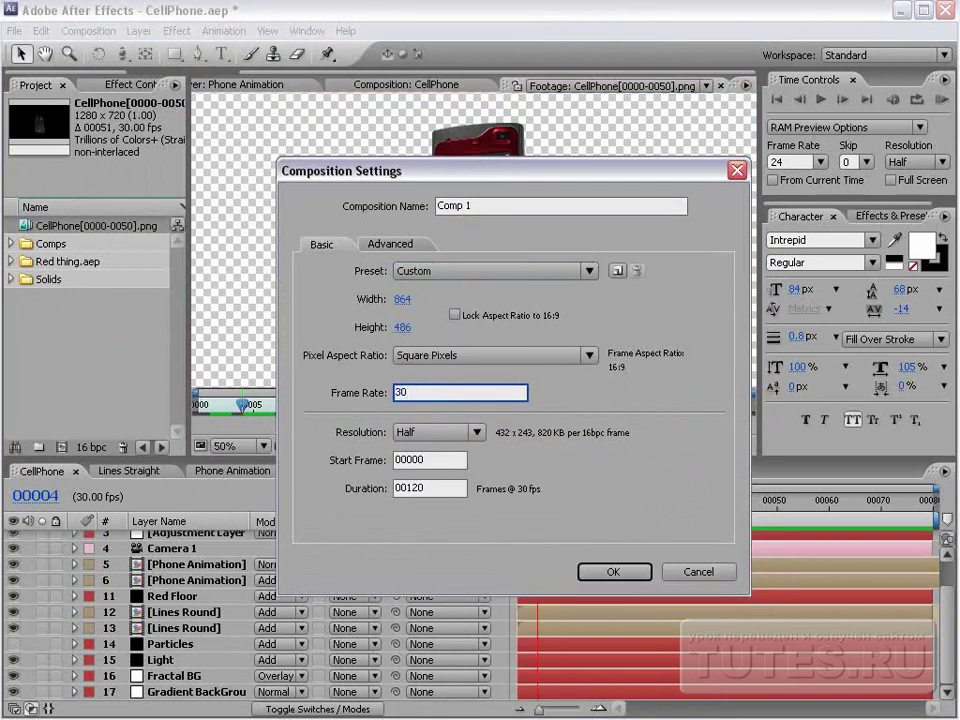
pyautogui.click(614, 572)
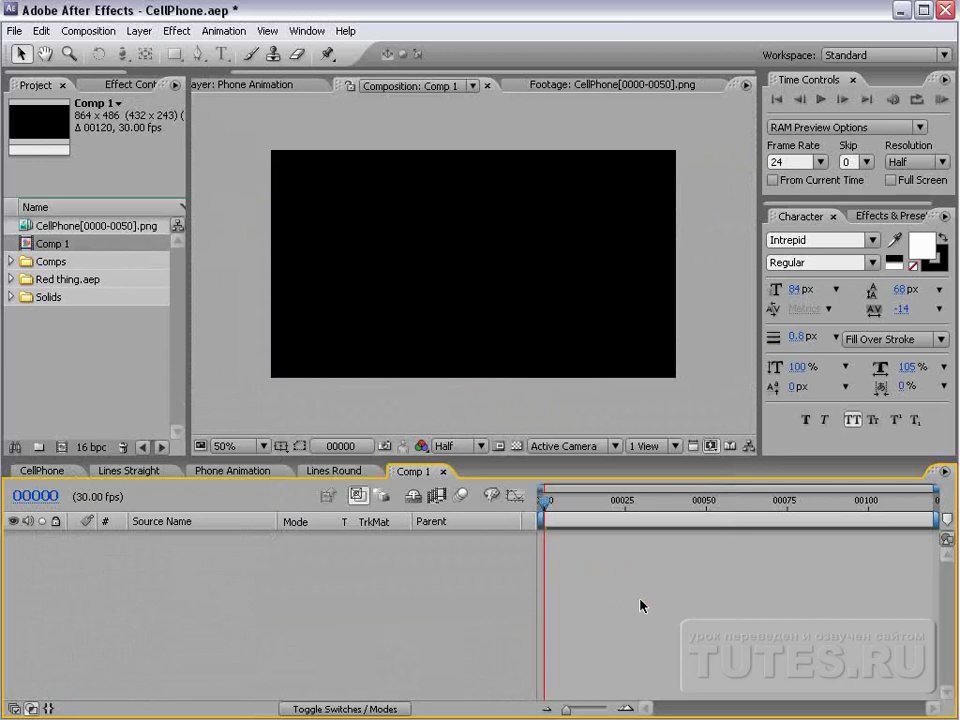
# Cycle Comp 1's current-time display through its formats and back to frames
pyautogui.keyDown('ctrl'); pyautogui.click(47, 497); pyautogui.keyUp('ctrl')
pyautogui.keyDown('ctrl'); pyautogui.click(50, 497); pyautogui.keyUp('ctrl')
pyautogui.keyDown('ctrl'); pyautogui.click(53, 497); pyautogui.keyUp('ctrl')
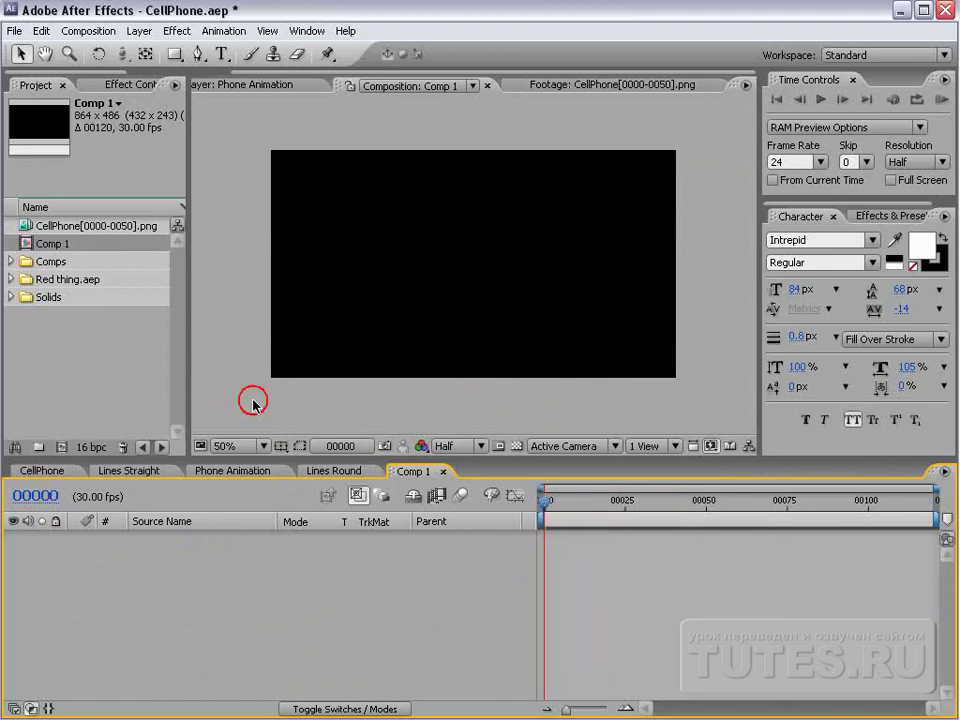
# Place the CellPhone[0000-0050].png sequence in Comp 1 and scale it down to about the size of the composition frame
pyautogui.moveTo(64, 230); pyautogui.dragTo(500, 295)
pyautogui.press(',')
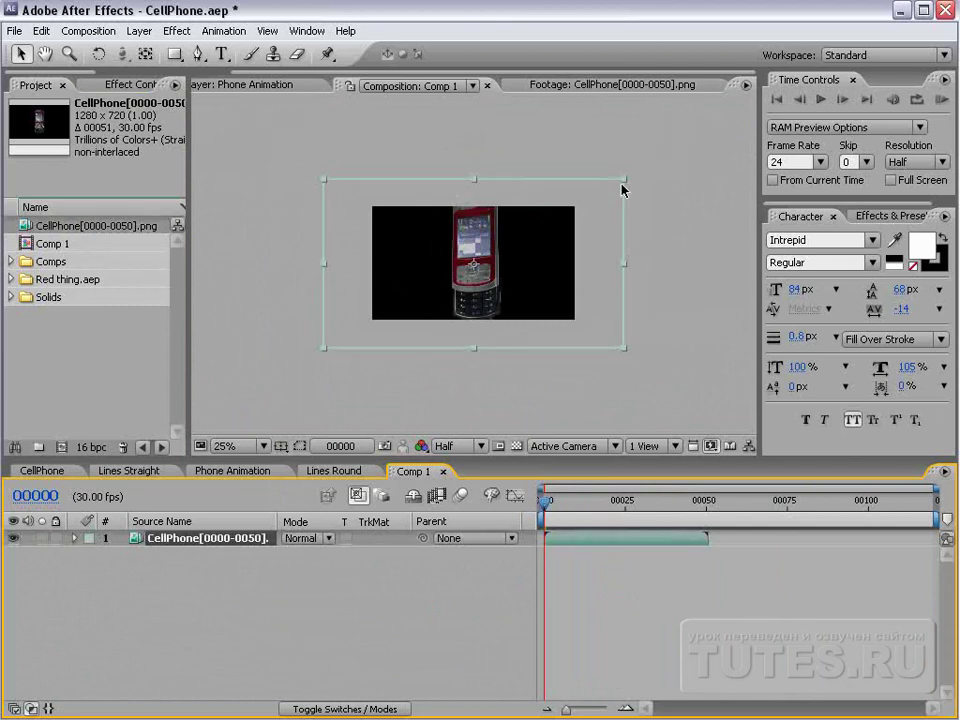
pyautogui.moveTo(625, 186); pyautogui.dragTo(572, 206)
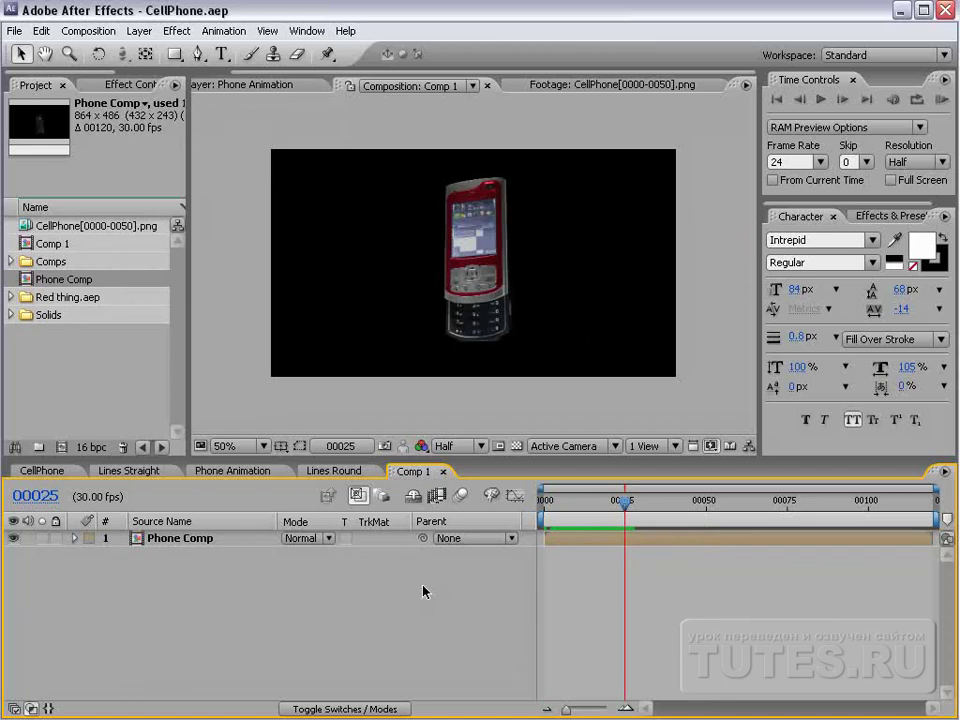
# Make the Phone Comp layer 3D and duplicate it three times
pyautogui.press('F4')
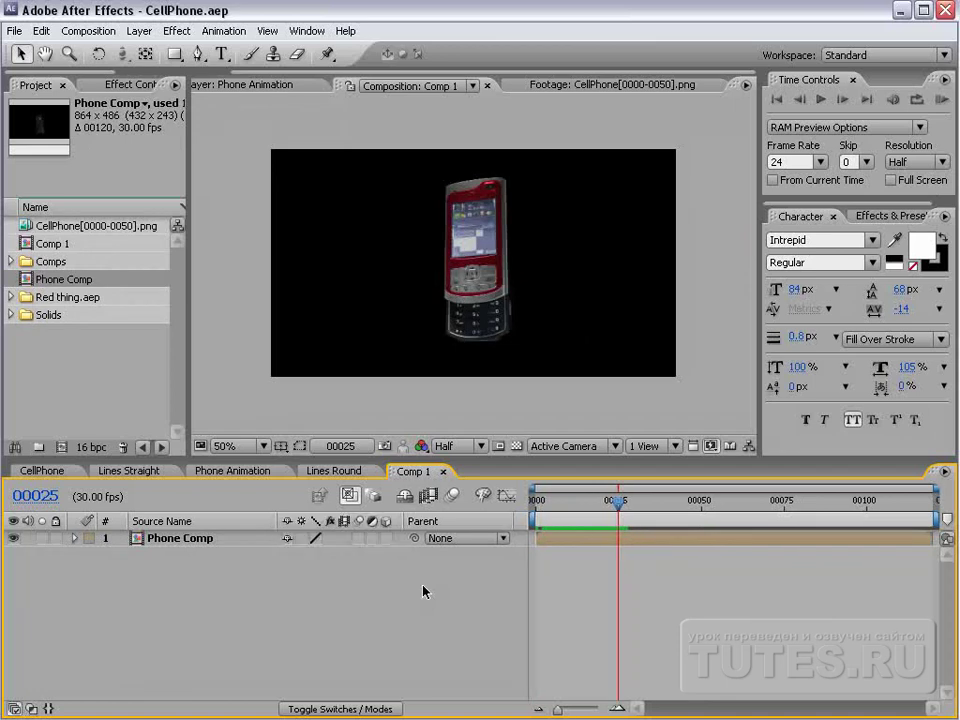
pyautogui.click(386, 538)
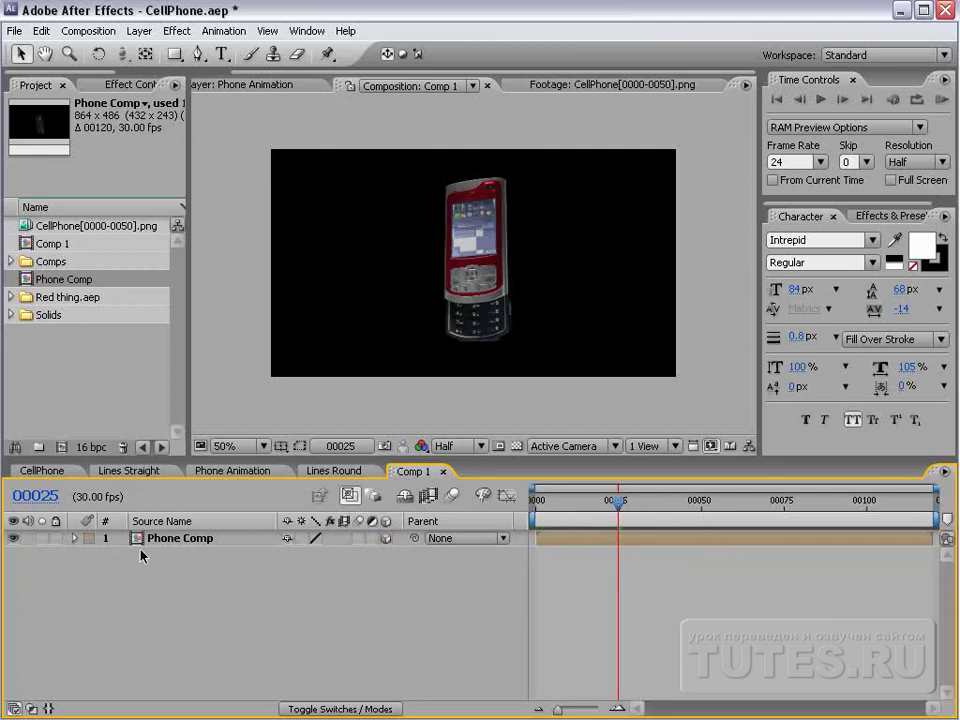
pyautogui.click(199, 541)
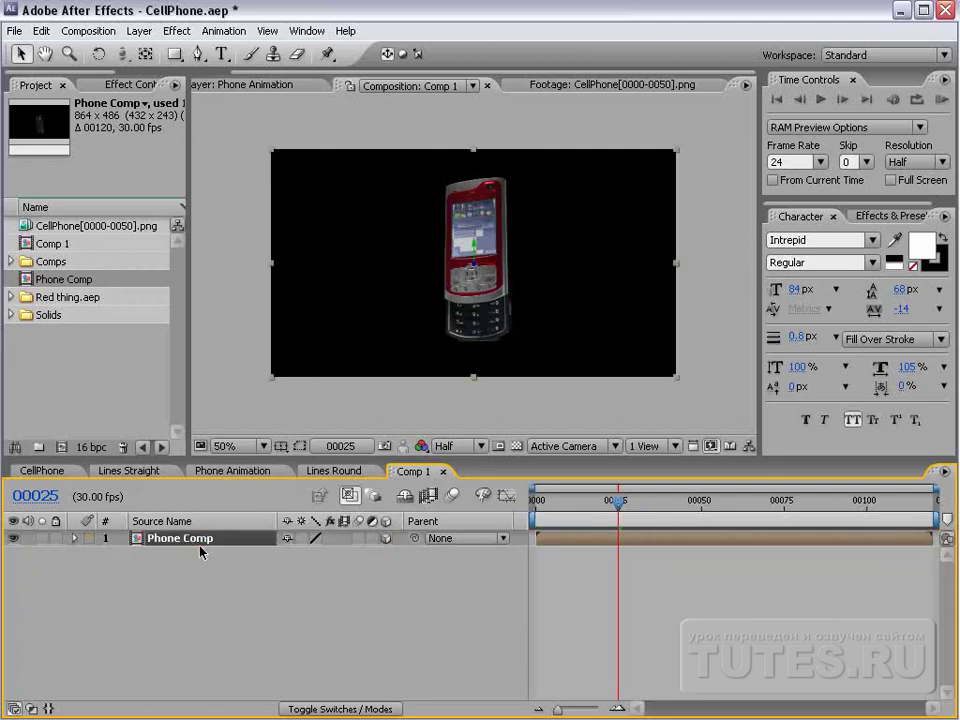
pyautogui.hotkey('ctrl', 'd')
pyautogui.hotkey('ctrl', 'd')
pyautogui.hotkey('ctrl', 'd')
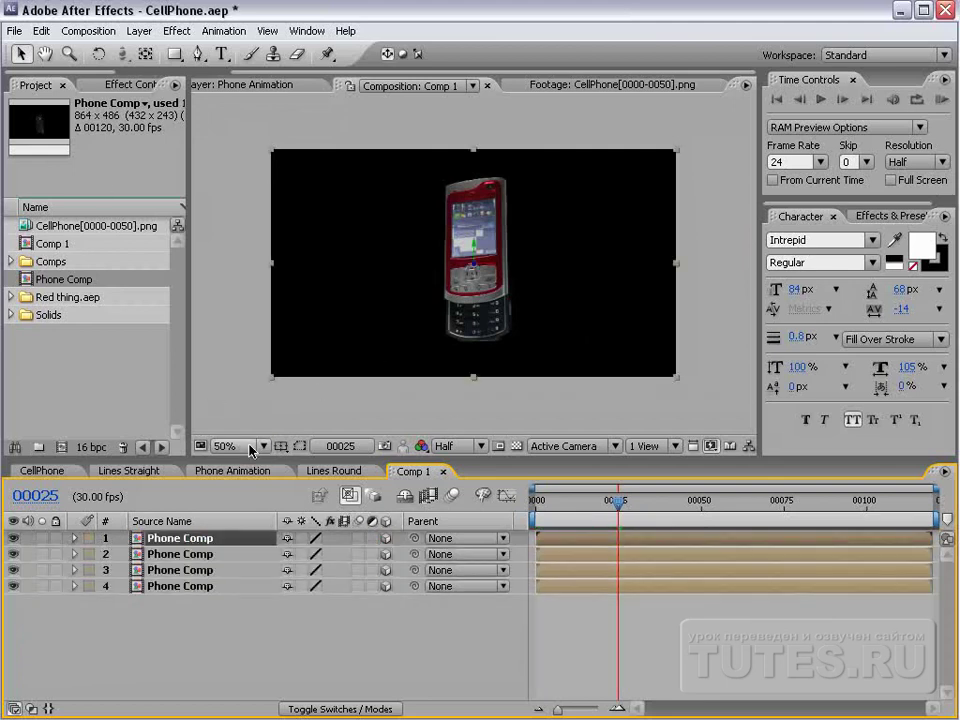
# Deselect all layers and add a new camera with the 28mm preset
pyautogui.click(41, 31)
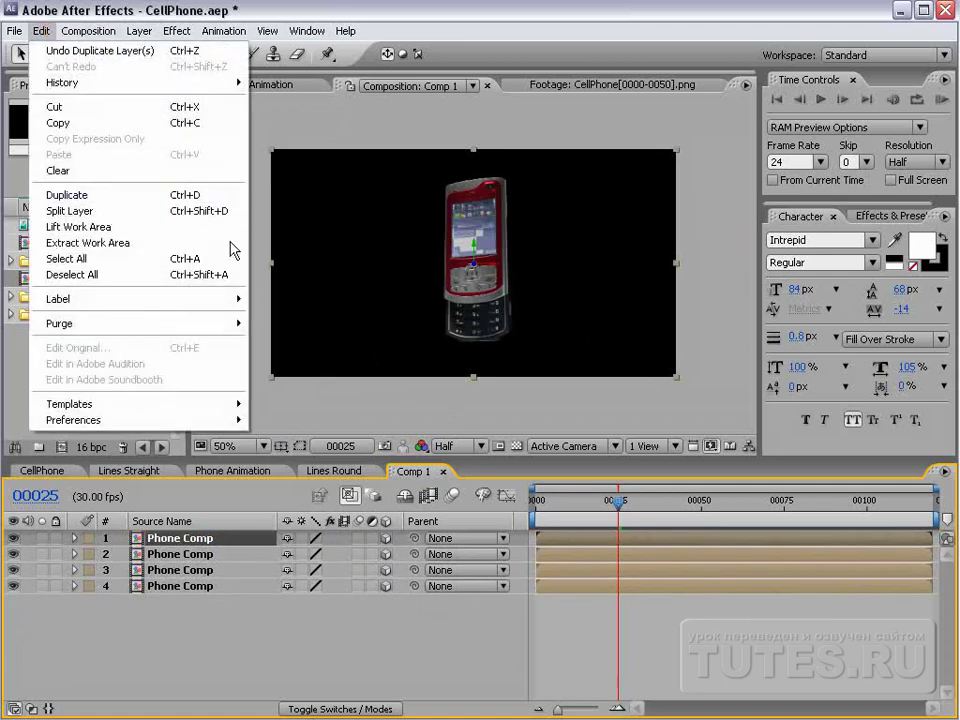
pyautogui.click(64, 266)
pyautogui.click(139, 31)
pyautogui.moveTo(180, 50)
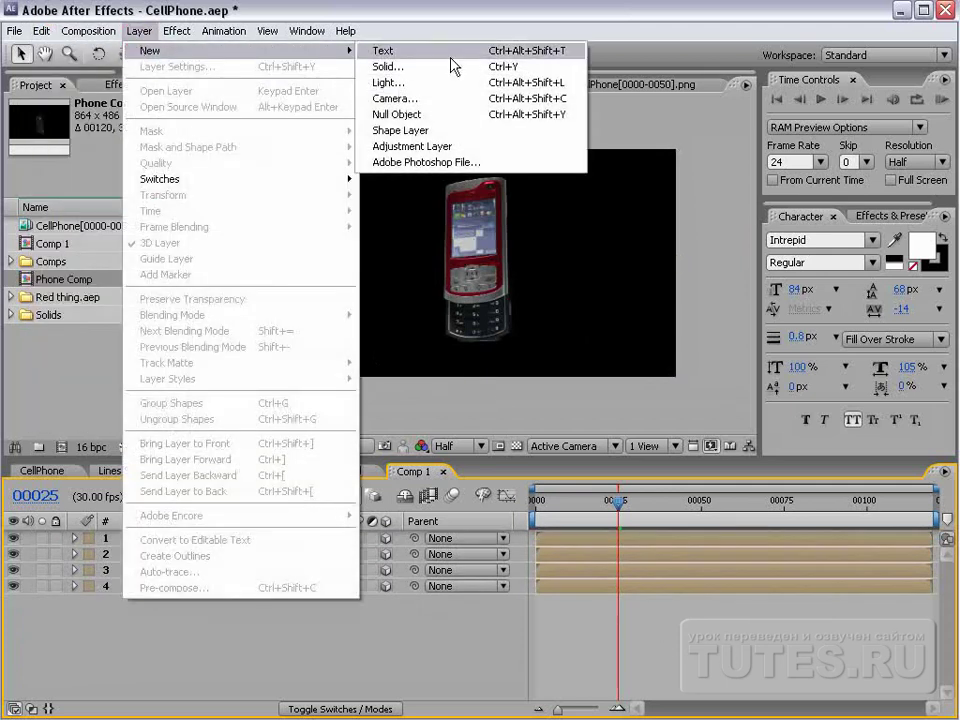
pyautogui.click(424, 99)
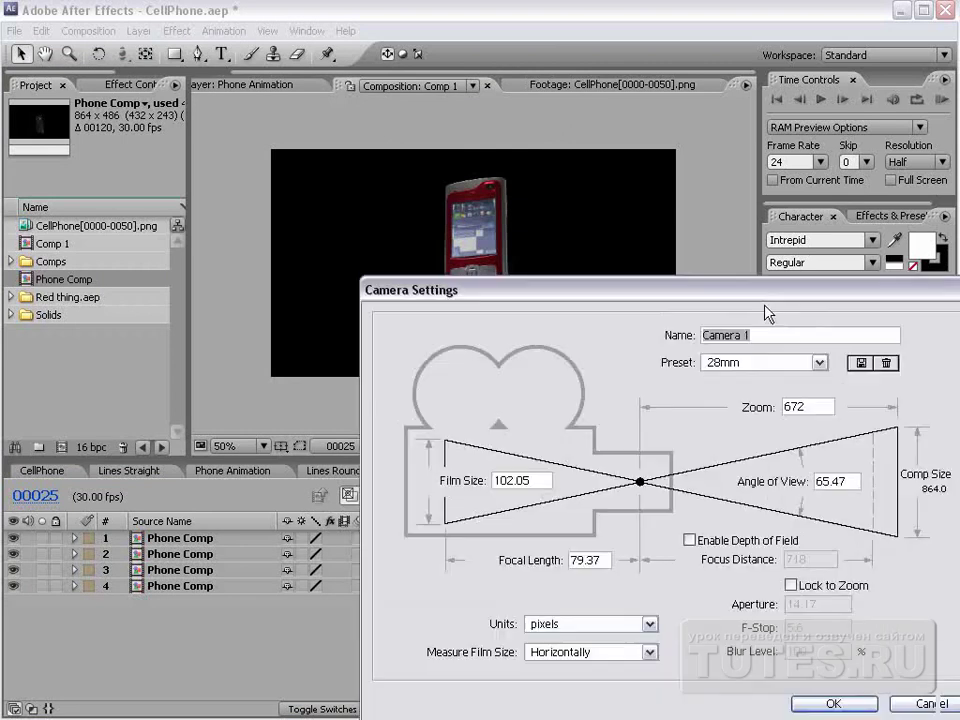
pyautogui.click(650, 356)
pyautogui.click(658, 423)
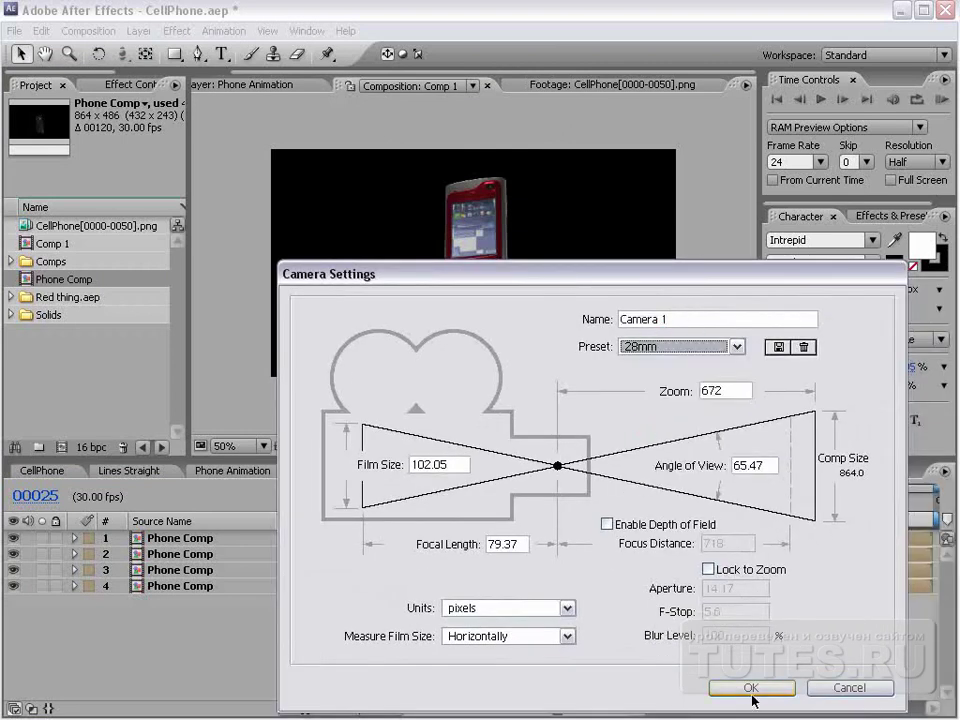
pyautogui.click(750, 687)
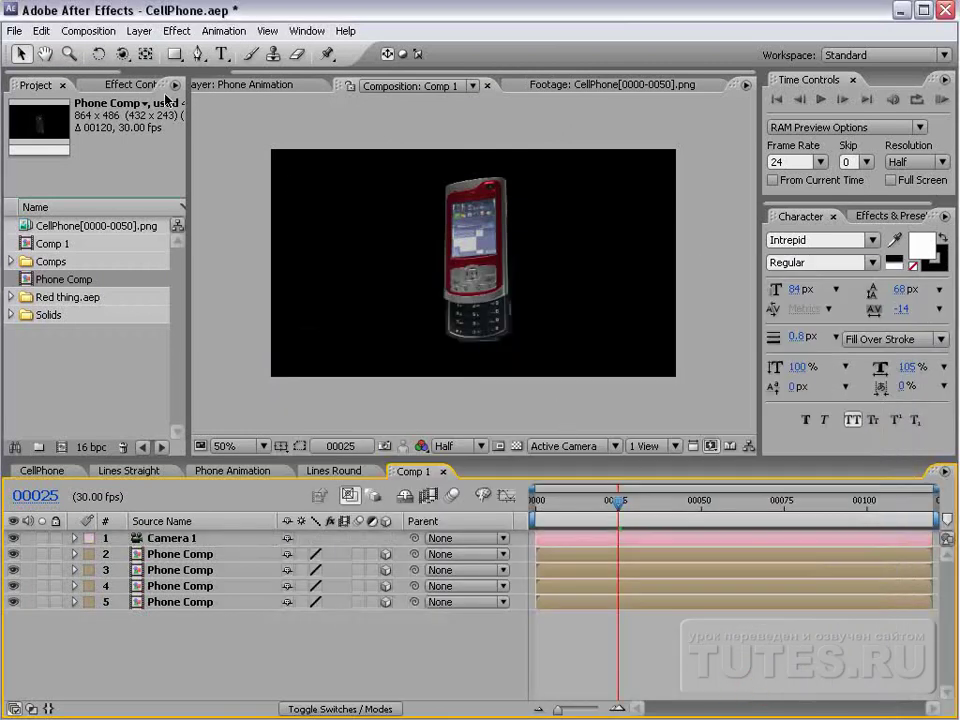
# Orbit the camera to an angled view and push the three lower Phone Comp layers progressively farther back in depth
pyautogui.click(121, 54)
pyautogui.moveTo(407, 253); pyautogui.dragTo(461, 272)
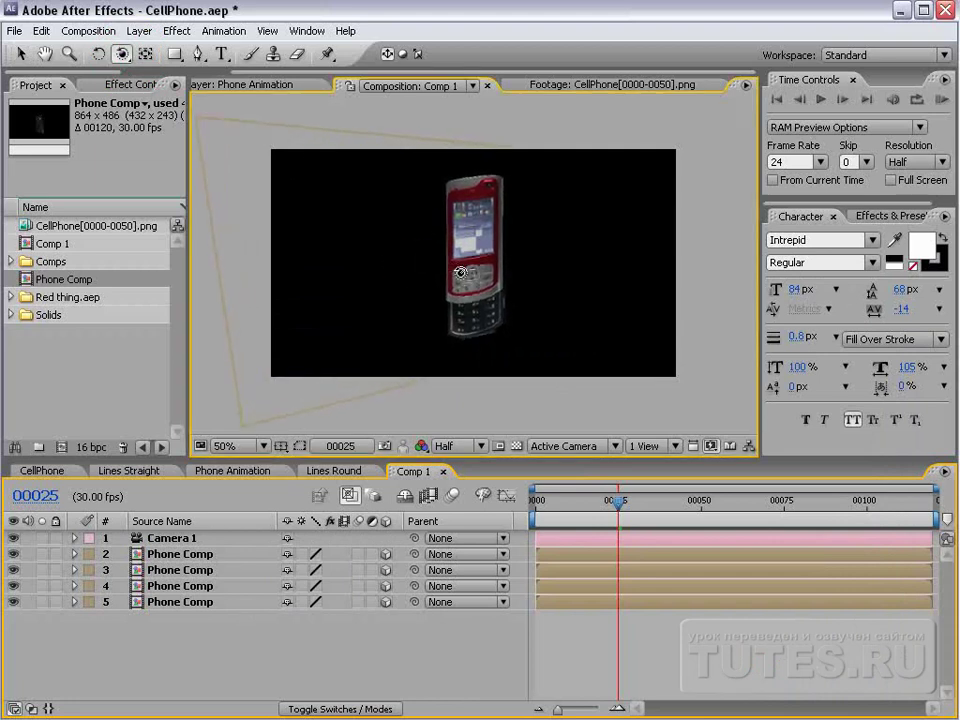
pyautogui.click(207, 572)
pyautogui.press('v')
pyautogui.moveTo(487, 273); pyautogui.dragTo(460, 268)
pyautogui.click(215, 588)
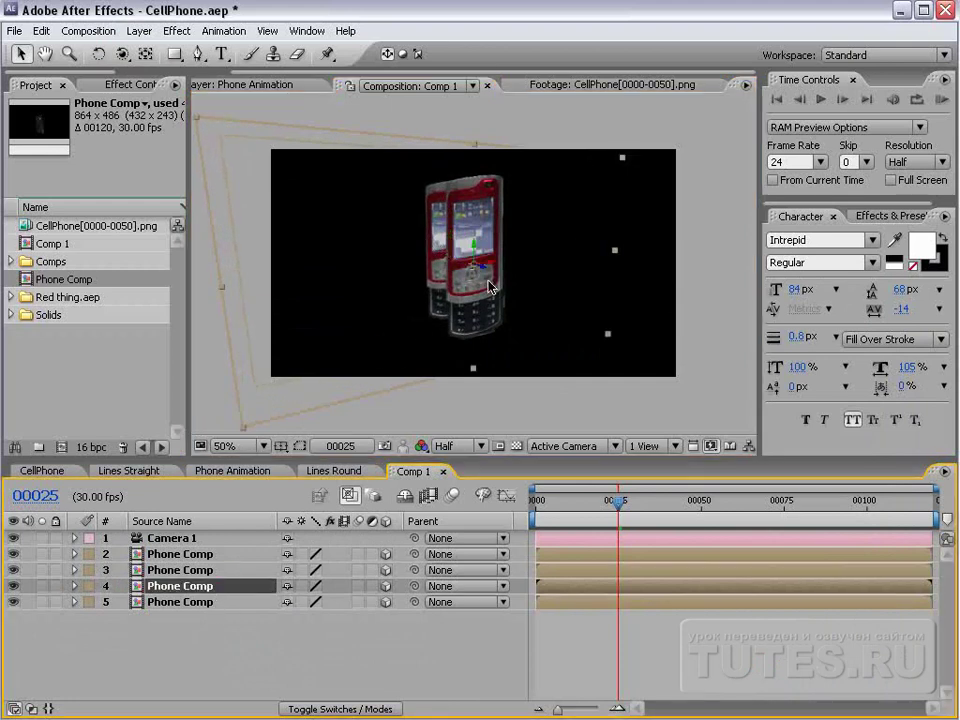
pyautogui.moveTo(488, 280); pyautogui.dragTo(372, 233)
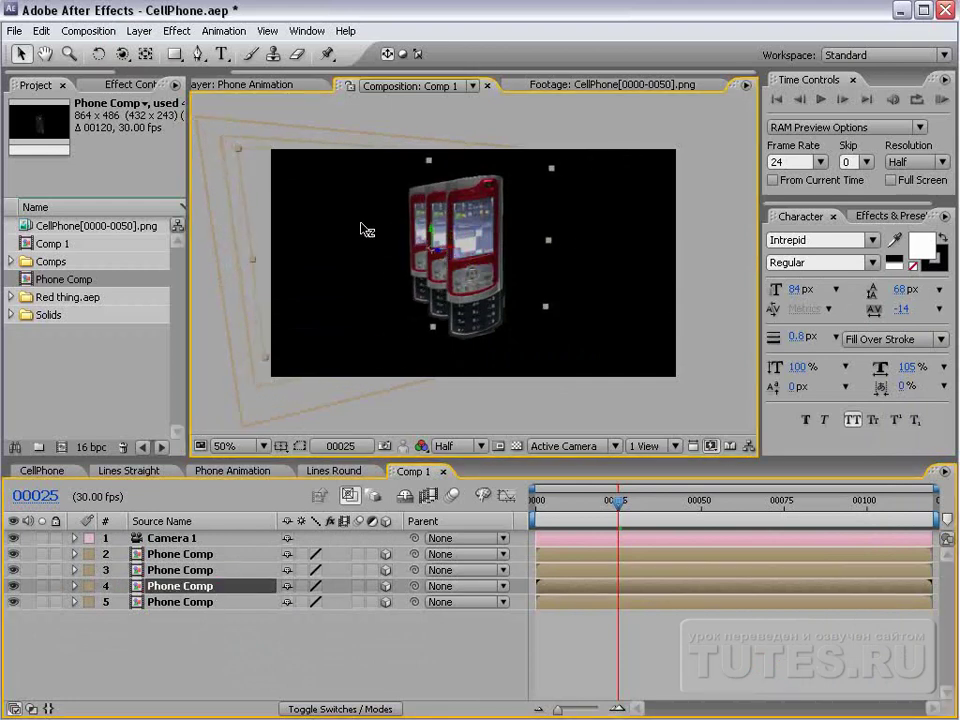
pyautogui.click(214, 603)
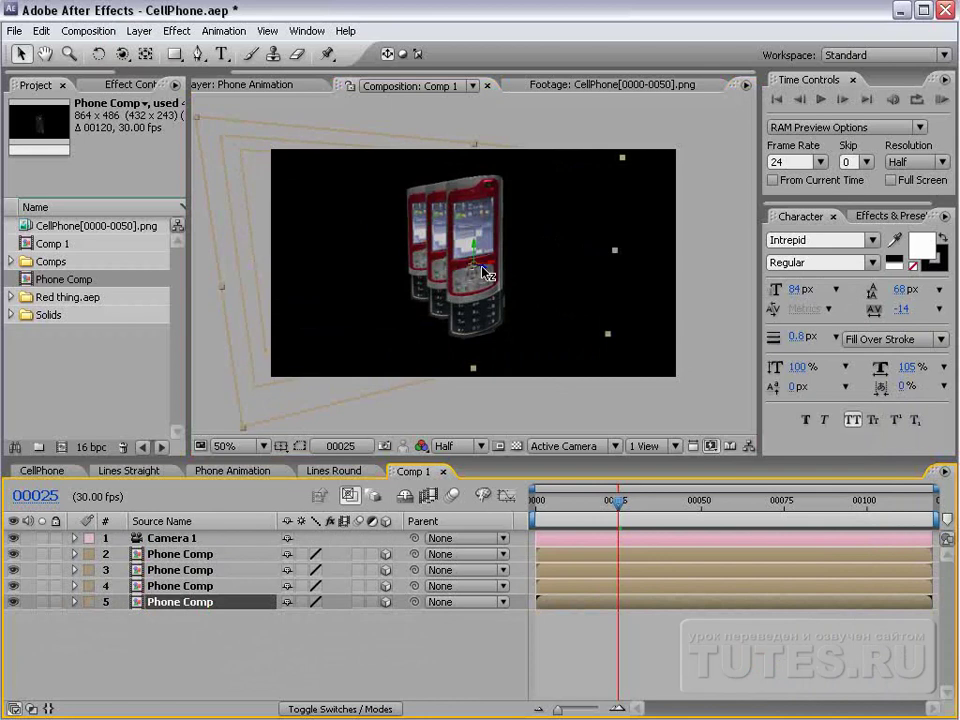
pyautogui.moveTo(484, 272); pyautogui.dragTo(285, 194)
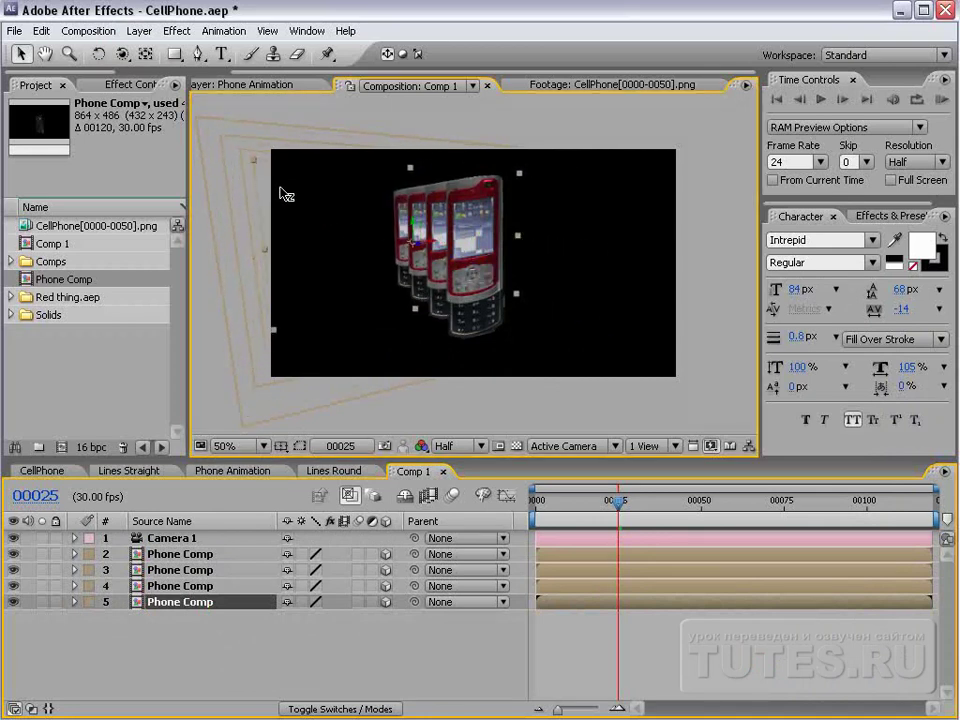
# Stagger the upper three Phone Comp layers progressively later in time, scrubbing to check the sequence and widening the offsets
pyautogui.click(583, 660)
pyautogui.moveTo(542, 585); pyautogui.dragTo(604, 558)
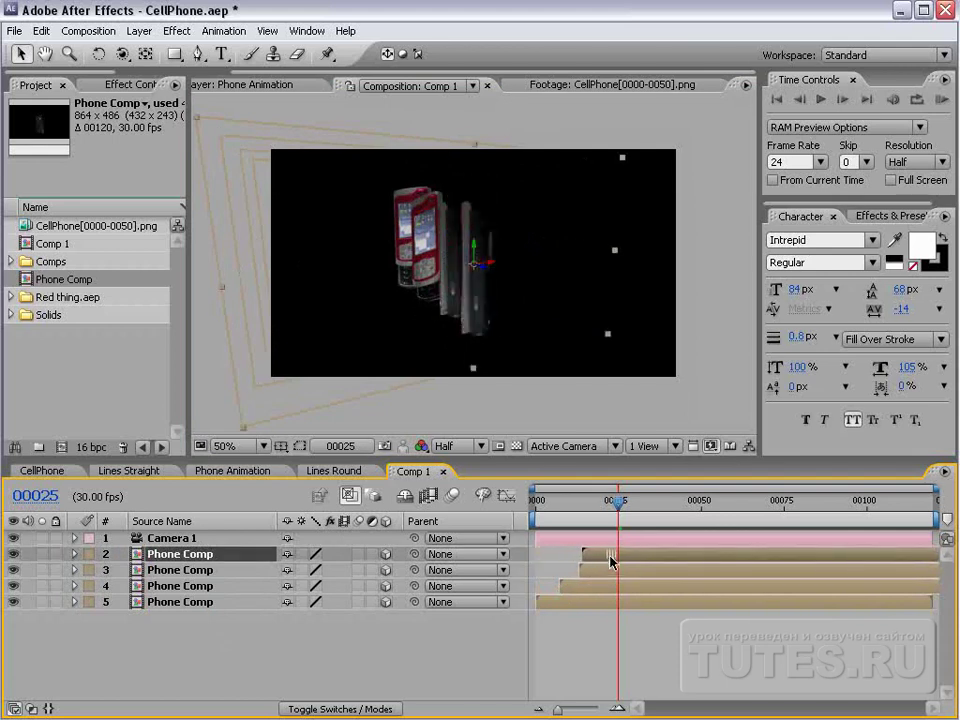
pyautogui.moveTo(551, 514); pyautogui.dragTo(691, 535)
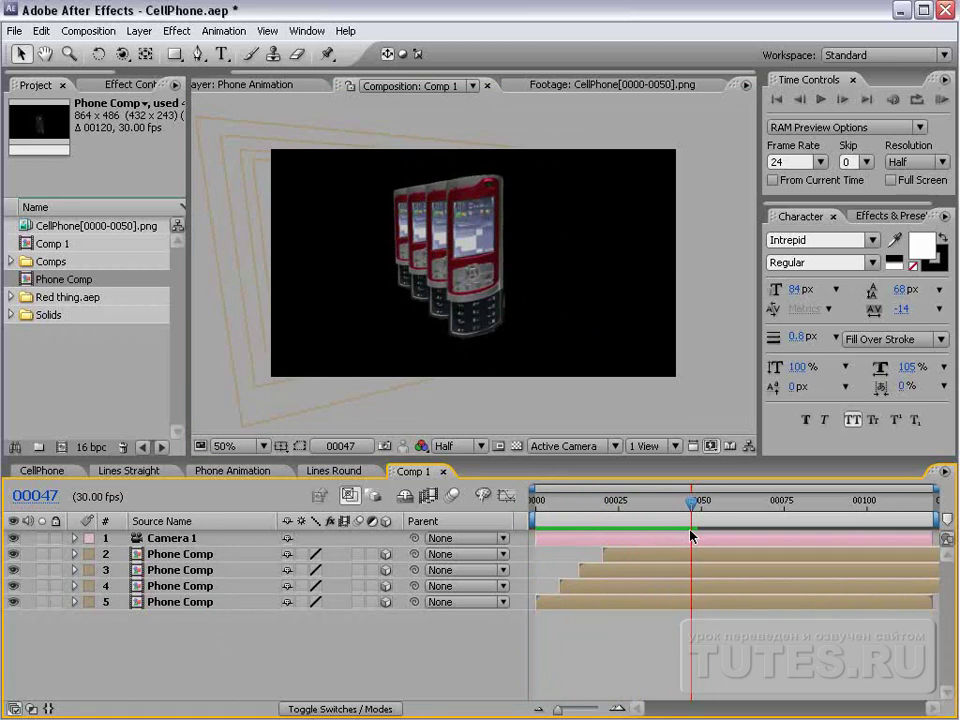
pyautogui.moveTo(571, 586); pyautogui.dragTo(608, 569)
pyautogui.moveTo(606, 554); pyautogui.dragTo(657, 553)
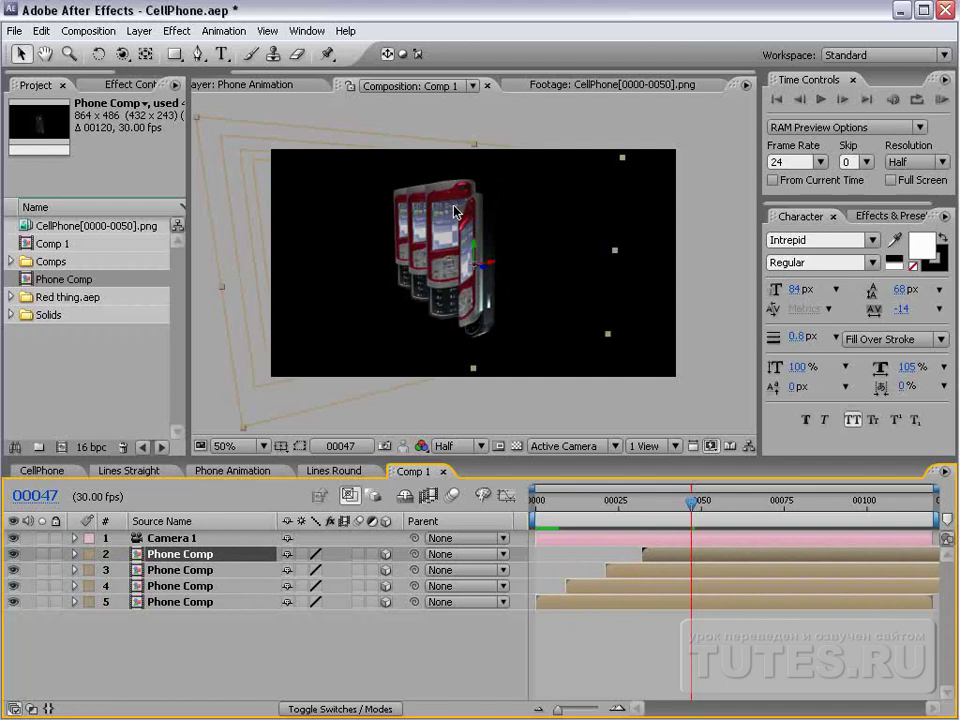
# Delete the upper three Phone Comp layers and Camera 1, keeping only the bottom Phone Comp layer
pyautogui.keyDown('shift'); pyautogui.click(175, 588); pyautogui.keyUp('shift')
pyautogui.press('Delete')
pyautogui.click(158, 538)
pyautogui.press('Delete')
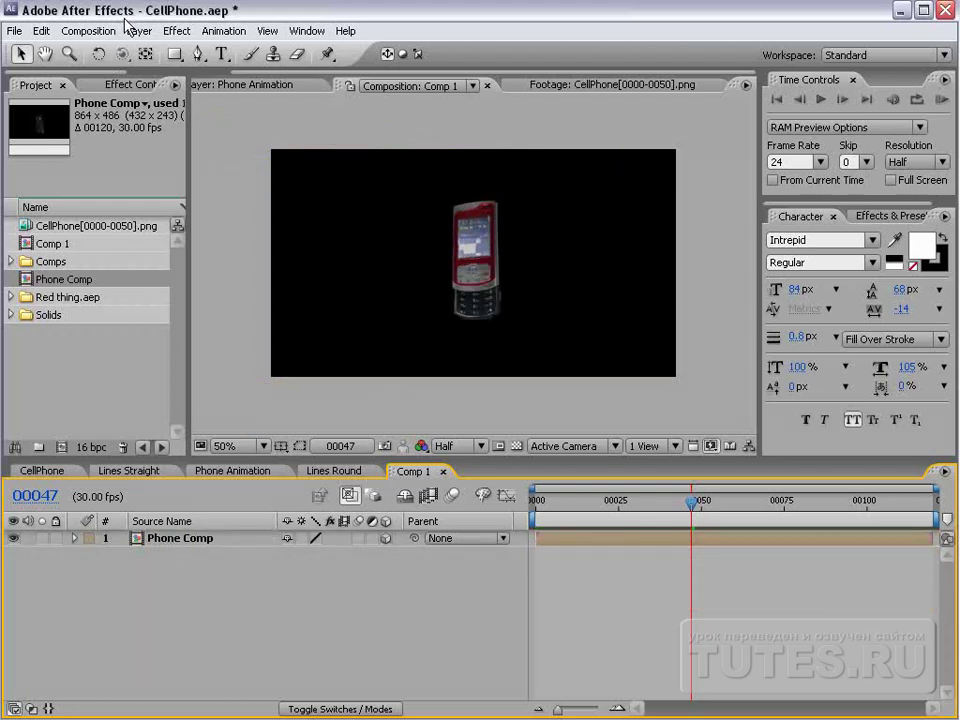
# Add a new camera to Comp 1 with the 28mm preset
pyautogui.click(138, 31)
pyautogui.moveTo(150, 50)
pyautogui.click(396, 103)
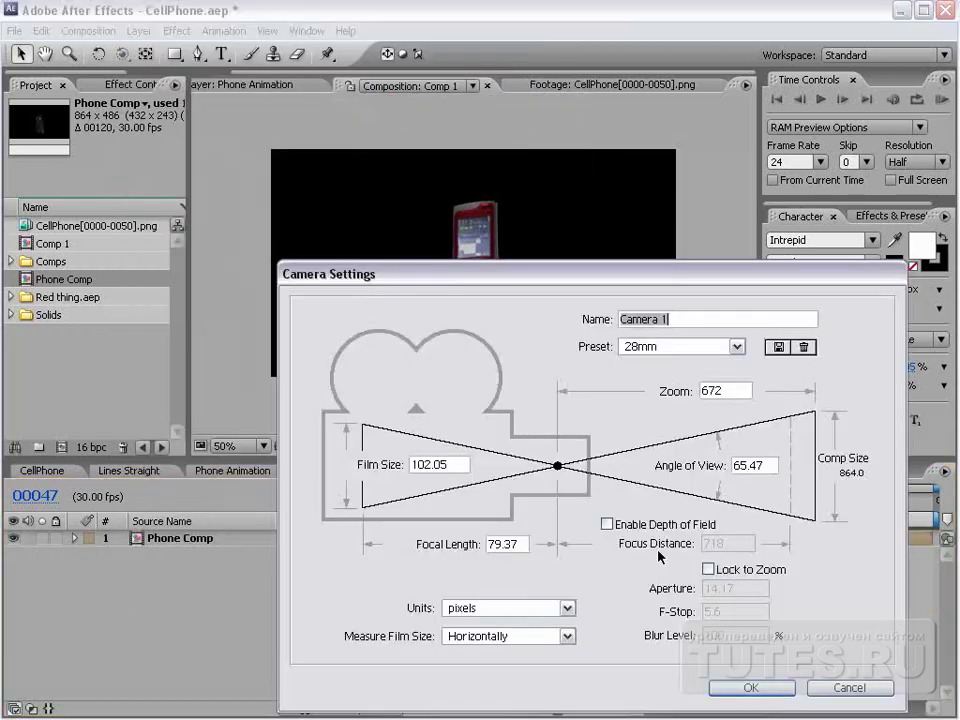
pyautogui.press('Return')
# Reveal the Phone Comp layer's Scale, switch the layer from 3D back to 2D, and save the project
pyautogui.click(172, 555)
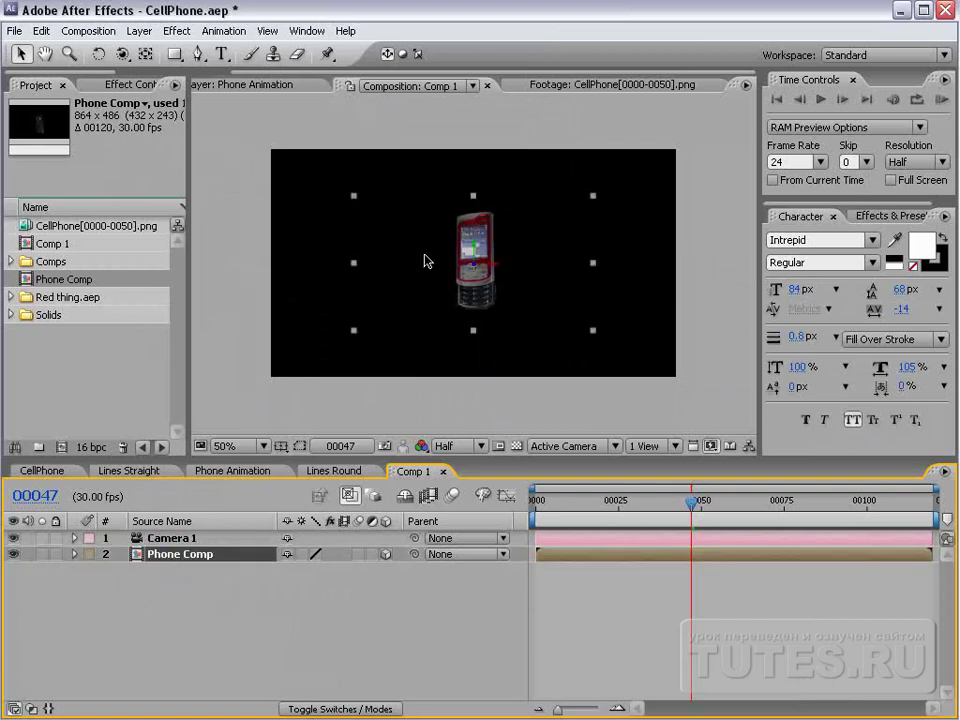
pyautogui.press('s')
pyautogui.click(385, 554)
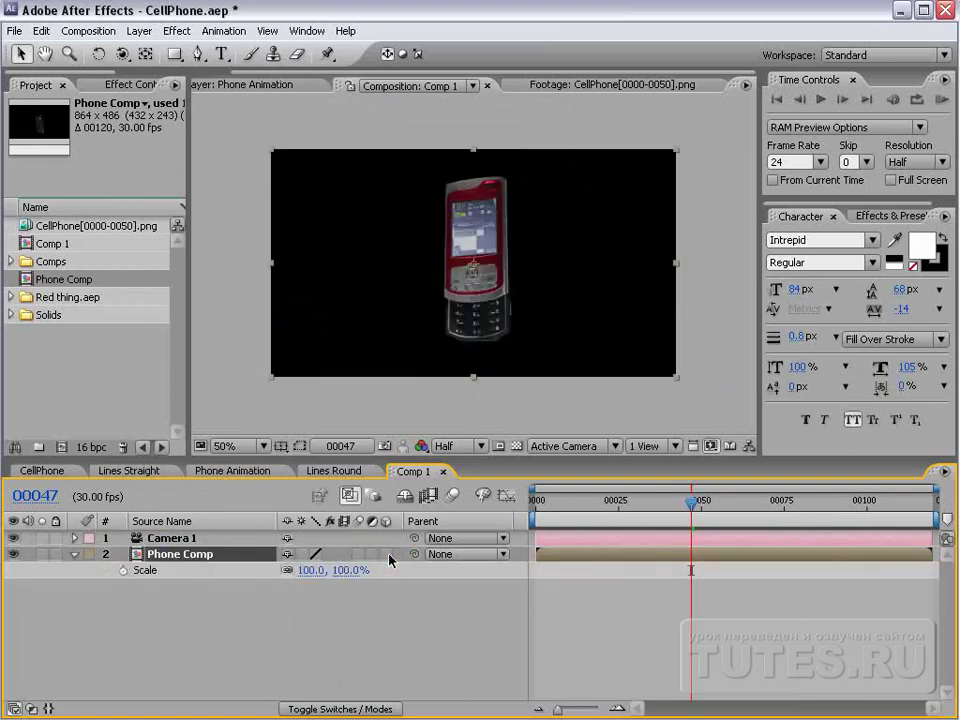
pyautogui.hotkey('ctrl', 's')
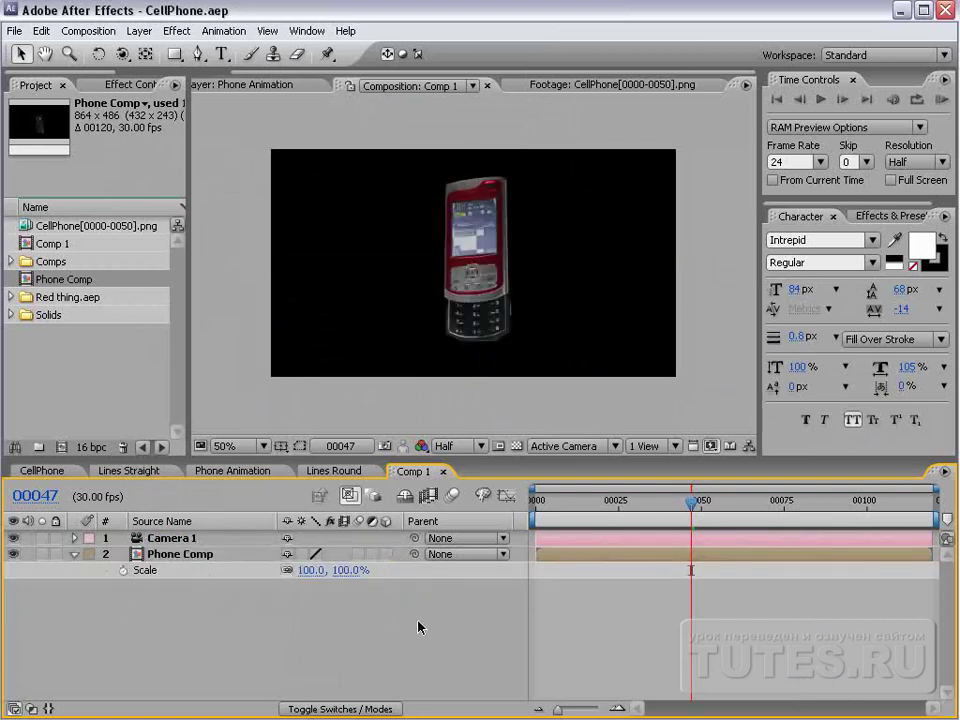
# Add a new adjustment layer and rename it Controller
pyautogui.click(139, 31)
pyautogui.moveTo(150, 50)
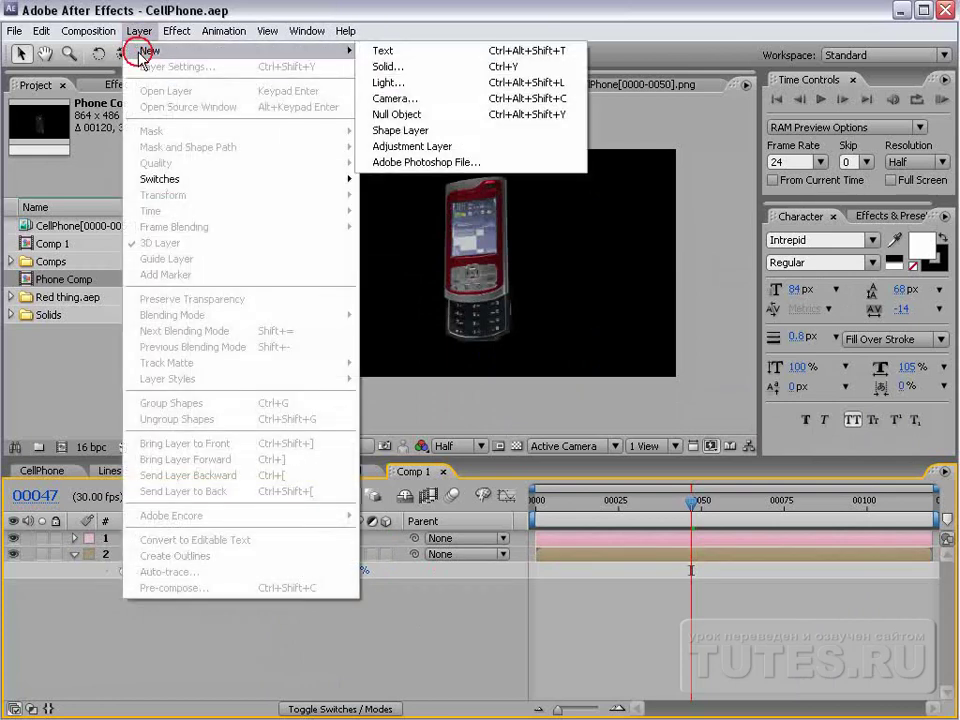
pyautogui.click(486, 153)
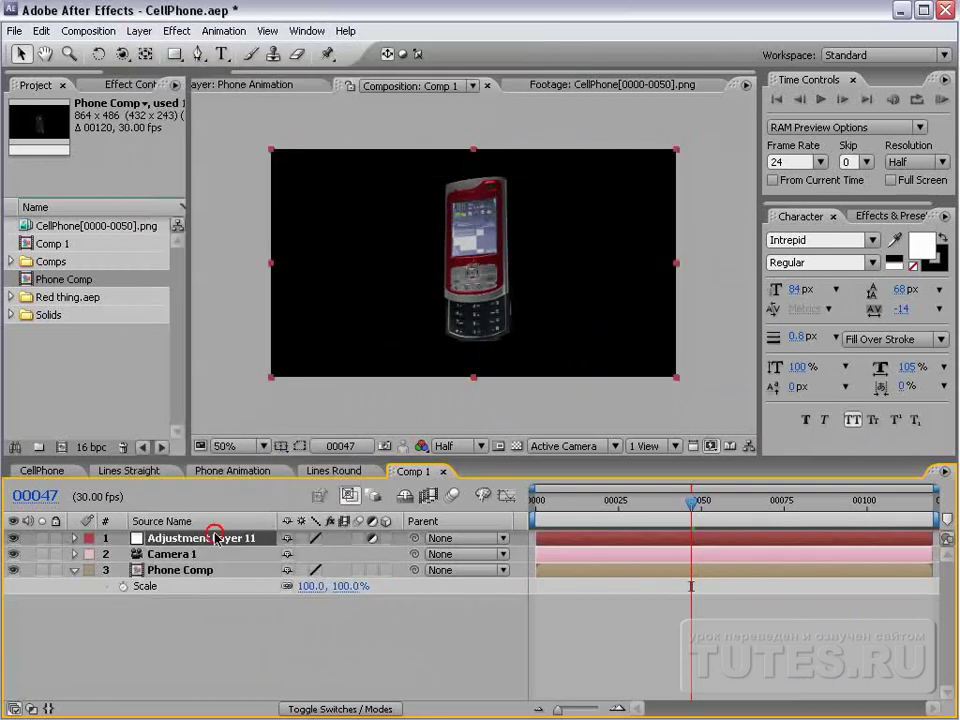
pyautogui.press('Return')
pyautogui.write('Control')
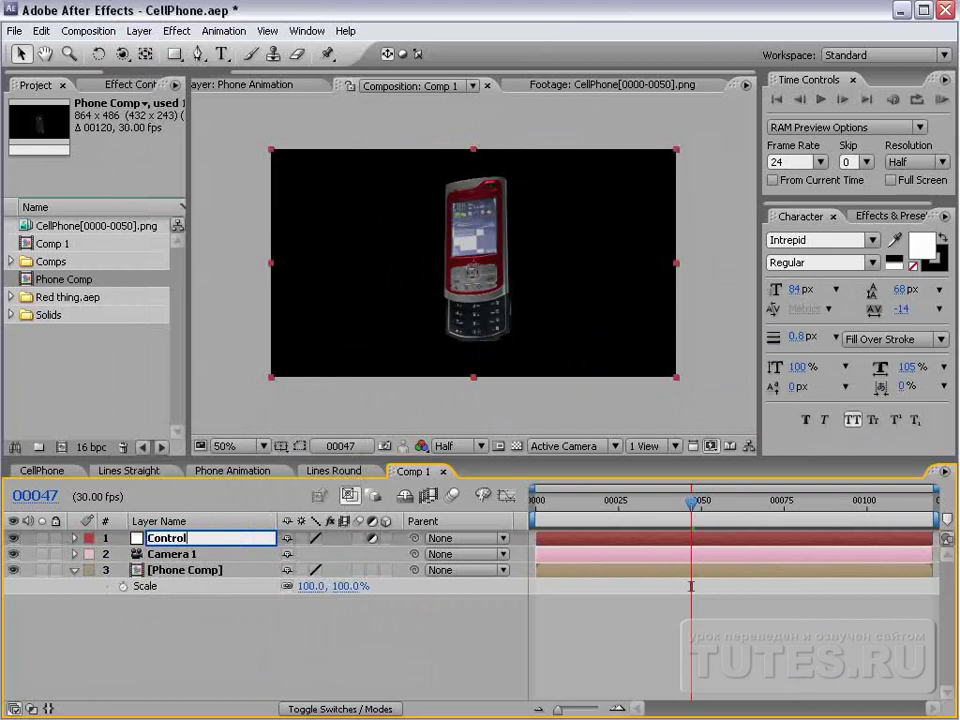
pyautogui.write('ler')
pyautogui.press('Return')
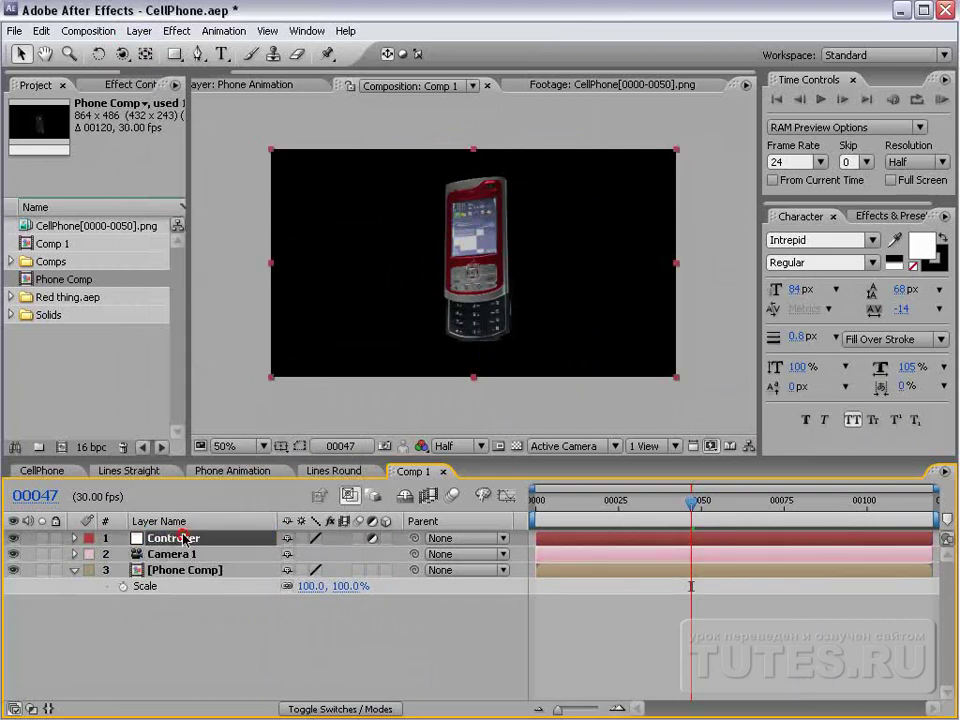
# Apply a Slider Control effect to the Controller layer and rename the effect Multiplier, widening the effect settings area
pyautogui.click(178, 31)
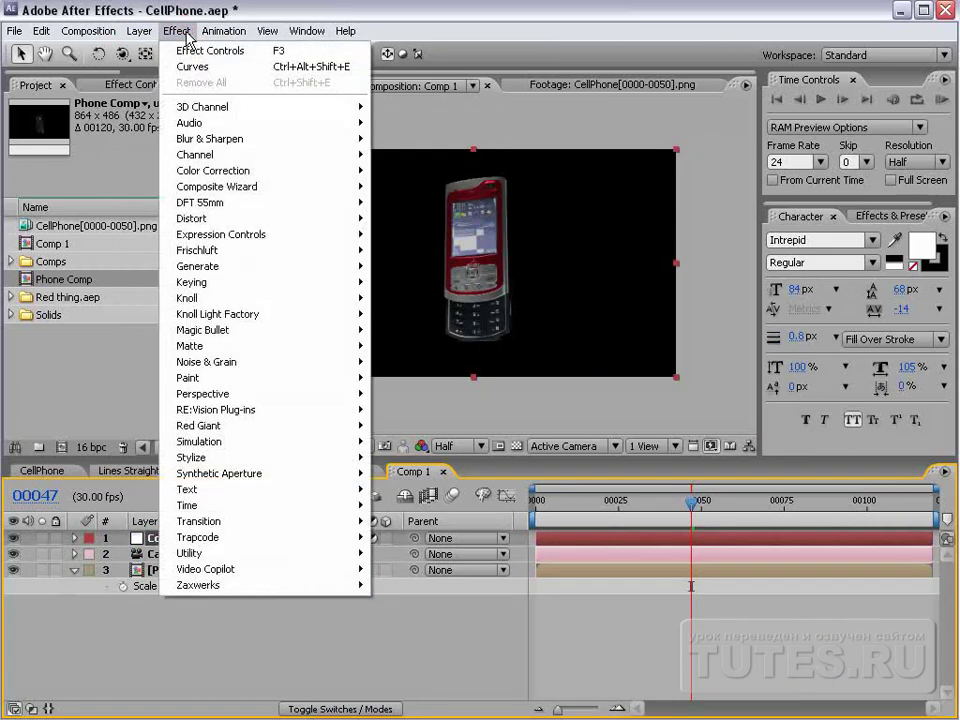
pyautogui.moveTo(224, 235)
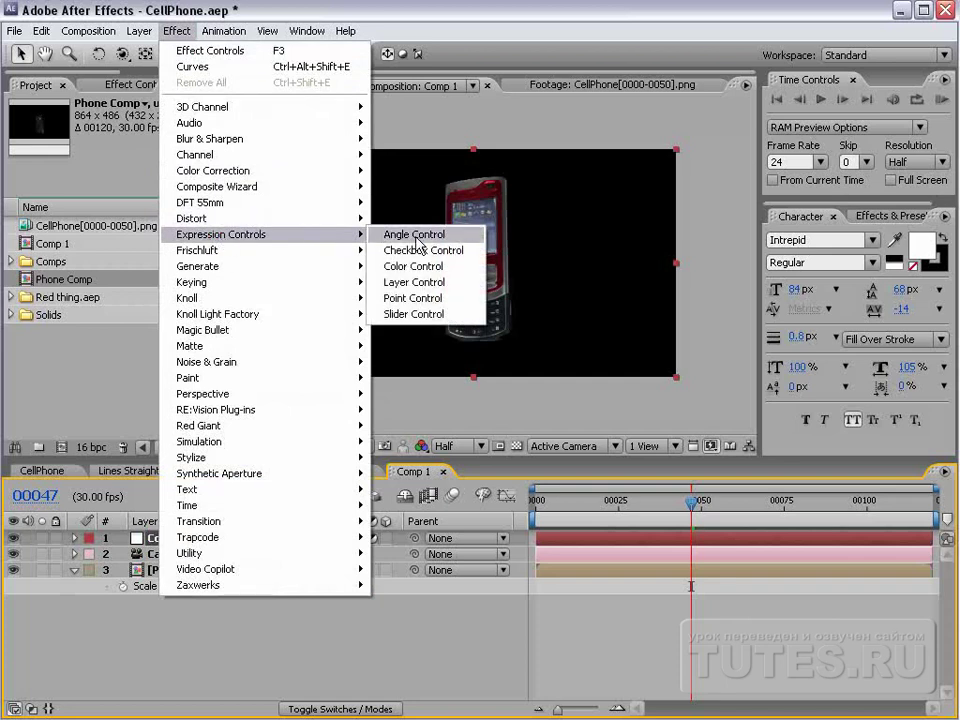
pyautogui.click(414, 314)
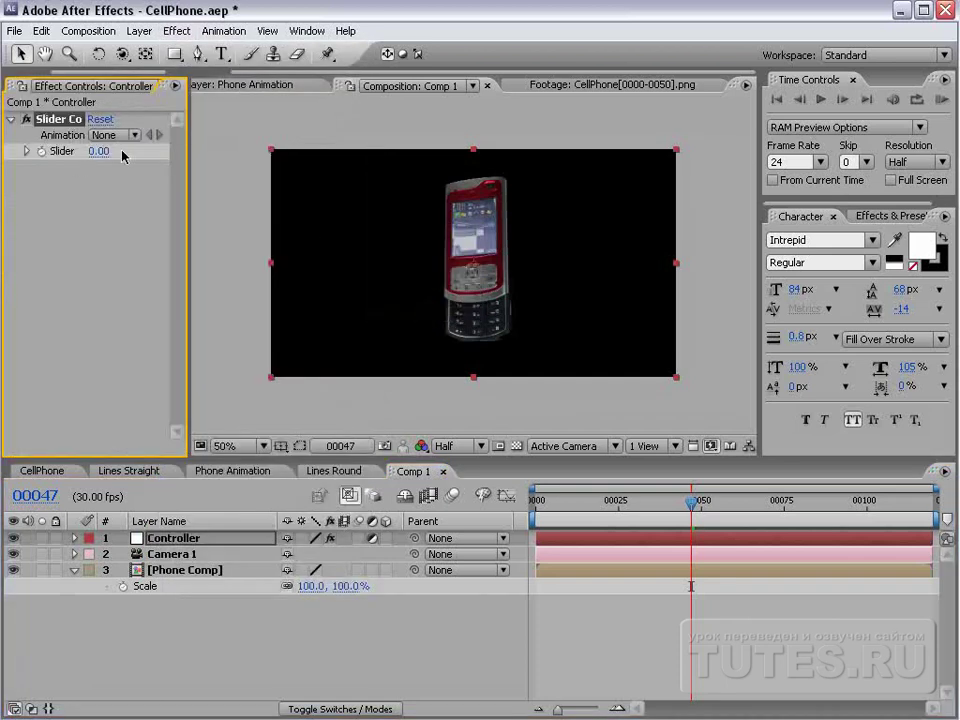
pyautogui.moveTo(186, 152); pyautogui.dragTo(255, 152)
pyautogui.press('Return')
pyautogui.write('Multiplie')
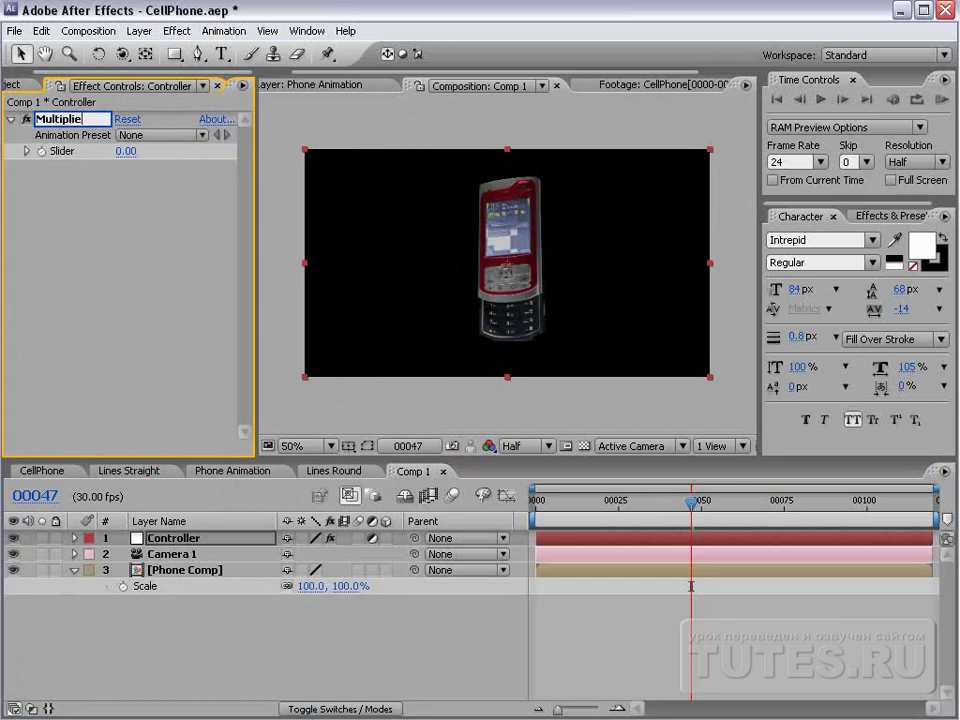
pyautogui.press('Return')
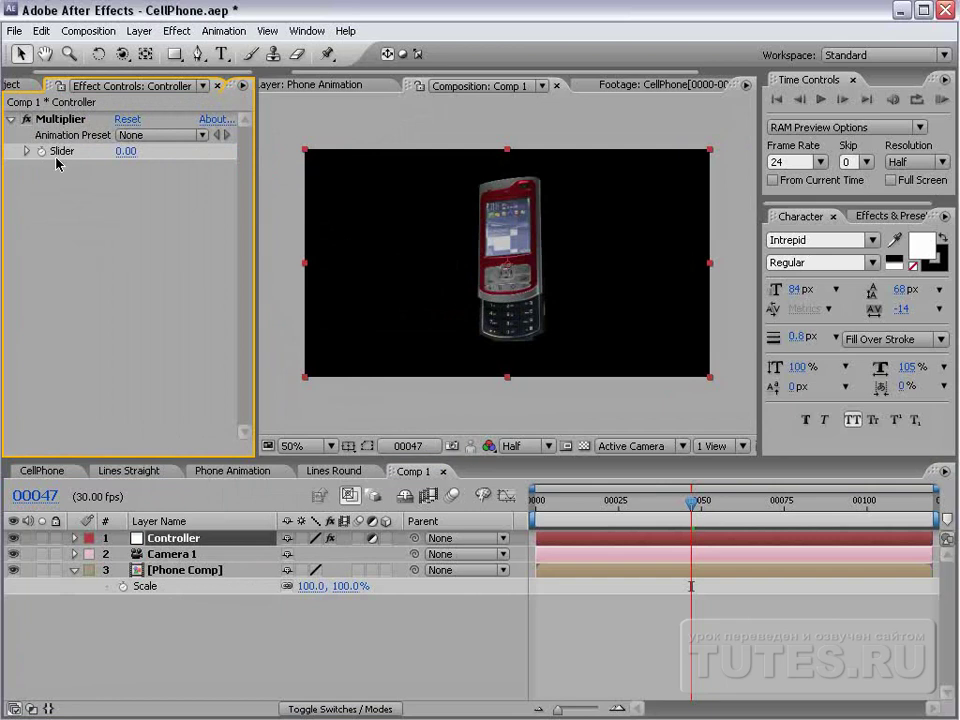
# Set the Multiplier effect's slider value to 1
pyautogui.click(125, 151)
pyautogui.write('0, ')
pyautogui.write('1')
pyautogui.press('Return')
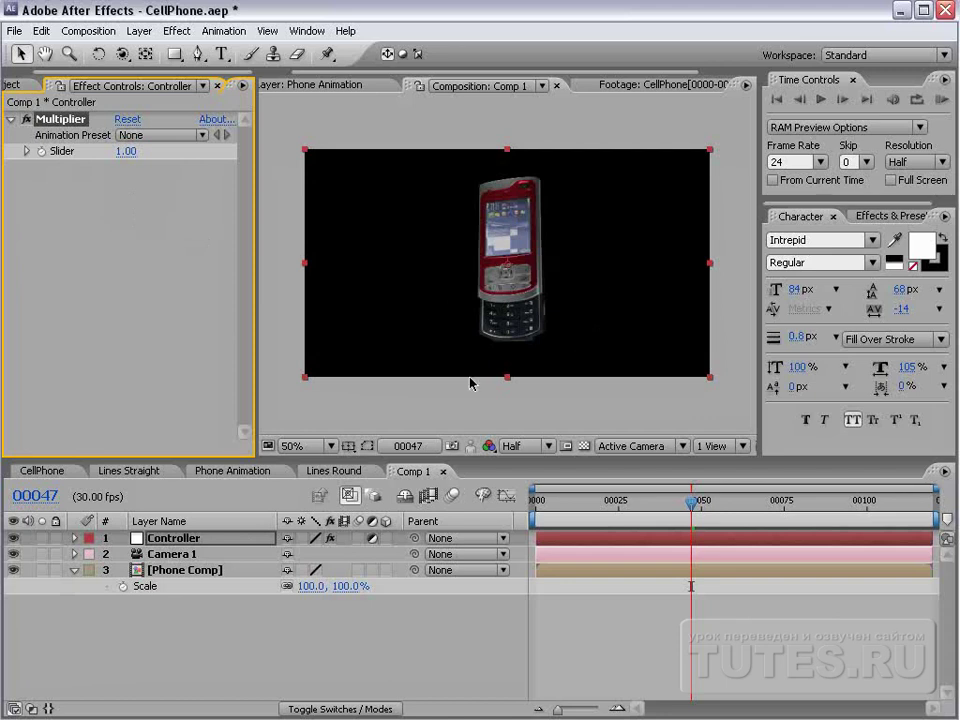
# Enable time remapping on the Phone Comp layer and add the default expression to its Time Remap property
pyautogui.click(197, 574)
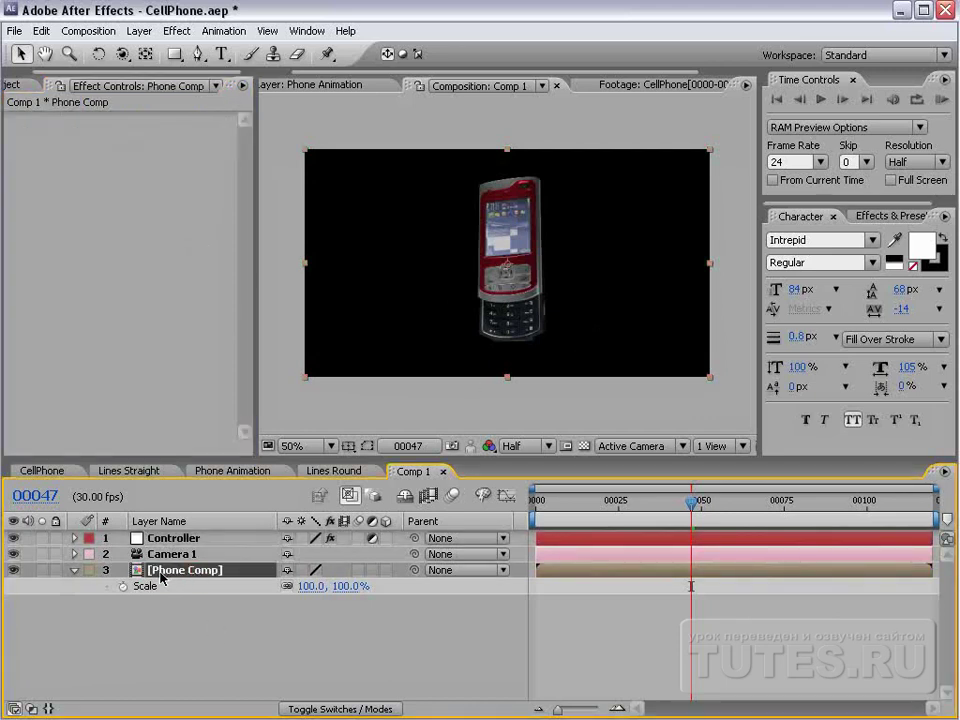
pyautogui.rightClick(147, 571)
pyautogui.moveTo(178, 662)
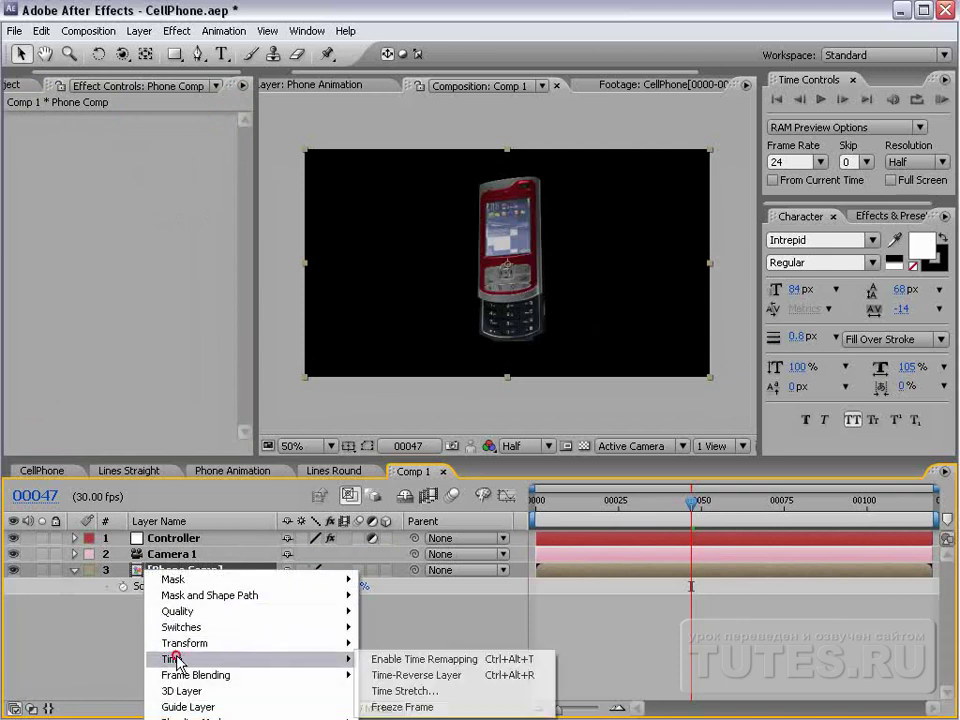
pyautogui.click(415, 662)
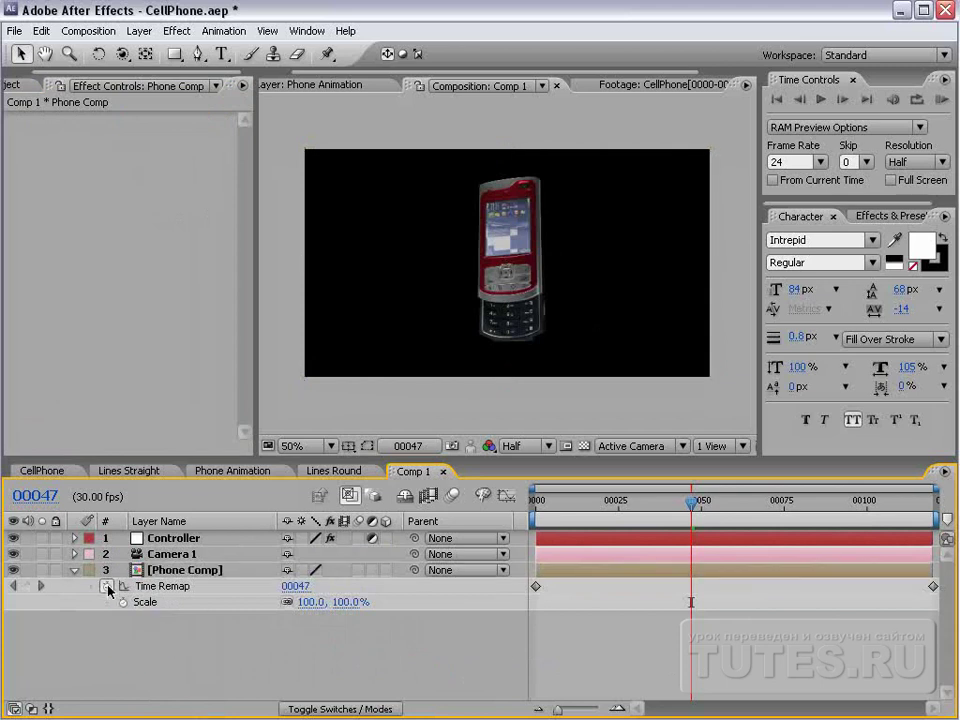
pyautogui.keyDown('alt'); pyautogui.click(108, 588); pyautogui.keyUp('alt')
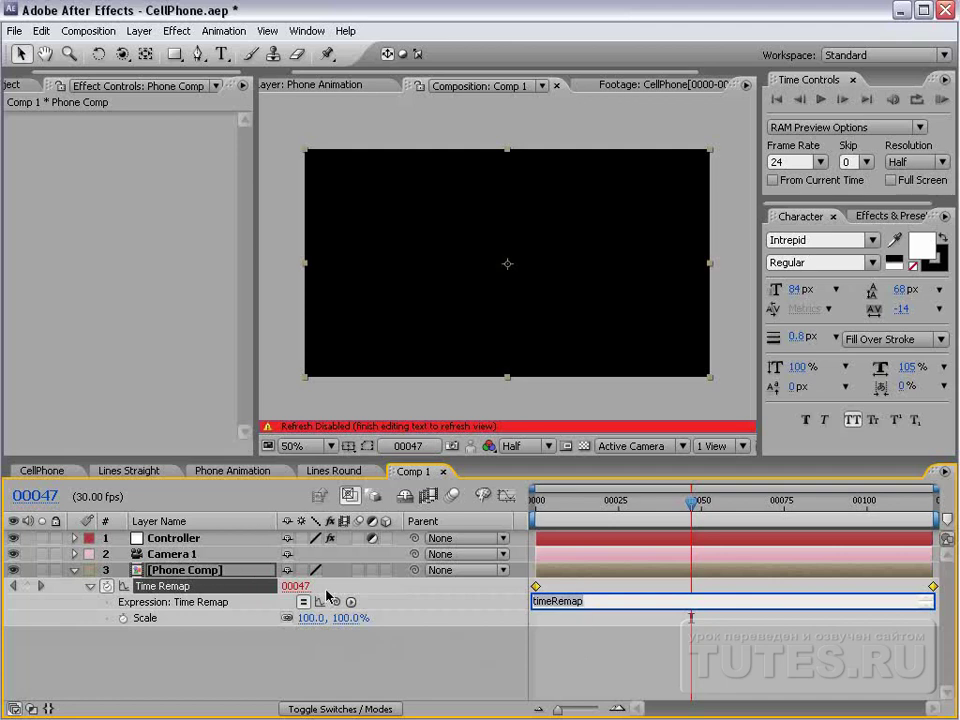
pyautogui.click(445, 622)
# Expand the Controller layer down to the Multiplier slider in the timeline and make the timeline area taller
pyautogui.click(74, 538)
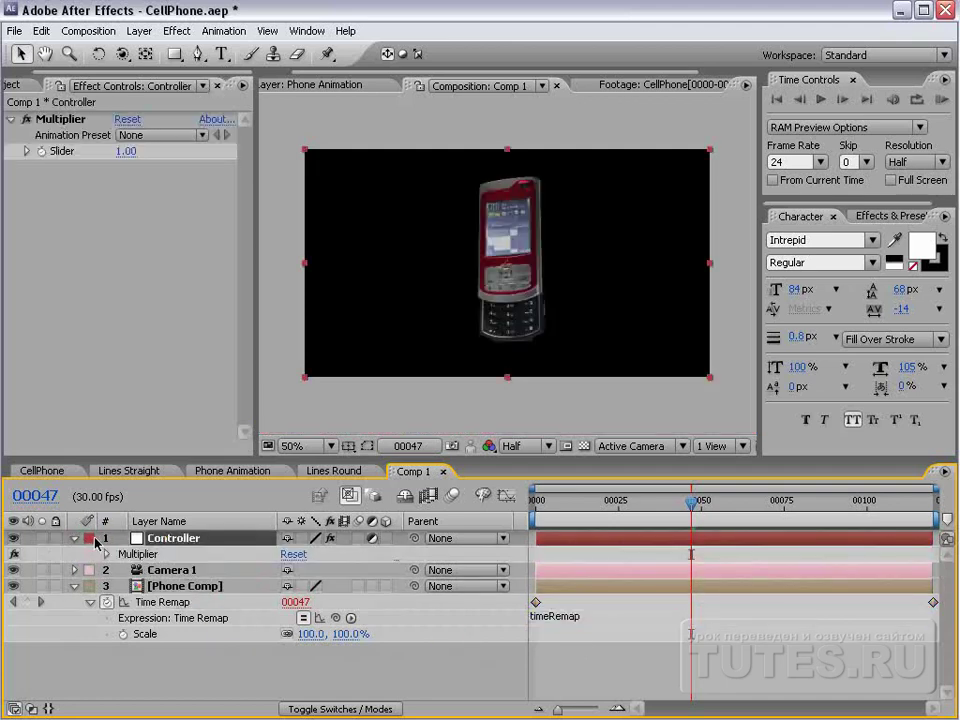
pyautogui.click(106, 554)
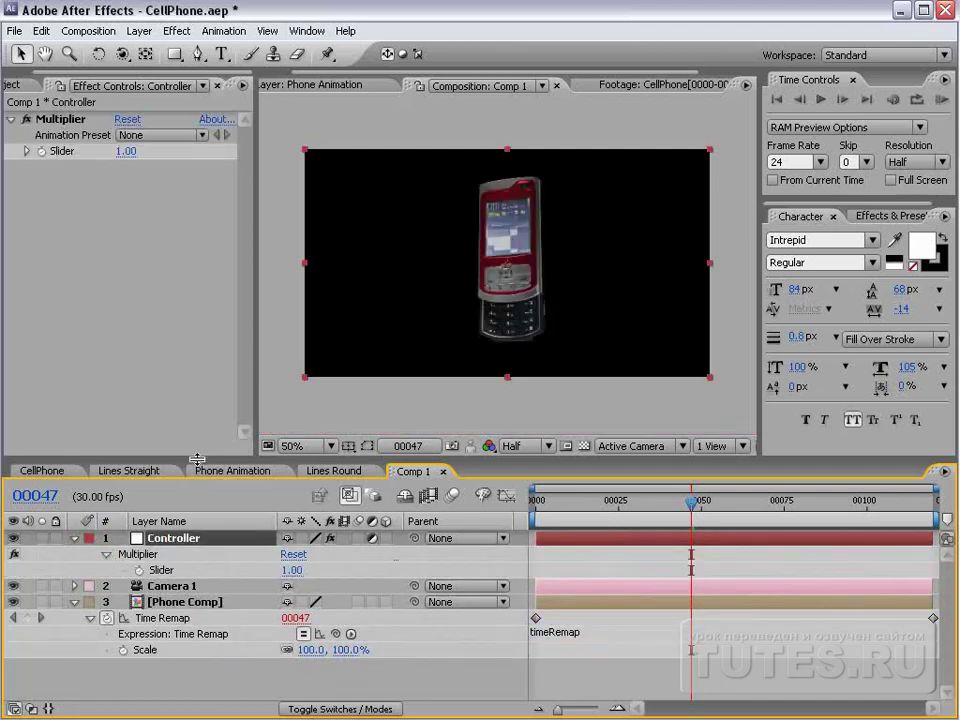
pyautogui.moveTo(196, 462); pyautogui.dragTo(208, 370)
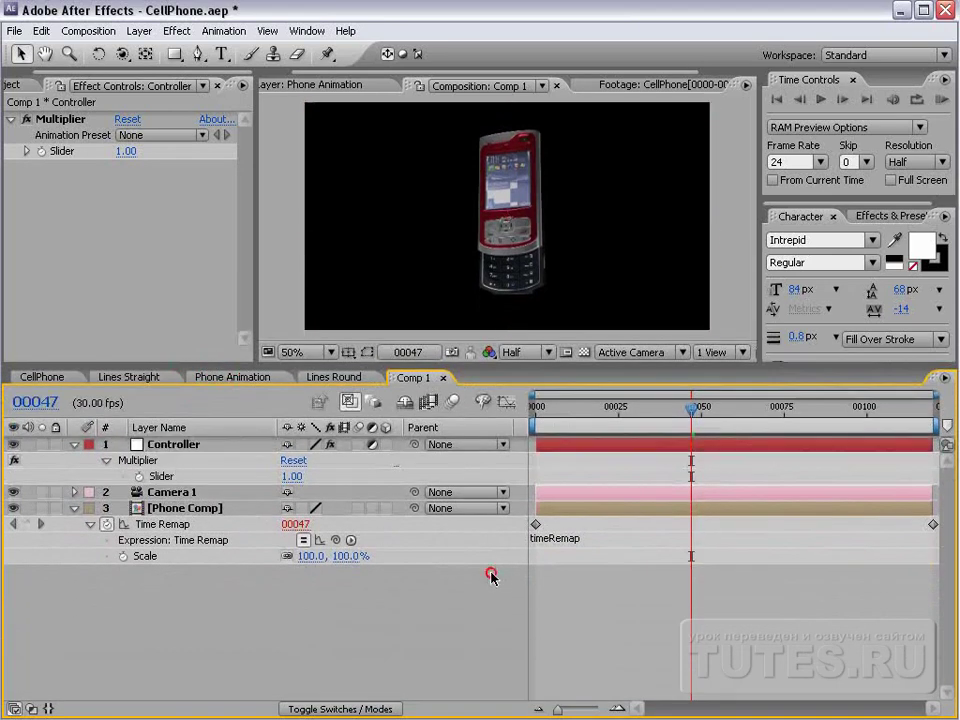
# Change the Time Remap expression to time and scrub from the first frame to frame 5 to check playback
pyautogui.click(556, 540)
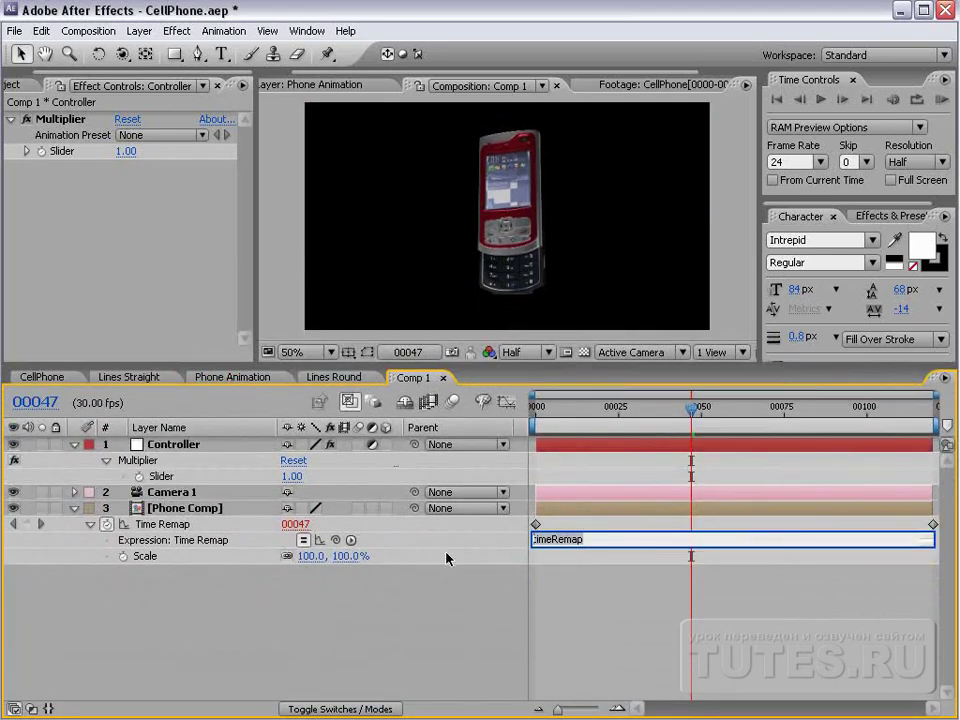
pyautogui.write('tim')
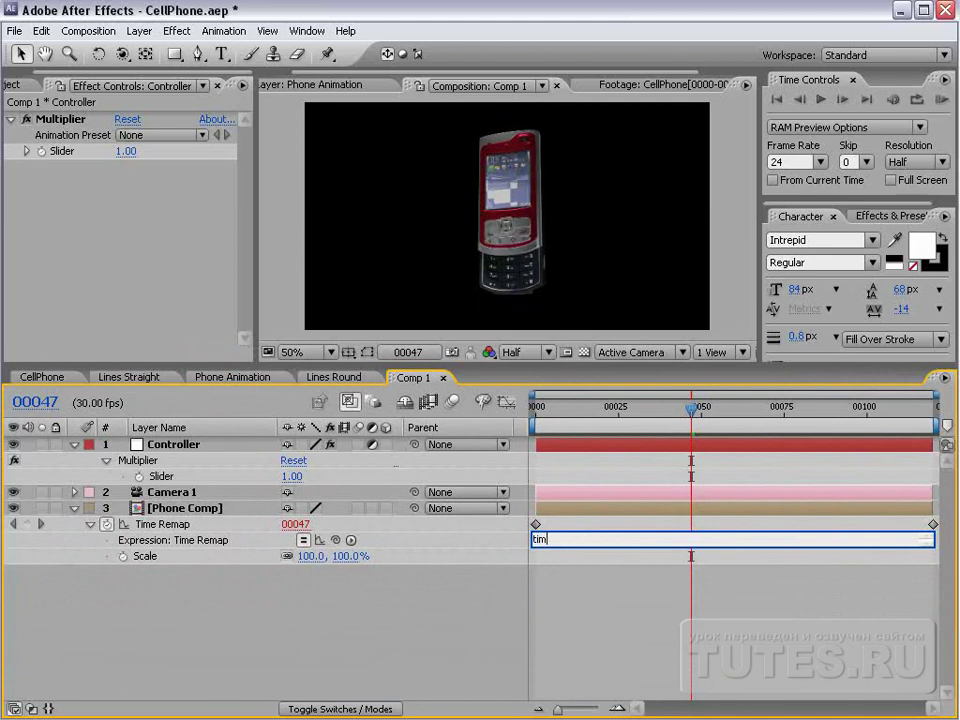
pyautogui.write('e')
pyautogui.click(594, 620)
pyautogui.press('Home')
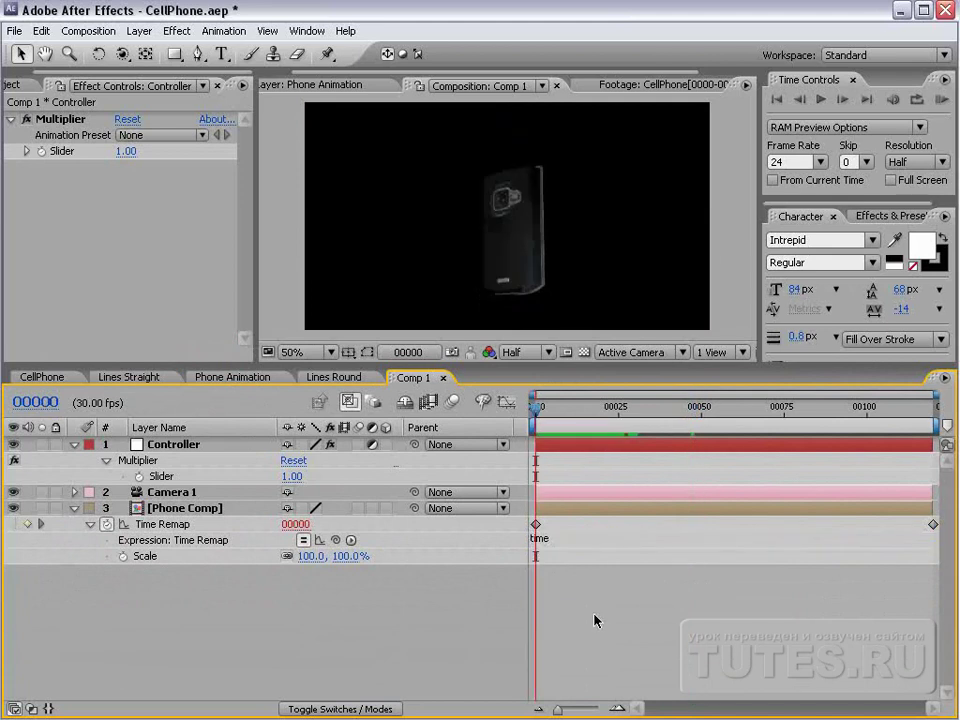
pyautogui.moveTo(536, 412); pyautogui.dragTo(552, 452)
pyautogui.click(612, 556)
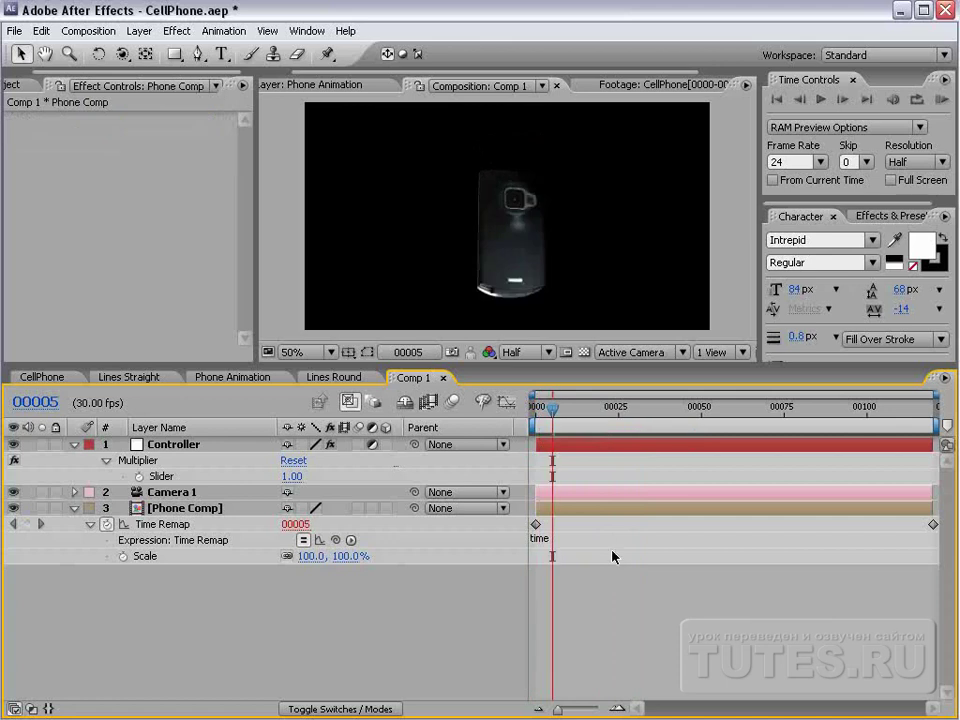
# Change the Time Remap expression to time-1 and scrub to frame 65 to check the delay
pyautogui.click(578, 540)
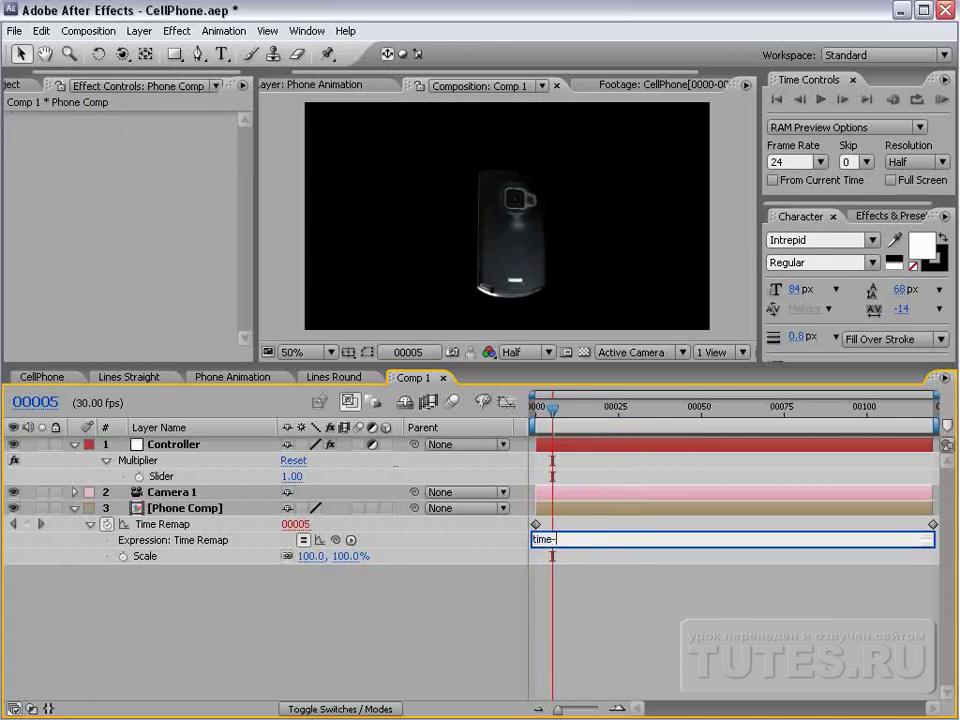
pyautogui.click(574, 598)
pyautogui.moveTo(553, 408); pyautogui.dragTo(750, 465)
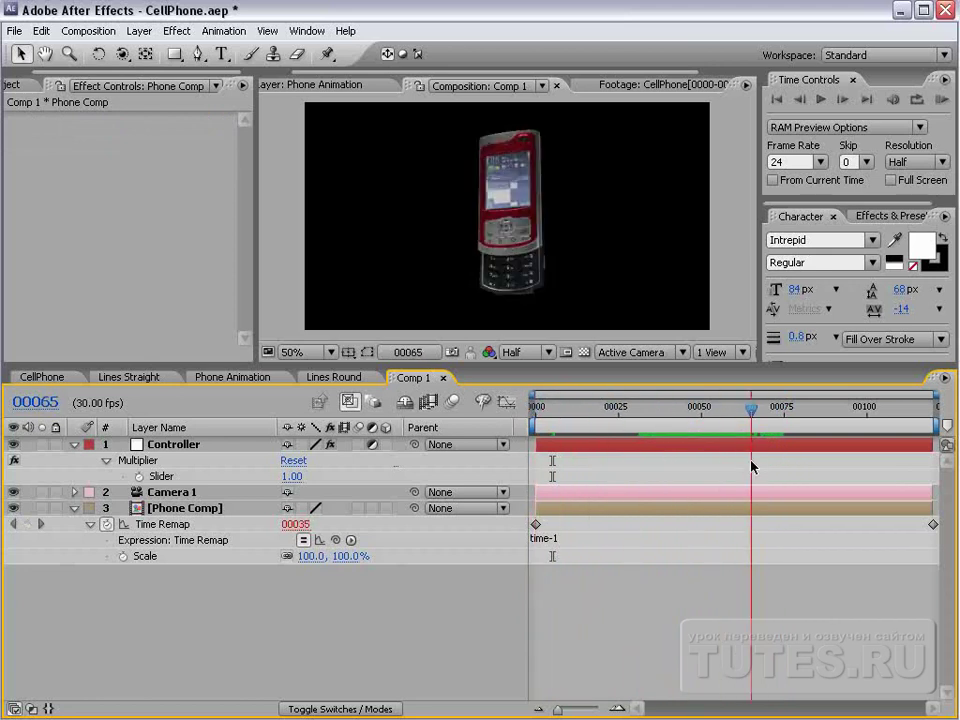
# Change the Time Remap expression to time-1.5 and scrub to frame 80 to check the longer delay
pyautogui.click(579, 538)
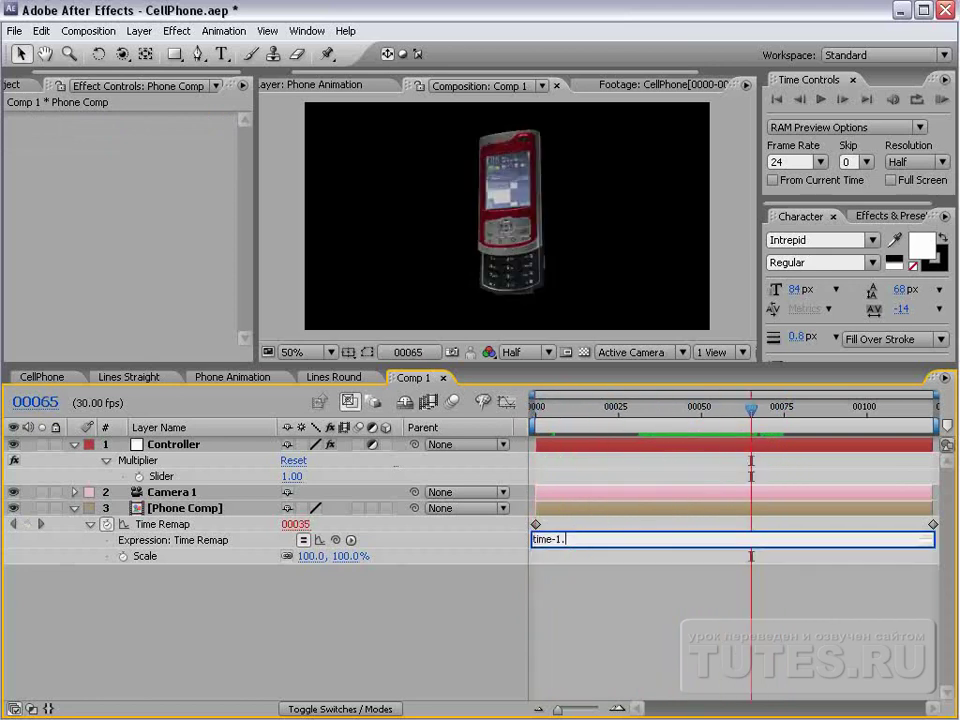
pyautogui.write('.5')
pyautogui.press('KP_Enter')
pyautogui.moveTo(750, 410); pyautogui.dragTo(800, 427)
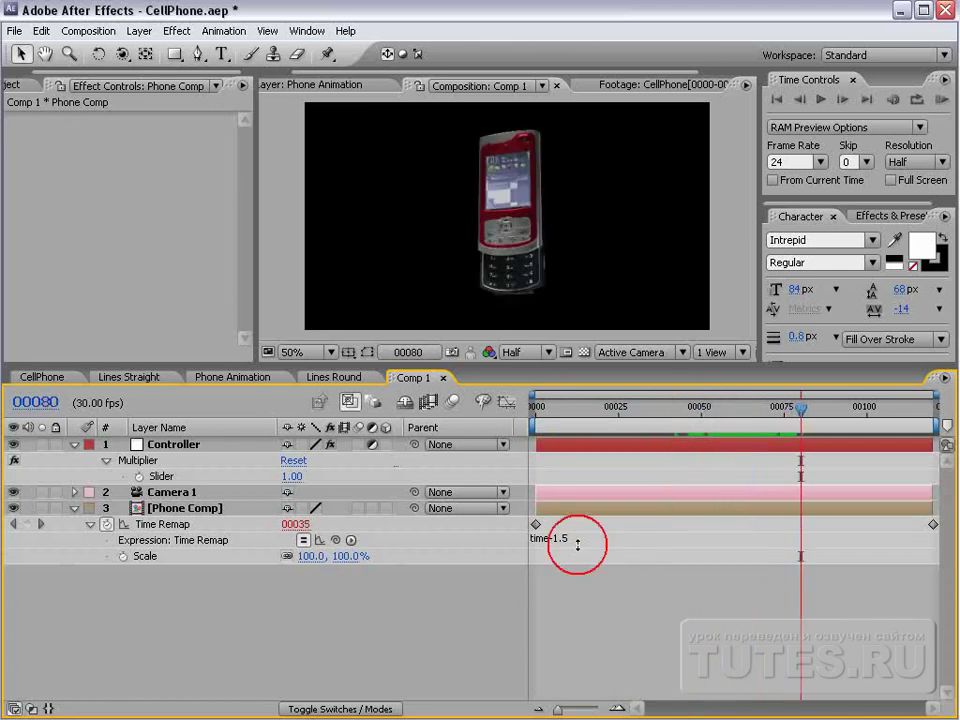
# Make the Time Remap expression time minus a link to the Controller's Multiplier slider, scrubbing to frame 81 to check it
pyautogui.click(612, 541)
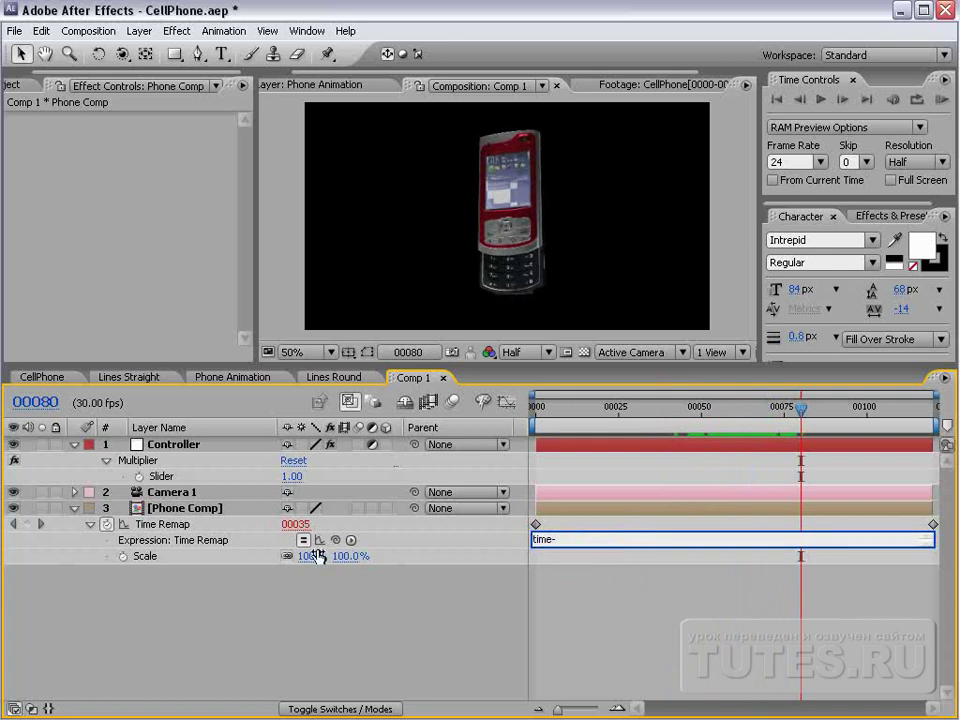
pyautogui.moveTo(336, 540); pyautogui.dragTo(160, 478)
pyautogui.click(621, 615)
pyautogui.moveTo(761, 412); pyautogui.dragTo(803, 410)
# Set the slider range of the Controller's Multiplier to 0 to 3 and expand the slider
pyautogui.click(175, 444)
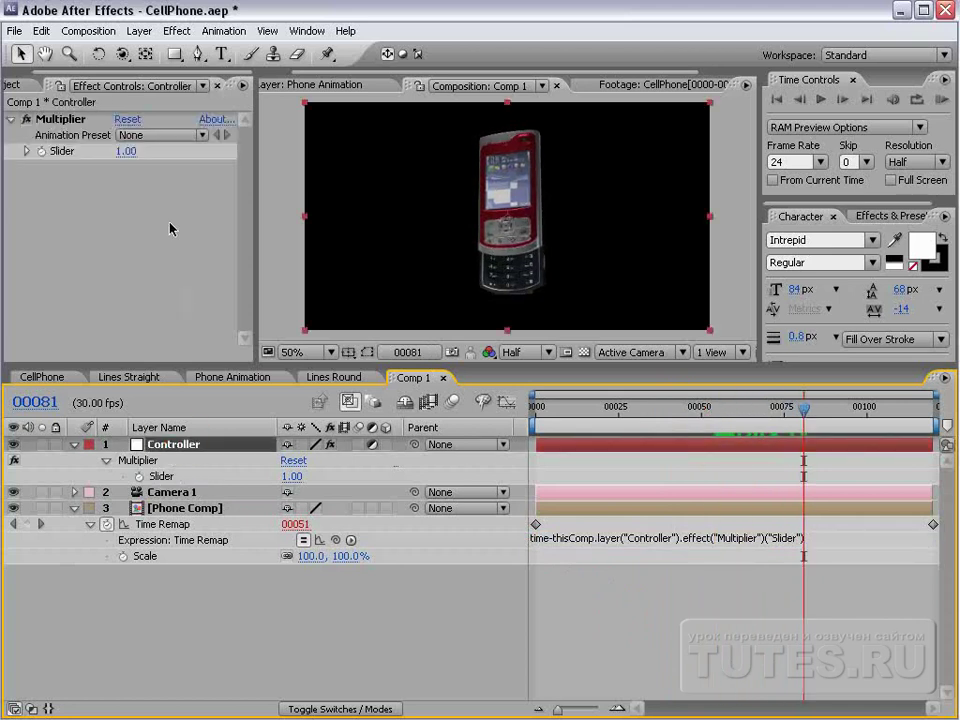
pyautogui.rightClick(79, 151)
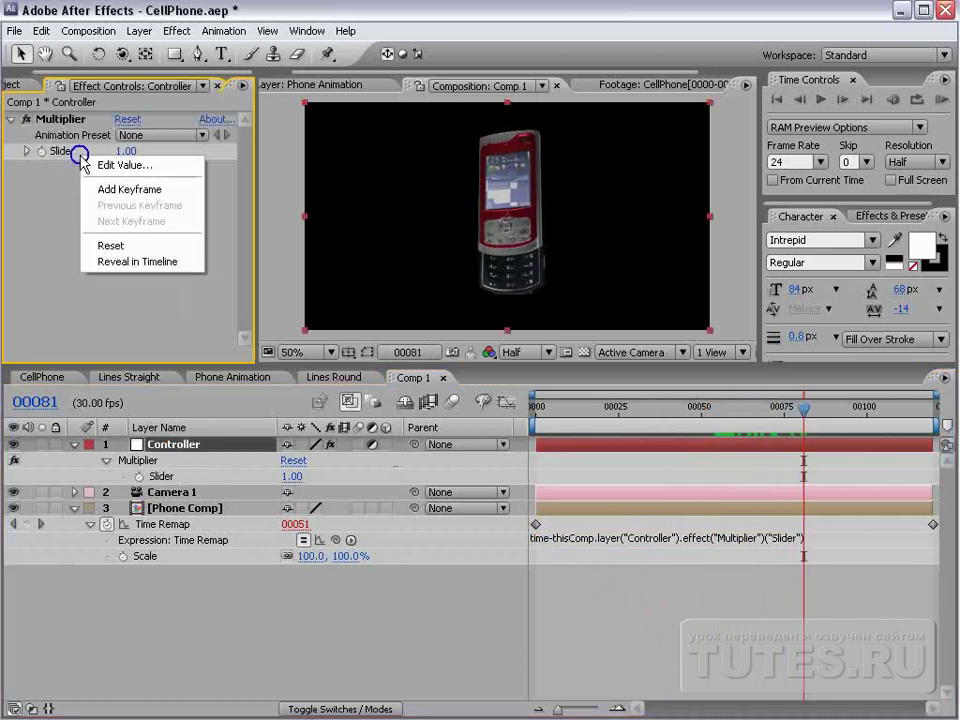
pyautogui.click(110, 166)
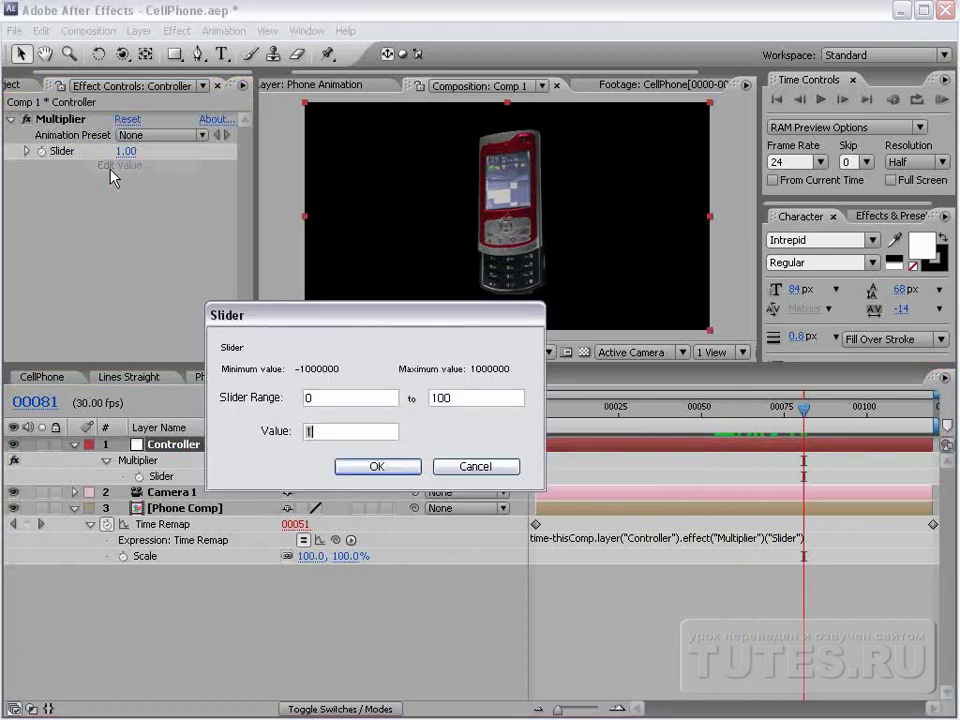
pyautogui.click(332, 400)
pyautogui.press('Tab')
pyautogui.write('3')
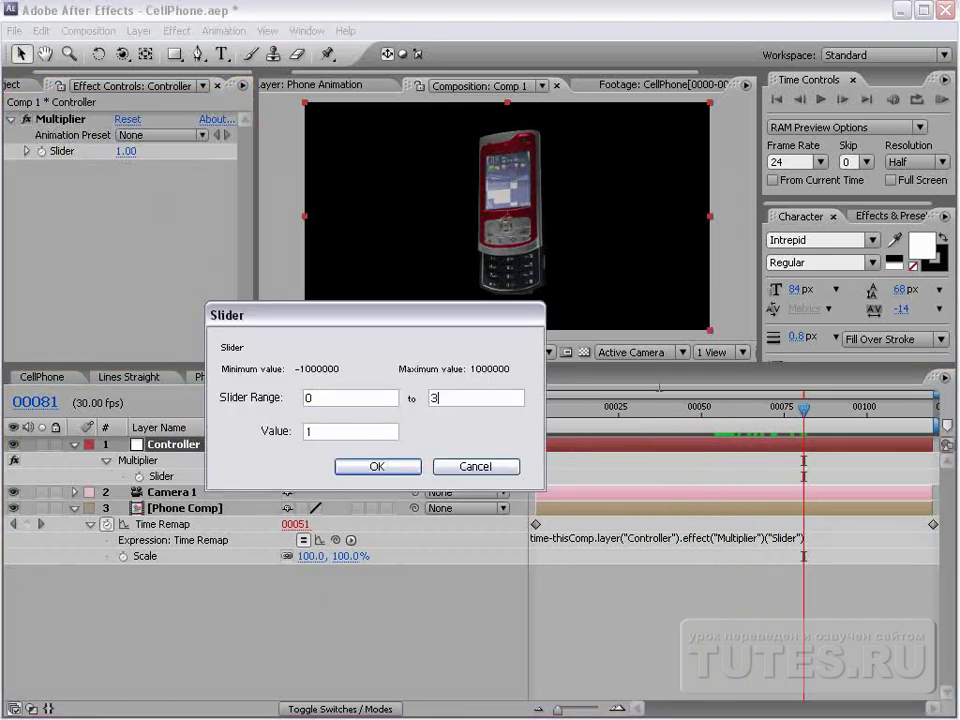
pyautogui.press('Return')
pyautogui.click(27, 151)
# Adjust the Multiplier slider to 1.01 at frame 52 and select the Phone Comp layer
pyautogui.moveTo(765, 408); pyautogui.dragTo(708, 410)
pyautogui.moveTo(109, 179); pyautogui.dragTo(112, 188)
pyautogui.click(178, 508)
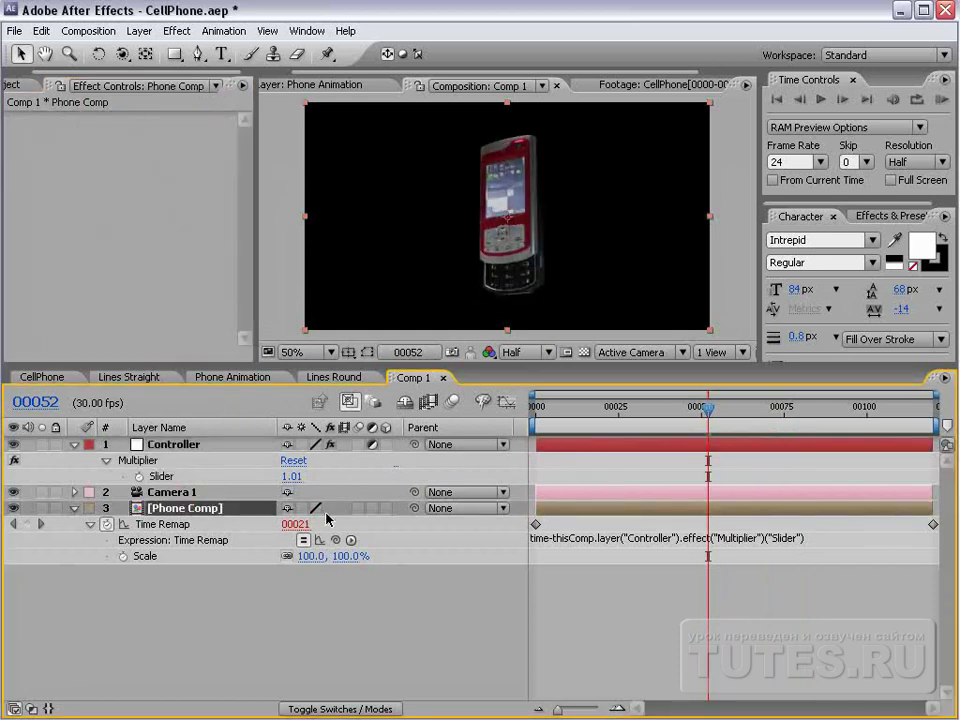
# Collapse the Controller layer and move the Phone Comp layer to the top of the layer stack
pyautogui.click(74, 444)
pyautogui.click(189, 536)
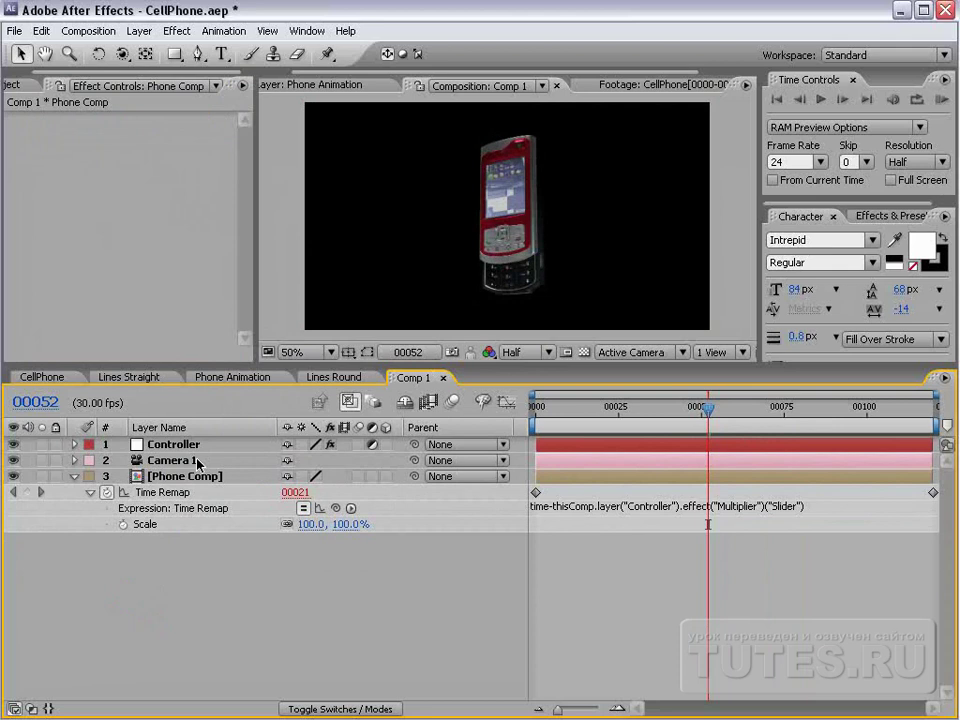
pyautogui.moveTo(182, 476); pyautogui.dragTo(172, 449)
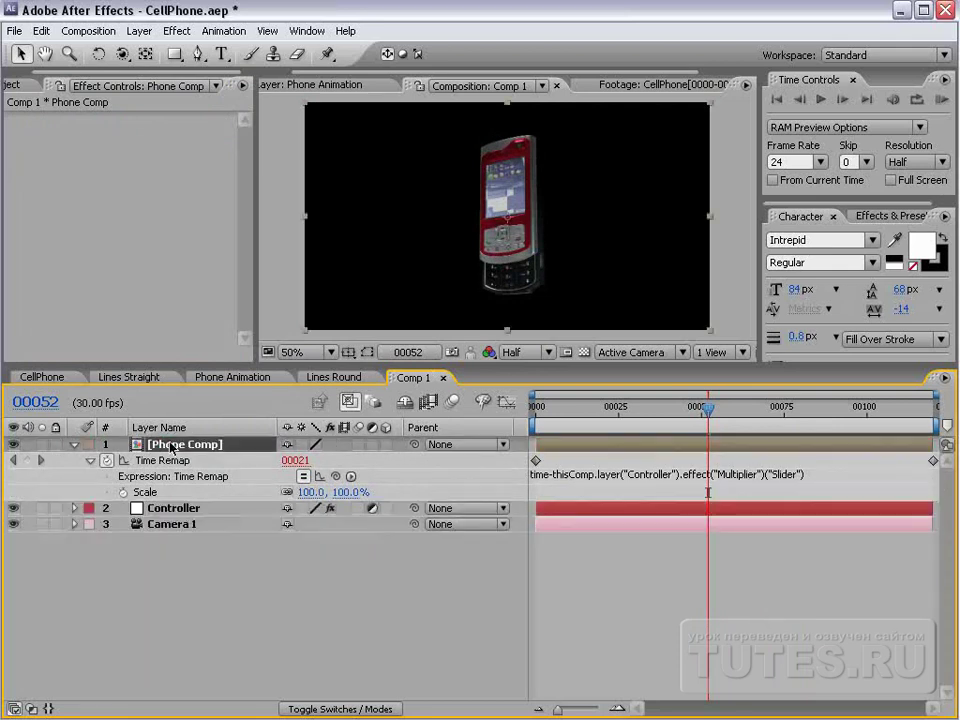
pyautogui.click(180, 574)
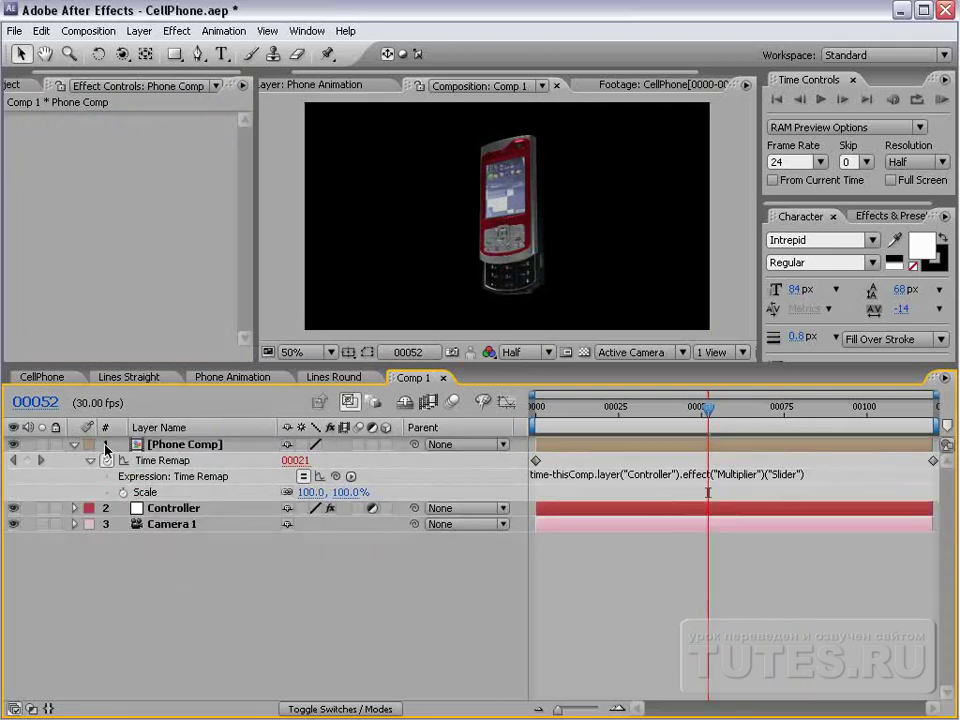
pyautogui.click(676, 558)
# Change Phone Comp's Time Remap expression to time-(index*thisComp.layer("Controller").effect("Multiplier")("Slider")), linking it to the Controller's Multiplier slider
pyautogui.click(180, 508)
pyautogui.press('e')
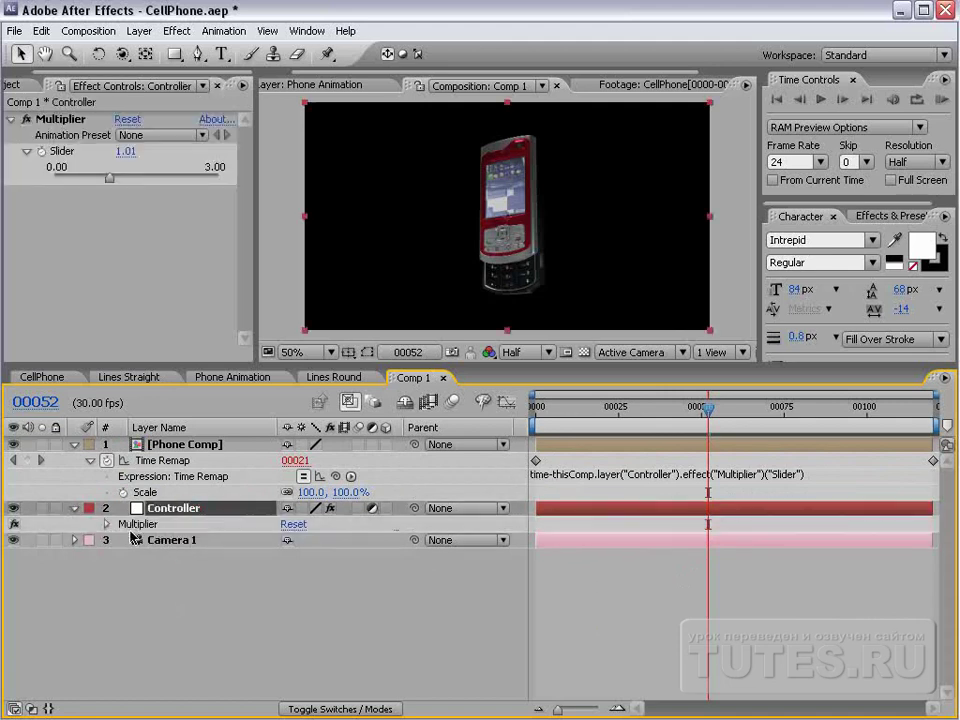
pyautogui.click(106, 524)
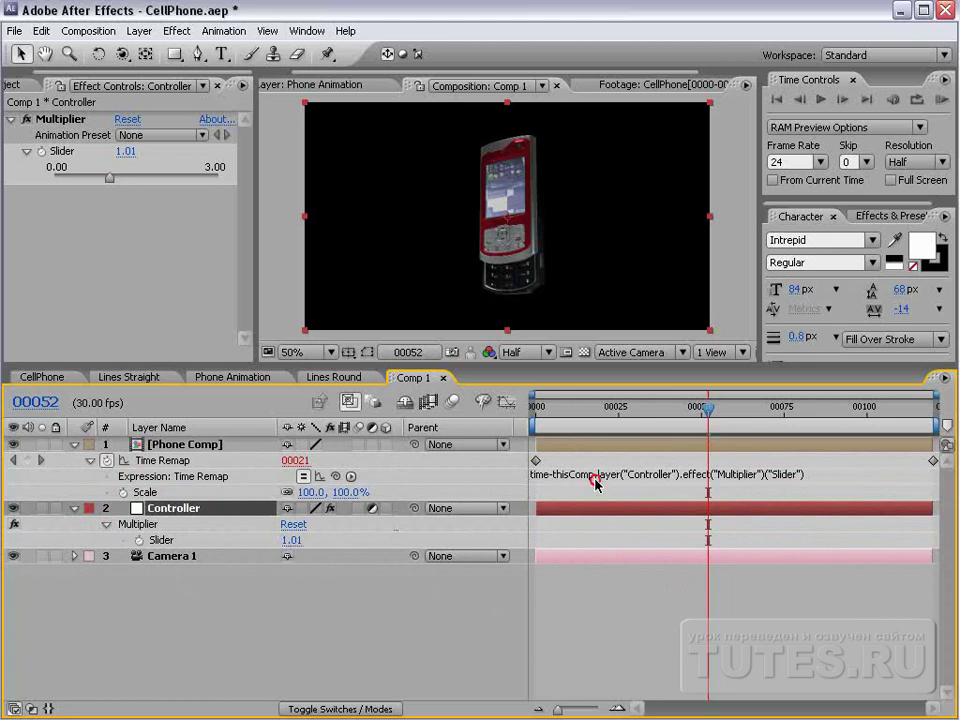
pyautogui.click(558, 476)
pyautogui.moveTo(558, 476); pyautogui.dragTo(829, 493)
pyautogui.press('BackSpace')
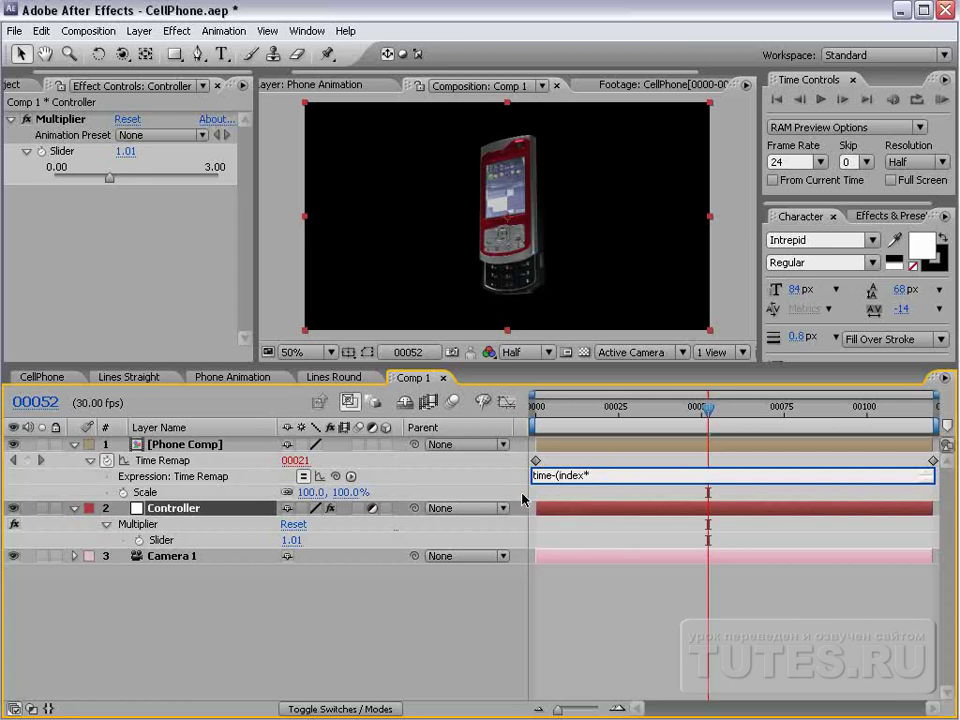
pyautogui.moveTo(336, 476); pyautogui.dragTo(165, 541)
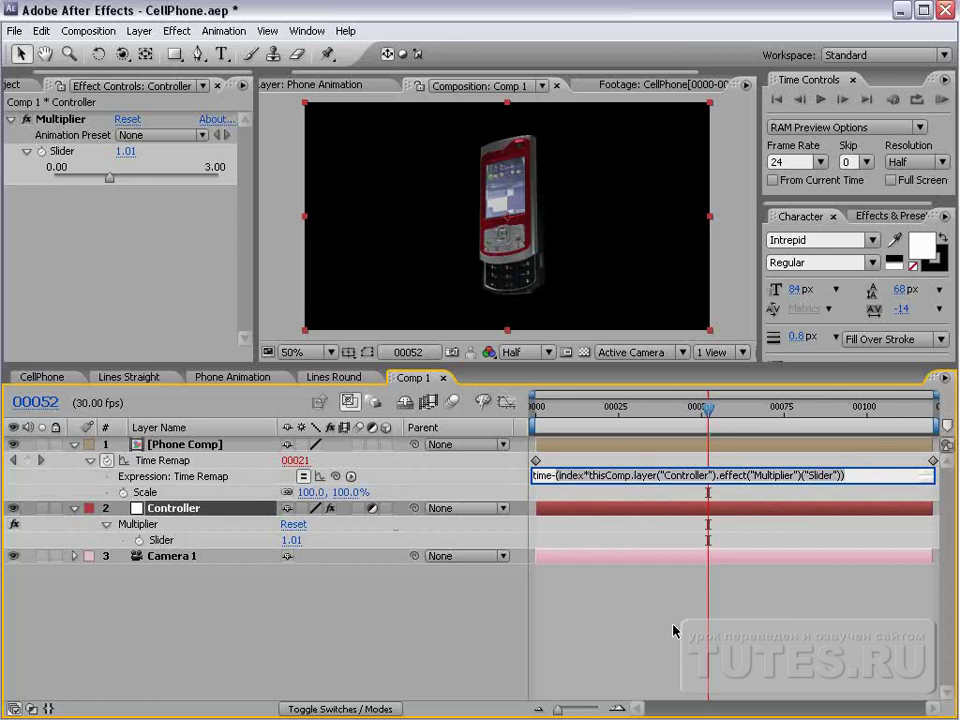
pyautogui.click(631, 630)
# Scrub to frame 53 to check the index-based delay and raise the Controller's Multiplier slider to about 1.17
pyautogui.moveTo(600, 410); pyautogui.dragTo(711, 410)
pyautogui.click(160, 508)
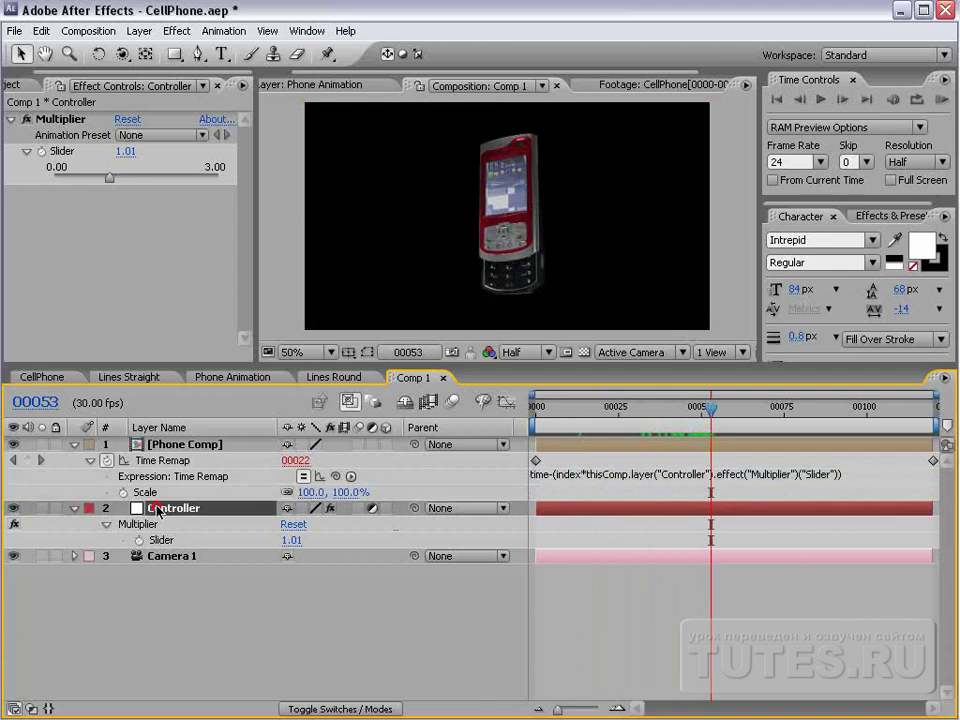
pyautogui.moveTo(108, 179)
pyautogui.mouseDown()
pyautogui.moveTo(139, 180)
pyautogui.moveTo(118, 182)
pyautogui.mouseUp()
pyautogui.click(225, 579)
# Duplicate the Phone Comp layer, place the copy beside the first phone, and scrub to frame 32
pyautogui.click(197, 444)
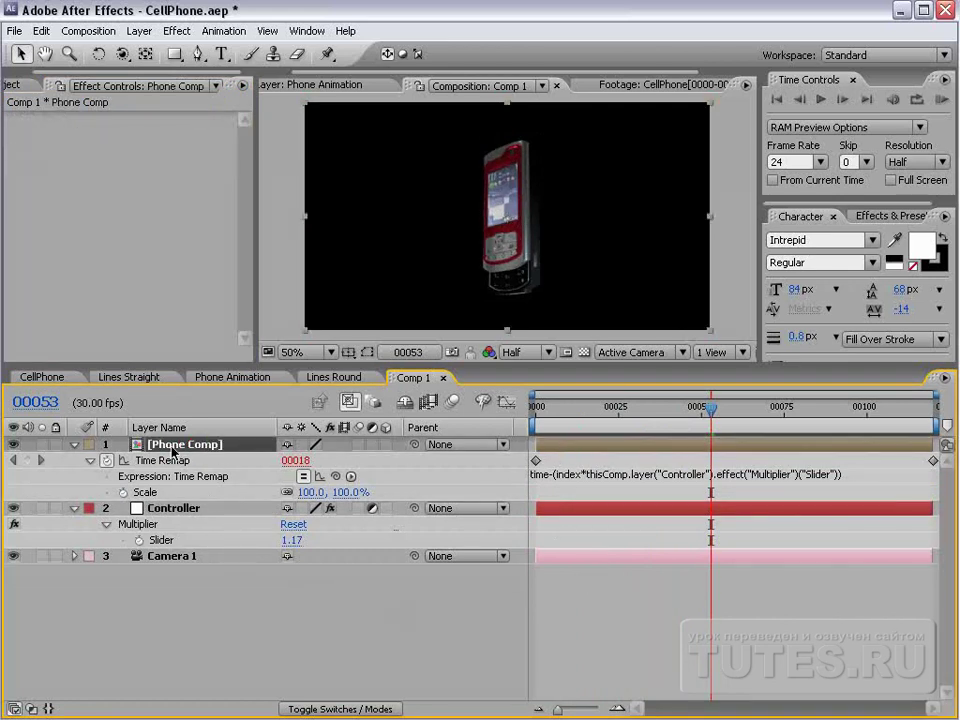
pyautogui.hotkey('ctrl', 'd')
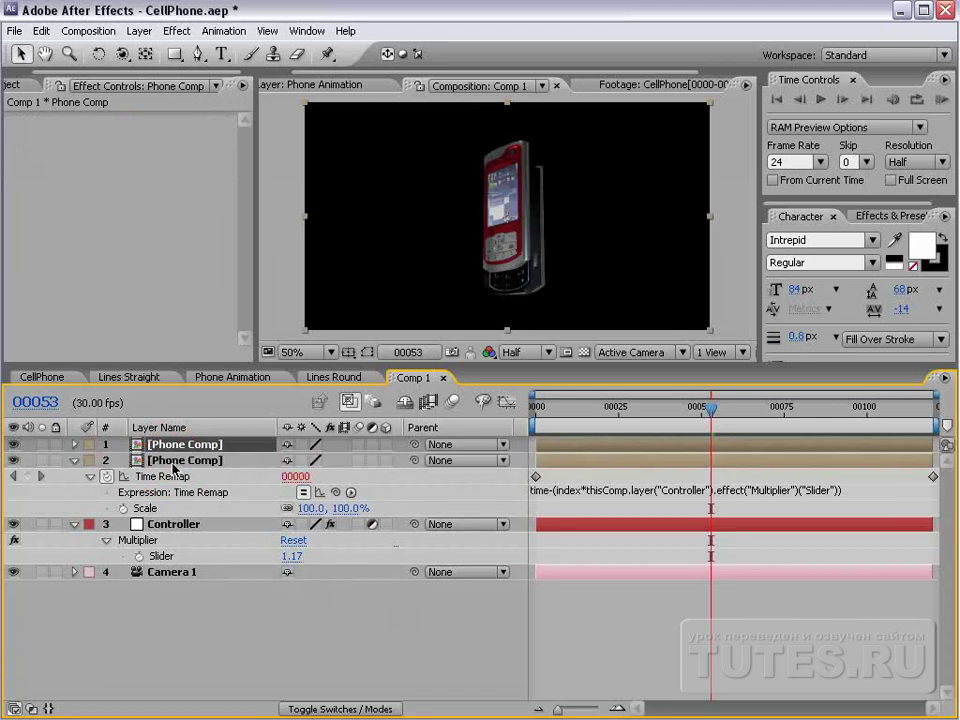
pyautogui.click(695, 408)
pyautogui.moveTo(695, 408); pyautogui.dragTo(645, 458)
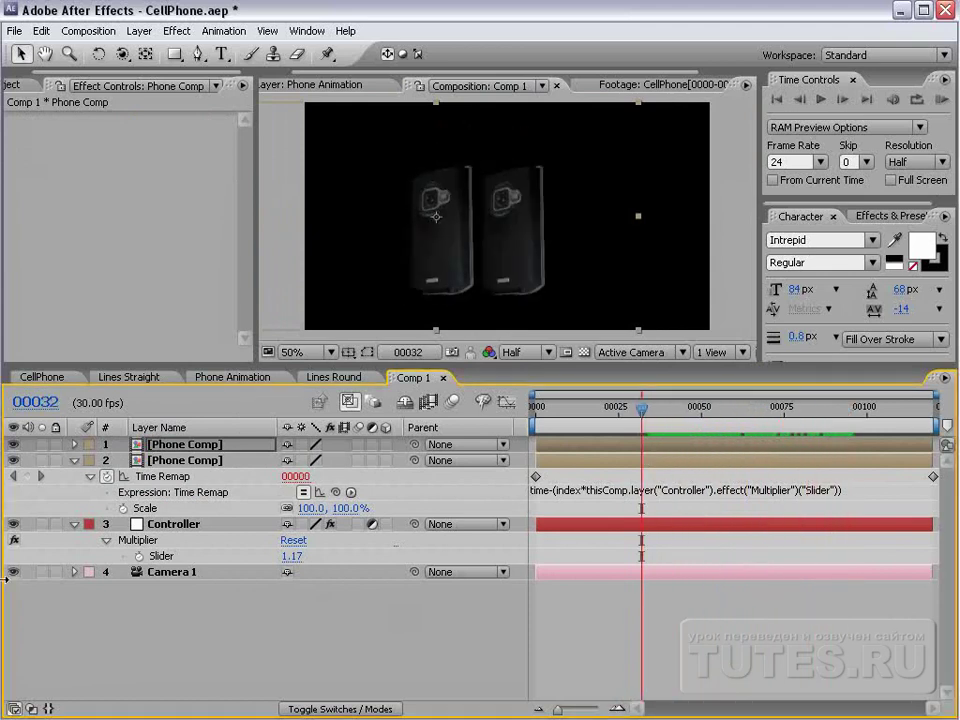
# Set the Controller's Multiplier slider to 0.2 and scrub to frame 33 to check the offset between the two phones
pyautogui.click(189, 522)
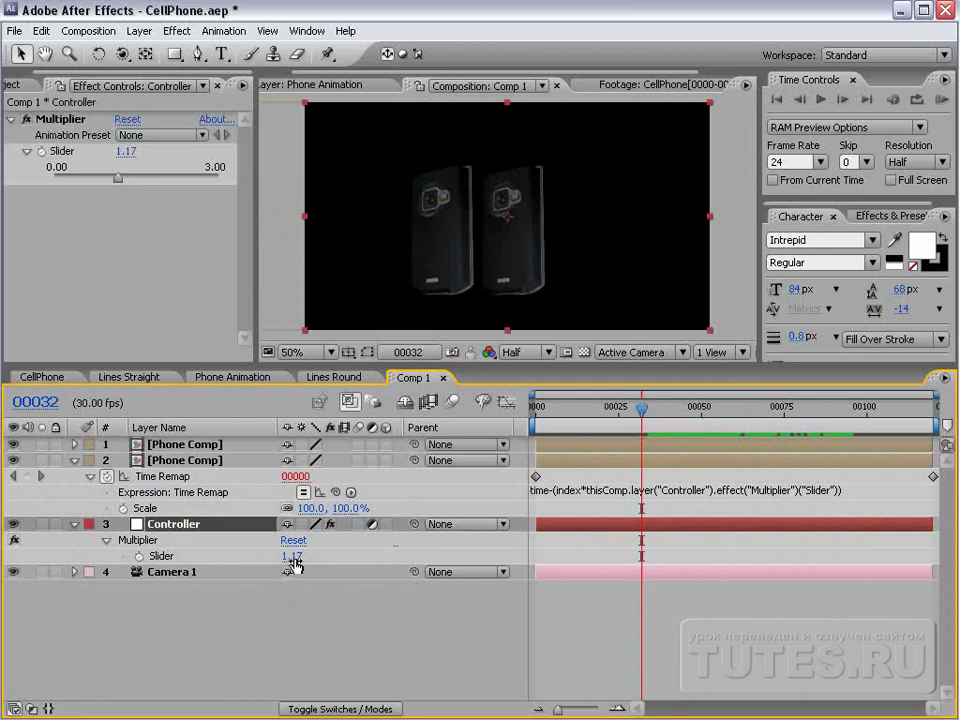
pyautogui.click(126, 151)
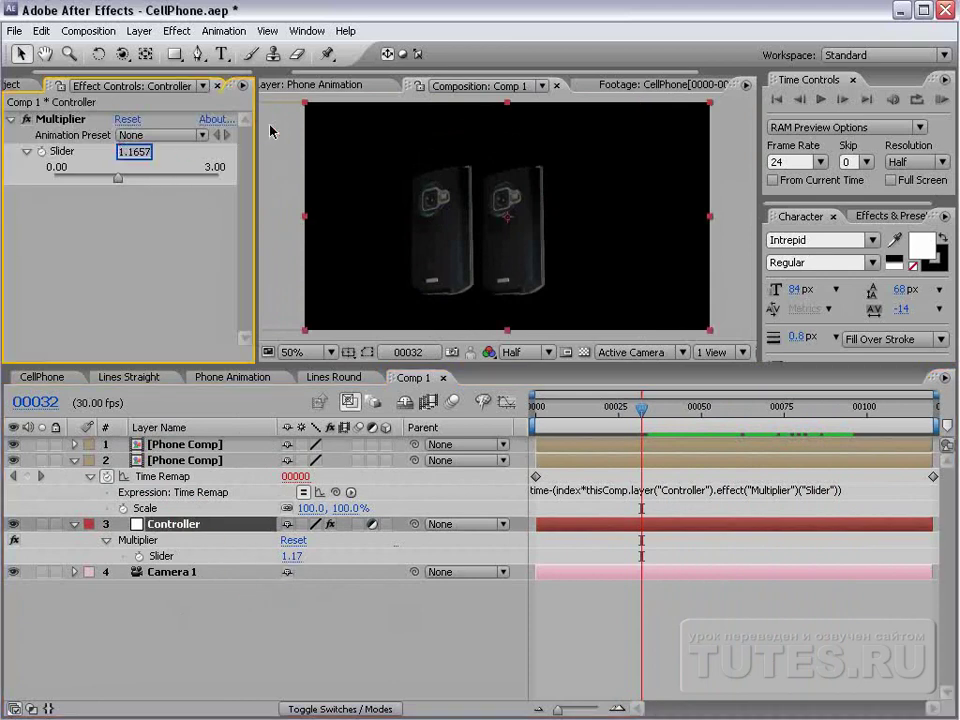
pyautogui.write('.2')
pyautogui.press('Return')
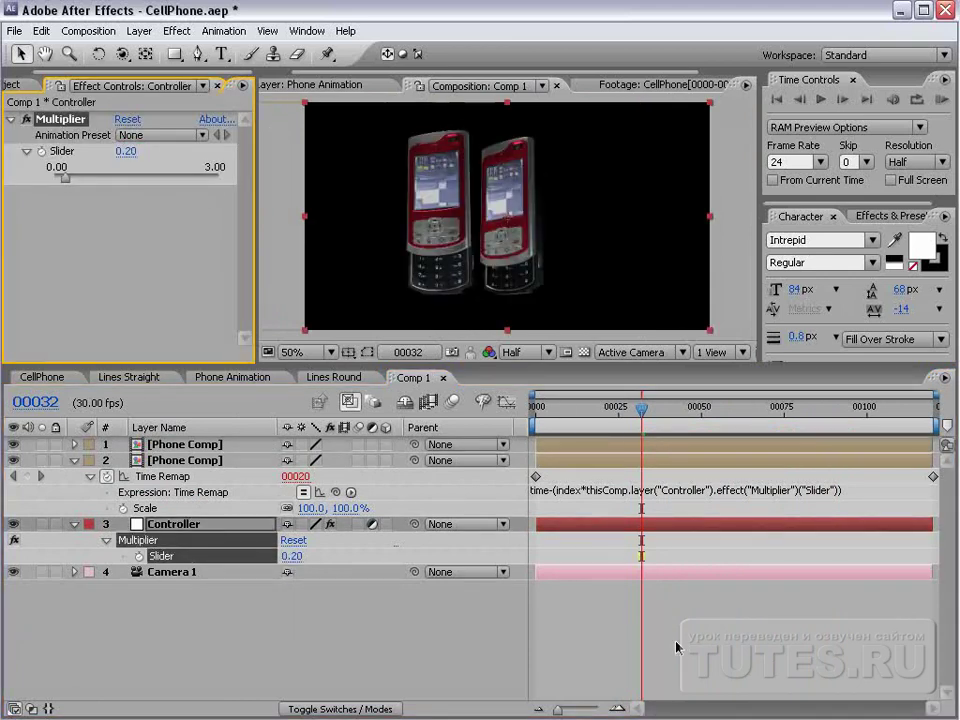
pyautogui.click(617, 553)
pyautogui.moveTo(641, 410); pyautogui.dragTo(647, 442)
# Duplicate the Phone Comp layer again and space the three phones evenly in a row across the frame
pyautogui.click(182, 444)
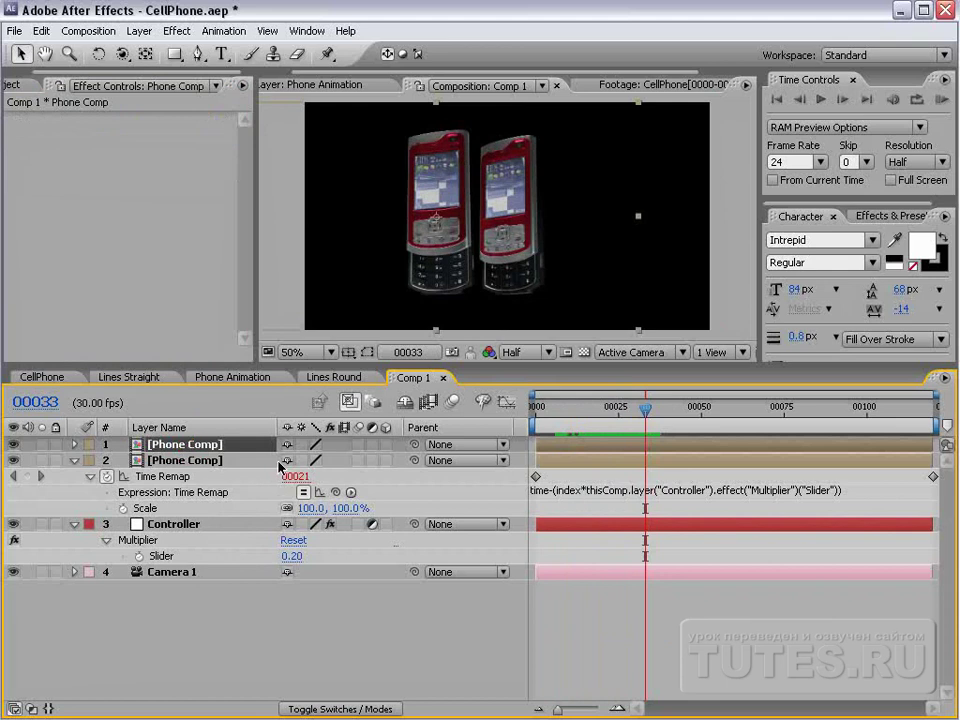
pyautogui.hotkey('ctrl', 'd')
pyautogui.click(514, 281)
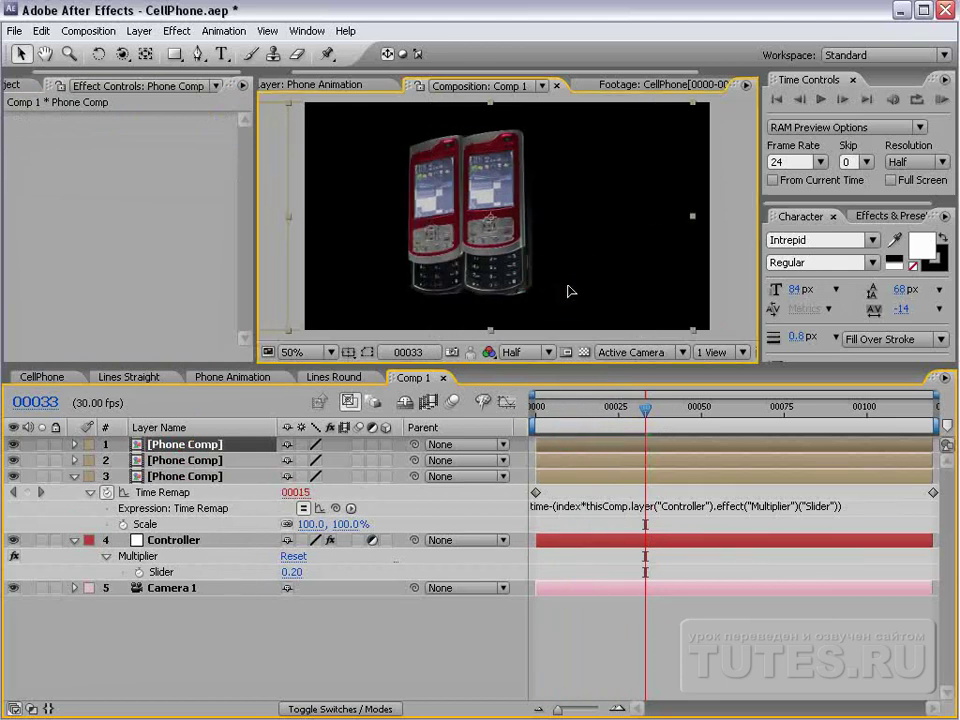
pyautogui.moveTo(572, 306); pyautogui.dragTo(631, 268)
pyautogui.click(185, 460)
pyautogui.moveTo(462, 289); pyautogui.dragTo(537, 289)
pyautogui.moveTo(645, 410); pyautogui.dragTo(646, 456)
# Set the Controller's Multiplier slider to 0.1 and scrub to frame 41 to check the staggered phone animation
pyautogui.click(150, 540)
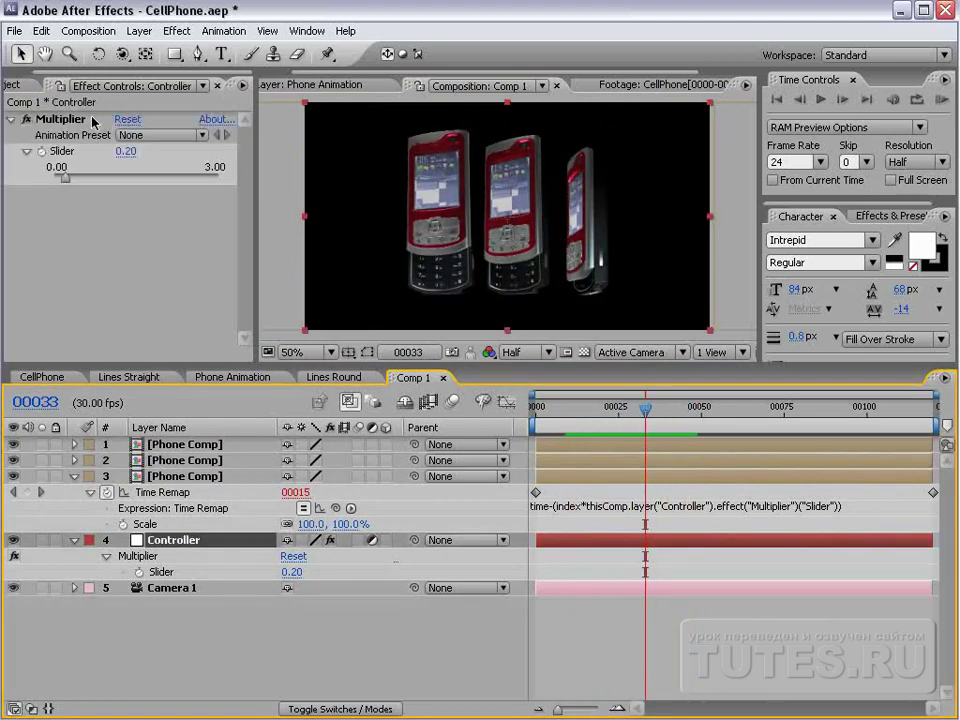
pyautogui.click(127, 152)
pyautogui.write('0.1')
pyautogui.press('Return')
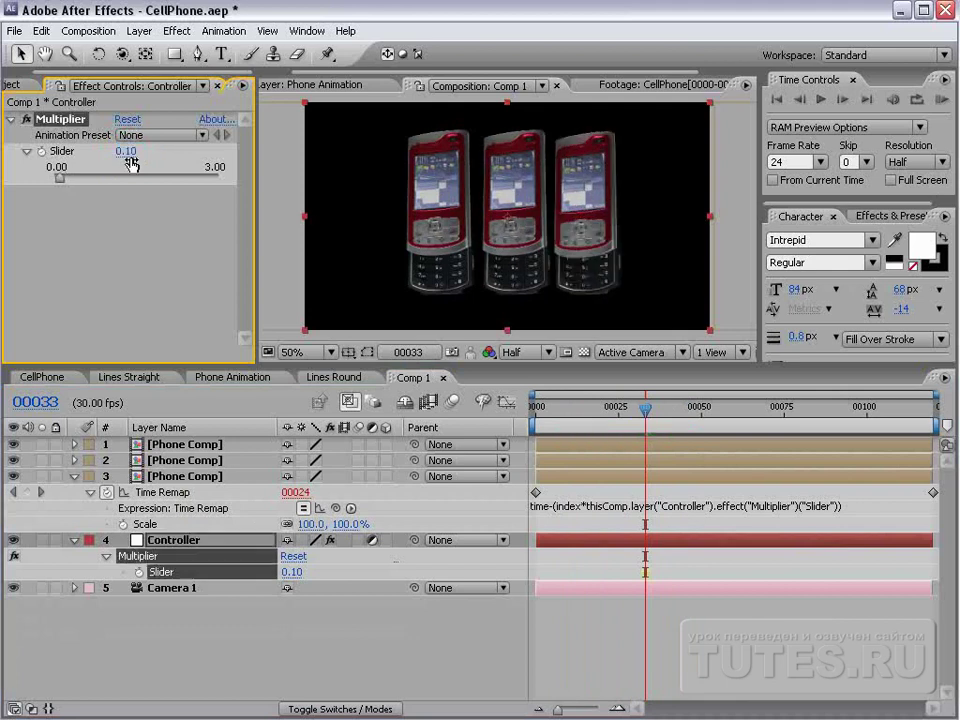
pyautogui.moveTo(646, 410)
pyautogui.mouseDown()
pyautogui.moveTo(580, 418)
pyautogui.moveTo(629, 420)
pyautogui.moveTo(552, 420)
pyautogui.moveTo(624, 437)
pyautogui.moveTo(655, 432)
pyautogui.mouseUp()
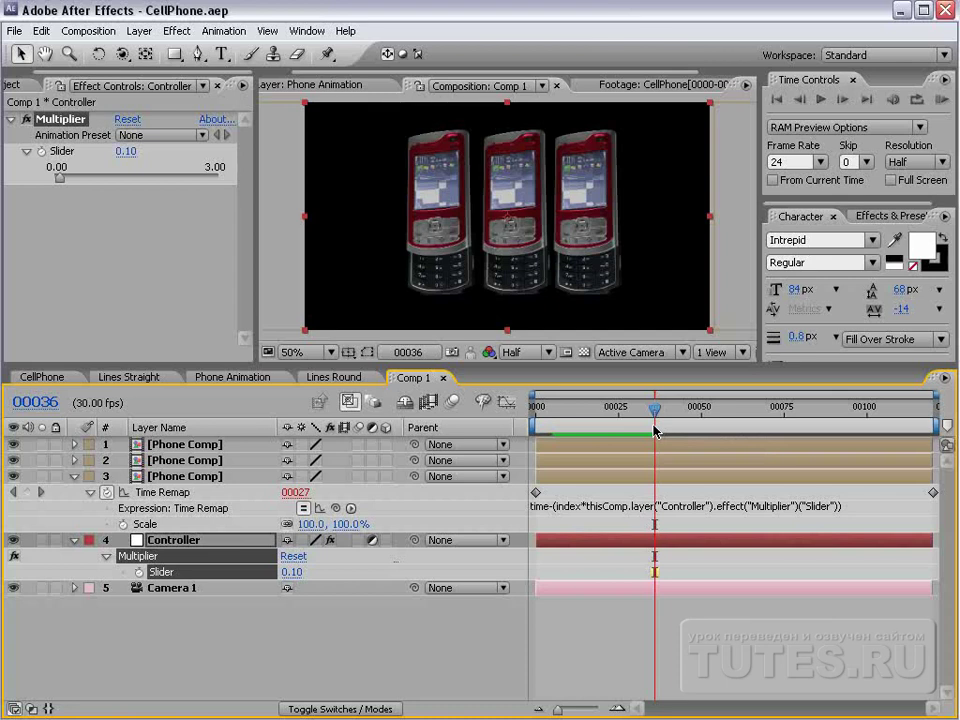
pyautogui.moveTo(651, 413); pyautogui.dragTo(620, 415)
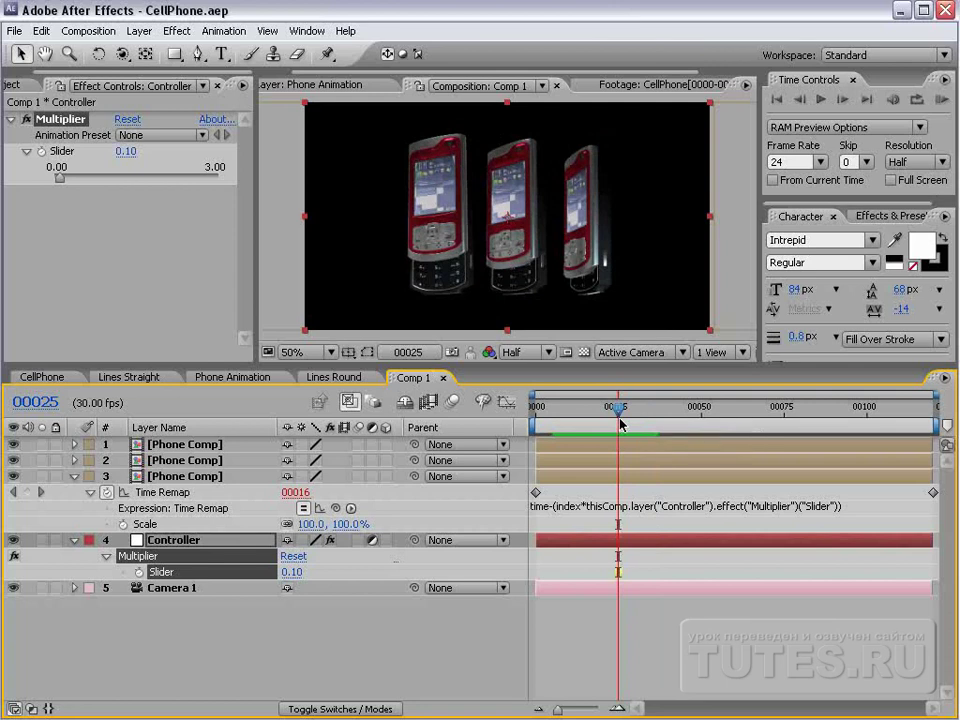
pyautogui.moveTo(618, 440); pyautogui.dragTo(672, 440)
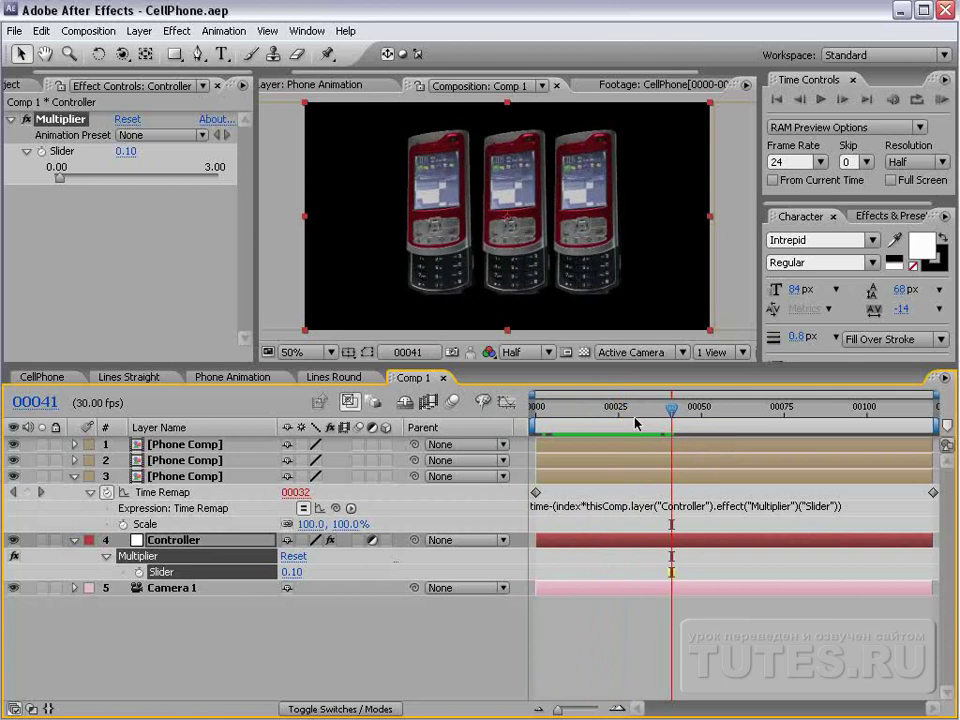
# Delete the two duplicate Phone Comp layers, keeping only the original one
pyautogui.click(229, 544)
pyautogui.click(185, 458)
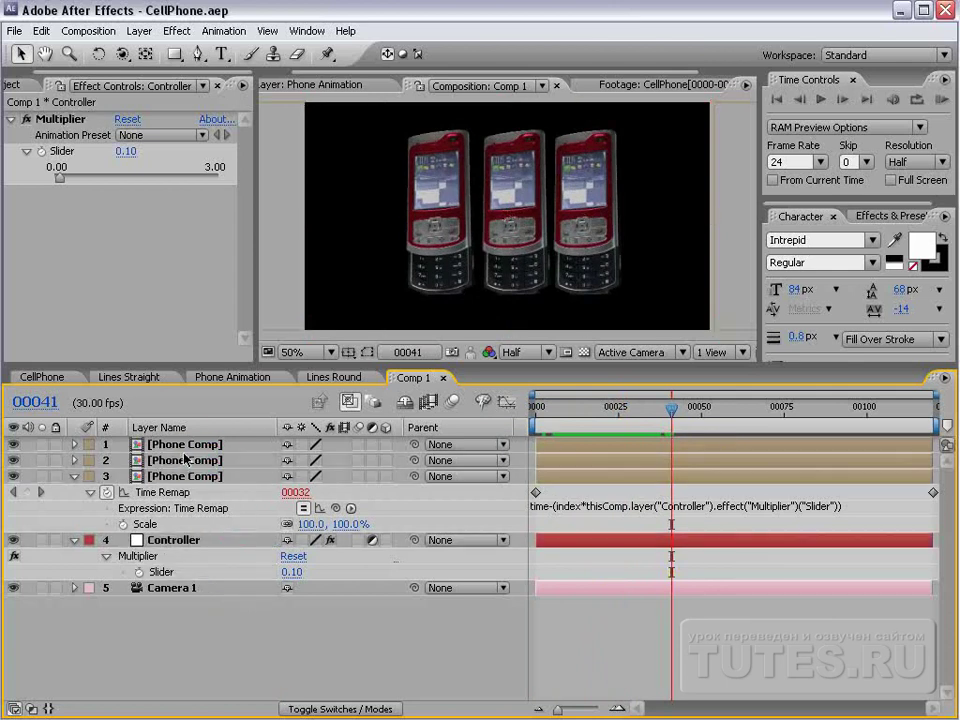
pyautogui.keyDown('shift'); pyautogui.click(185, 444); pyautogui.keyUp('shift')
pyautogui.press('Delete')
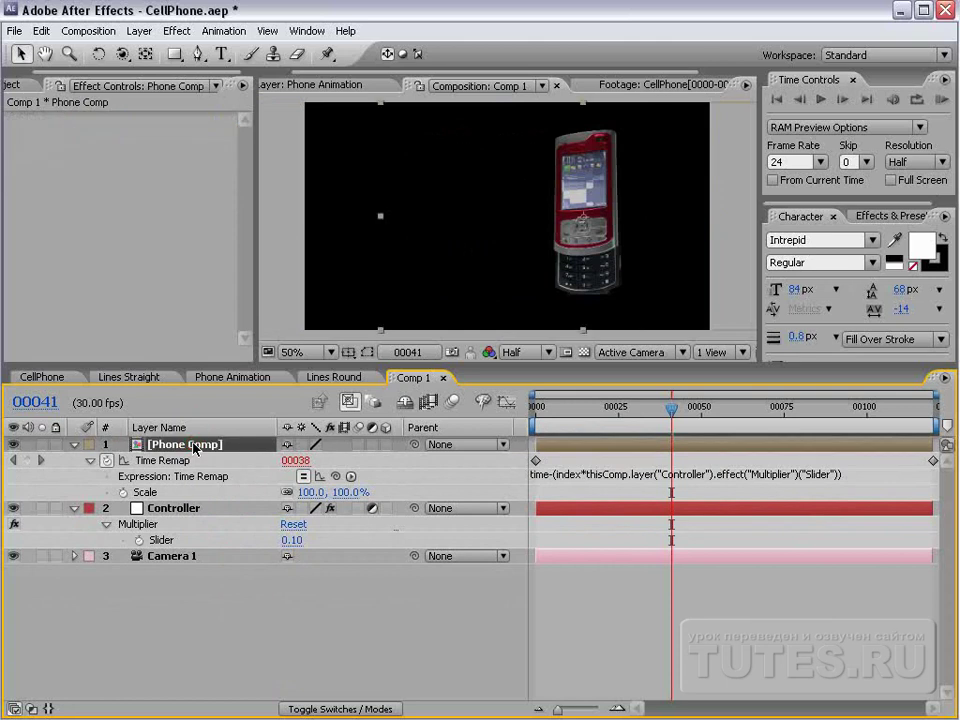
# Duplicate the Controller's Multiplier slider effect and rename the copy Offset
pyautogui.click(187, 509)
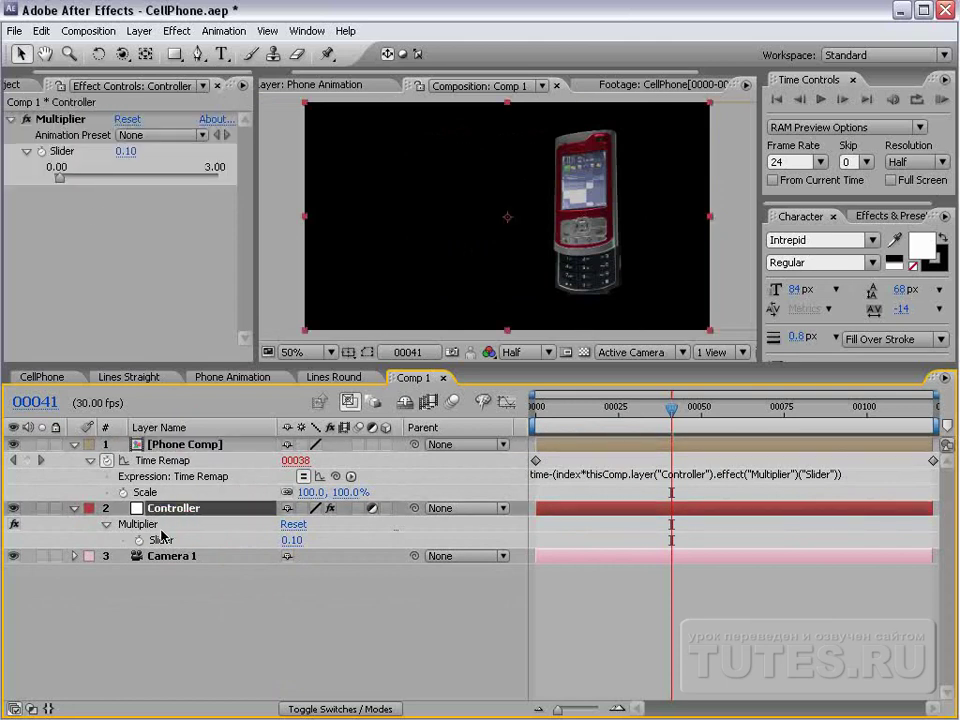
pyautogui.click(60, 120)
pyautogui.click(41, 31)
pyautogui.click(71, 199)
pyautogui.click(129, 195)
pyautogui.press('Return')
pyautogui.write('Offset')
pyautogui.press('Return')
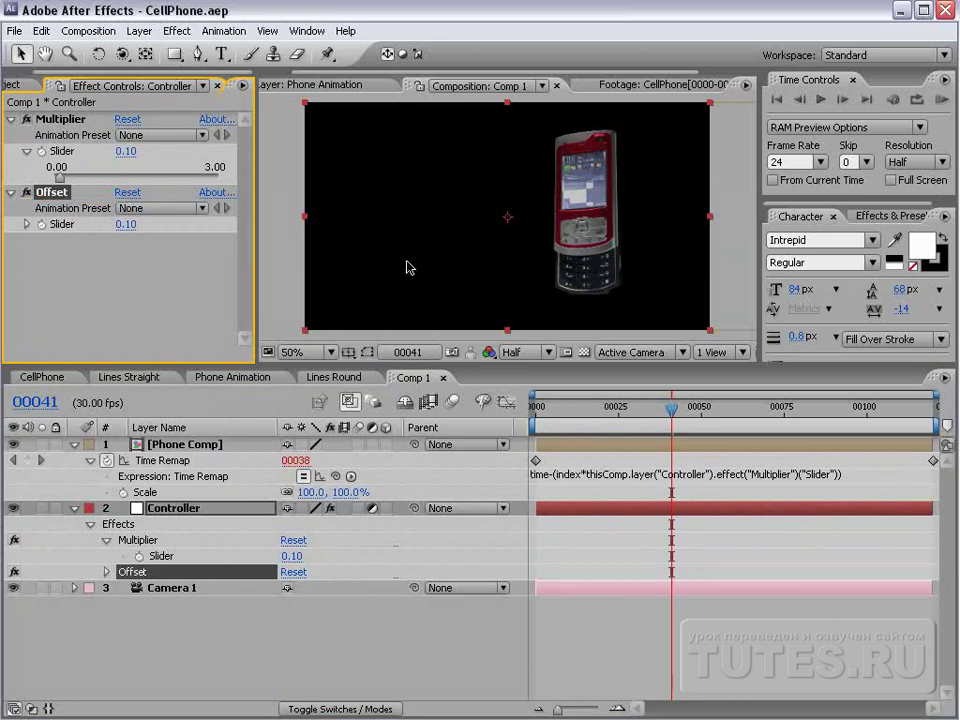
# Make the Phone Comp layer 3D and reset its Position to the centre of the composition
pyautogui.click(385, 444)
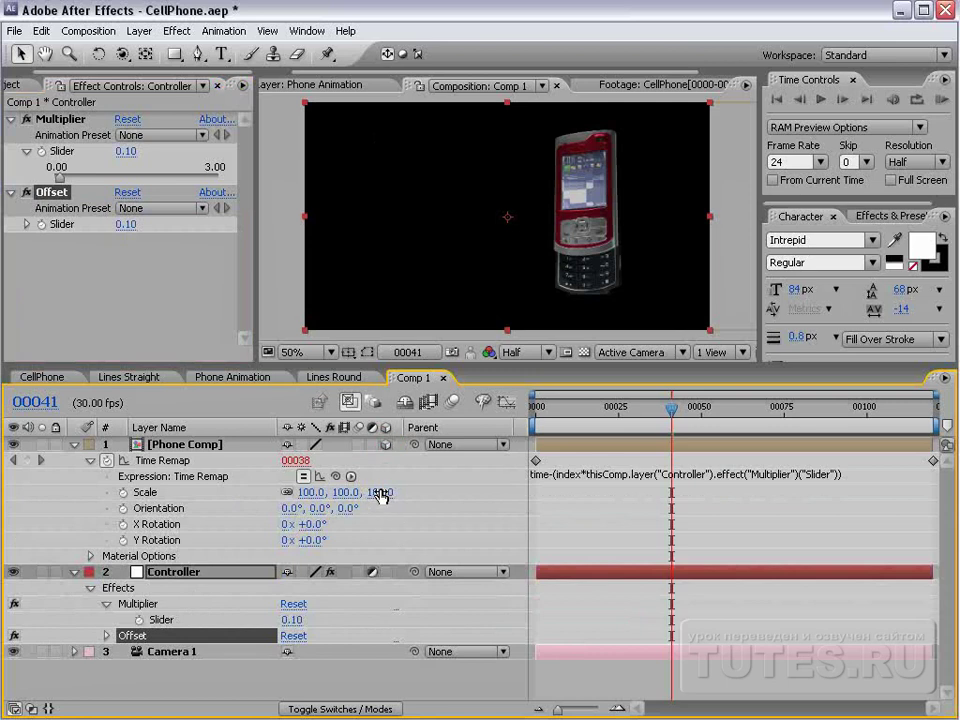
pyautogui.press('c')
pyautogui.moveTo(499, 229); pyautogui.dragTo(425, 240)
pyautogui.click(190, 444)
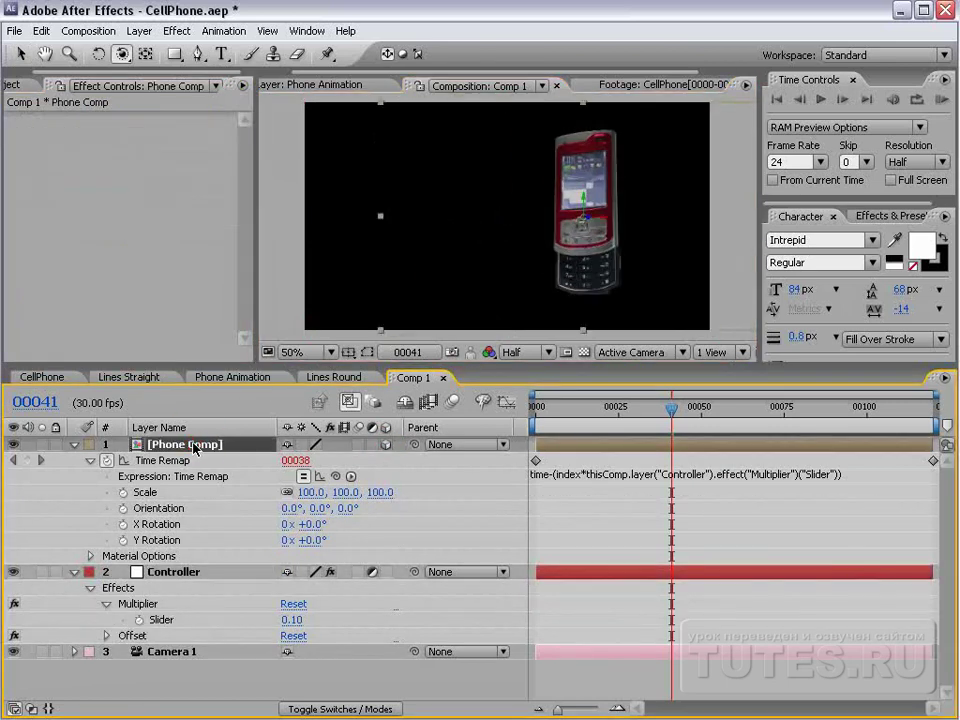
pyautogui.press('p')
pyautogui.rightClick(156, 460)
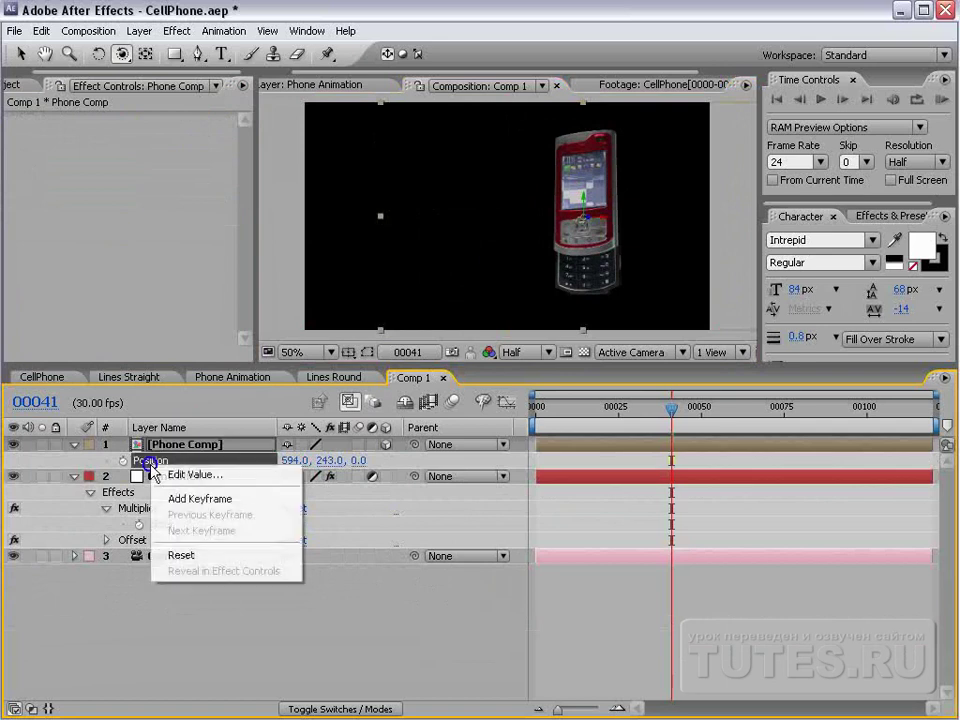
pyautogui.click(185, 552)
pyautogui.click(665, 641)
# Save the project and reveal Phone Comp's Time Remap expression together with its Position property in the timeline
pyautogui.click(190, 445)
pyautogui.hotkey('ctrl', 's')
pyautogui.hotkey('ctrl', 'v')
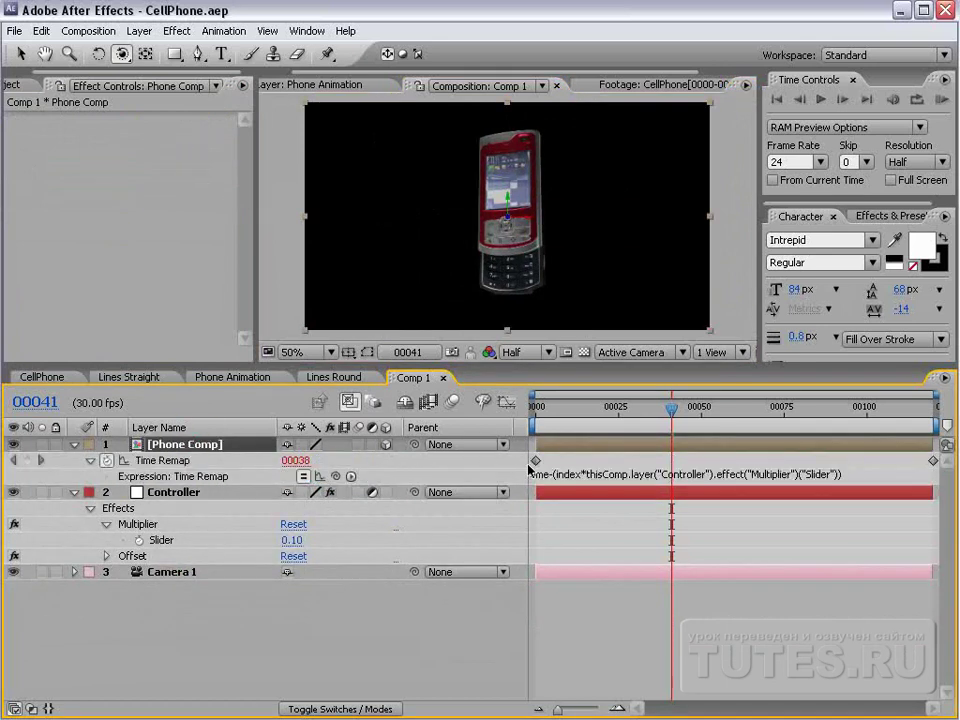
pyautogui.click(557, 480)
pyautogui.click(553, 557)
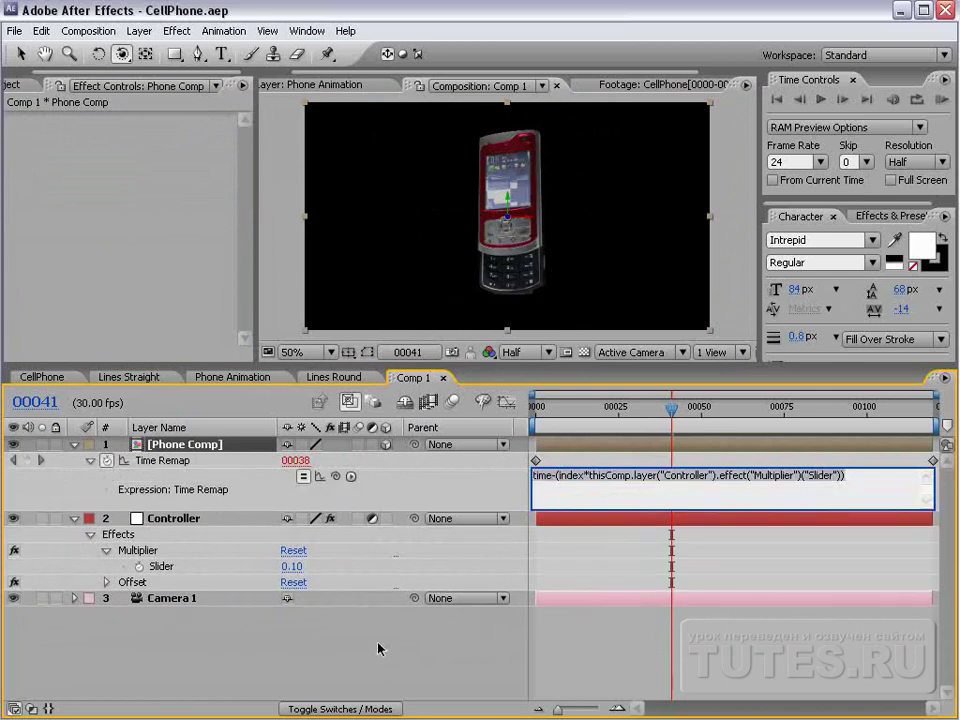
pyautogui.click(186, 451)
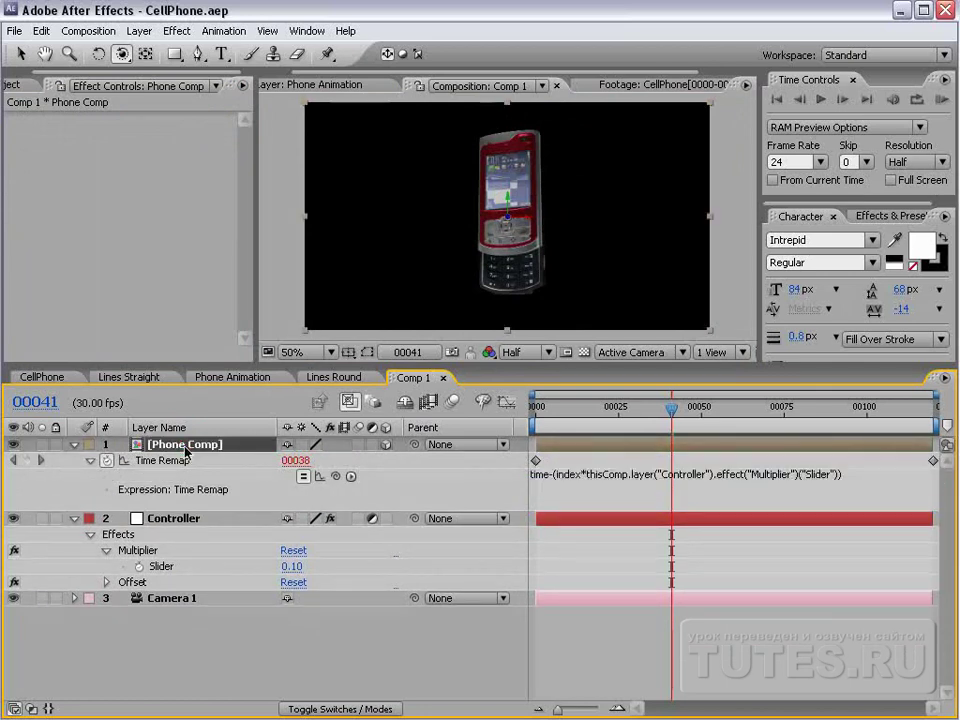
pyautogui.hotkey('shift', 'p')
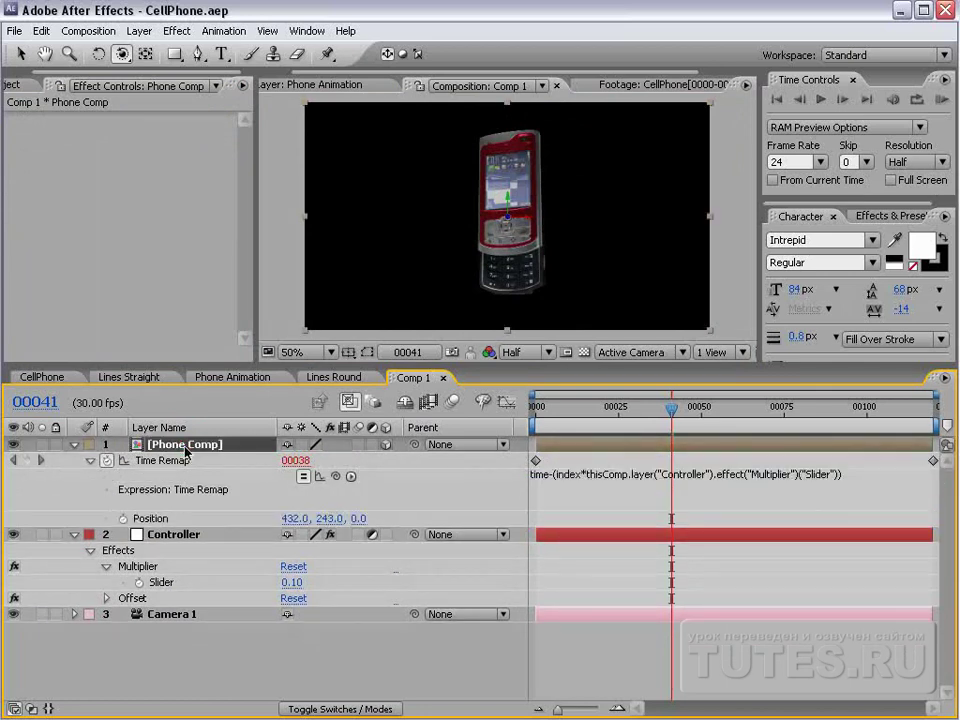
pyautogui.click(564, 524)
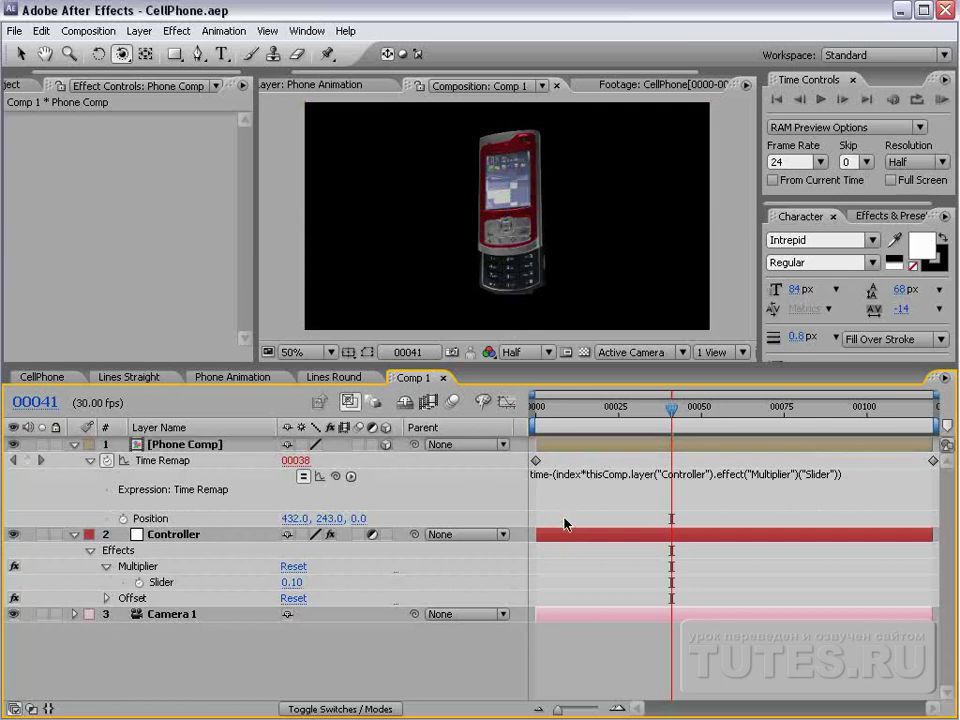
# Switch to the Selection tool and duplicate the 3D Phone Comp layer
pyautogui.click(454, 317)
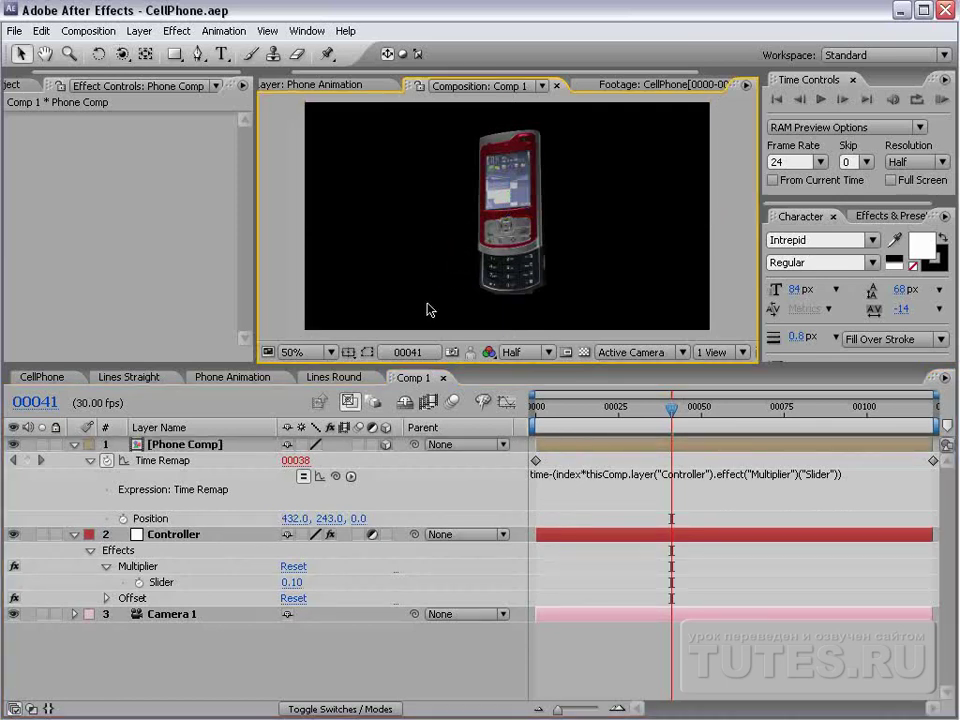
pyautogui.press('v')
pyautogui.click(540, 240)
pyautogui.hotkey('ctrl', 'd')
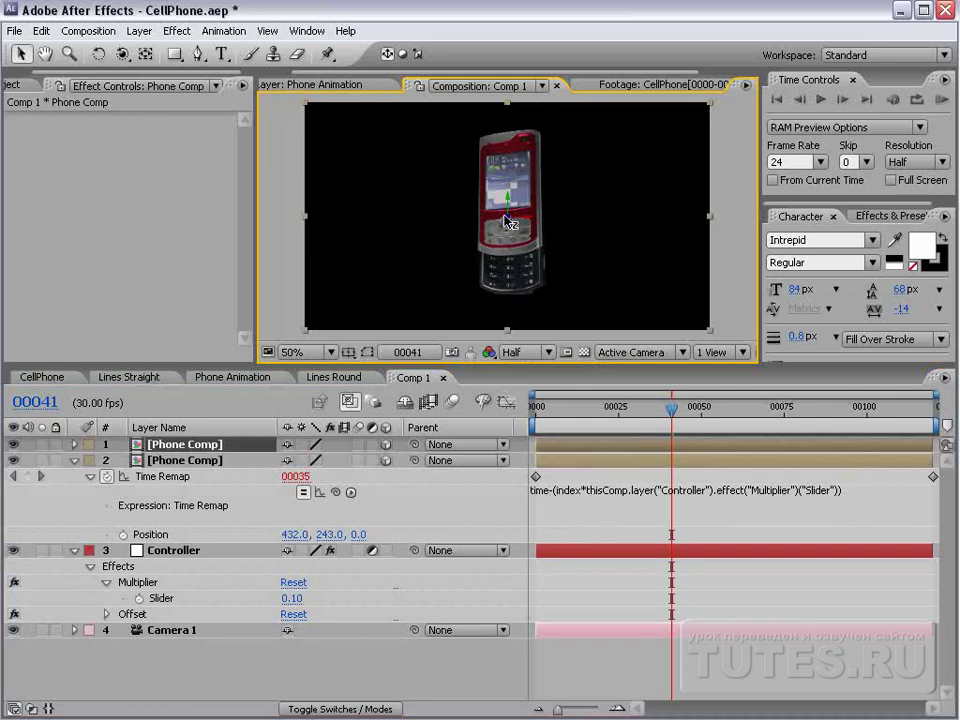
# Try moving the duplicated Phone Comp layer sideways, and undo both the move and the duplication
pyautogui.moveTo(510, 222); pyautogui.dragTo(657, 242)
pyautogui.hotkey('ctrl', 'z')
pyautogui.hotkey('ctrl', 'z')
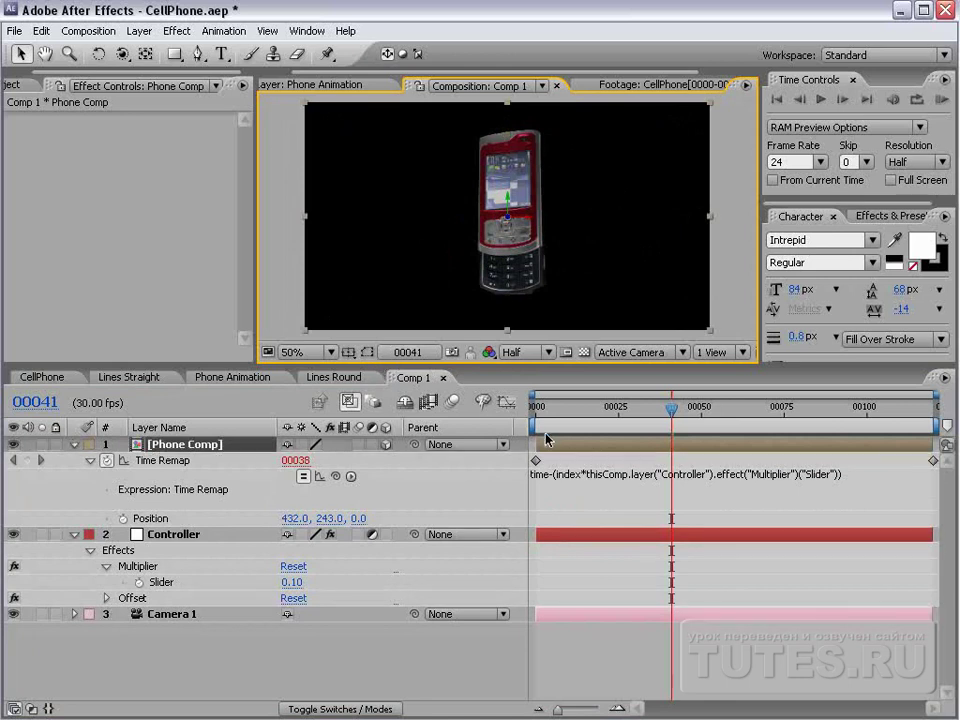
# Add the expression value to Phone Comp's Position and check it at frame 52
pyautogui.keyDown('alt'); pyautogui.click(123, 518); pyautogui.keyUp('alt')
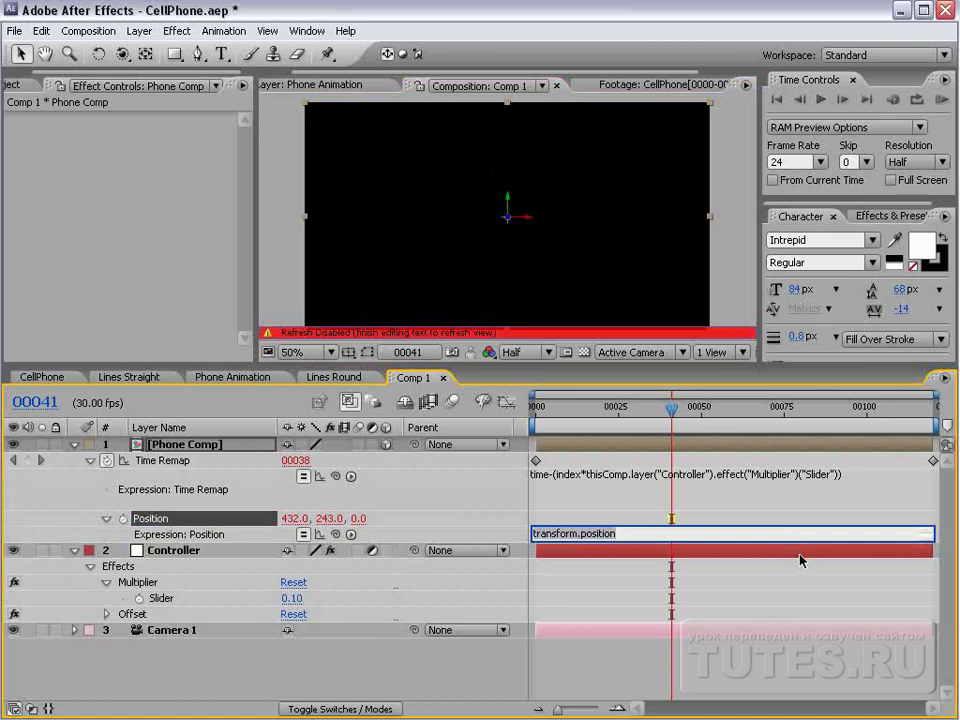
pyautogui.write('value')
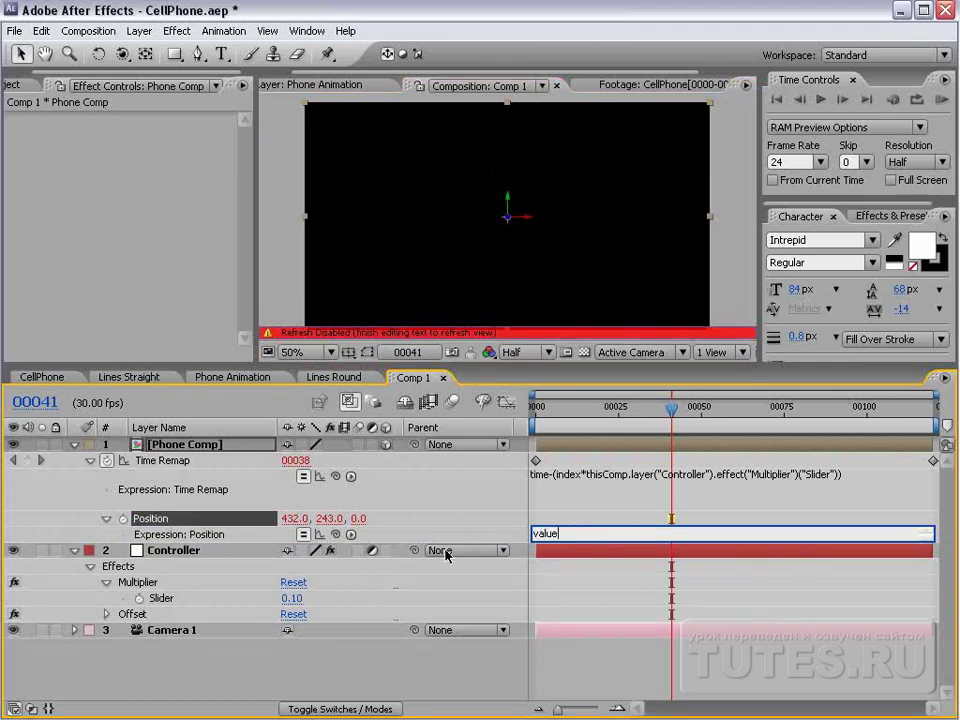
pyautogui.click(570, 574)
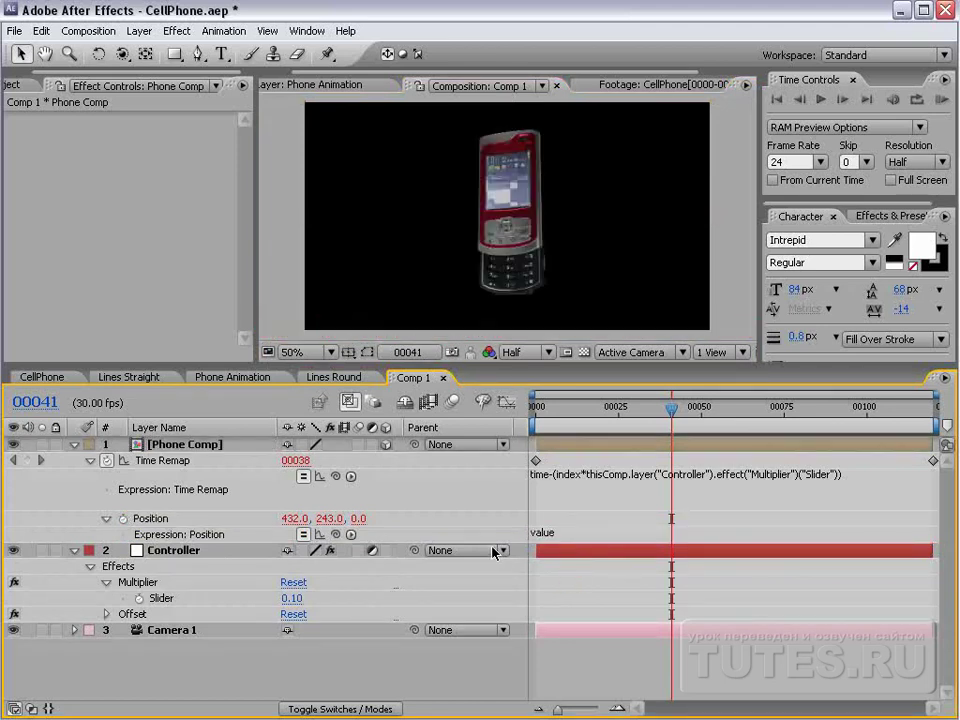
pyautogui.moveTo(552, 416); pyautogui.dragTo(708, 410)
pyautogui.click(390, 518)
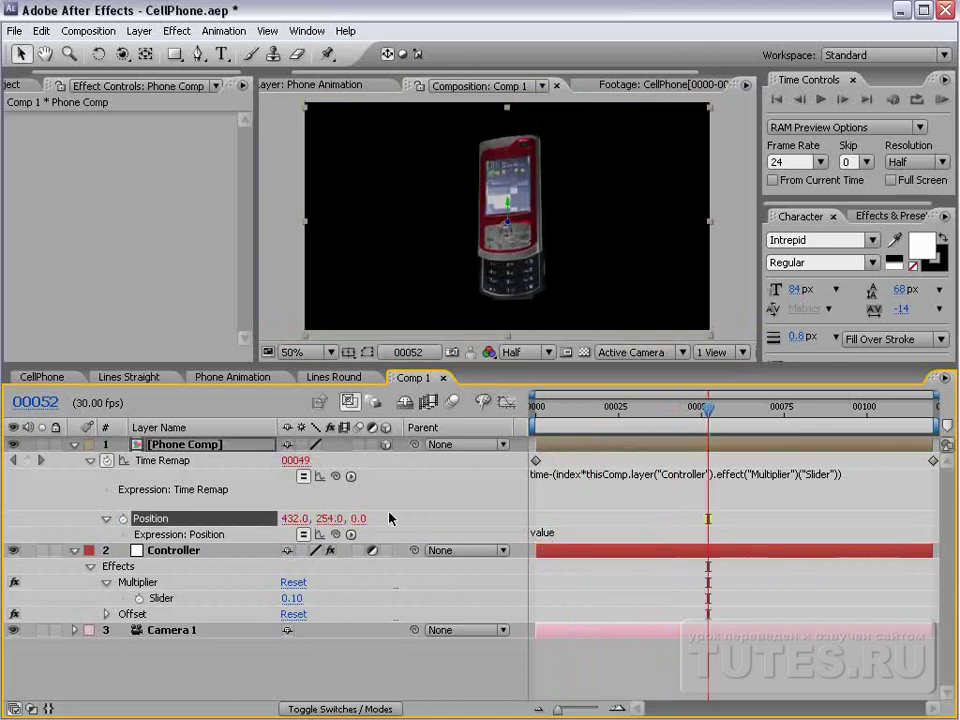
# Extend Phone Comp's Position expression to value+[0,0,0]
pyautogui.click(568, 533)
pyautogui.write('+[0,0,0')
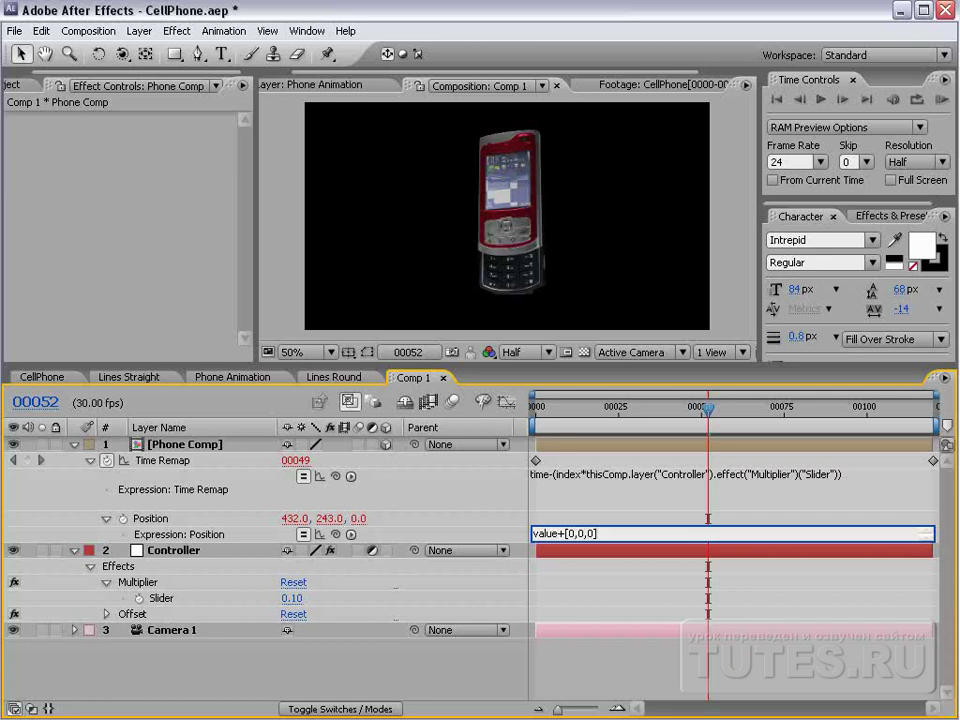
pyautogui.click(593, 589)
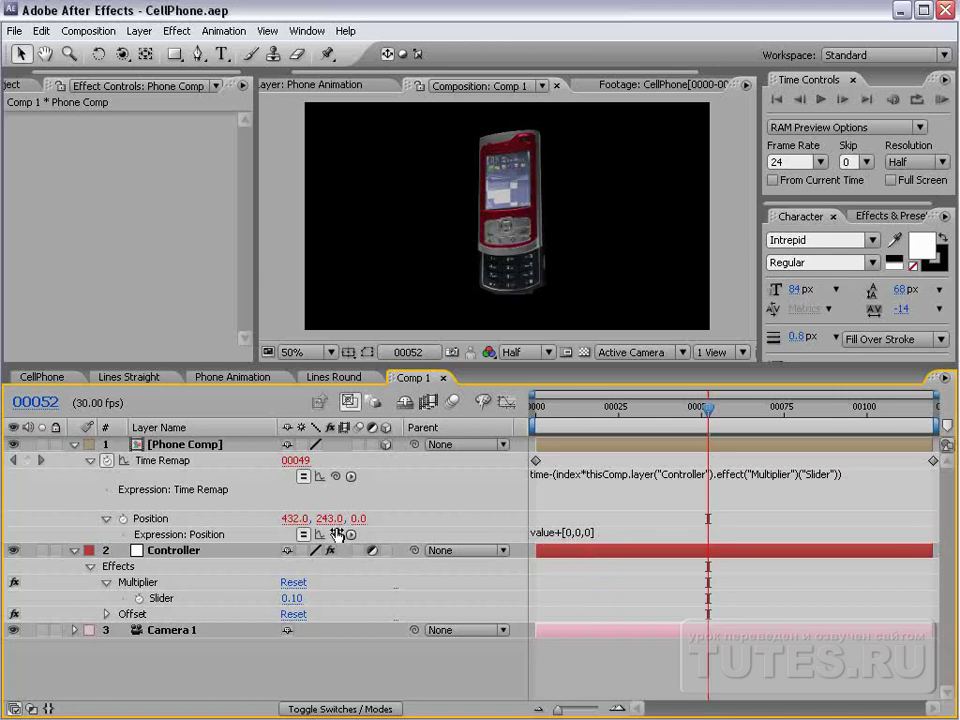
# Try a Z offset of 100 in Phone Comp's Position expression, and undo it
pyautogui.click(588, 534)
pyautogui.click(588, 534)
pyautogui.write('10')
pyautogui.click(660, 604)
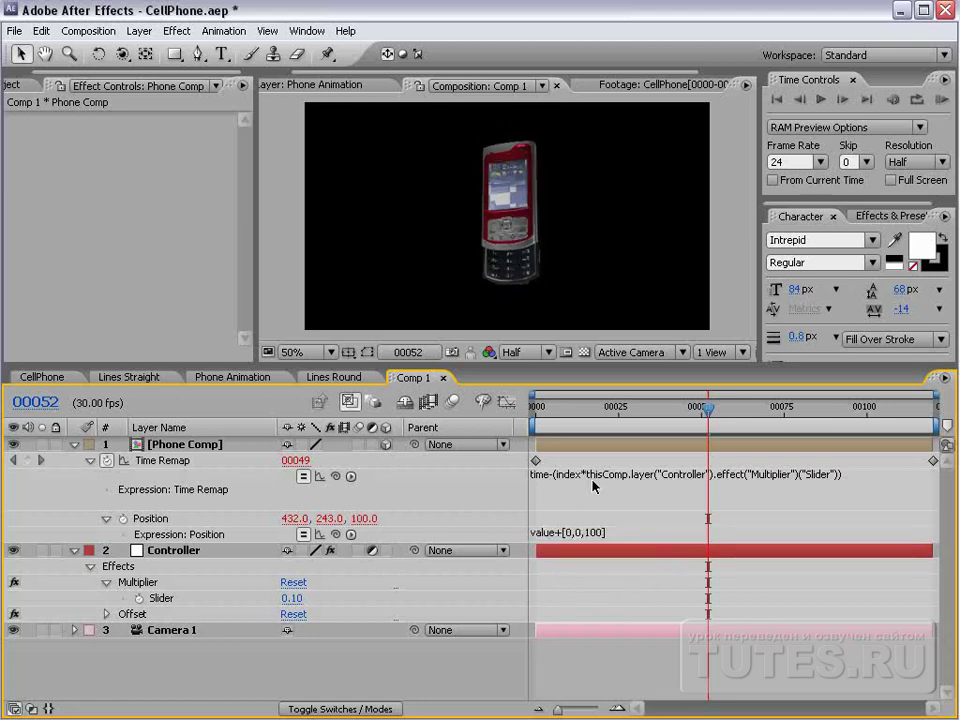
pyautogui.hotkey('ctrl', 'z')
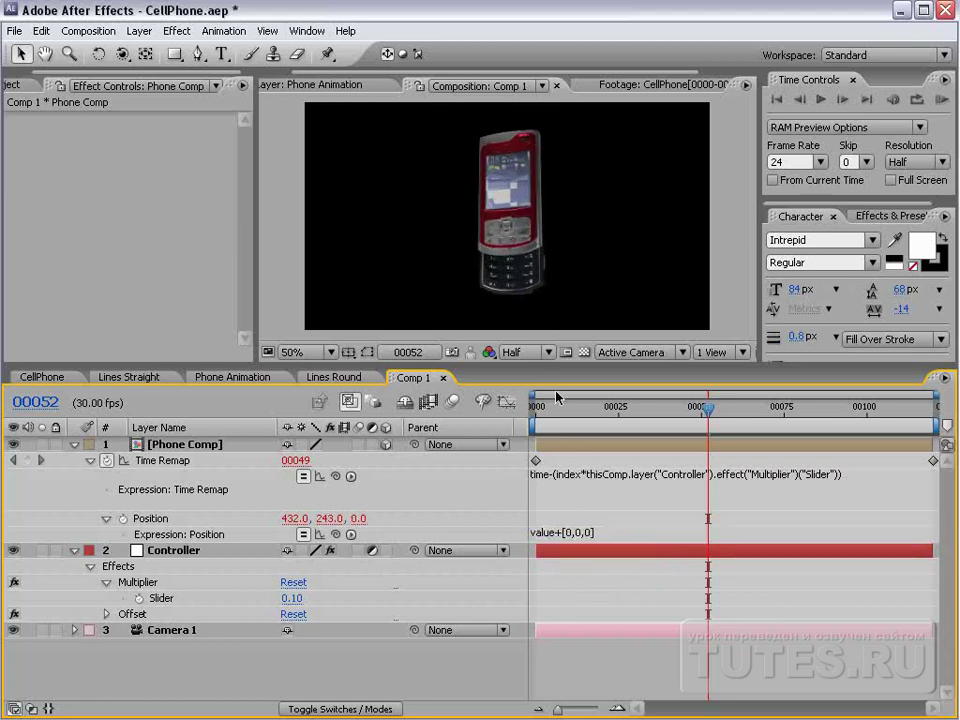
# Try the offsets 50,100,50 in Phone Comp's Position expression, and discard them to restore value+[0,0,0]
pyautogui.click(573, 534)
pyautogui.click(558, 534)
pyautogui.write('5')
pyautogui.doubleClick(572, 534)
pyautogui.write('100')
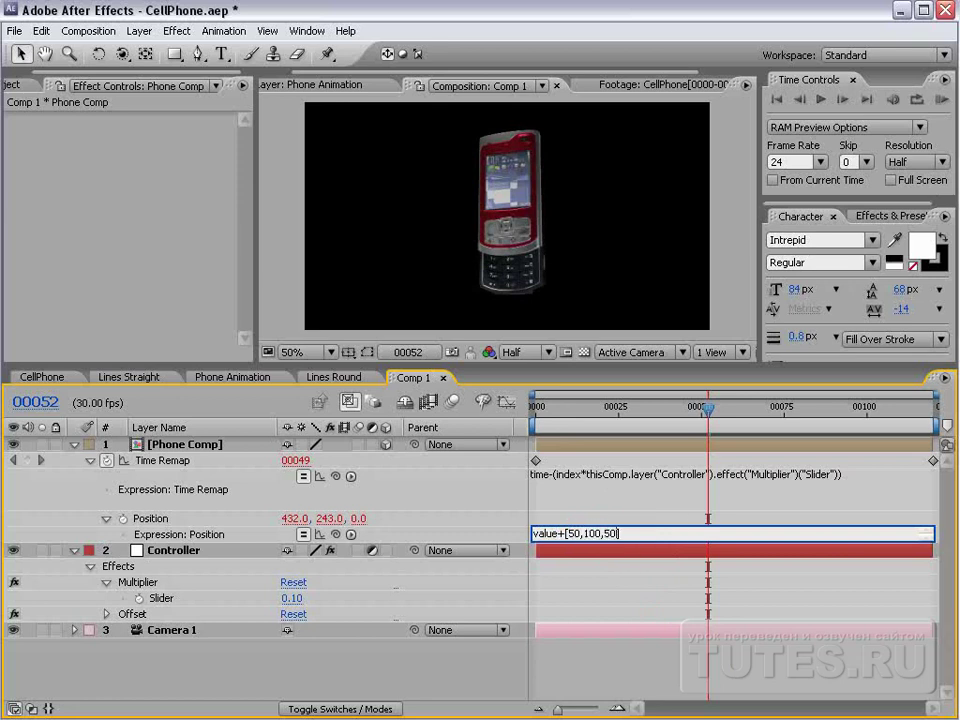
pyautogui.press('Escape')
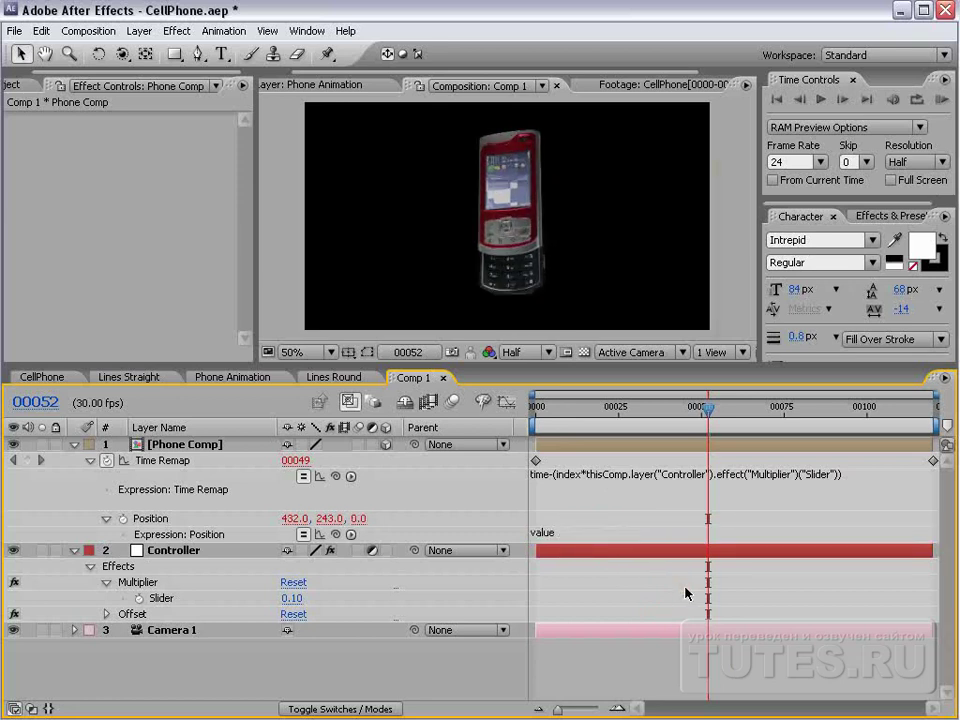
pyautogui.click(578, 592)
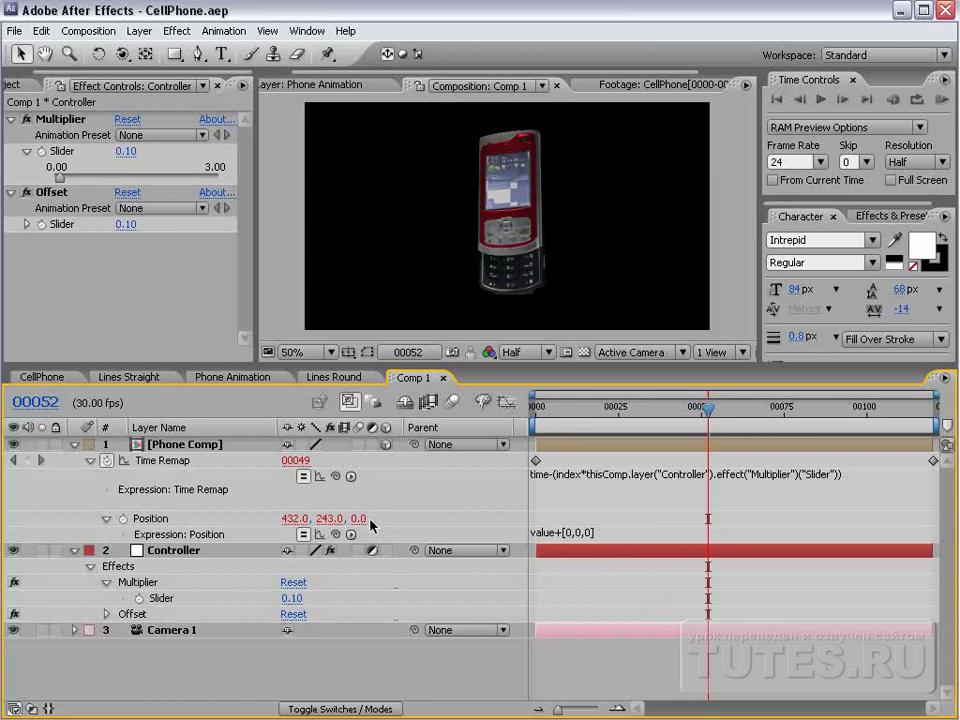
# Change the Z offset in Phone Comp's Position expression to (index*thisComp.layer("Controller").effect("Offset")("Slider")), linking it to the Controller's Offset slider
pyautogui.click(613, 533)
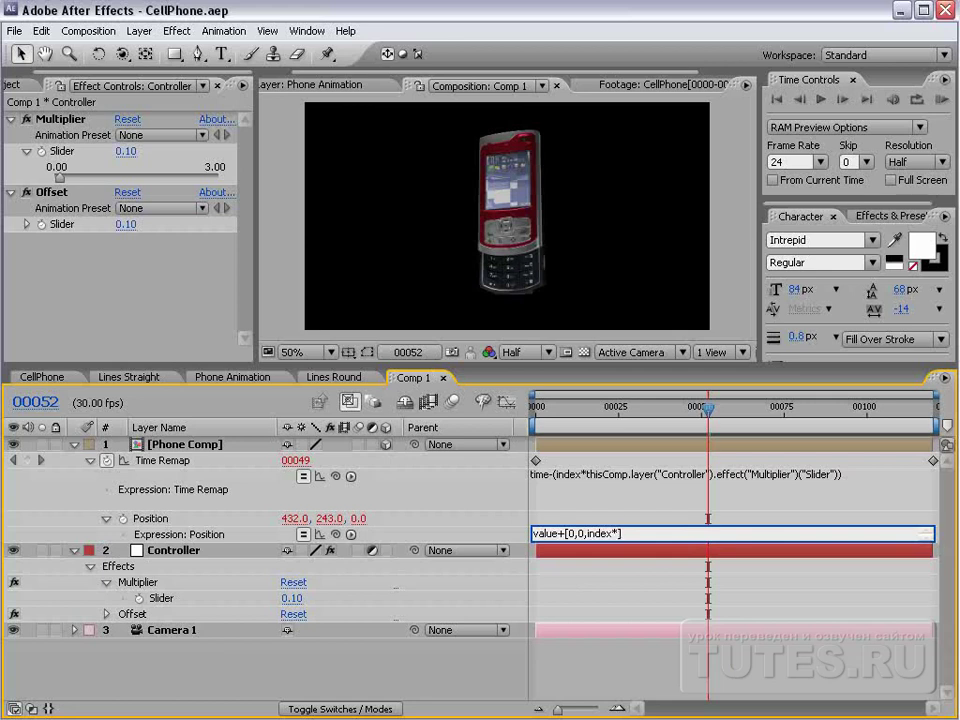
pyautogui.moveTo(336, 534); pyautogui.dragTo(72, 229)
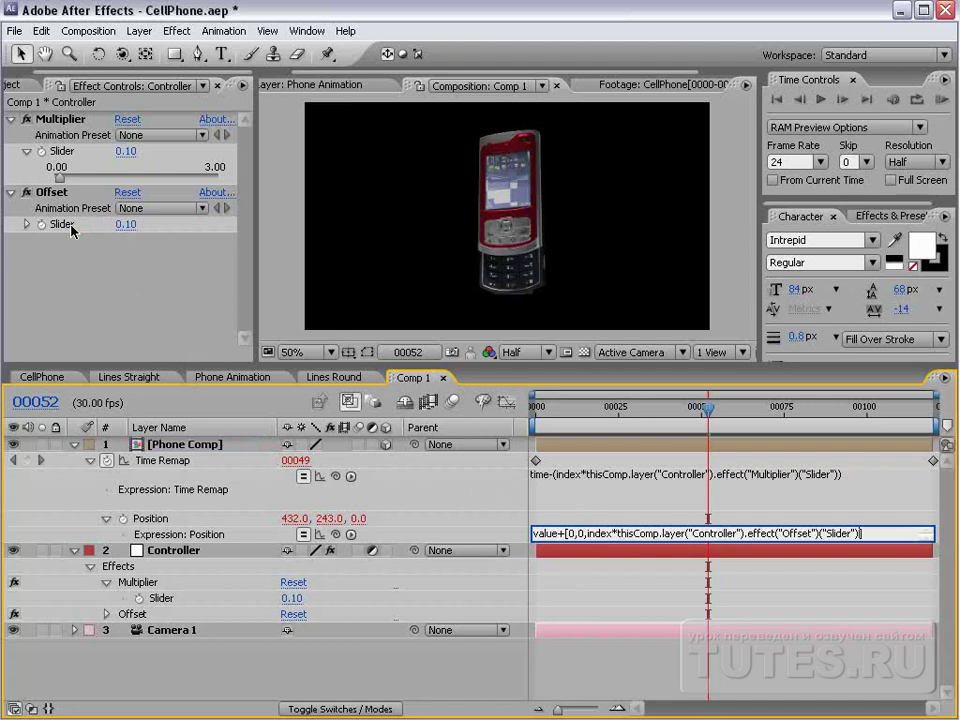
pyautogui.write(']')
pyautogui.click(739, 529)
pyautogui.write('(')
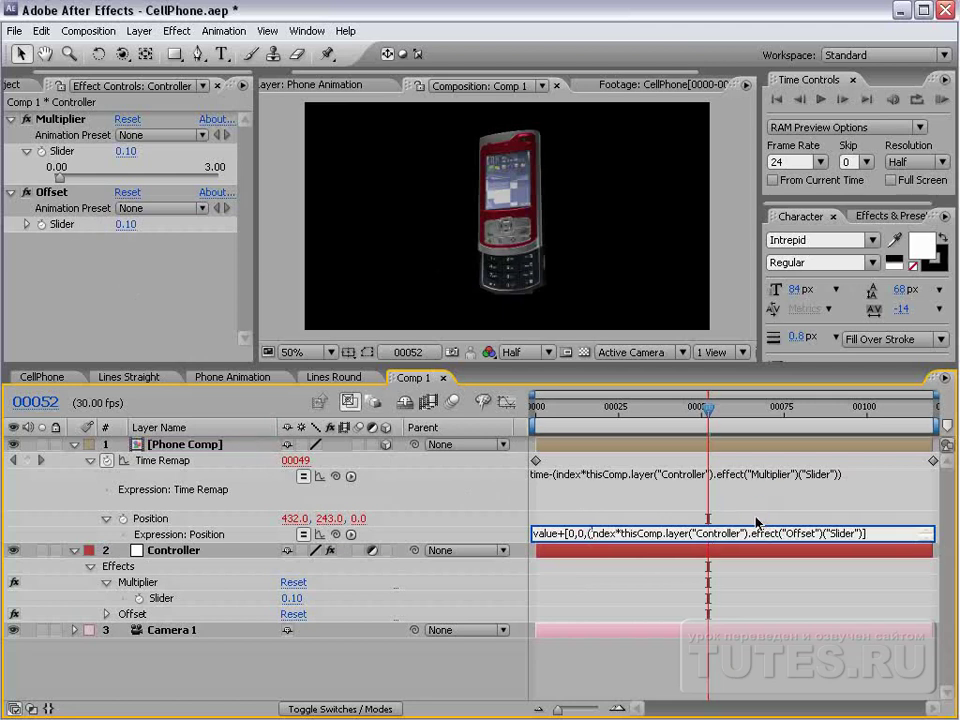
pyautogui.click(860, 527)
pyautogui.click(596, 553)
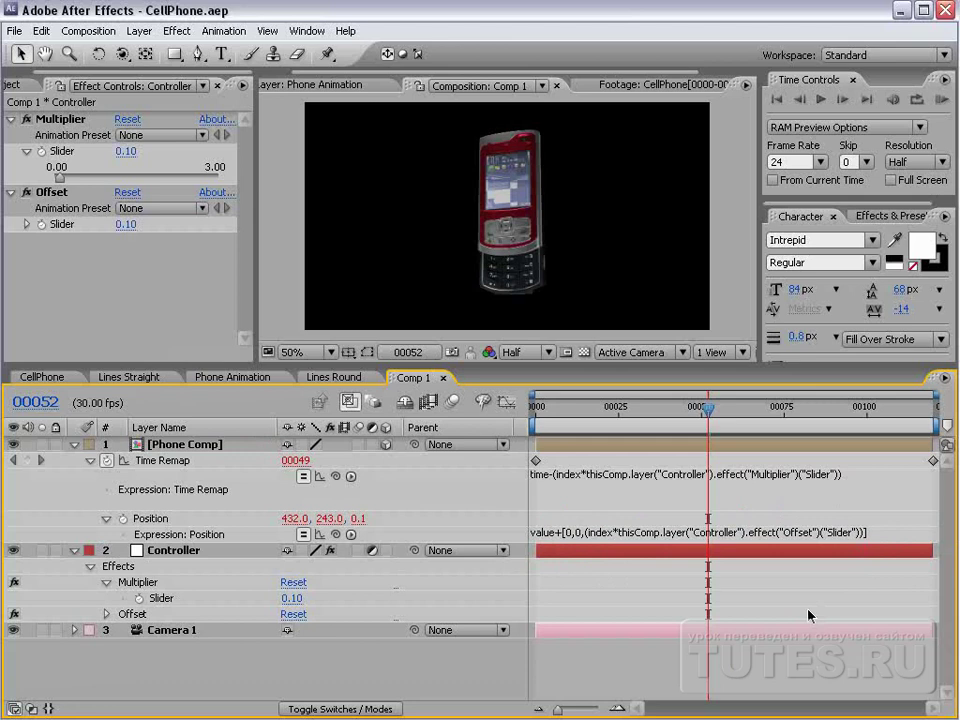
# Set the Controller's Offset slider to 250
pyautogui.press('KP_0')
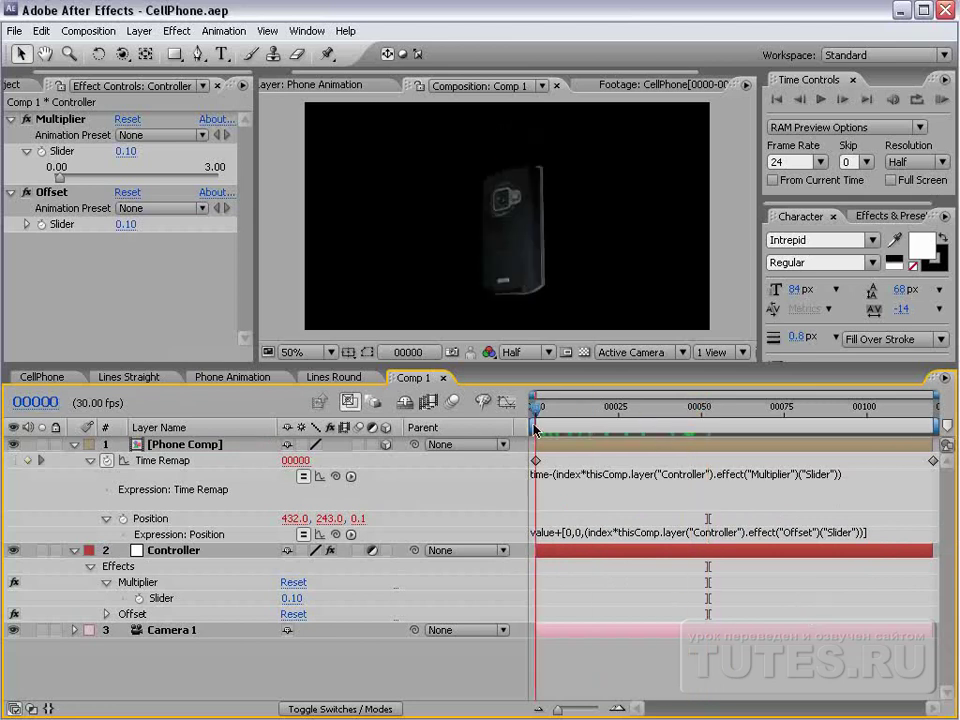
pyautogui.click(52, 192)
pyautogui.click(126, 224)
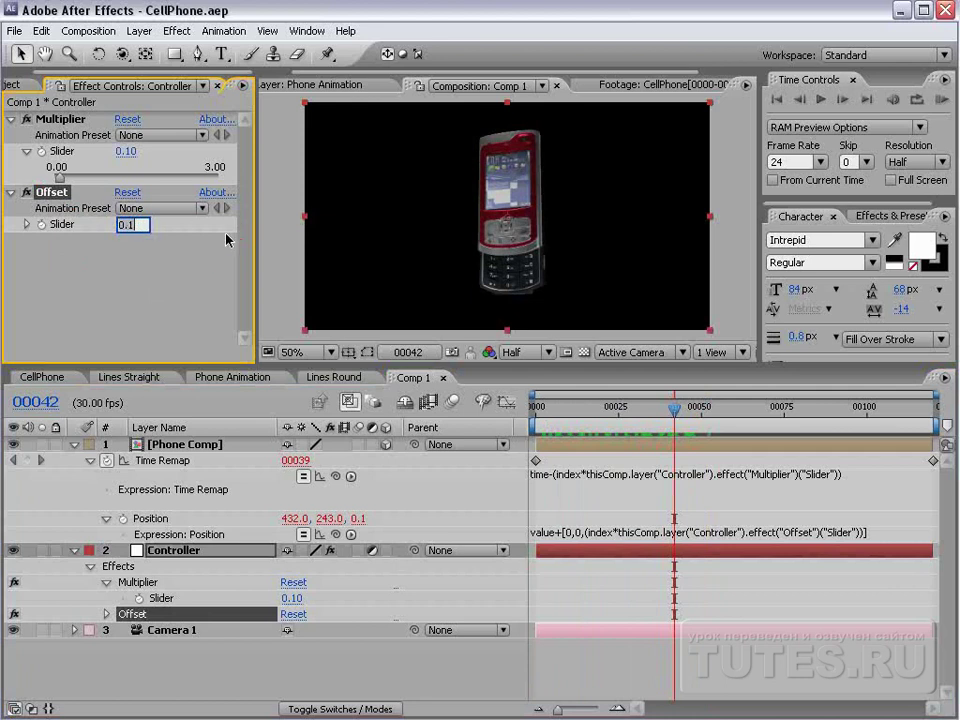
pyautogui.write('250')
pyautogui.press('Return')
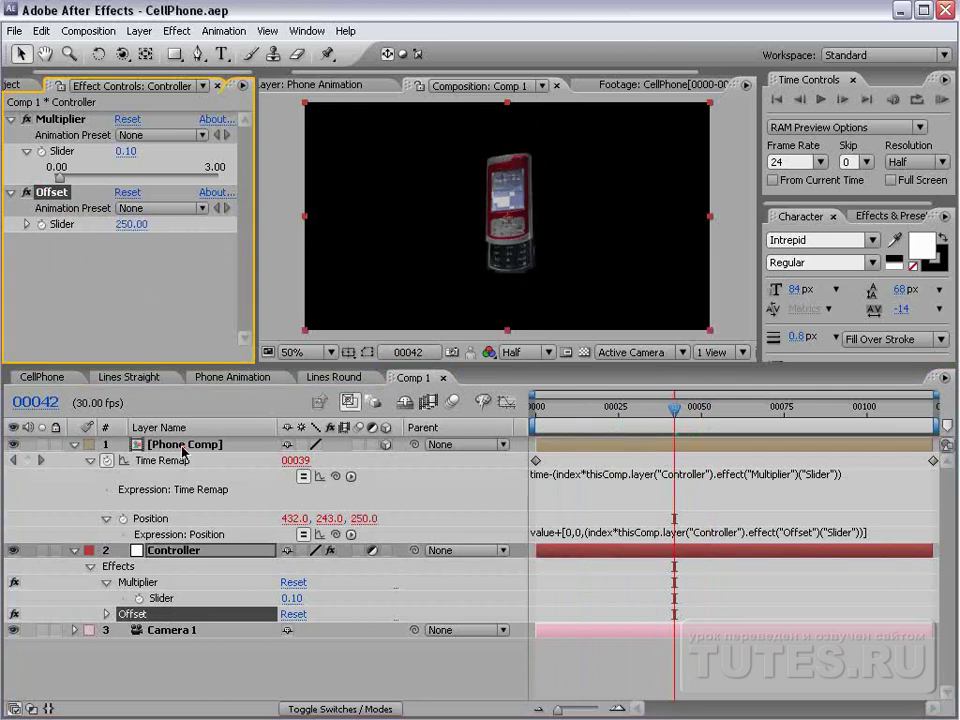
# Duplicate the Phone Comp layer four times and orbit the camera to view the row of phones from an angle
pyautogui.click(185, 446)
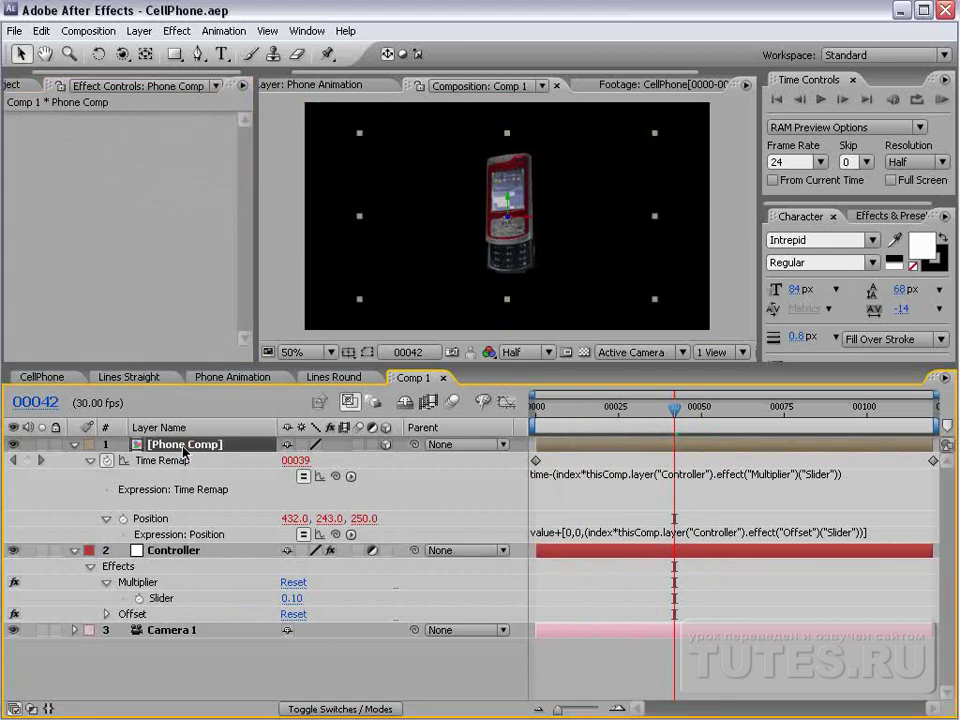
pyautogui.hotkey('ctrl', 'd')
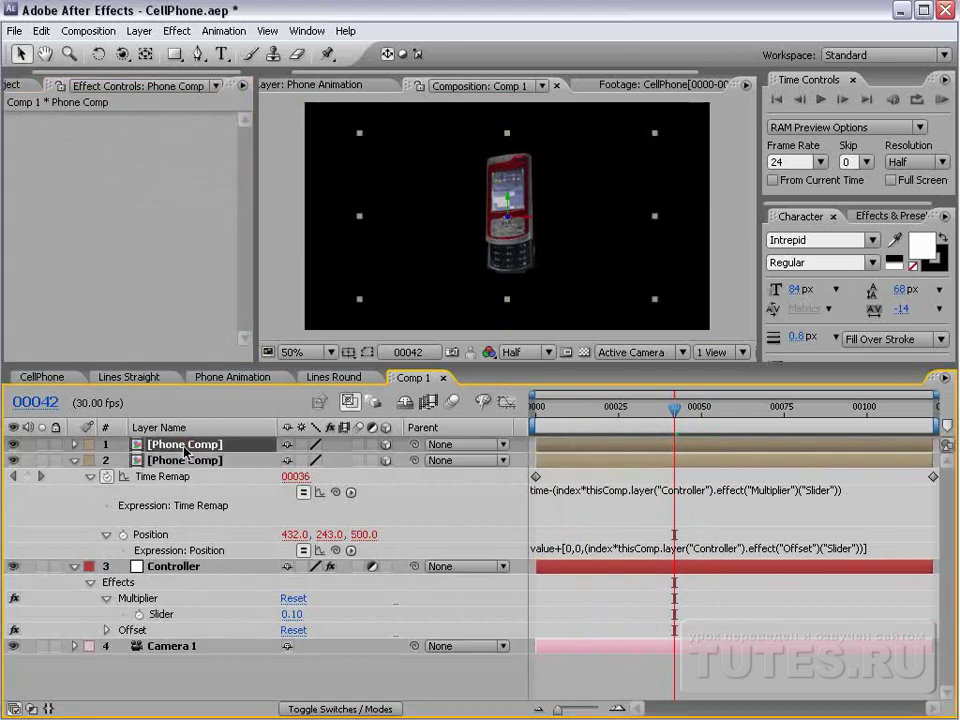
pyautogui.hotkey('ctrl', 'd')
pyautogui.hotkey('ctrl', 'd')
pyautogui.hotkey('ctrl', 'd')
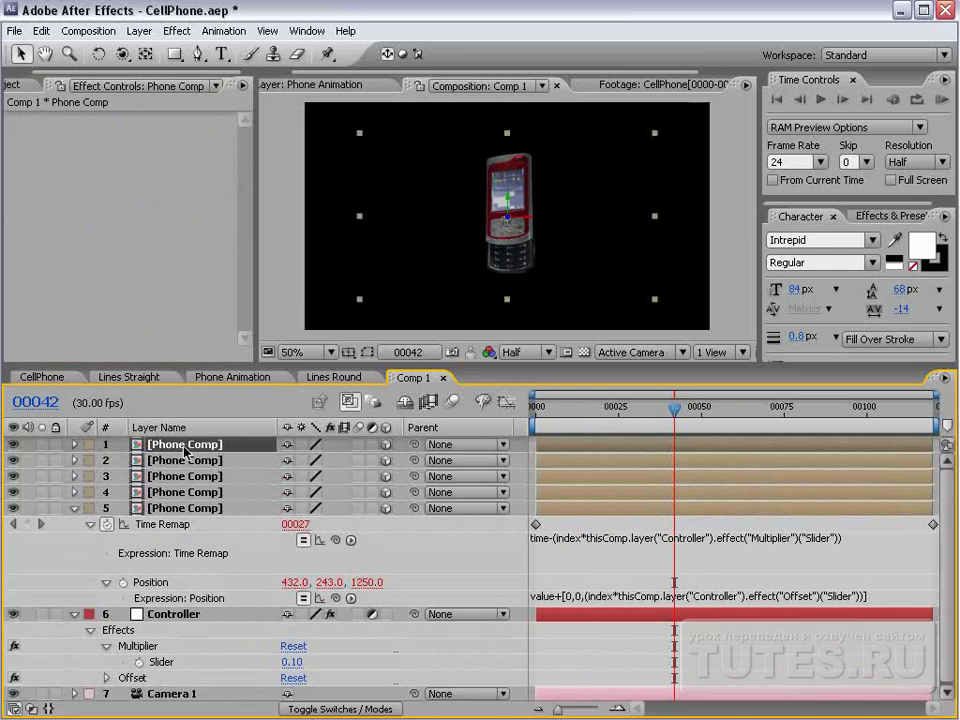
pyautogui.press('c')
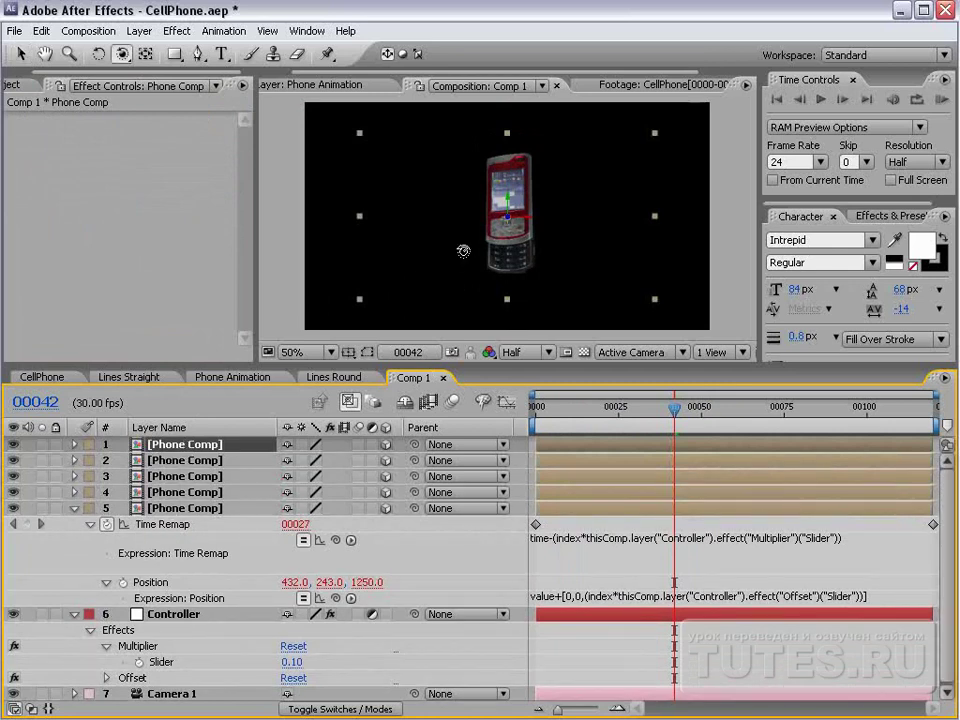
pyautogui.moveTo(439, 229)
pyautogui.mouseDown()
pyautogui.moveTo(505, 235)
pyautogui.moveTo(452, 246)
pyautogui.moveTo(386, 216)
pyautogui.moveTo(428, 222)
pyautogui.mouseUp()
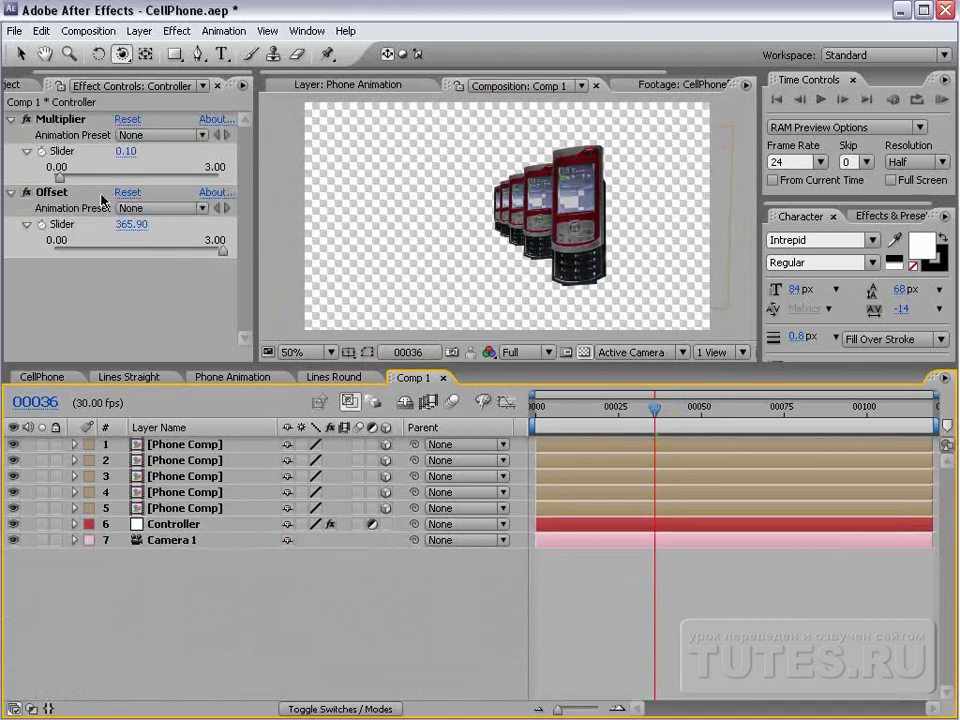
# Reduce the Offset slider to about 334 and extend its slider range to 0 to 1000
pyautogui.moveTo(131, 224); pyautogui.dragTo(60, 236)
pyautogui.rightClick(132, 226)
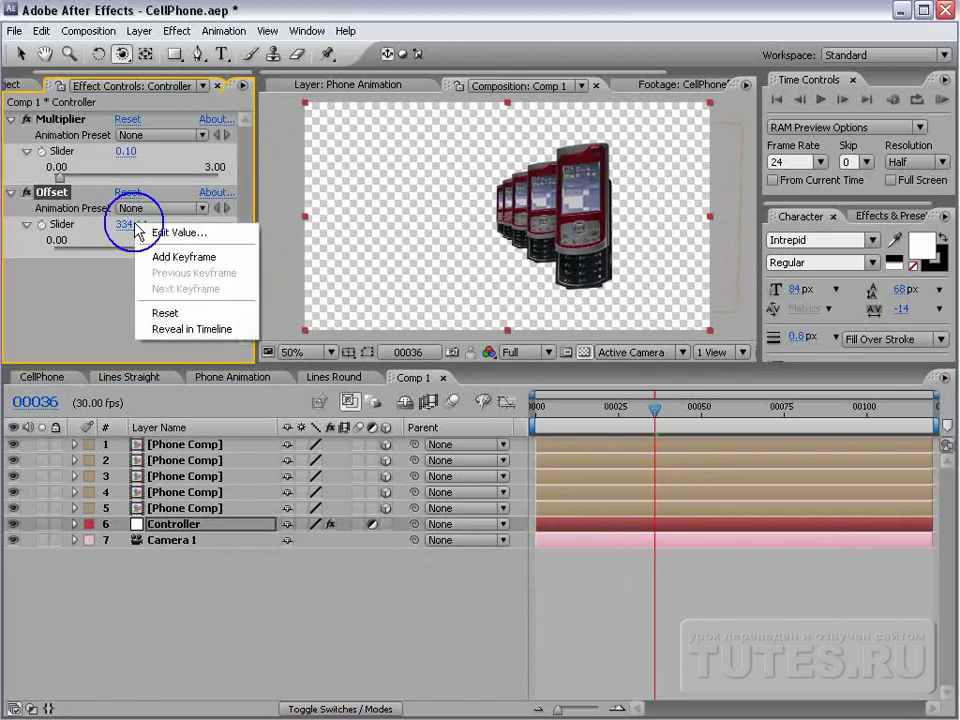
pyautogui.click(165, 238)
pyautogui.doubleClick(450, 397)
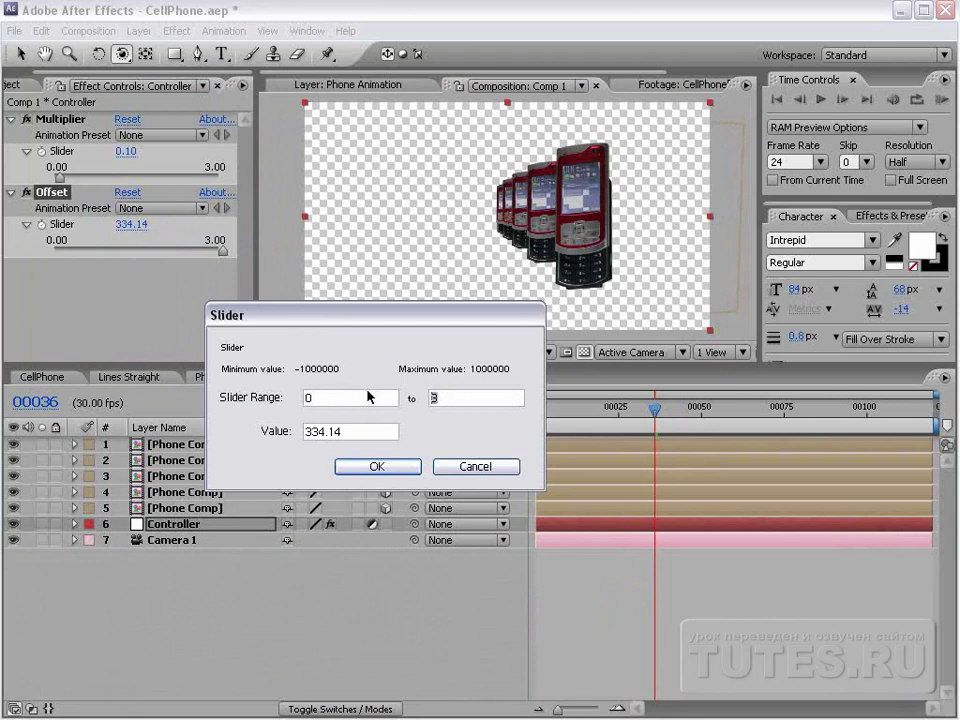
pyautogui.write('1000')
pyautogui.press('Return')
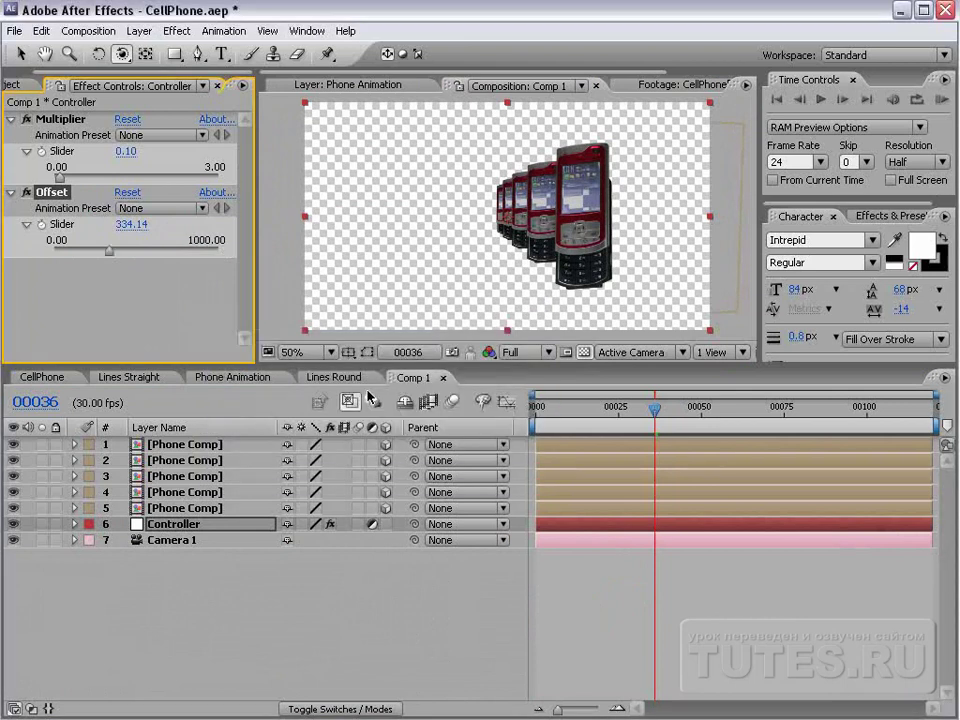
# Lower the Controller's Offset slider to about 211 and set the Multiplier slider to 0.2
pyautogui.click(108, 253)
pyautogui.moveTo(108, 253)
pyautogui.mouseDown()
pyautogui.moveTo(60, 257)
pyautogui.moveTo(103, 242)
pyautogui.moveTo(72, 253)
pyautogui.moveTo(90, 250)
pyautogui.mouseUp()
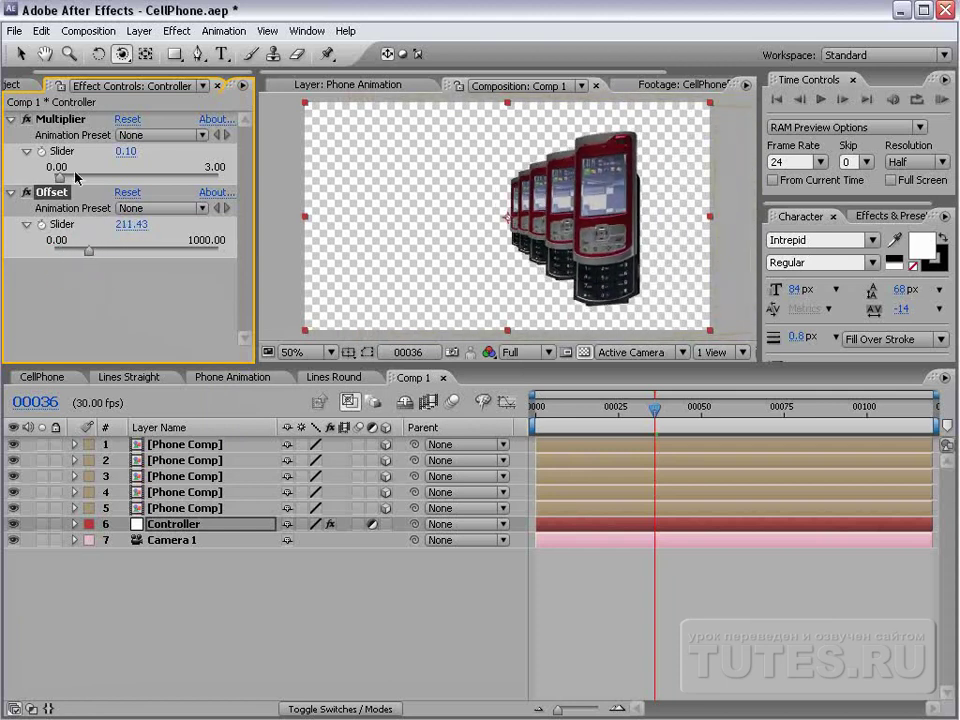
pyautogui.click(52, 120)
pyautogui.click(125, 152)
pyautogui.write('.2')
pyautogui.press('Return')
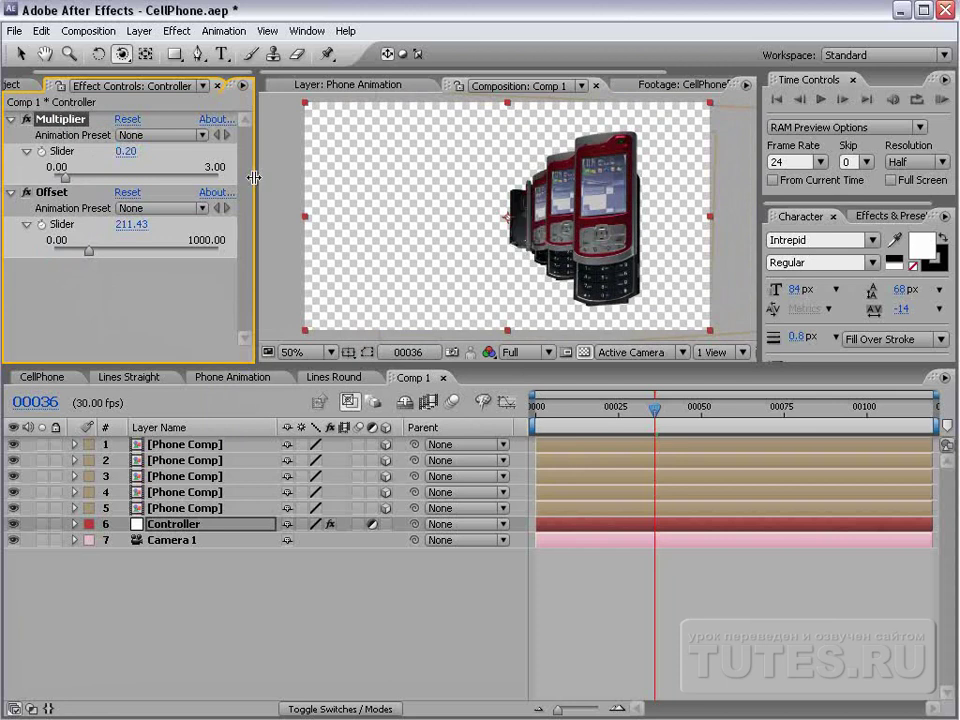
# Set the Controller's Offset slider to 300 and scrub through the timeline to review the staggered phones
pyautogui.click(141, 224)
pyautogui.press('End')
pyautogui.write('300')
pyautogui.press('Return')
pyautogui.click(633, 410)
pyautogui.moveTo(633, 410); pyautogui.dragTo(668, 427)
pyautogui.moveTo(705, 430); pyautogui.dragTo(571, 463)
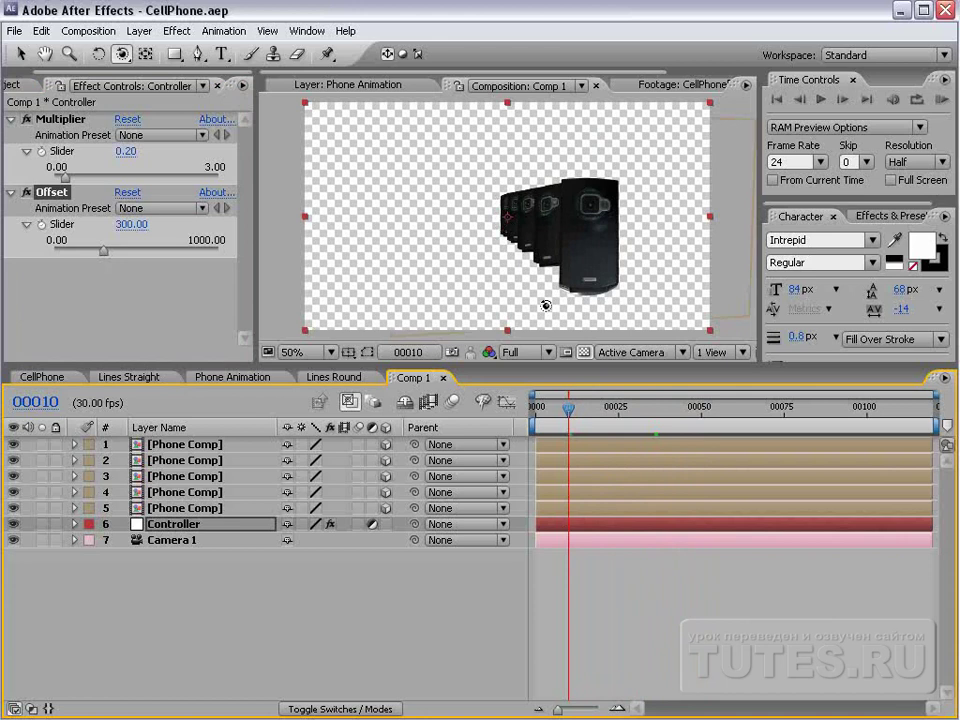
pyautogui.moveTo(572, 424); pyautogui.dragTo(696, 423)
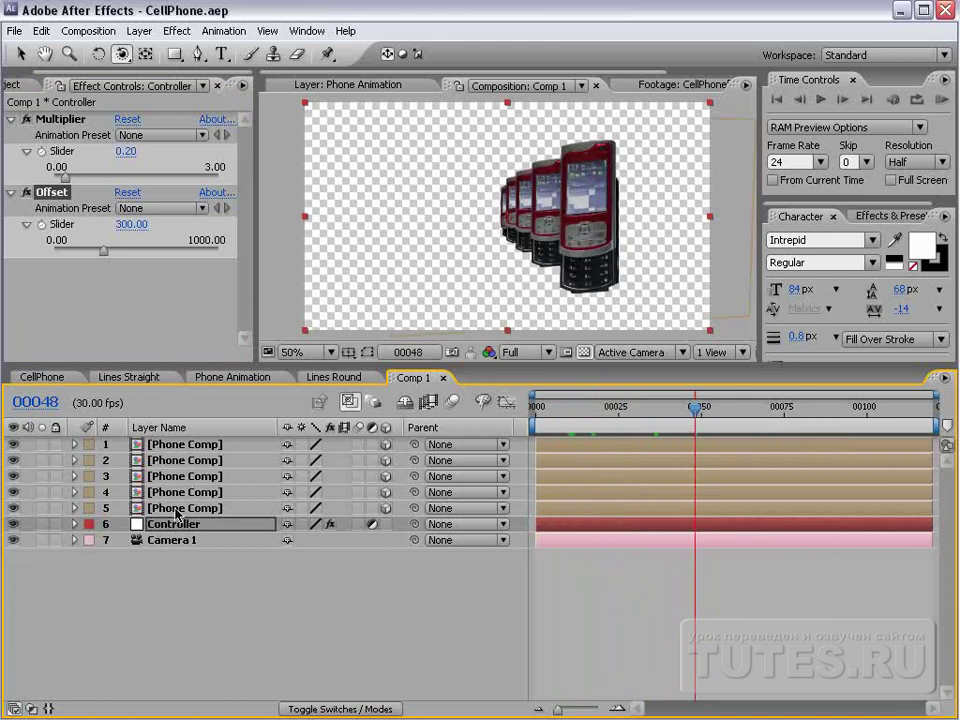
# Set the Controller's Offset slider to -300, scrub to frame 55 to check the spacing, and return to the Selection tool
pyautogui.click(120, 228)
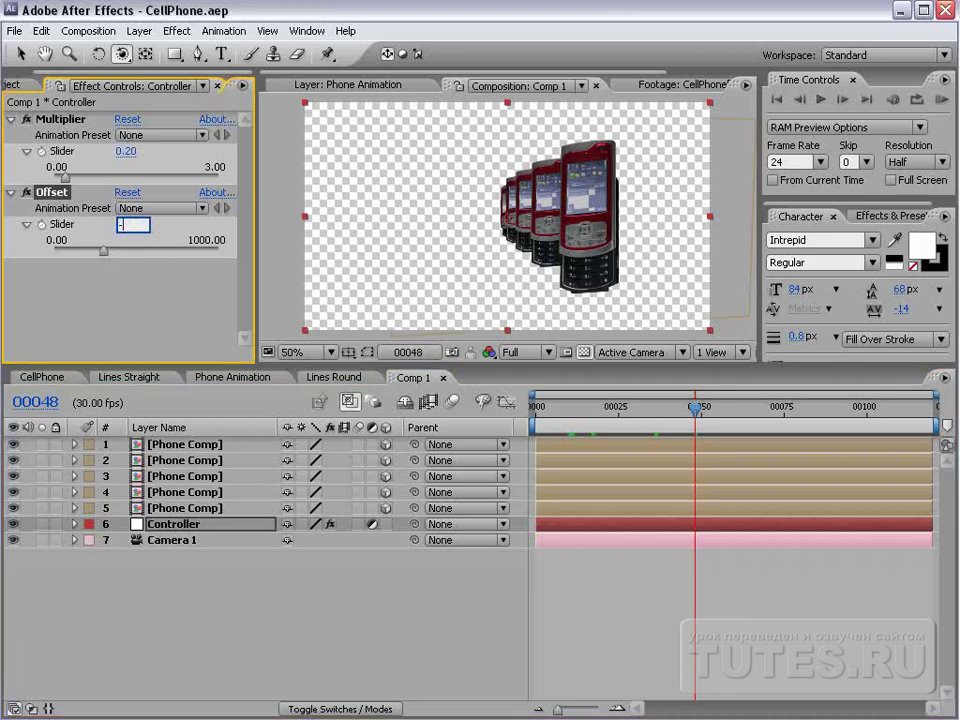
pyautogui.write('-300')
pyautogui.press('Return')
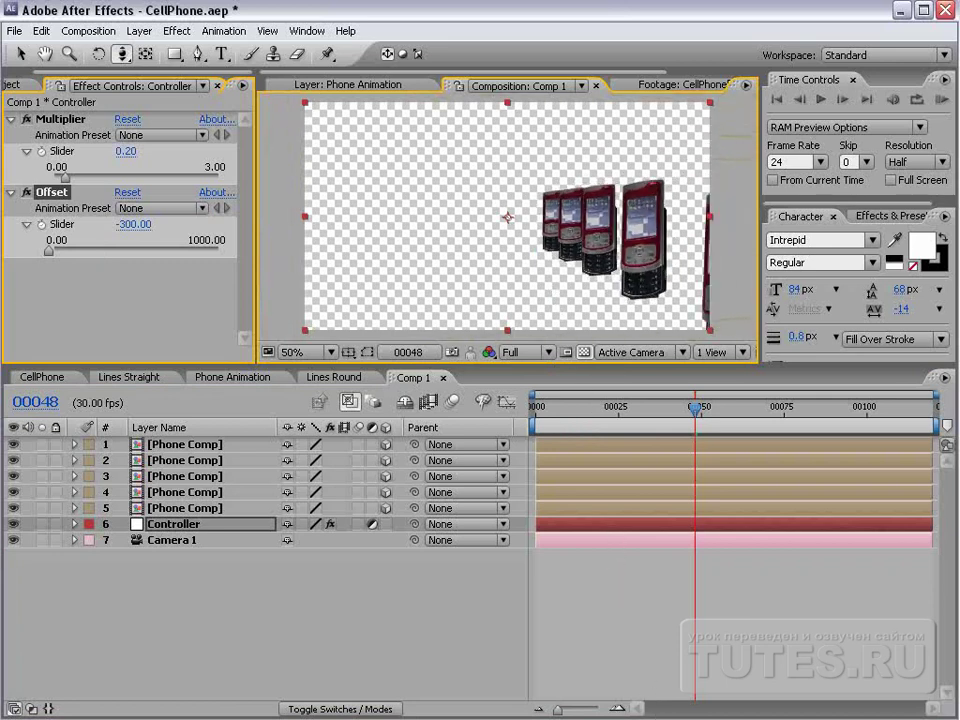
pyautogui.moveTo(591, 413); pyautogui.dragTo(719, 424)
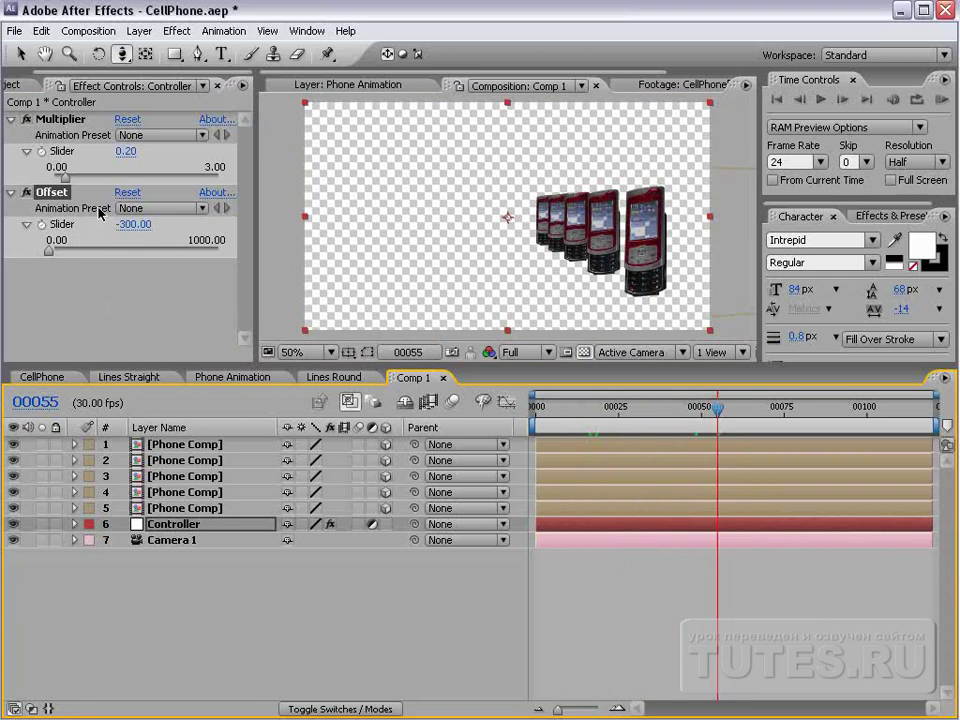
pyautogui.press('v')
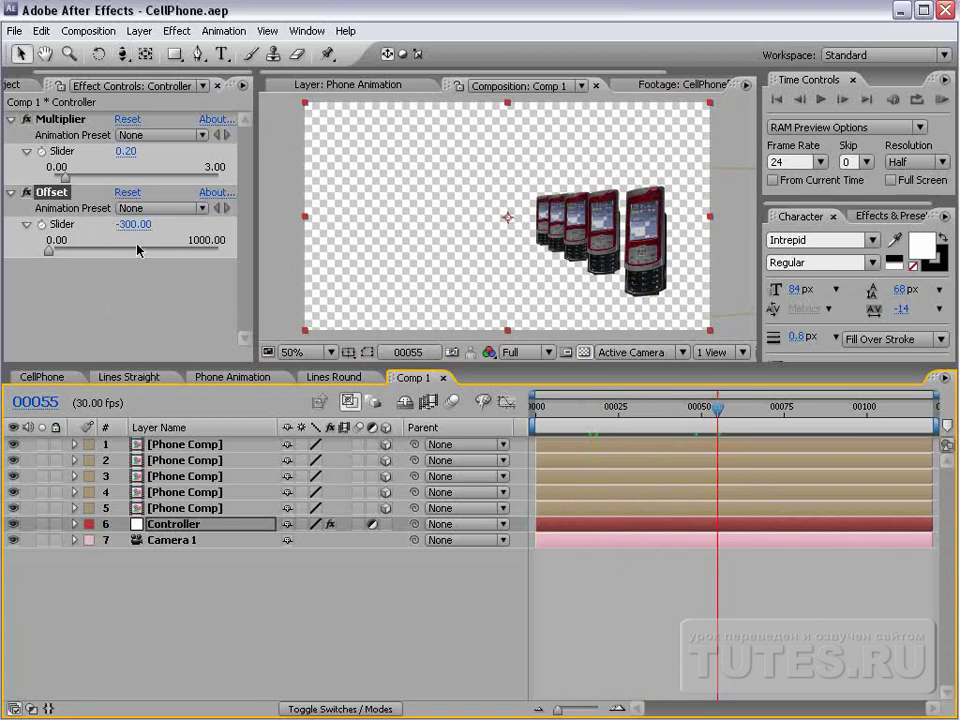
# Reposition the camera to bring the receding row of phones closer to the frame's centre, undoing the last camera adjustment
pyautogui.press('c')
pyautogui.moveTo(603, 263); pyautogui.dragTo(460, 212)
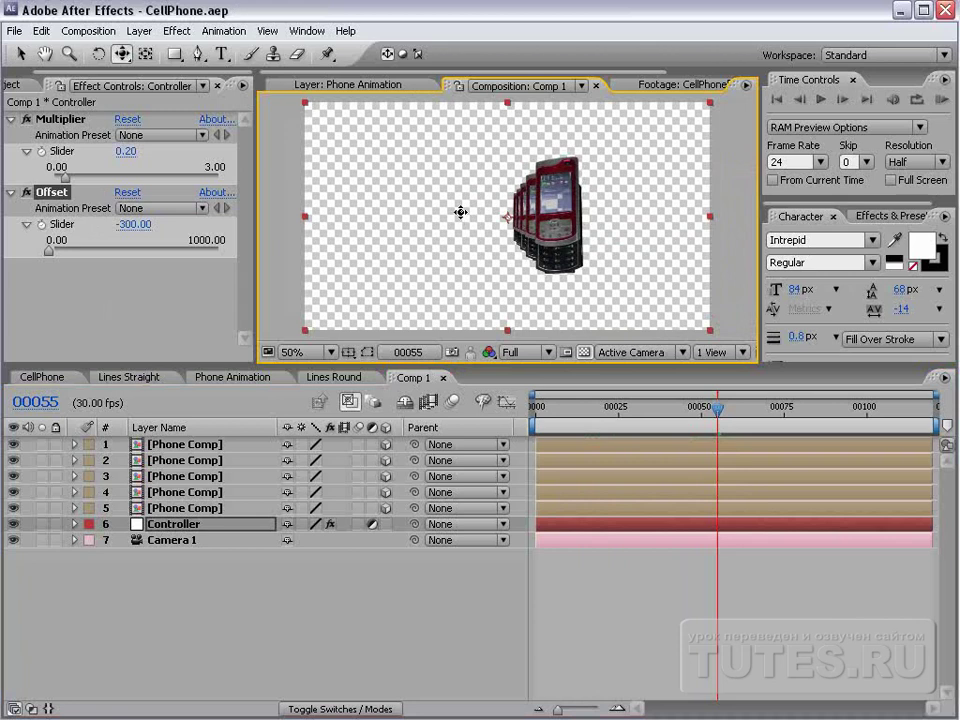
pyautogui.moveTo(521, 228); pyautogui.dragTo(553, 222)
pyautogui.press('c')
pyautogui.hotkey('ctrl', 'z')
# Add a null object to Comp 1 and make it a 3D layer
pyautogui.click(139, 31)
pyautogui.moveTo(200, 50)
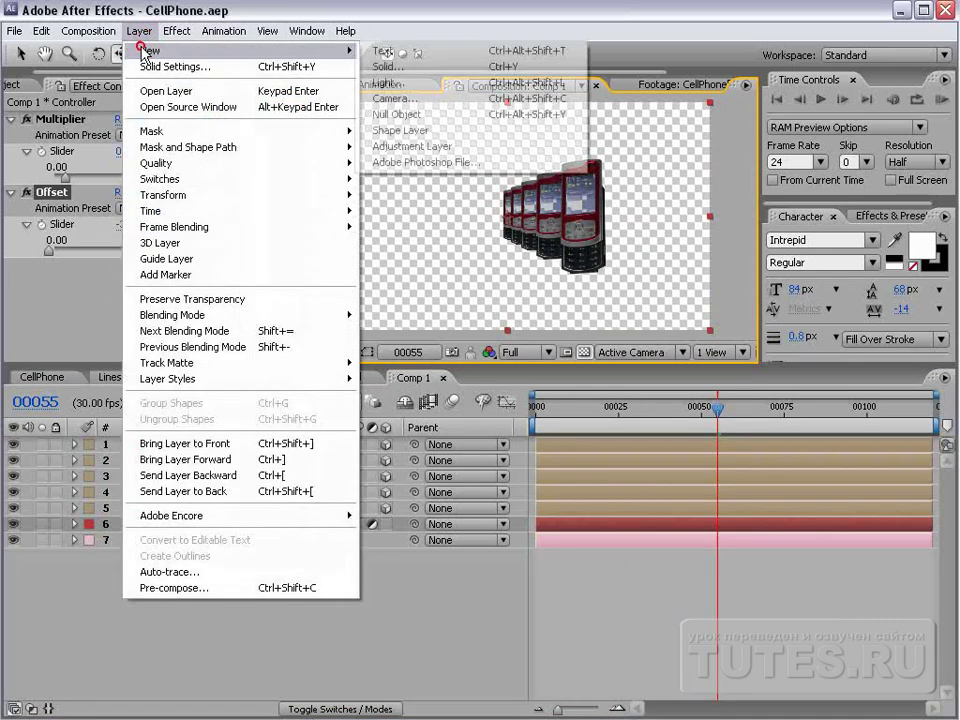
pyautogui.click(405, 114)
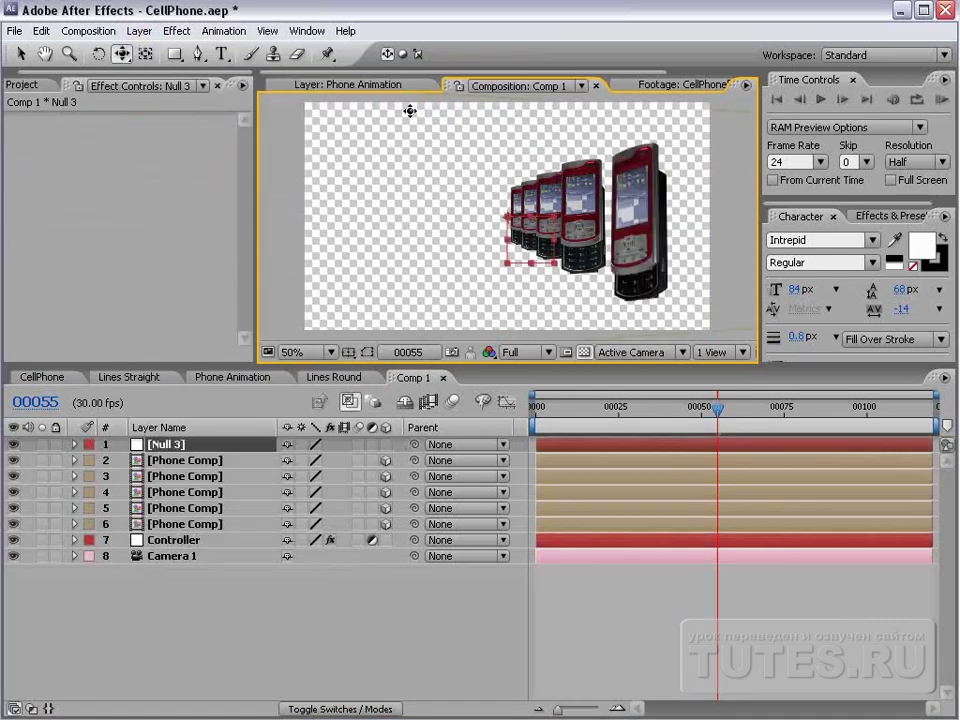
pyautogui.click(386, 444)
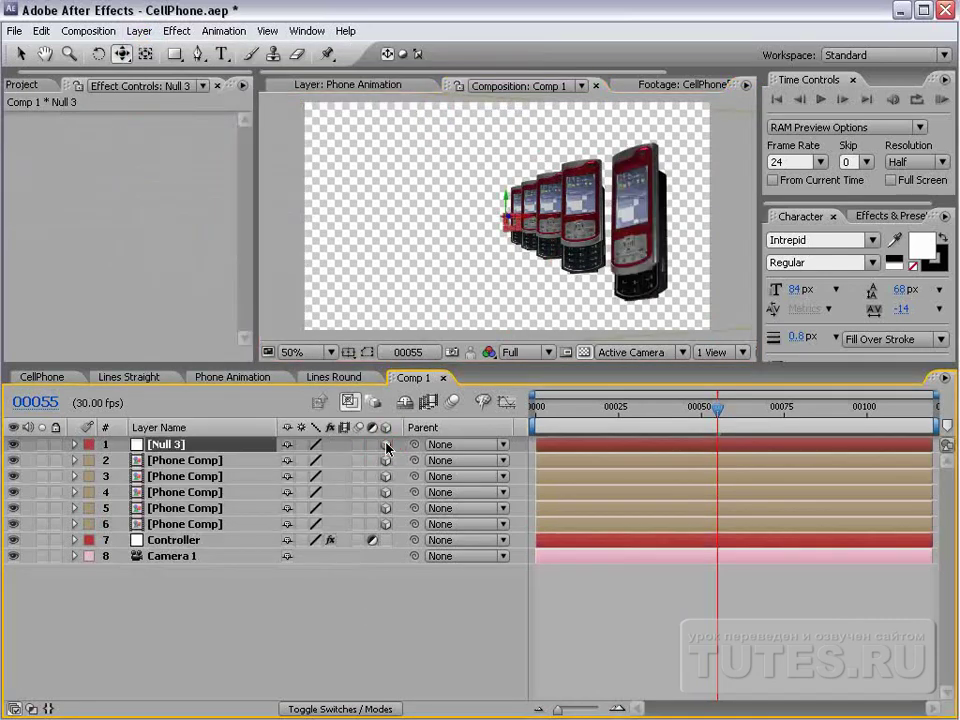
# Move Null 3 directly above Camera 1, parent the camera to it, and save the project
pyautogui.click(196, 557)
pyautogui.moveTo(160, 446); pyautogui.dragTo(357, 560)
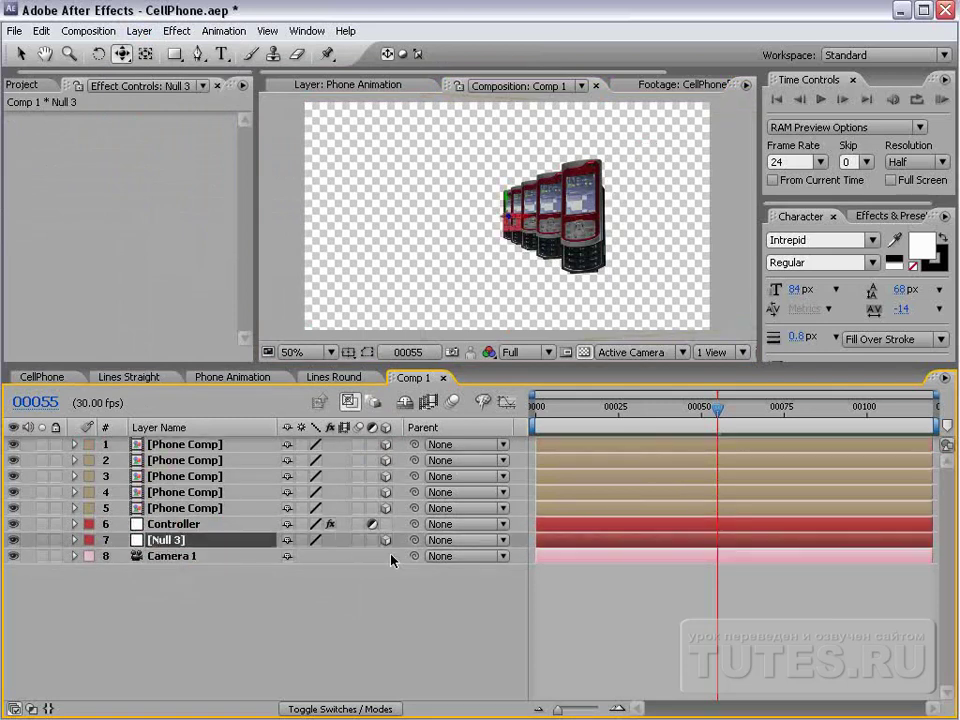
pyautogui.moveTo(415, 557); pyautogui.dragTo(190, 541)
pyautogui.press('v')
pyautogui.hotkey('ctrl', 's')
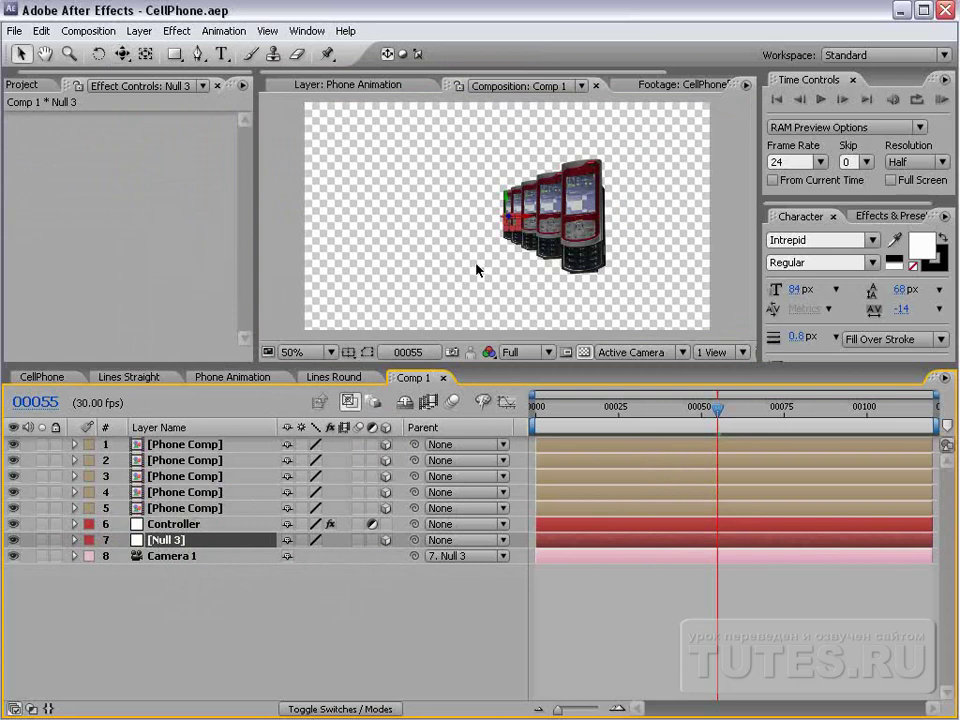
pyautogui.press('.')
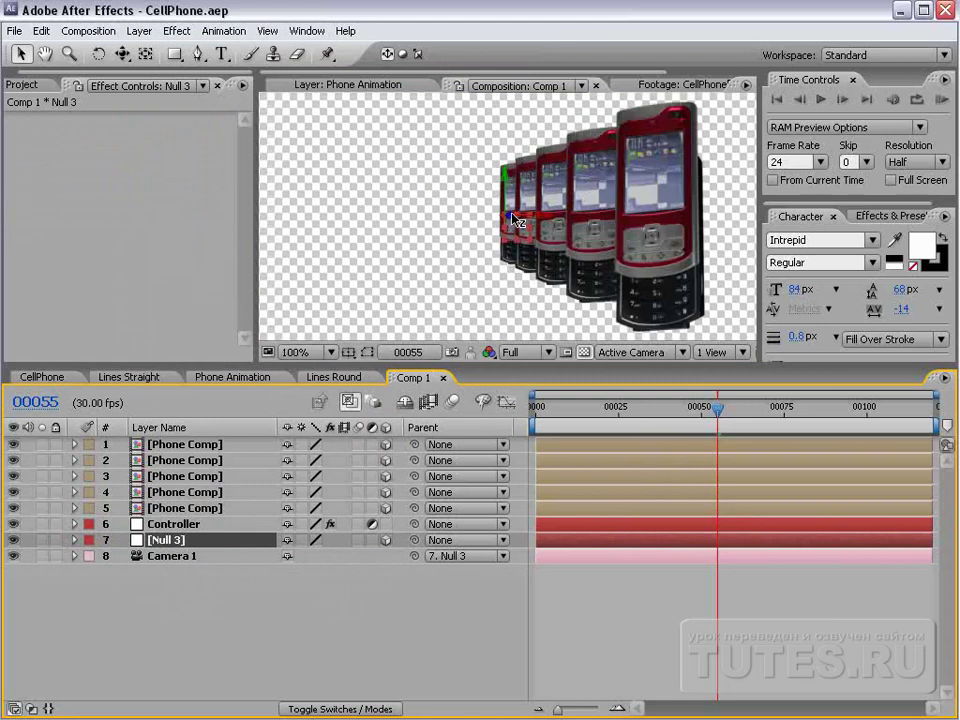
pyautogui.moveTo(521, 223); pyautogui.dragTo(390, 214)
pyautogui.click(223, 602)
pyautogui.press(',')
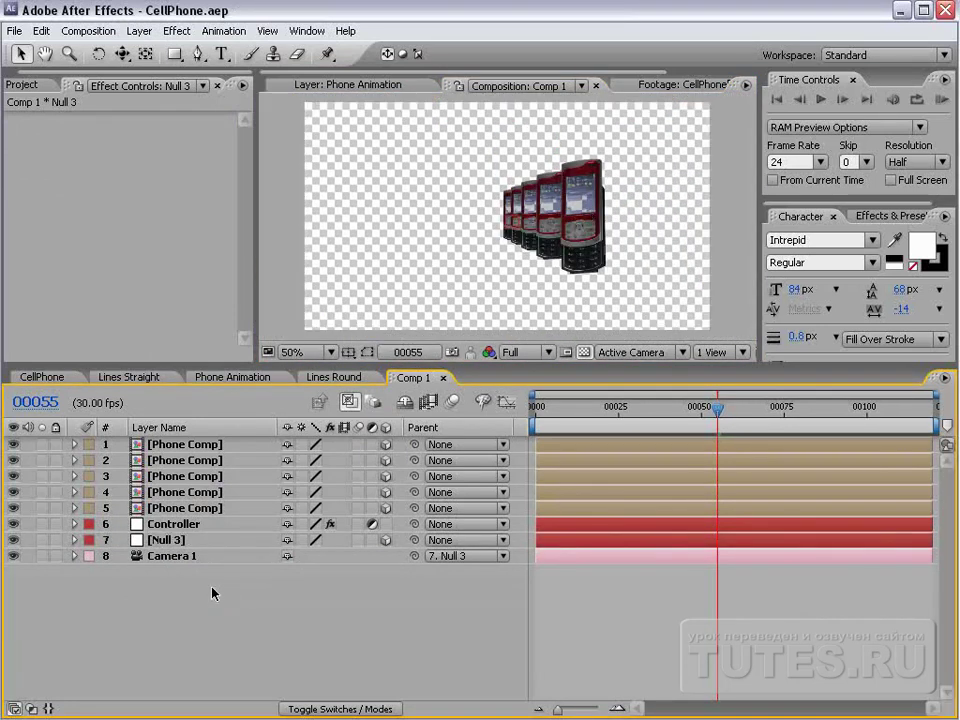
# Keyframe Null 3's Position at frame 6 with the values 553, 315, 1901
pyautogui.click(180, 543)
pyautogui.press('p')
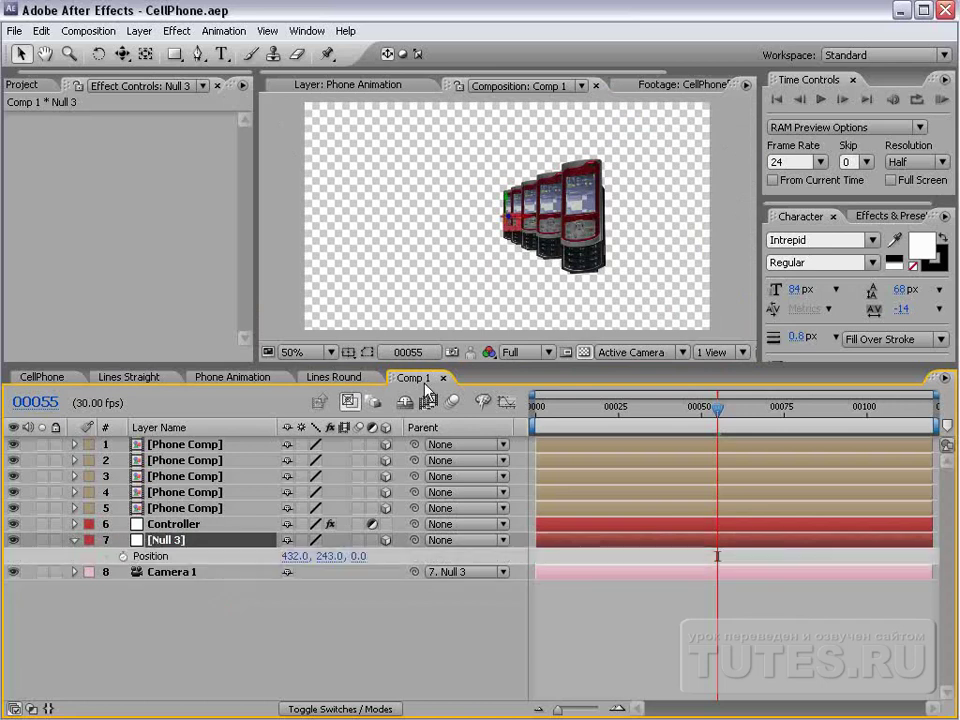
pyautogui.moveTo(748, 410); pyautogui.dragTo(557, 437)
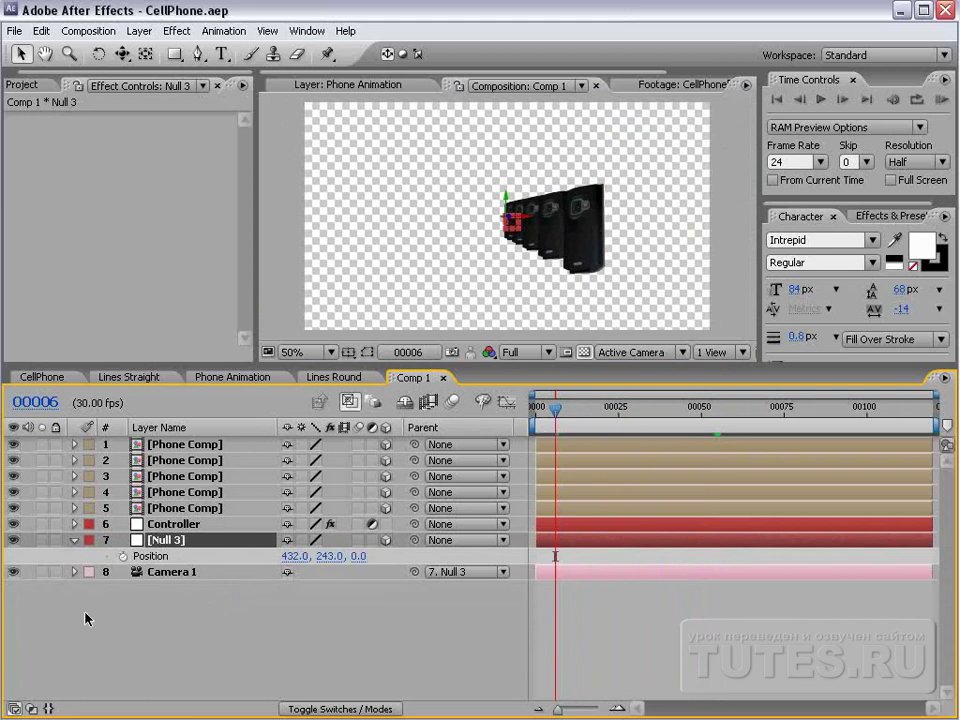
pyautogui.click(122, 556)
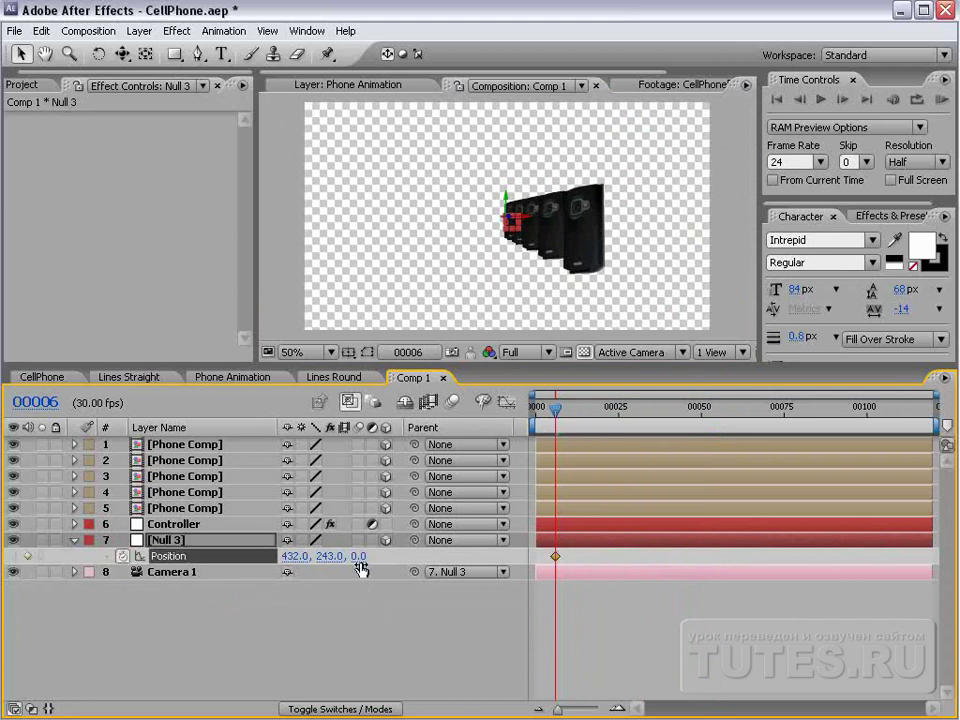
pyautogui.moveTo(358, 556); pyautogui.dragTo(868, 554)
pyautogui.moveTo(375, 556); pyautogui.dragTo(430, 556)
pyautogui.moveTo(330, 566); pyautogui.dragTo(395, 557)
pyautogui.moveTo(316, 560); pyautogui.dragTo(419, 551)
# Add a Position keyframe for Null 3 at frame 51 with its Z value set to 96
pyautogui.moveTo(565, 413); pyautogui.dragTo(705, 410)
pyautogui.moveTo(339, 553); pyautogui.dragTo(214, 576)
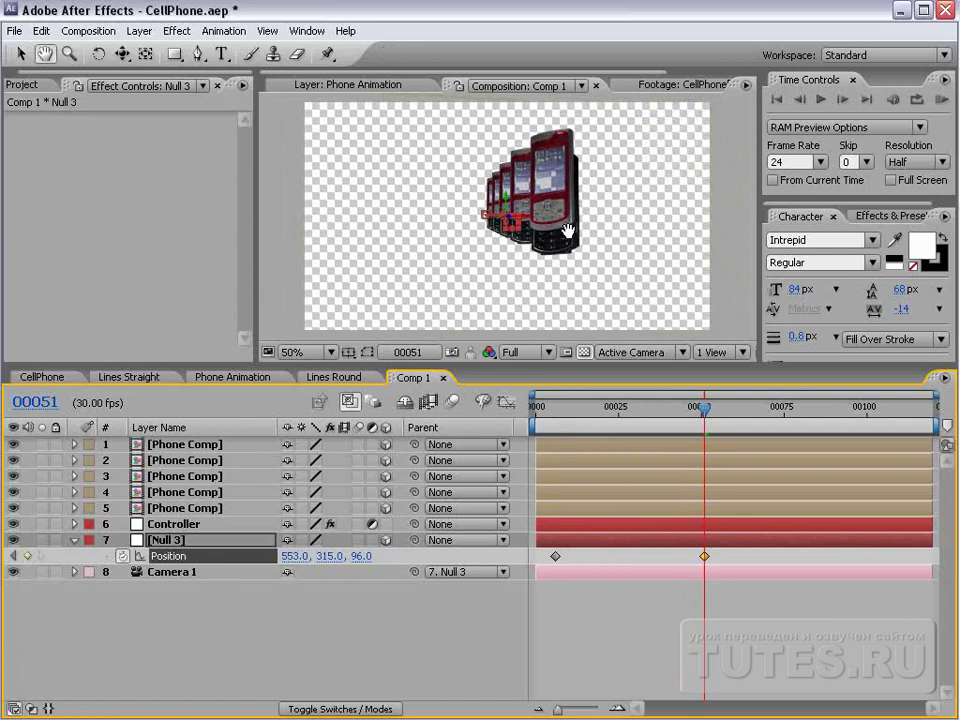
pyautogui.click(573, 255)
# Move the null's second Position keyframe to frame 56 and apply Easy Ease to it
pyautogui.moveTo(690, 425); pyautogui.dragTo(722, 439)
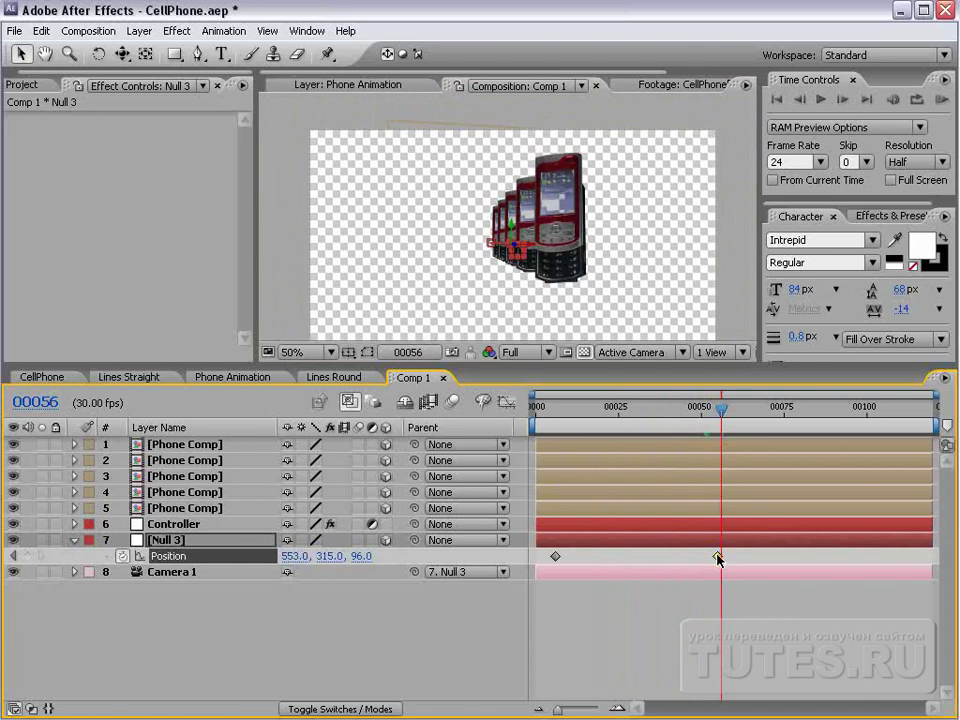
pyautogui.rightClick(721, 556)
pyautogui.click(648, 376)
pyautogui.rightClick(721, 475)
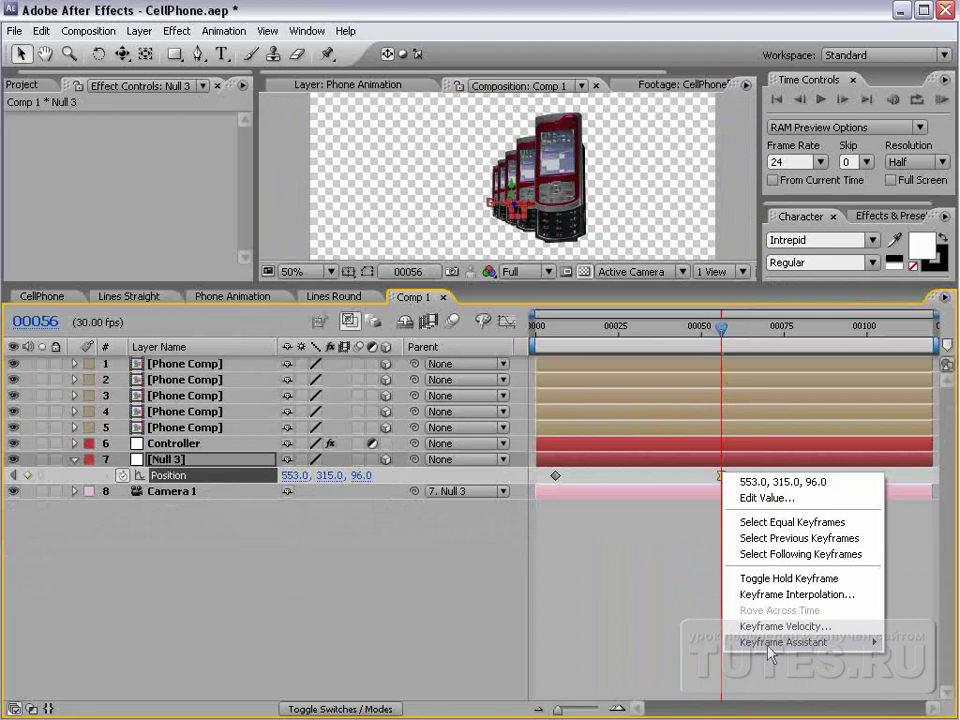
pyautogui.moveTo(800, 642)
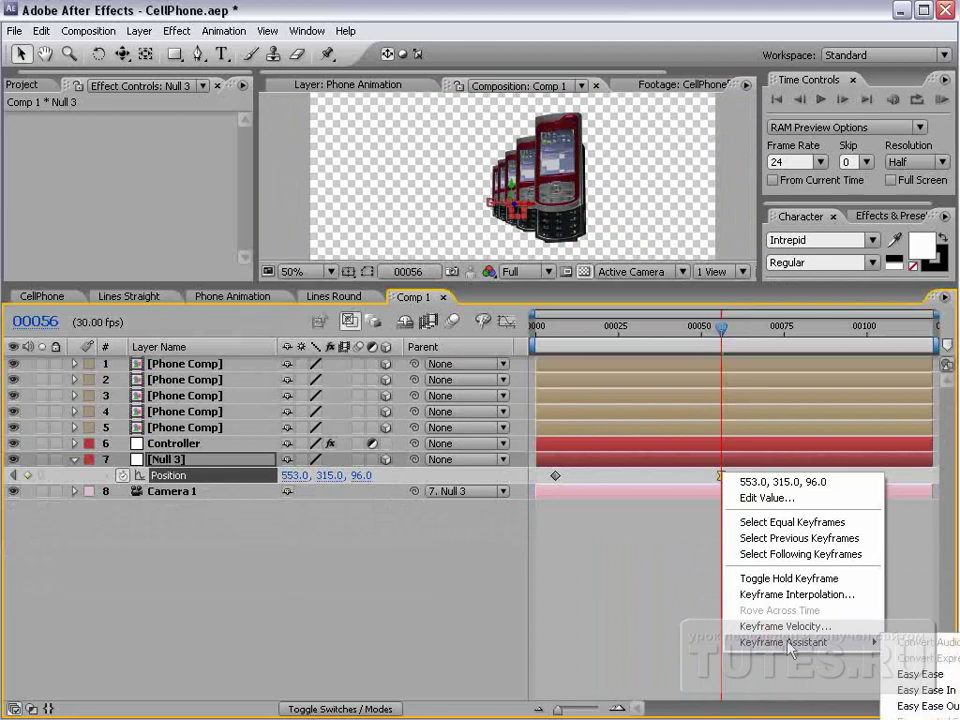
pyautogui.click(931, 684)
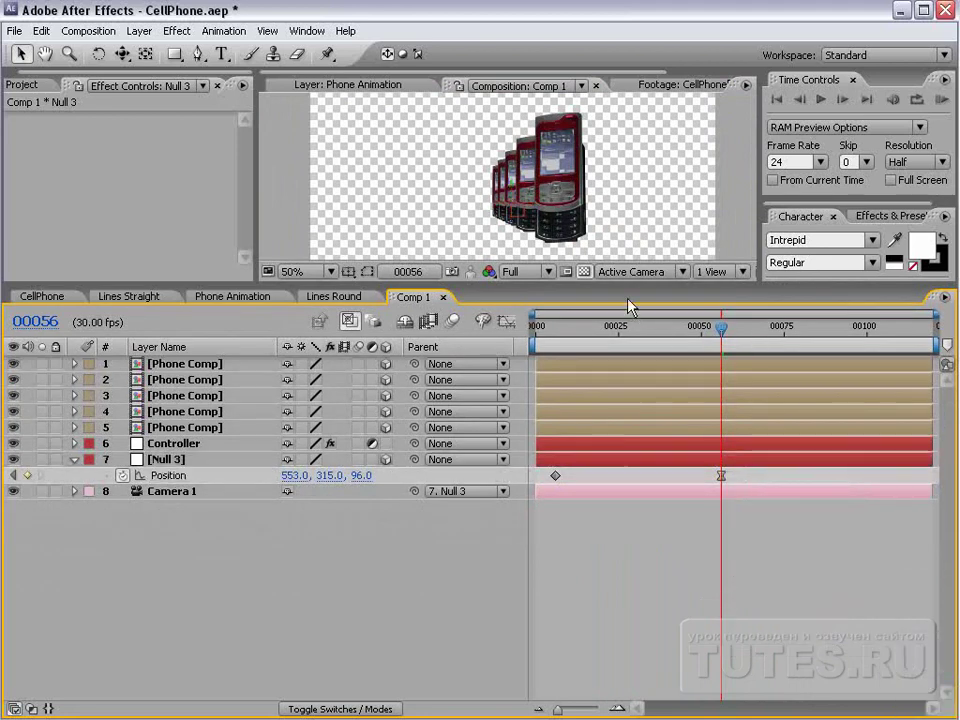
# Preview the null-driven camera move starting from the frame 6 keyframe
pyautogui.moveTo(627, 284); pyautogui.dragTo(594, 433)
pyautogui.moveTo(716, 477); pyautogui.dragTo(557, 525)
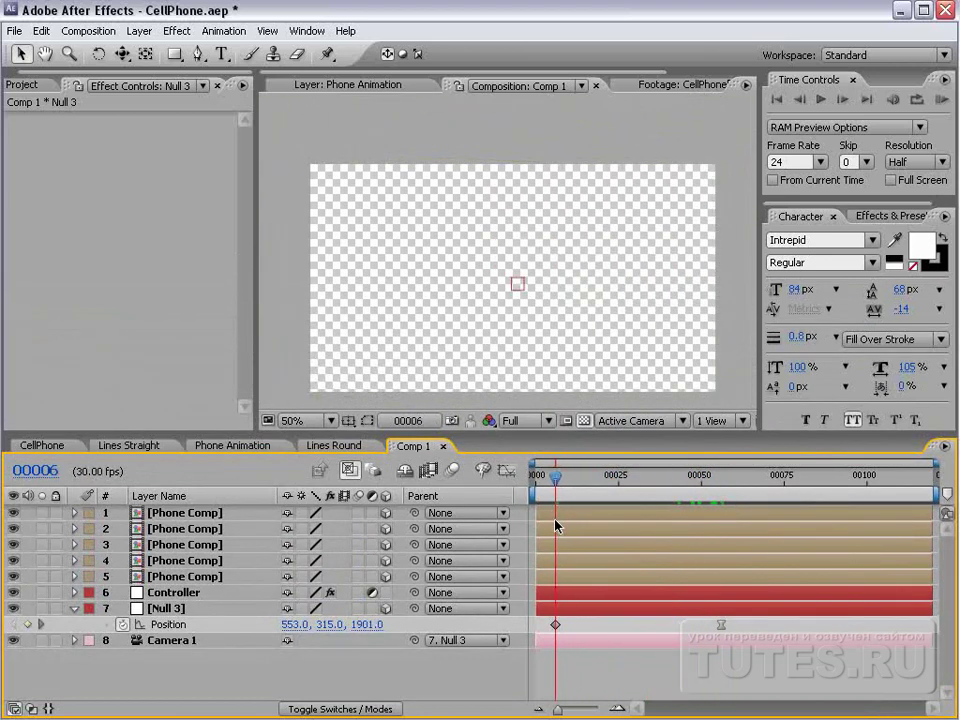
pyautogui.press('space')
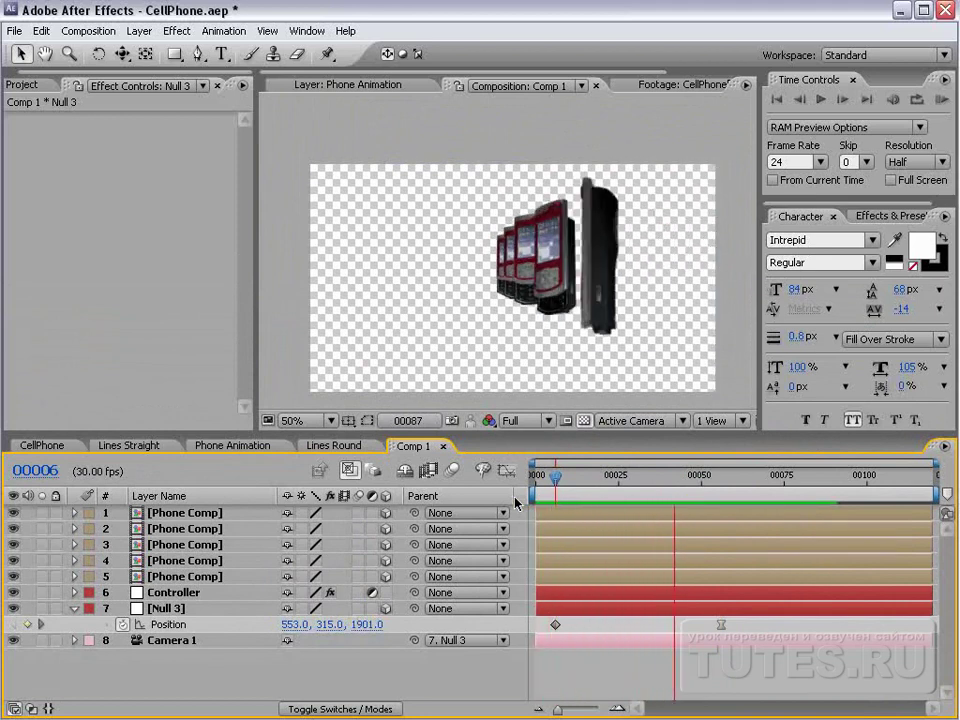
pyautogui.press('space')
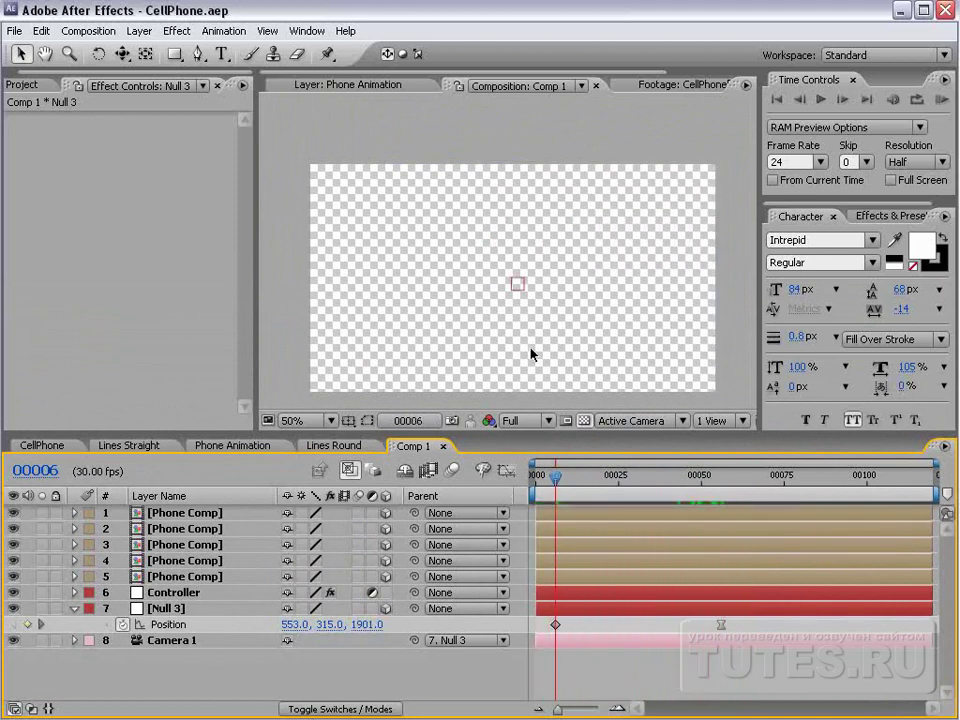
# Lower the composition's preview resolution to Half and scrub forward to frame 53
pyautogui.click(520, 420)
pyautogui.click(525, 454)
pyautogui.moveTo(604, 473); pyautogui.dragTo(710, 500)
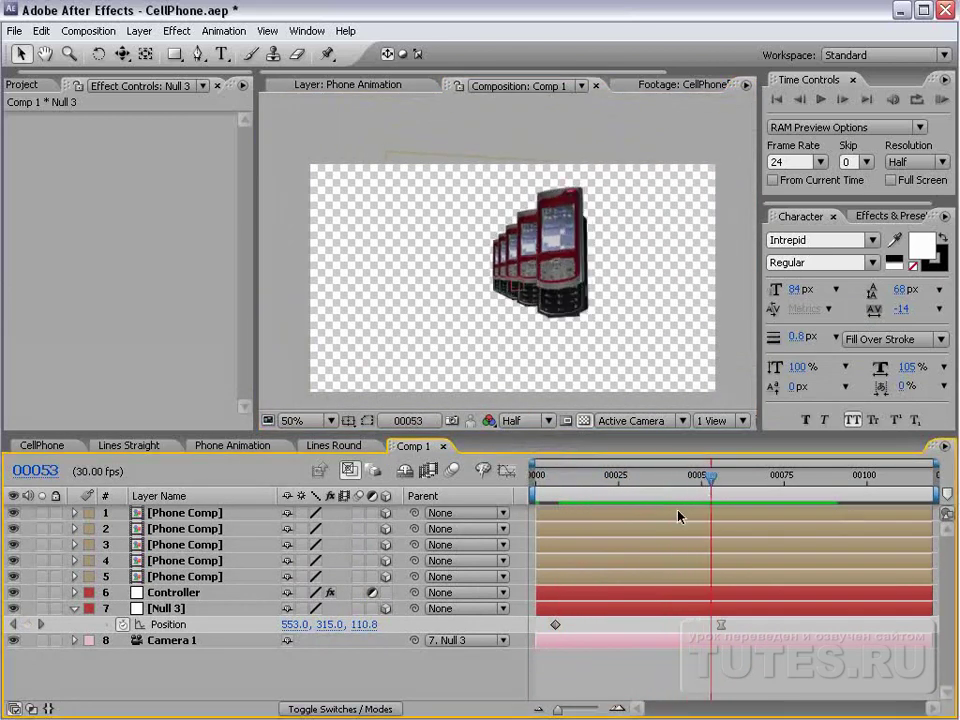
# Set the Controller's Multiplier slider to 0.10
pyautogui.click(183, 593)
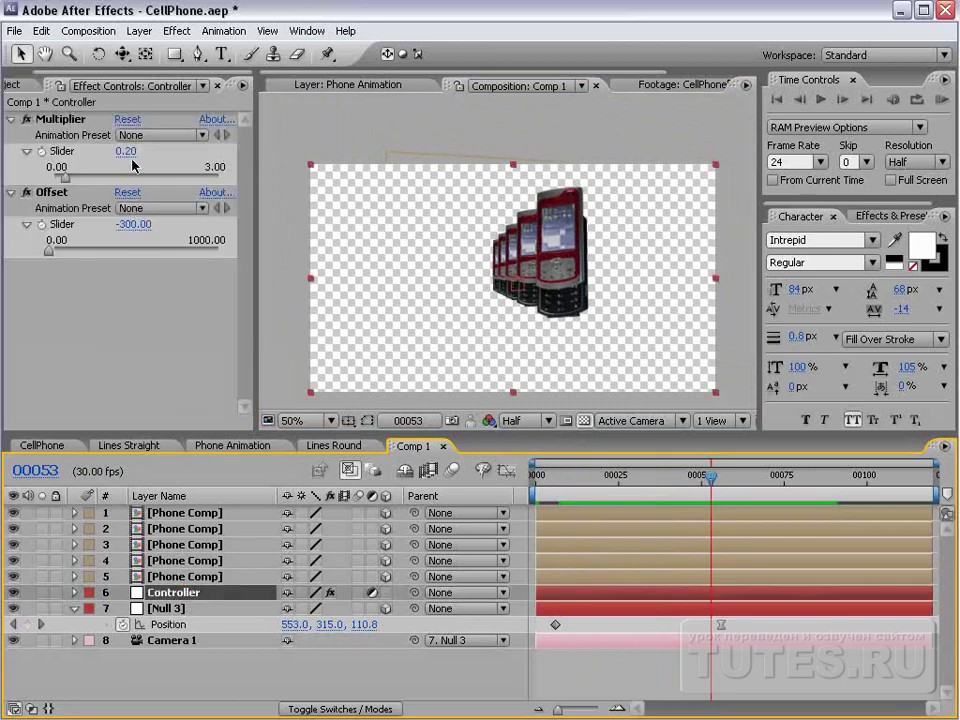
pyautogui.click(126, 151)
pyautogui.click(218, 150)
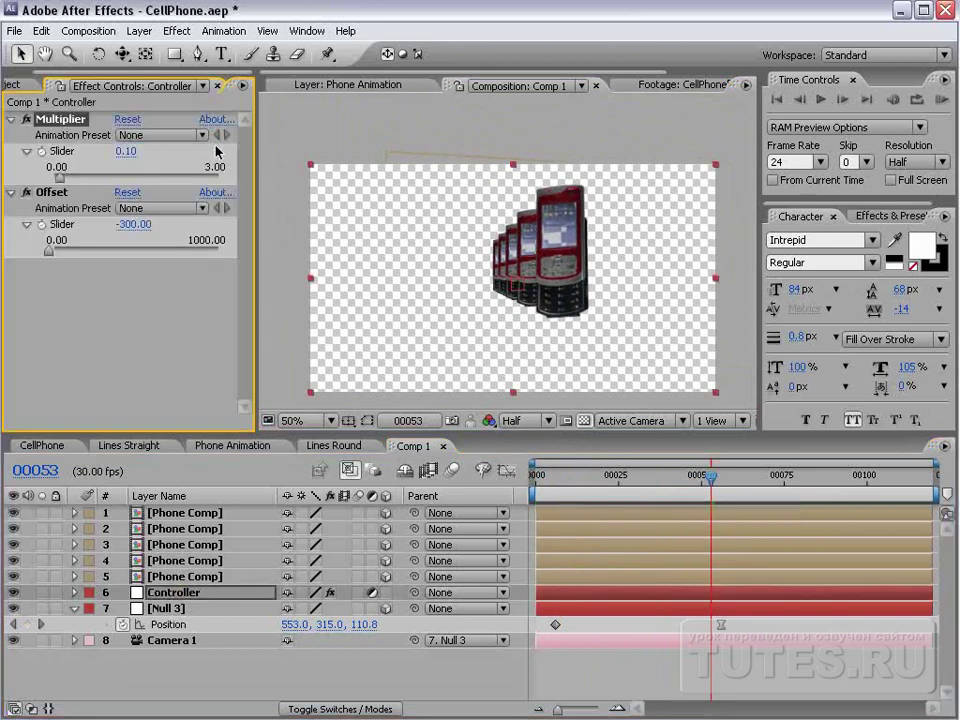
# Move the null's eased Position keyframe to frame 40 and preview the shortened camera move
pyautogui.moveTo(545, 477); pyautogui.dragTo(668, 489)
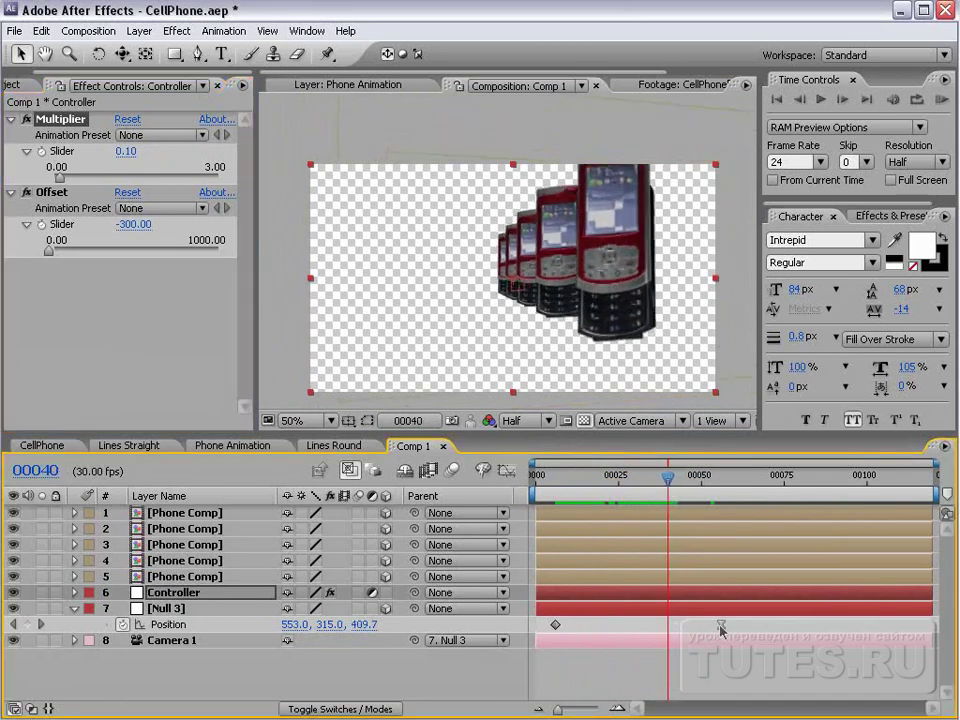
pyautogui.moveTo(720, 627); pyautogui.dragTo(670, 624)
pyautogui.click(657, 485)
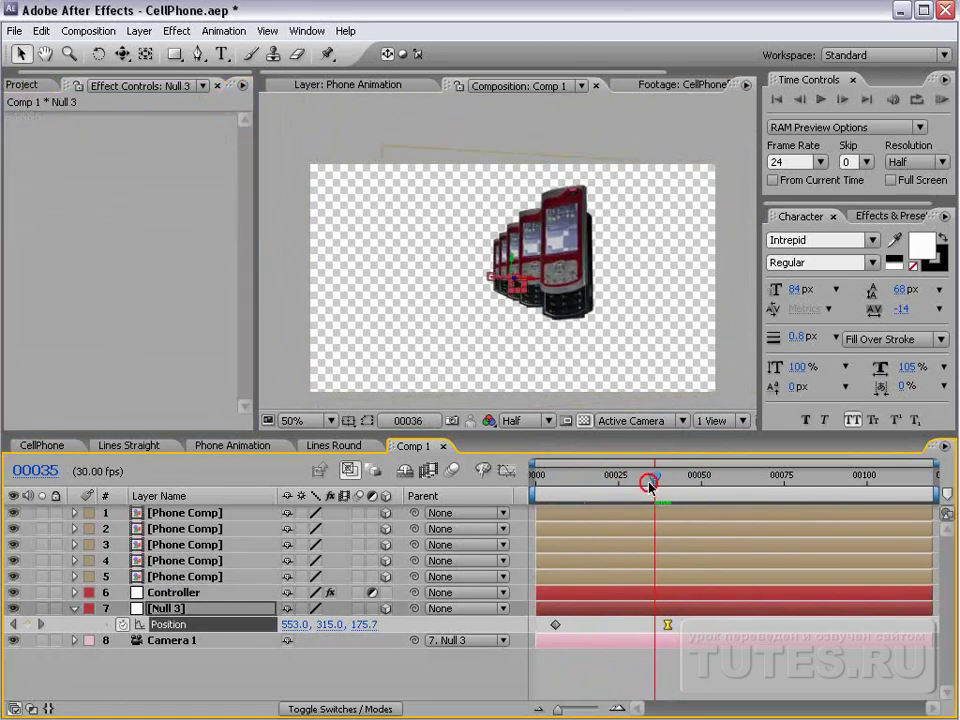
pyautogui.moveTo(657, 485); pyautogui.dragTo(562, 535)
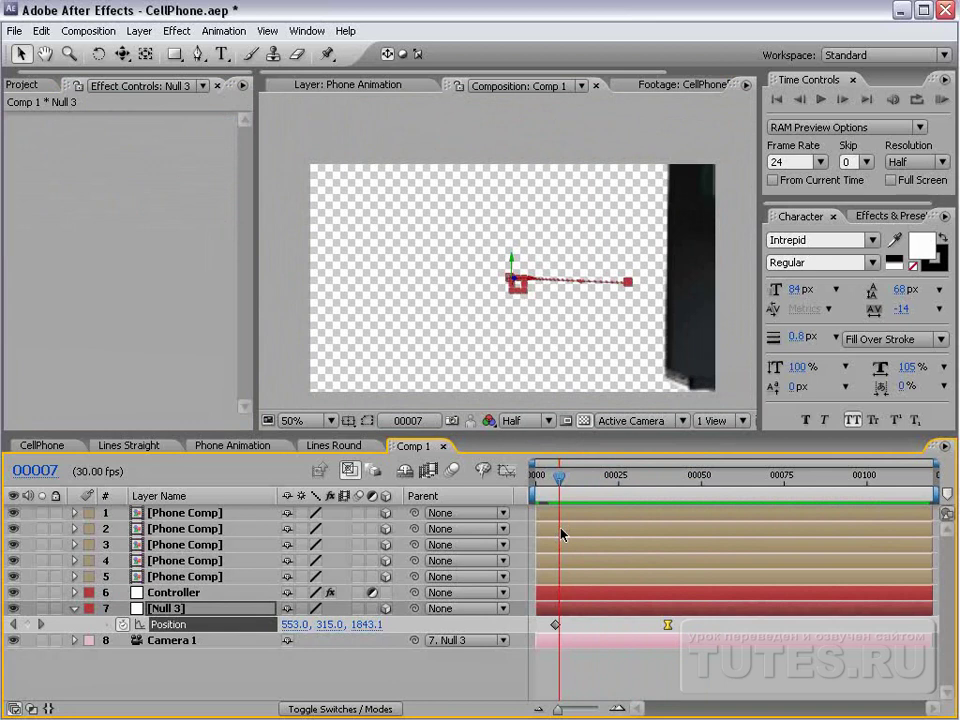
pyautogui.press('space')
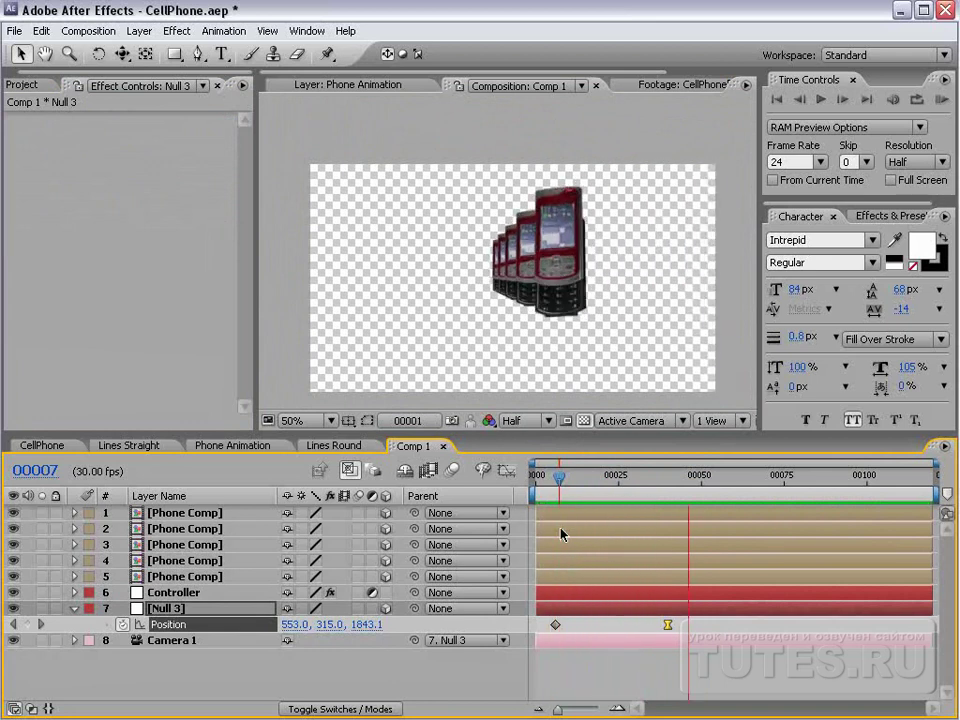
pyautogui.press('space')
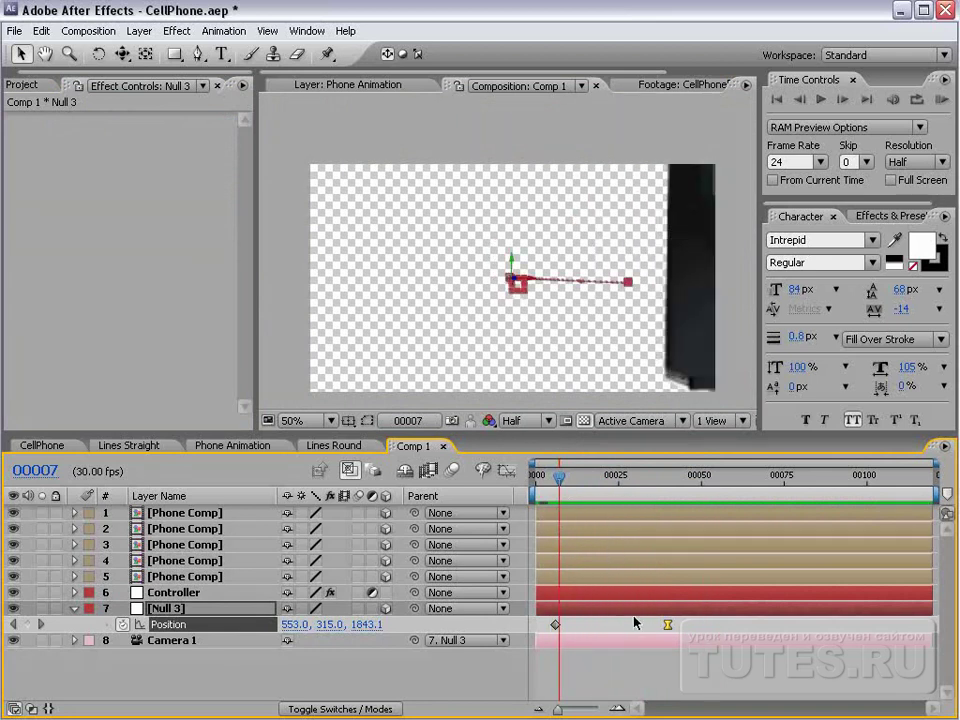
# Set the null's last Position keyframe at frame 41 with Easy Ease and preview the animation again
pyautogui.press('F9')
pyautogui.press('KP_0')
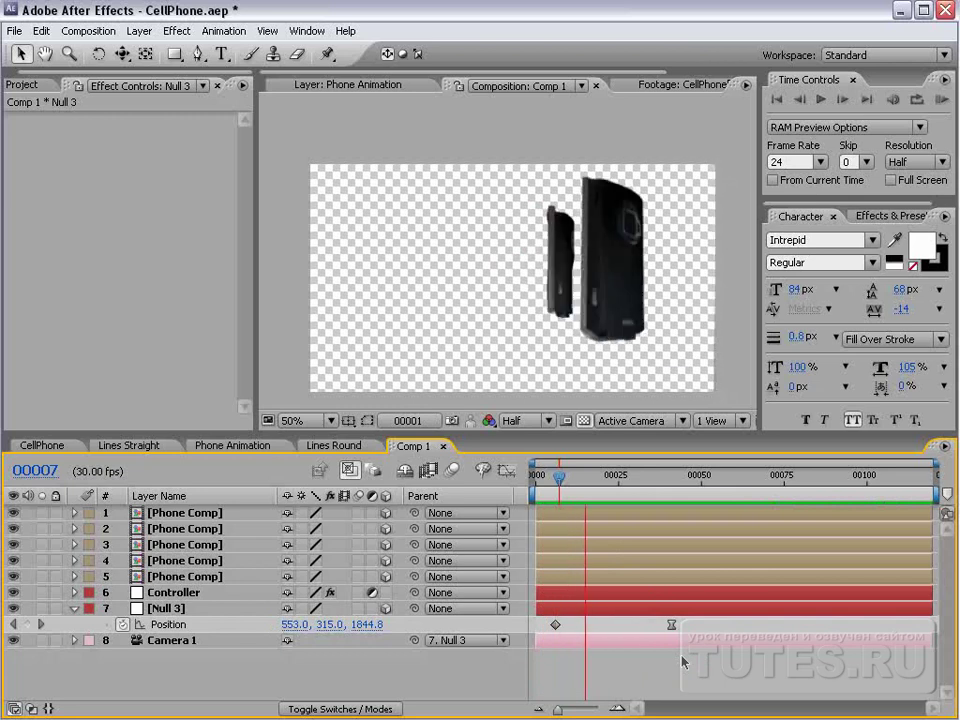
pyautogui.press('space')
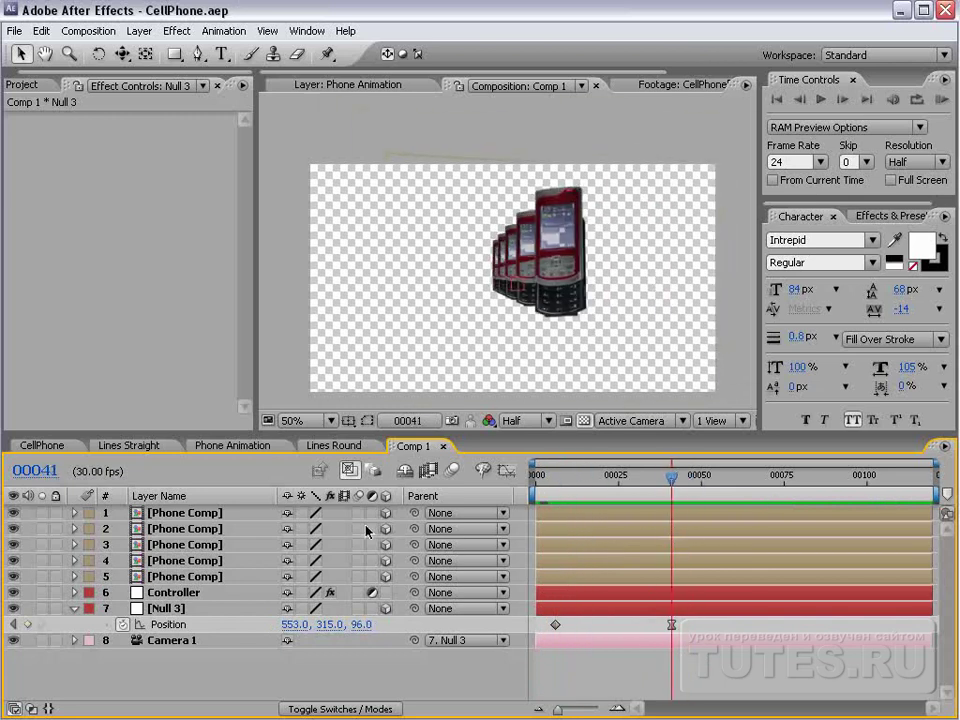
# Orbit Camera 1 at the null's last keyframe to shift the row of phones toward the middle of the frame
pyautogui.click(180, 641)
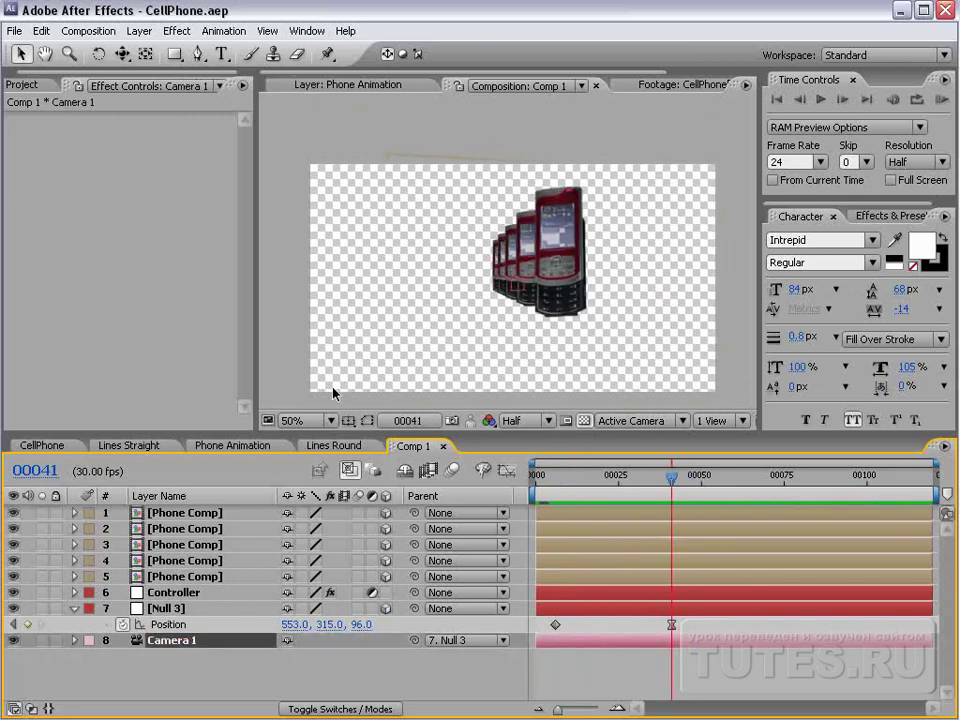
pyautogui.press('c')
pyautogui.moveTo(528, 258); pyautogui.dragTo(510, 292)
pyautogui.moveTo(670, 484)
pyautogui.mouseDown()
pyautogui.moveTo(553, 495)
pyautogui.moveTo(617, 486)
pyautogui.moveTo(671, 497)
pyautogui.mouseUp()
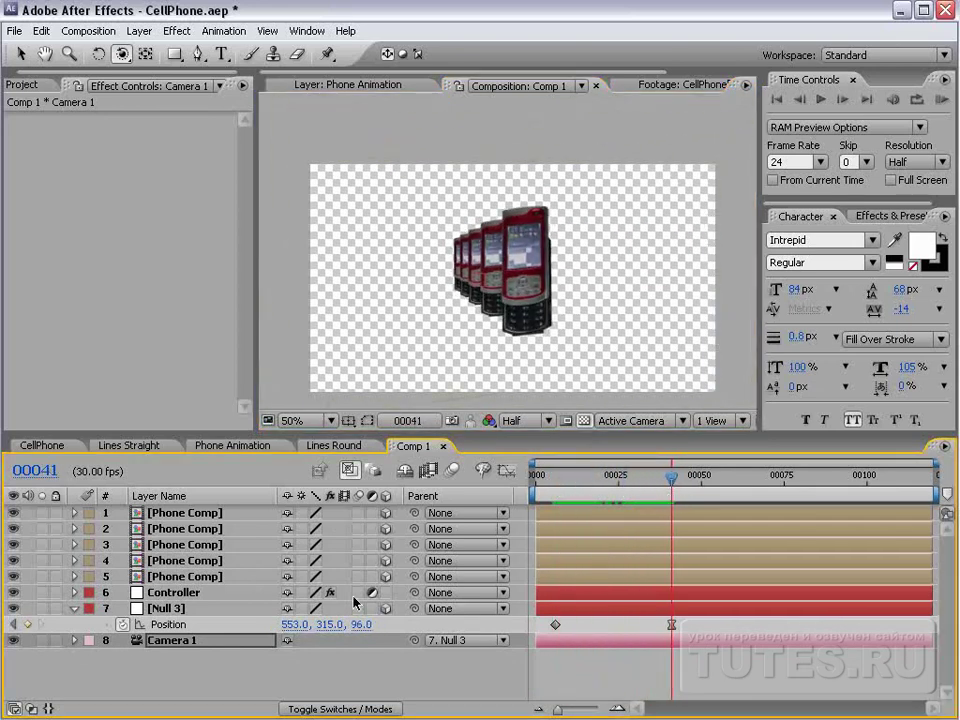
pyautogui.click(193, 667)
pyautogui.click(180, 610)
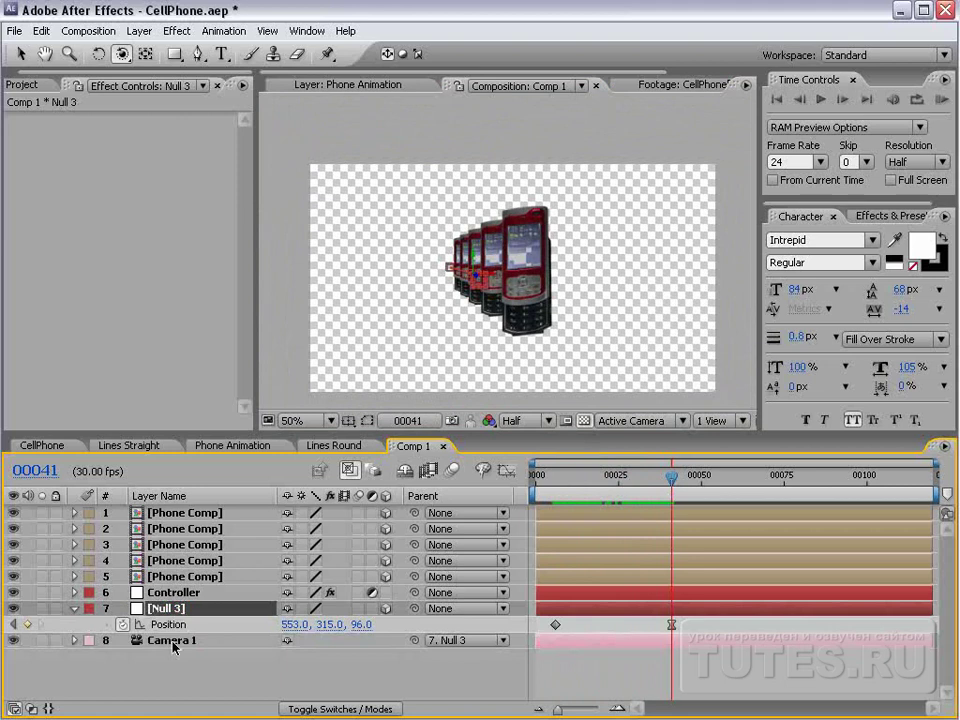
pyautogui.click(172, 641)
pyautogui.moveTo(517, 313); pyautogui.dragTo(500, 316)
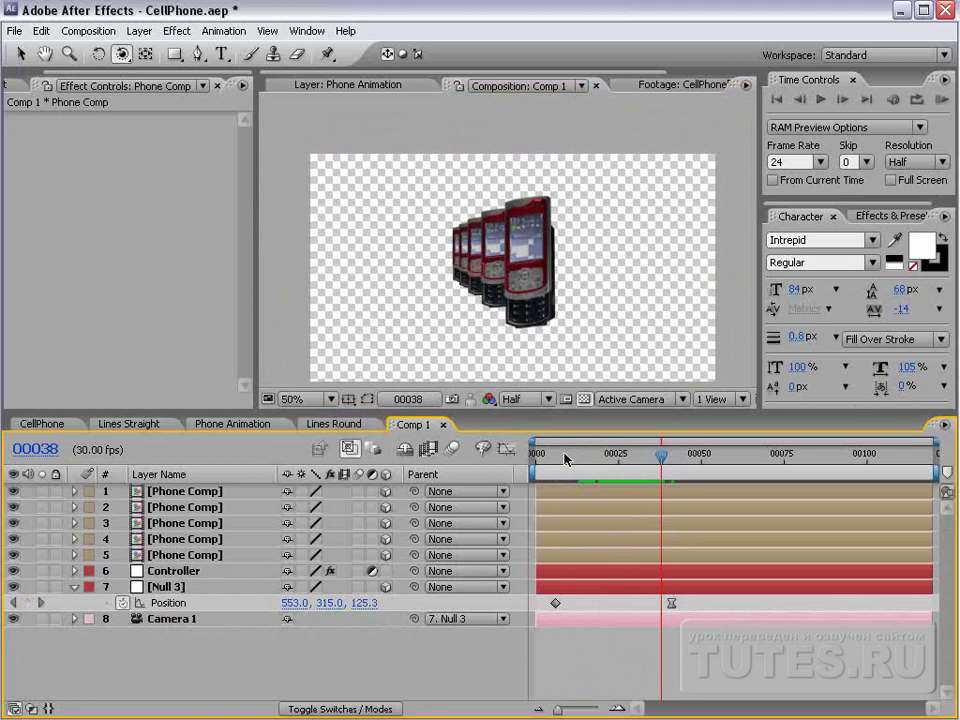
# Scrub through the camera move to frame 38 and select the frontmost phone layer with the Selection tool
pyautogui.moveTo(565, 459); pyautogui.dragTo(661, 459)
pyautogui.press('v')
pyautogui.click(545, 266)
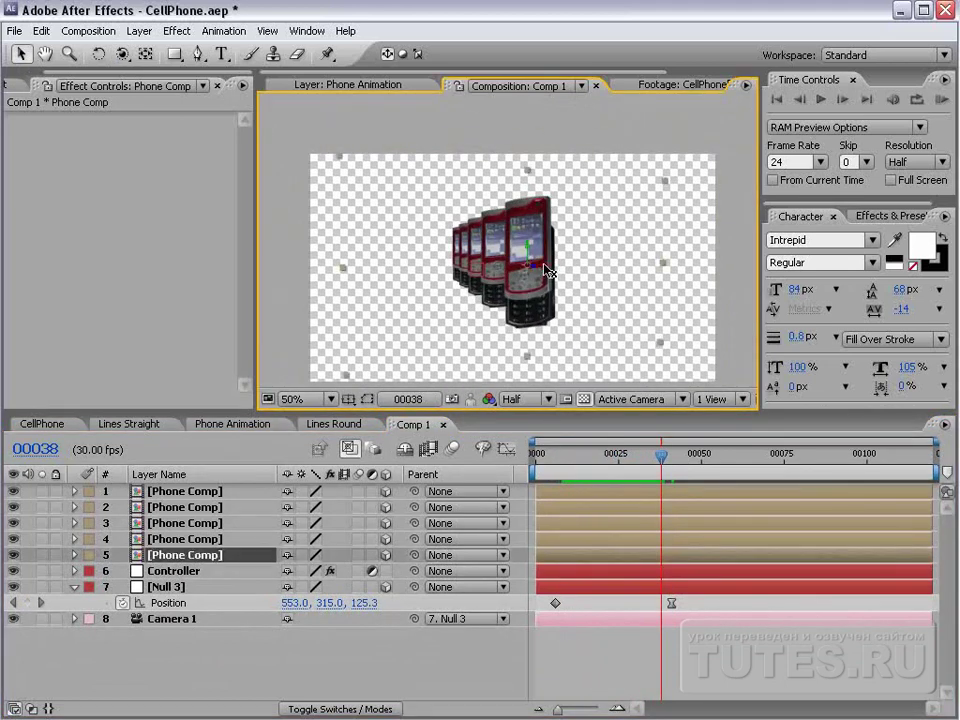
# Switch the composition to the Top view, zoomed out to 12.5% to show the spacing of the phone layers
pyautogui.click(668, 399)
pyautogui.click(621, 497)
pyautogui.press(',')
pyautogui.press(',')
pyautogui.scroll(-5, 535, 229)
pyautogui.press('v')
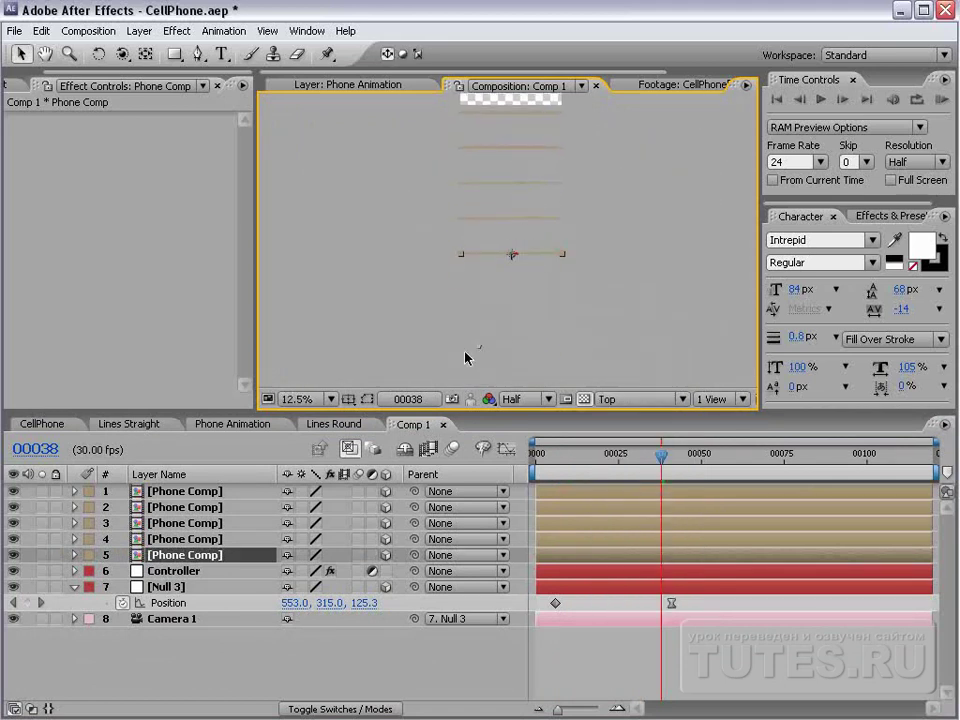
# Select Camera 1 in the Top view to show its angle to the phones, and return to the Active Camera view
pyautogui.click(480, 346)
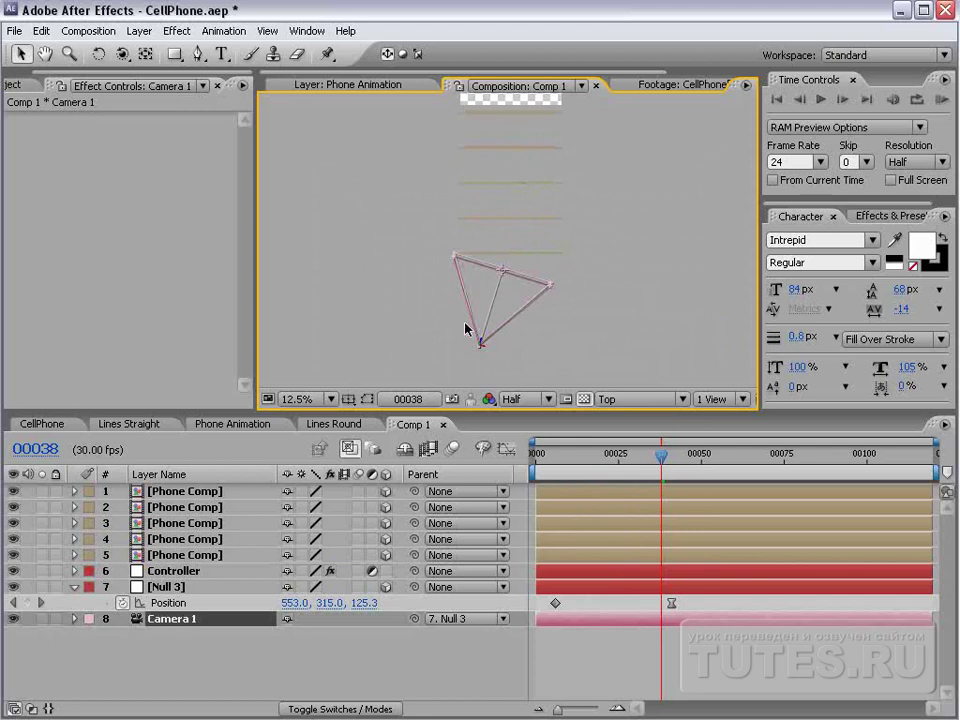
pyautogui.click(610, 399)
pyautogui.click(626, 418)
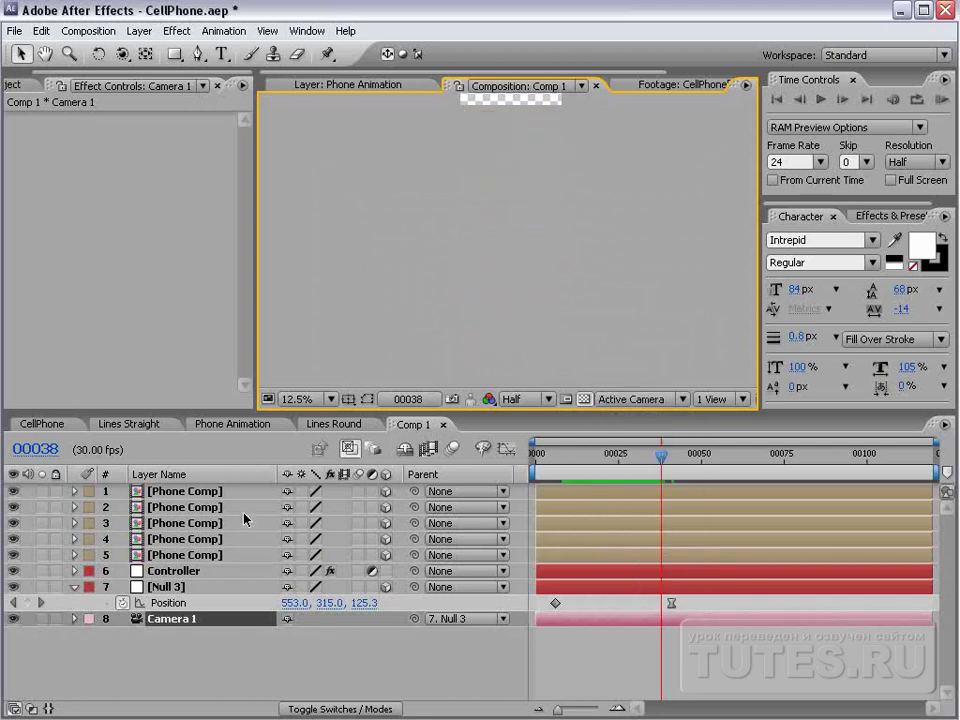
# Set the auto-orientation of all five Phone Comp layers to Orient Towards Camera
pyautogui.click(165, 558)
pyautogui.moveTo(193, 408); pyautogui.dragTo(193, 308)
pyautogui.keyDown('shift'); pyautogui.click(158, 392); pyautogui.keyUp('shift')
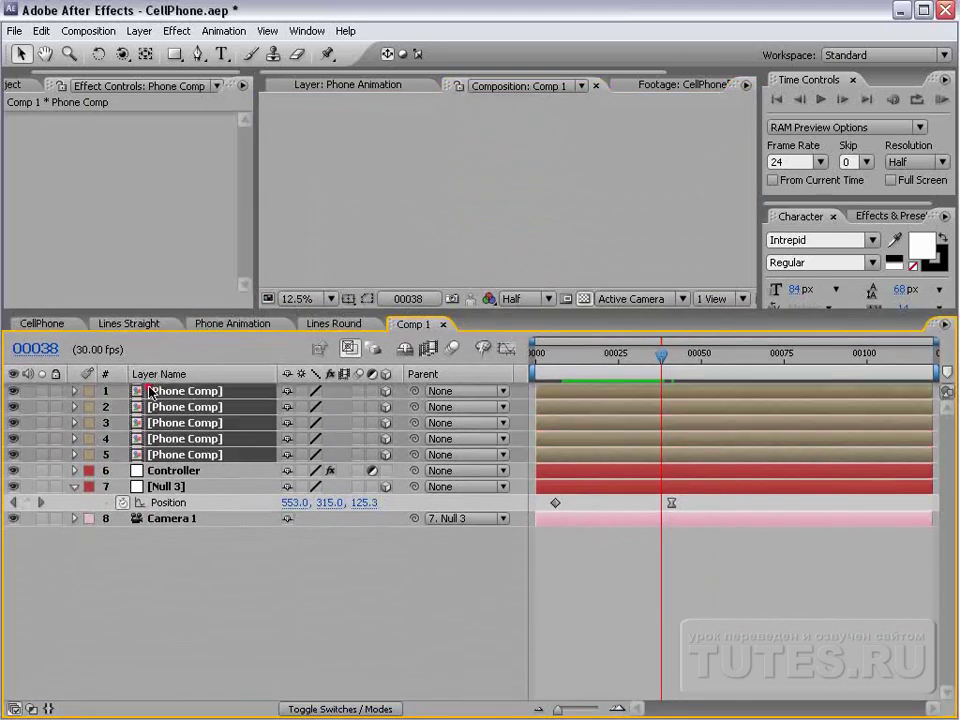
pyautogui.rightClick(166, 392)
pyautogui.moveTo(272, 465)
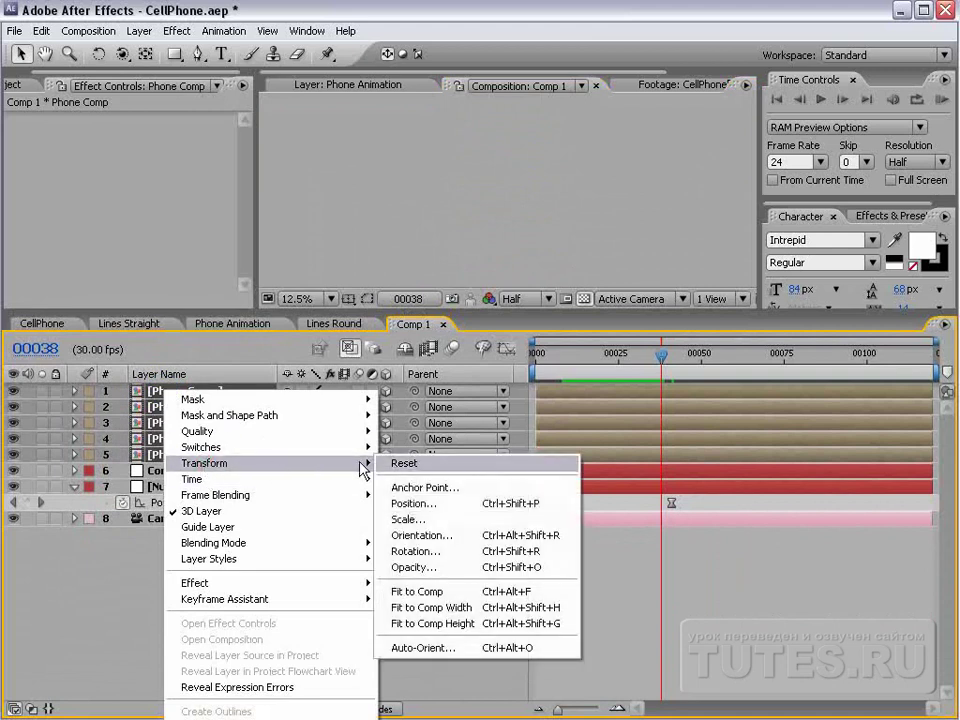
pyautogui.click(459, 648)
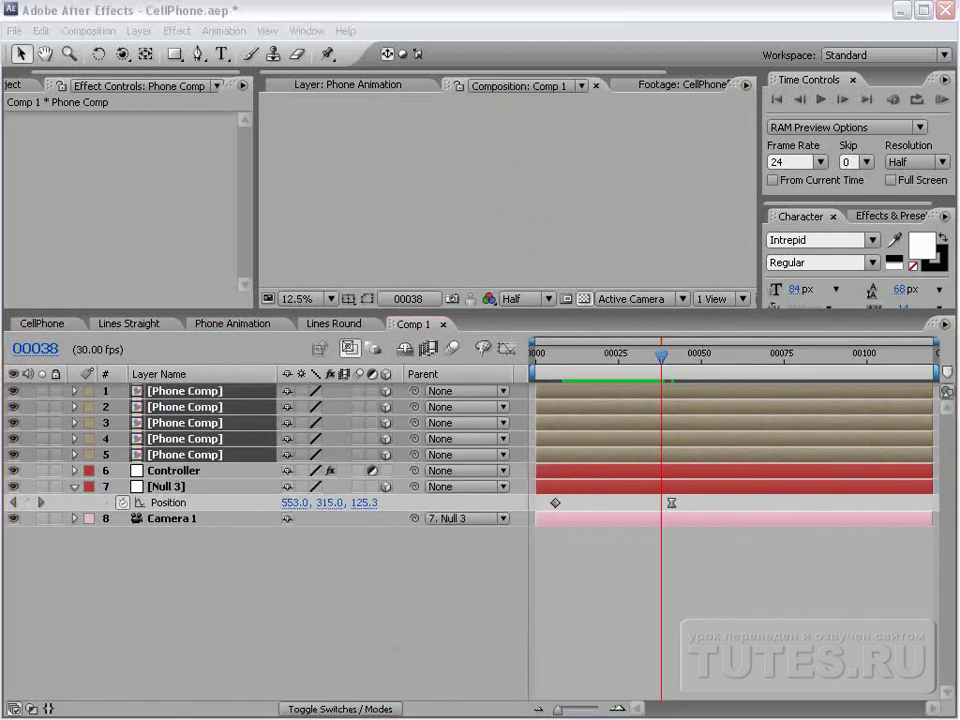
pyautogui.click(459, 412)
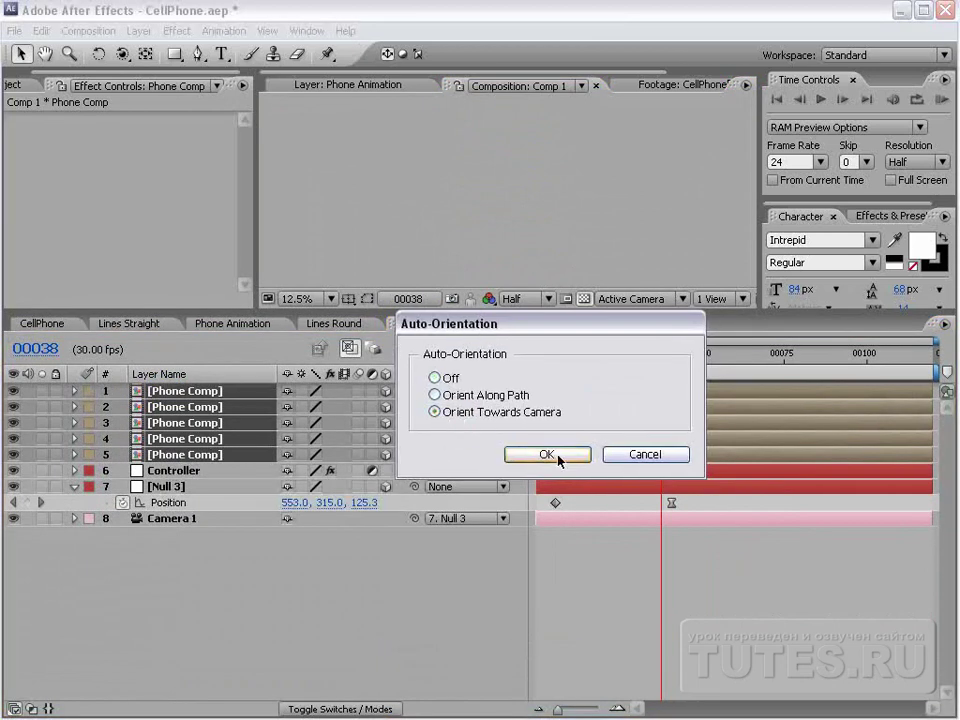
pyautogui.click(556, 455)
# Enlarge the composition view to 50% and scrub the camera move to frame 42 to check how the phones turn
pyautogui.moveTo(564, 318); pyautogui.dragTo(560, 489)
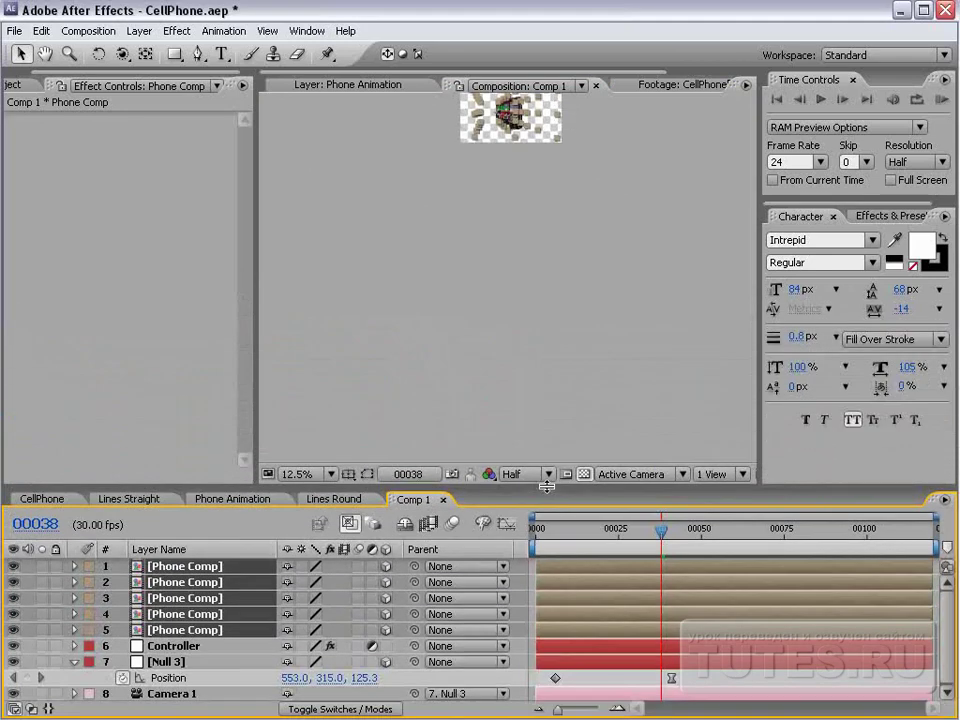
pyautogui.press('h')
pyautogui.press('.')
pyautogui.press('.')
pyautogui.press('v')
pyautogui.moveTo(661, 530); pyautogui.dragTo(585, 543)
pyautogui.moveTo(621, 548); pyautogui.dragTo(676, 587)
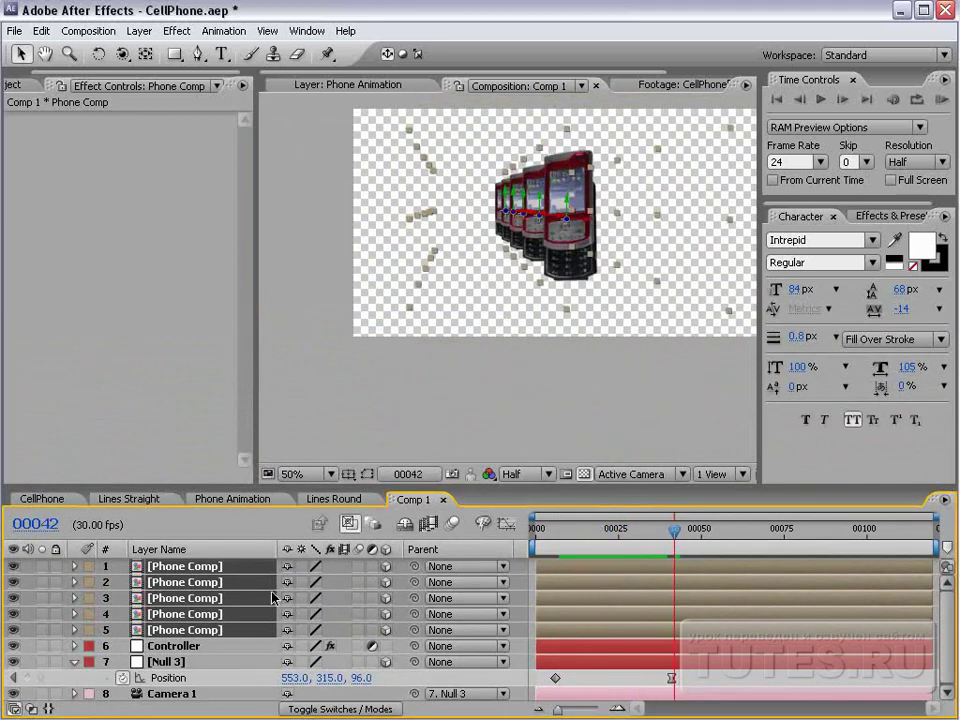
# Turn auto-orientation off again for all five Phone Comp layers
pyautogui.moveTo(186, 488); pyautogui.dragTo(184, 245)
pyautogui.rightClick(162, 326)
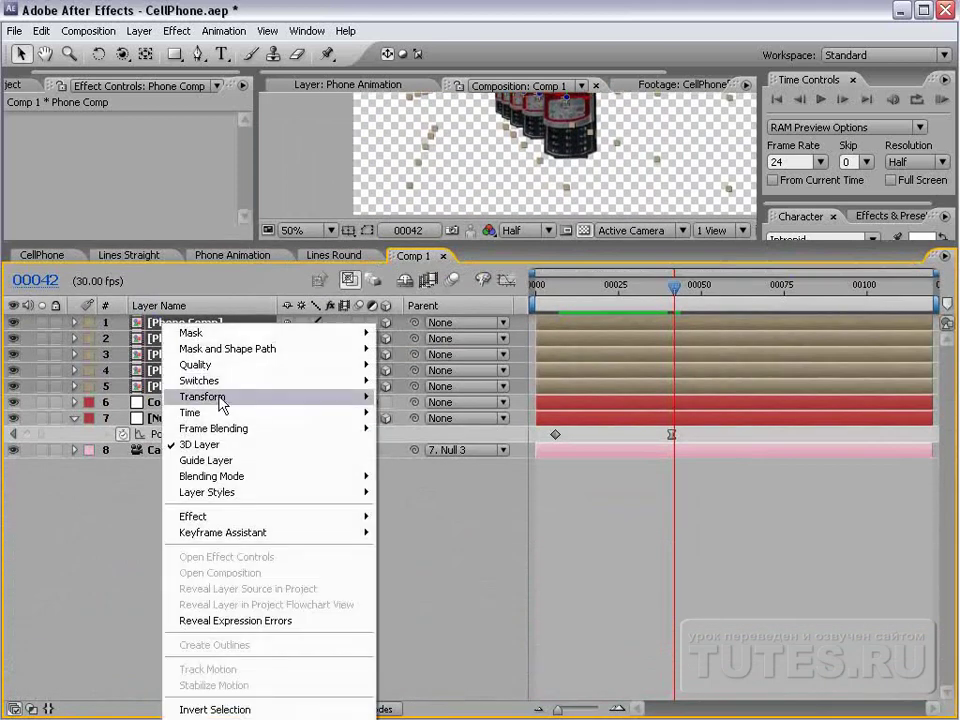
pyautogui.moveTo(225, 399)
pyautogui.click(416, 585)
pyautogui.click(436, 378)
pyautogui.click(540, 454)
# In a Top view at 12.5%, set the Y Rotation of all five Phone Comp layers to 20°
pyautogui.moveTo(477, 245); pyautogui.dragTo(477, 433)
pyautogui.click(640, 419)
pyautogui.click(630, 516)
pyautogui.press('h')
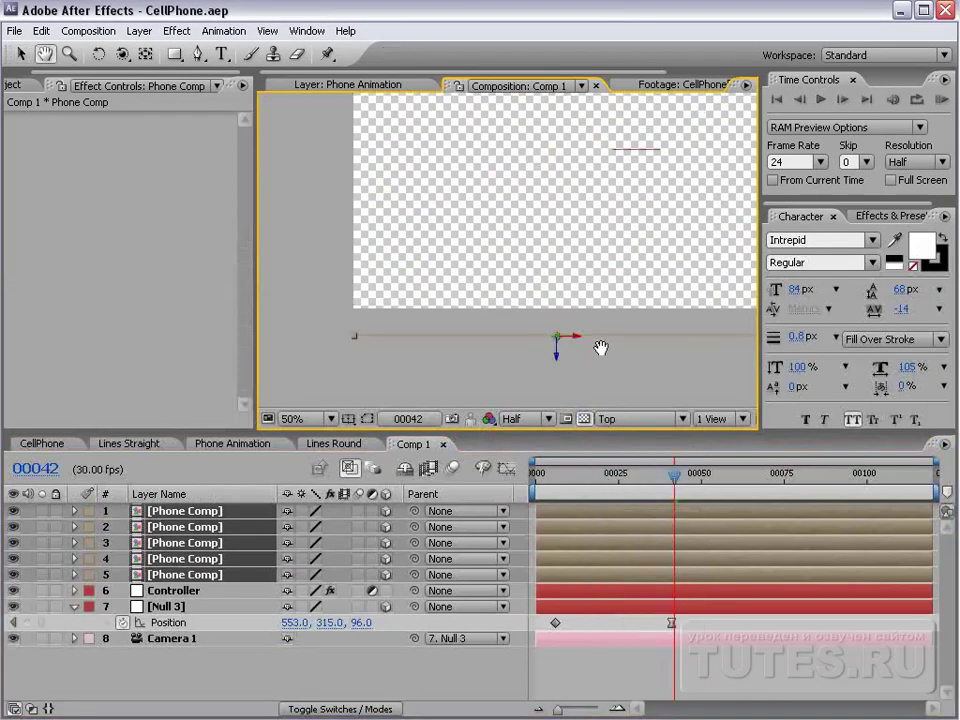
pyautogui.scroll(-4, 516, 248)
pyautogui.press('v')
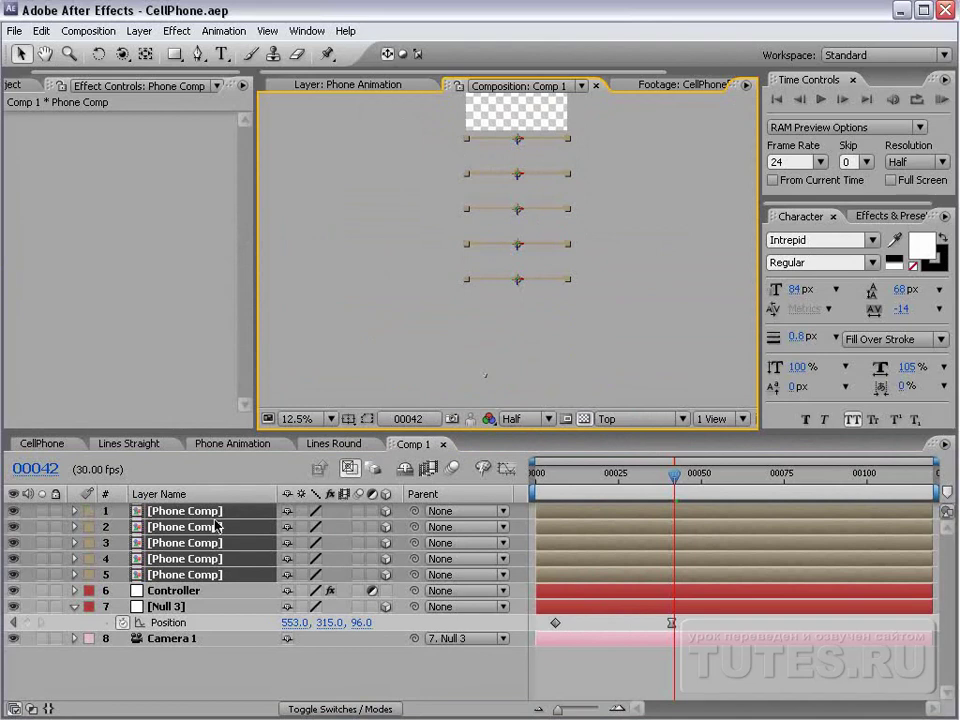
pyautogui.press('r')
pyautogui.moveTo(313, 567); pyautogui.dragTo(333, 567)
# Check the rotated phones in the Top view at frame 18 and through the active camera up to frame 25
pyautogui.moveTo(634, 478); pyautogui.dragTo(596, 495)
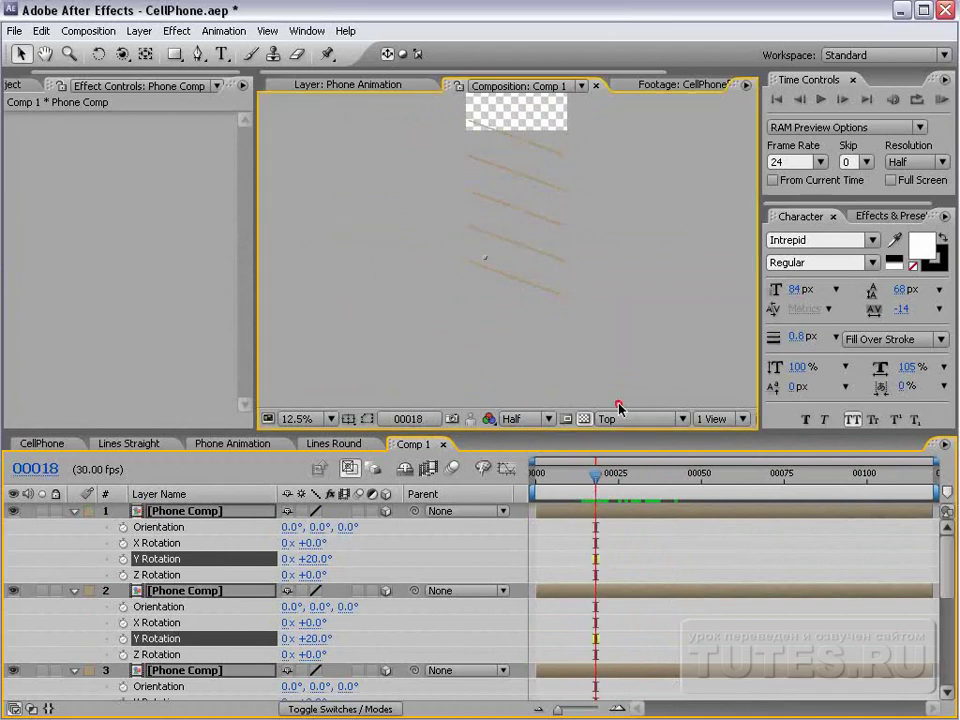
pyautogui.click(630, 418)
pyautogui.click(628, 379)
pyautogui.press('h')
pyautogui.moveTo(538, 240); pyautogui.dragTo(531, 311)
pyautogui.scroll(1, 531, 311)
pyautogui.press('v')
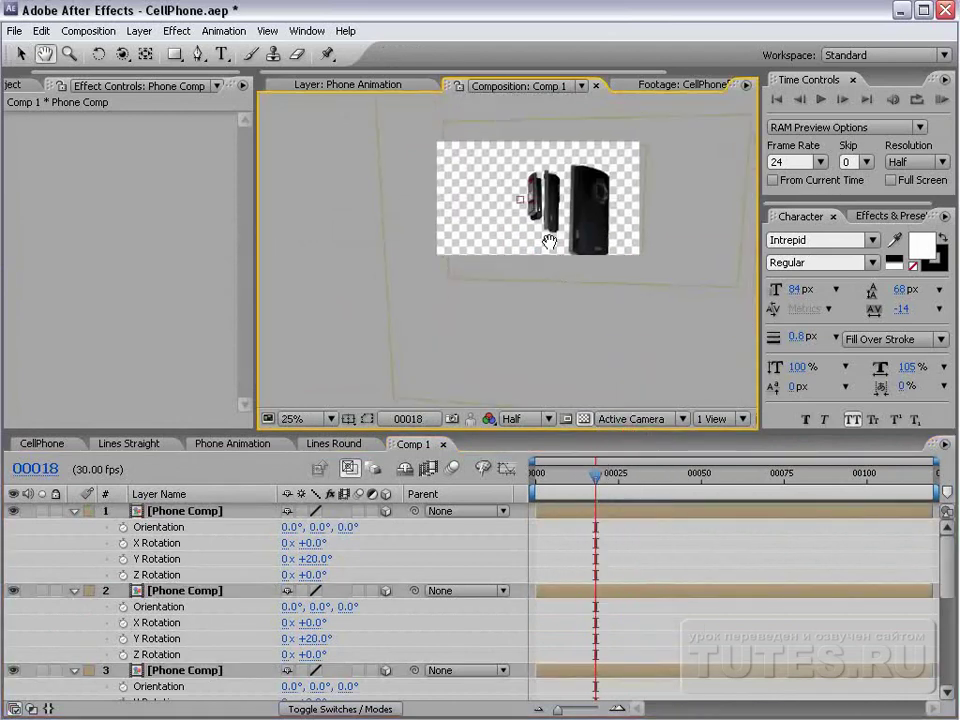
pyautogui.click(614, 478)
pyautogui.moveTo(617, 481); pyautogui.dragTo(626, 484)
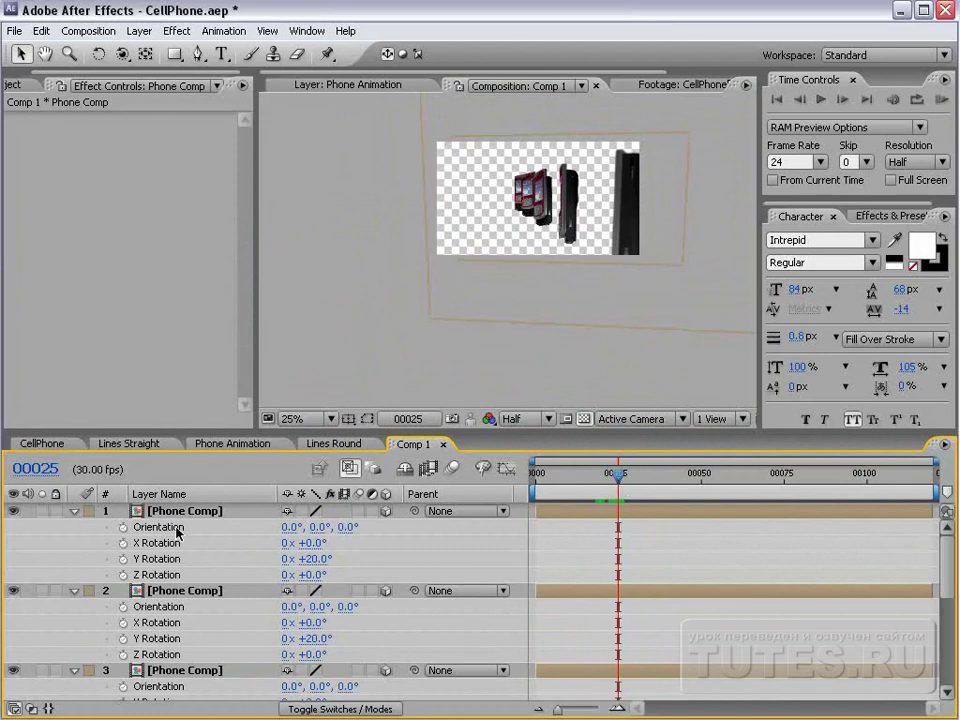
# Set the Y Rotation of all five Phone Comp layers to 19°
pyautogui.click(73, 516)
pyautogui.moveTo(201, 703); pyautogui.dragTo(213, 516)
pyautogui.press('r')
pyautogui.moveTo(313, 638); pyautogui.dragTo(313, 638)
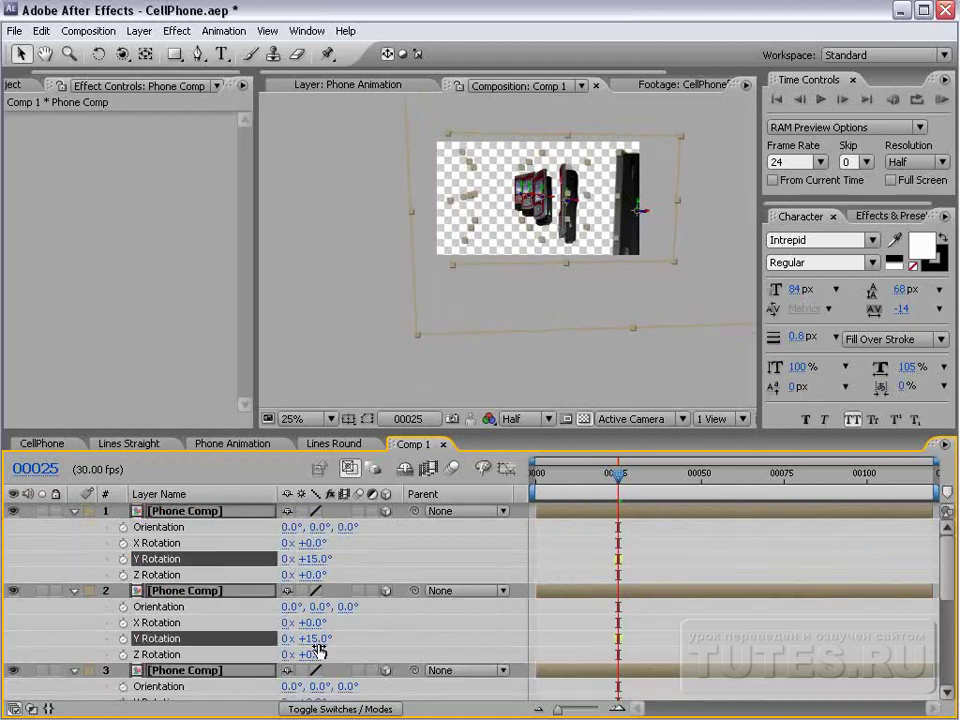
pyautogui.moveTo(317, 638); pyautogui.dragTo(320, 640)
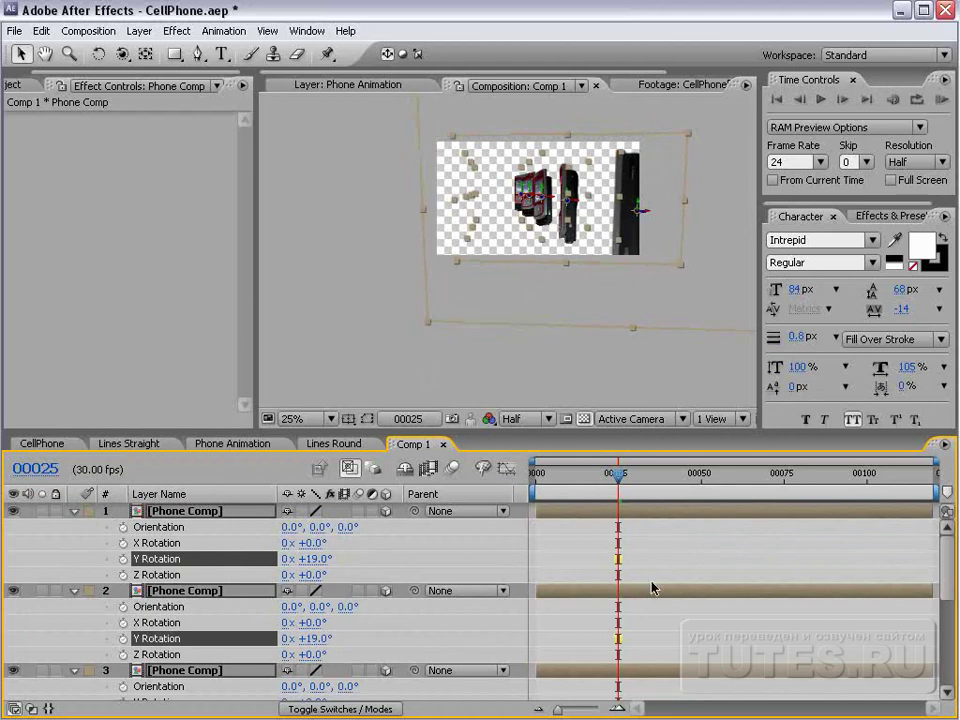
# Move to frame 61 and view the whole row of phones centred at 50% magnification
pyautogui.moveTo(619, 473); pyautogui.dragTo(739, 480)
pyautogui.click(601, 238)
pyautogui.press('.')
pyautogui.press('space')
pyautogui.moveTo(620, 330); pyautogui.dragTo(484, 290)
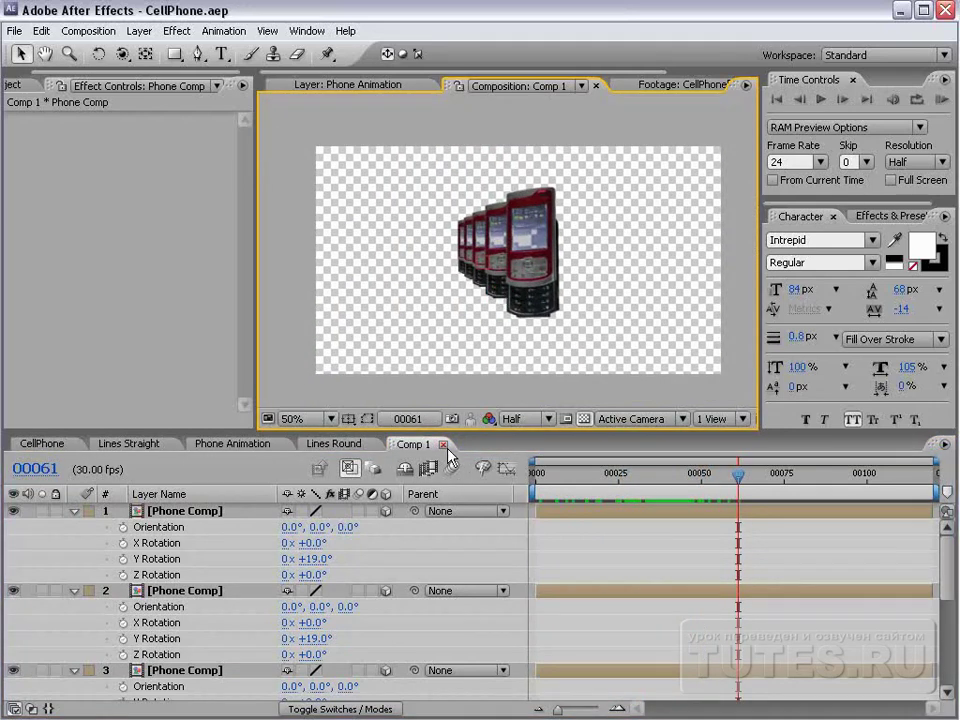
# Rename the composition Comp 1 as PHONE and save the project
pyautogui.click(88, 31)
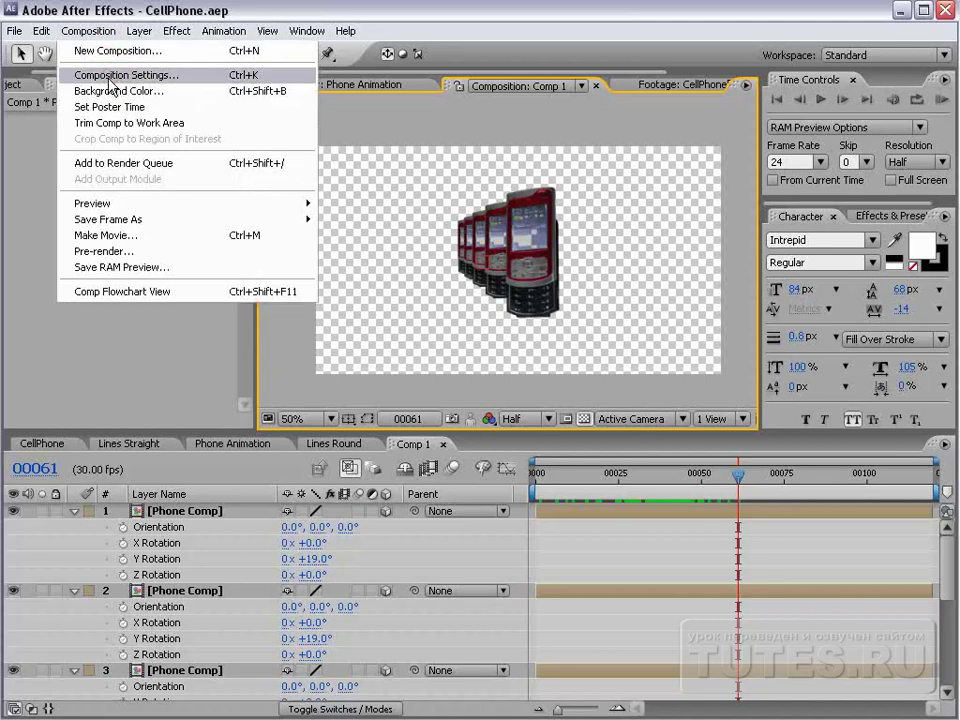
pyautogui.click(112, 77)
pyautogui.write('PHO')
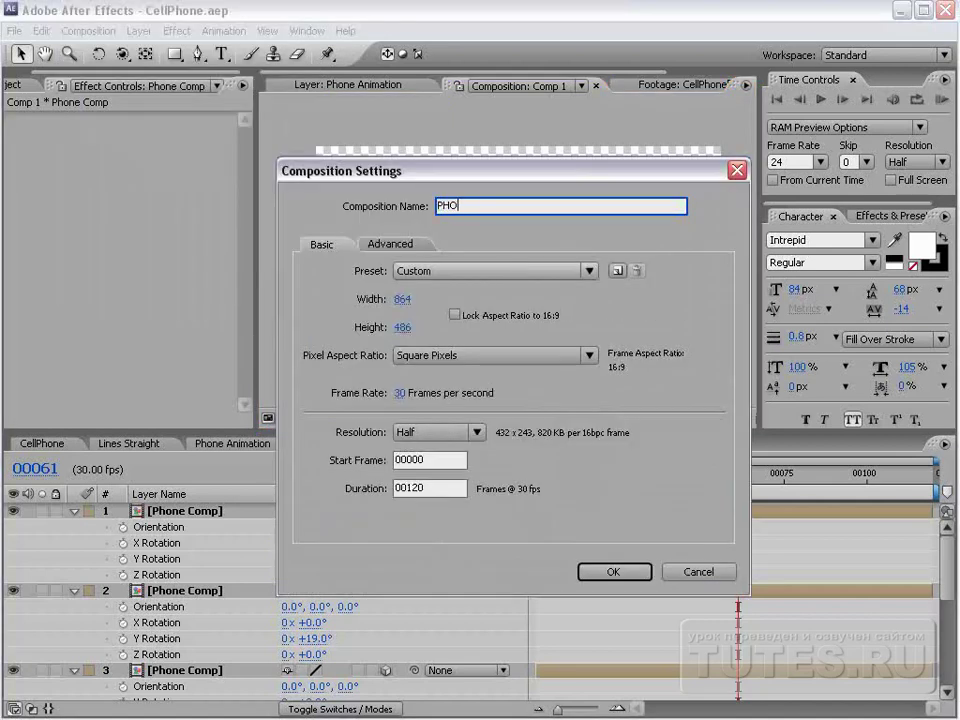
pyautogui.press('Return')
pyautogui.hotkey('ctrl', 's')
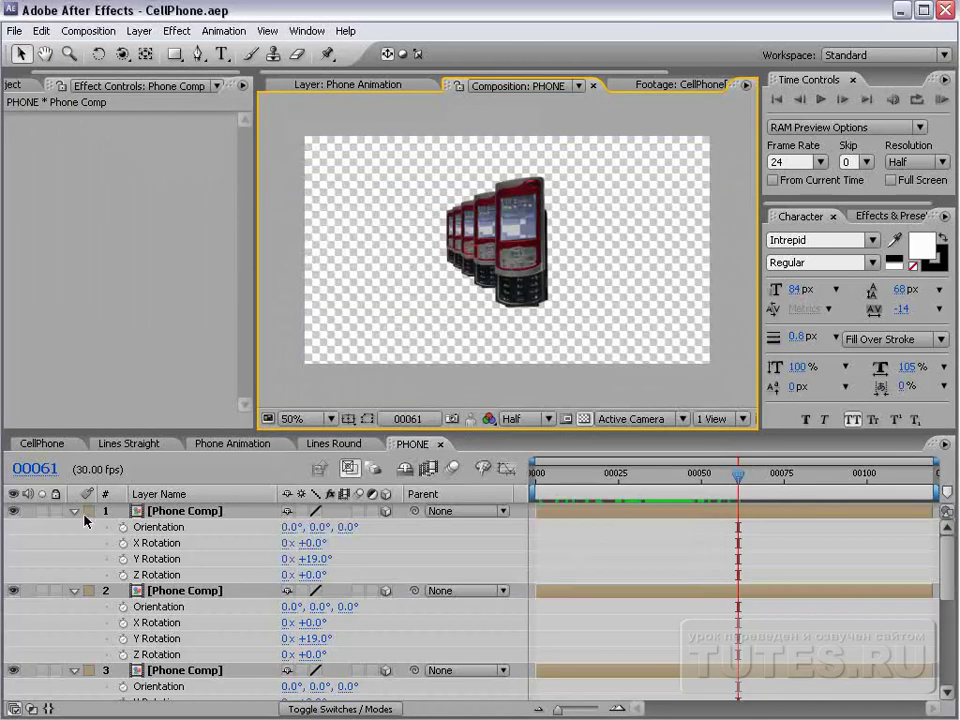
# Collapse the expanded properties of all layers in the PHONE composition and deselect them
pyautogui.hotkey('ctrl', 'a')
pyautogui.click(75, 513)
pyautogui.click(268, 667)
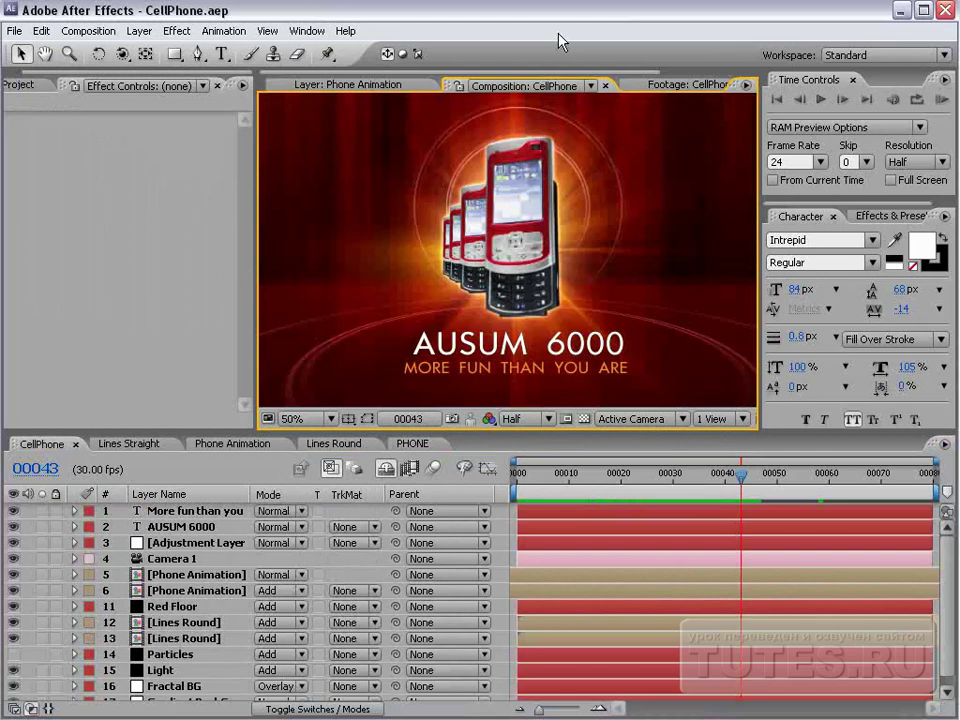
# Create a new composition named Comp 1 at 864 x 486, square pixels, 30 fps and 120 frames long
pyautogui.click(90, 30)
pyautogui.click(128, 50)
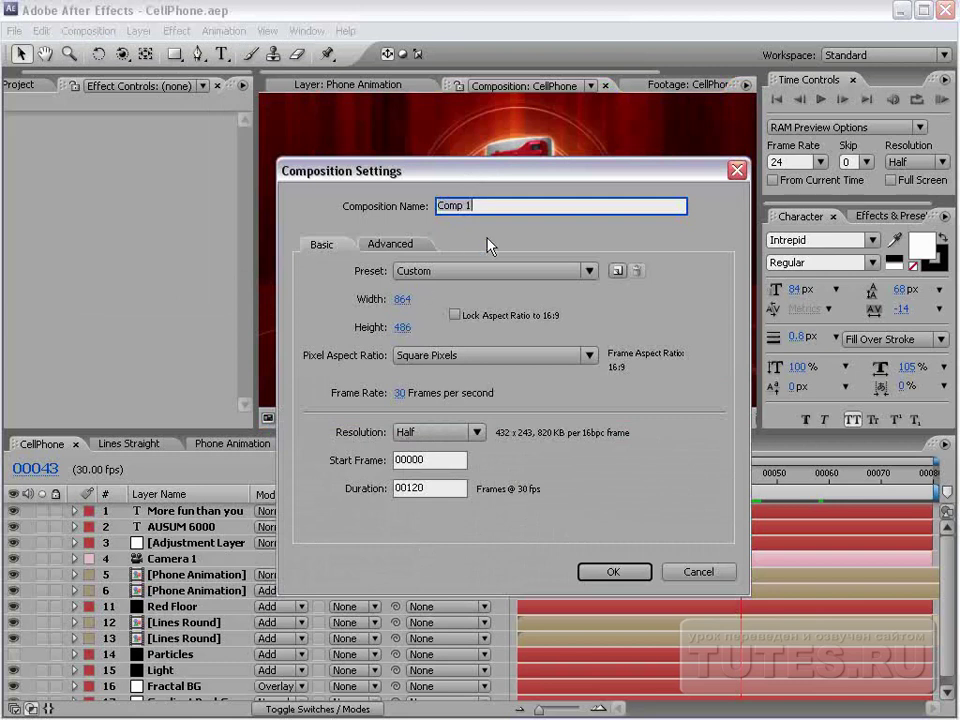
pyautogui.click(612, 574)
# Add a black solid layer matching the 864 x 486 composition size to Comp 1
pyautogui.click(139, 30)
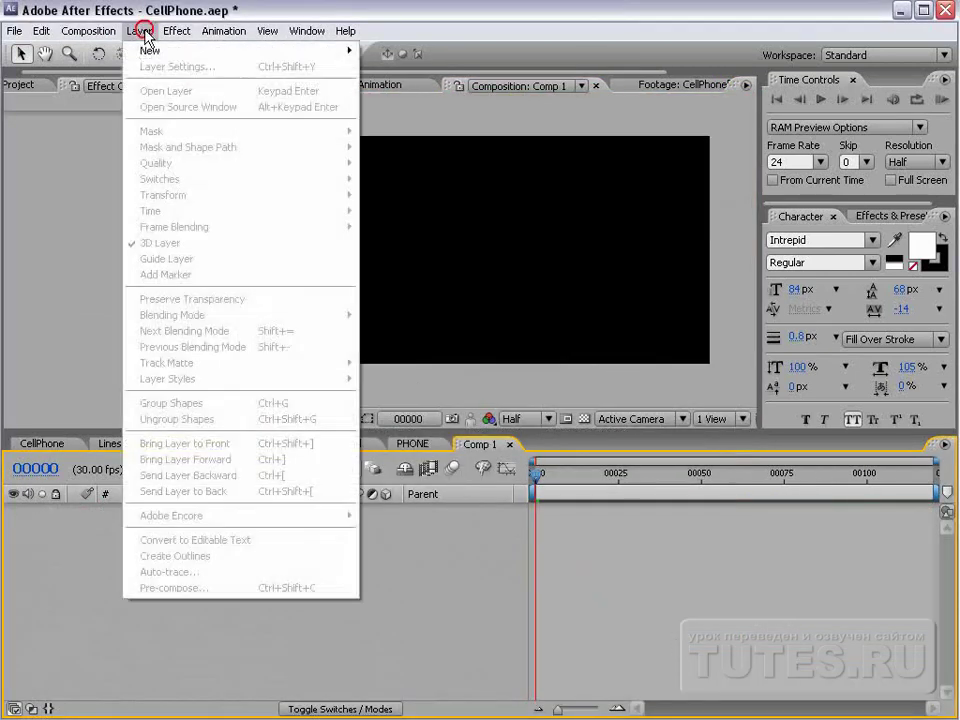
pyautogui.moveTo(326, 47)
pyautogui.click(375, 66)
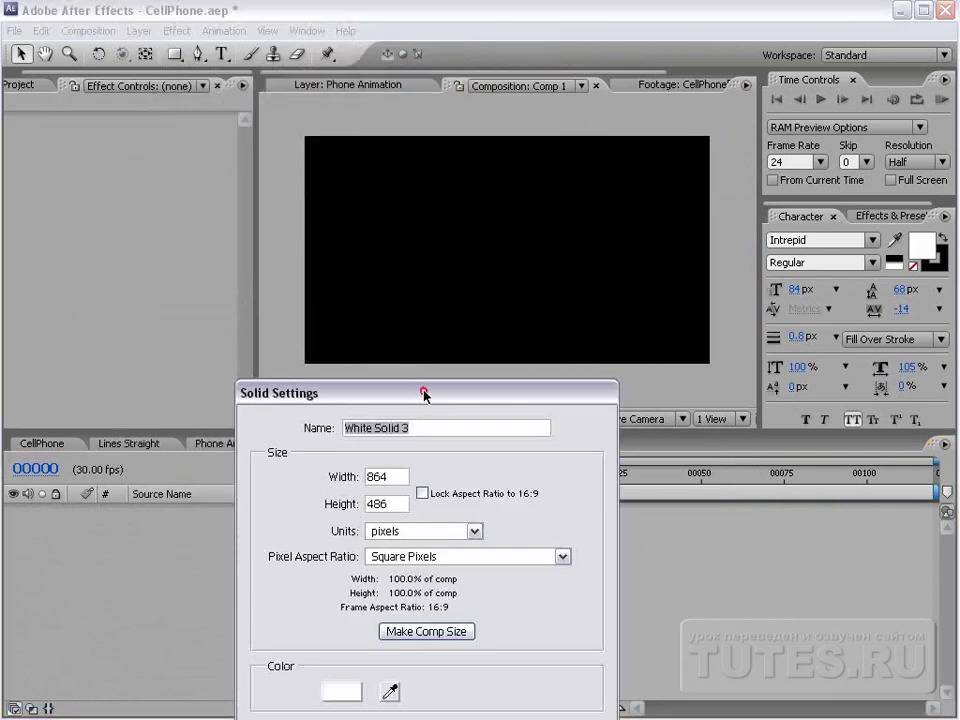
pyautogui.moveTo(418, 402); pyautogui.dragTo(407, 205)
pyautogui.click(318, 495)
pyautogui.moveTo(409, 636); pyautogui.dragTo(397, 288)
pyautogui.click(492, 570)
pyautogui.click(677, 336)
pyautogui.click(460, 542)
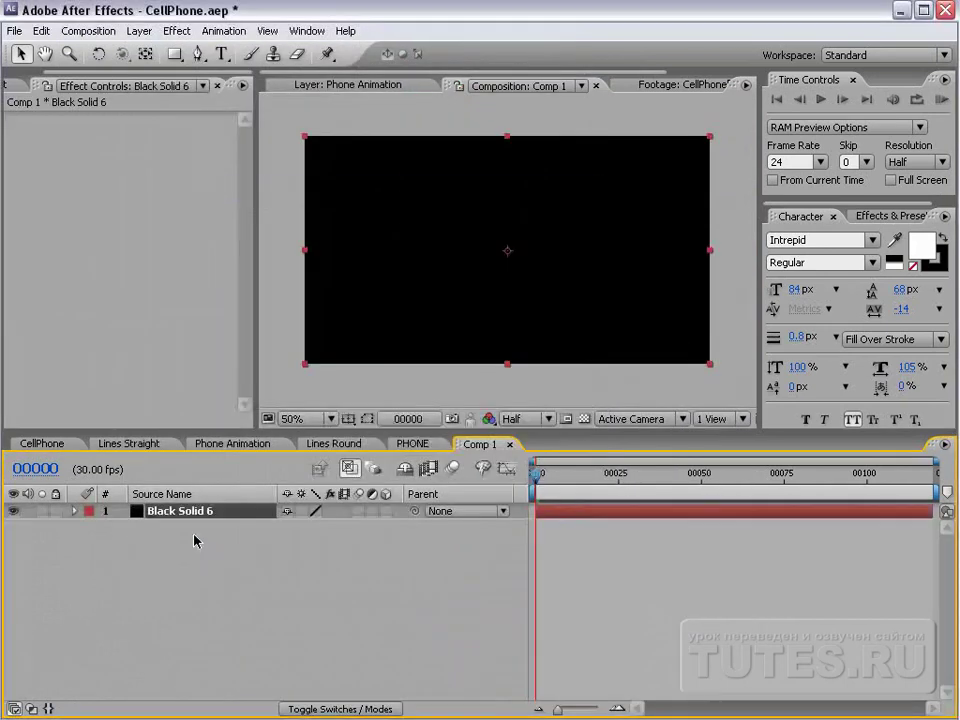
# Display the title- and action-safe guides and rename the black solid layer as Grad BG
pyautogui.press("'")
pyautogui.press('Return')
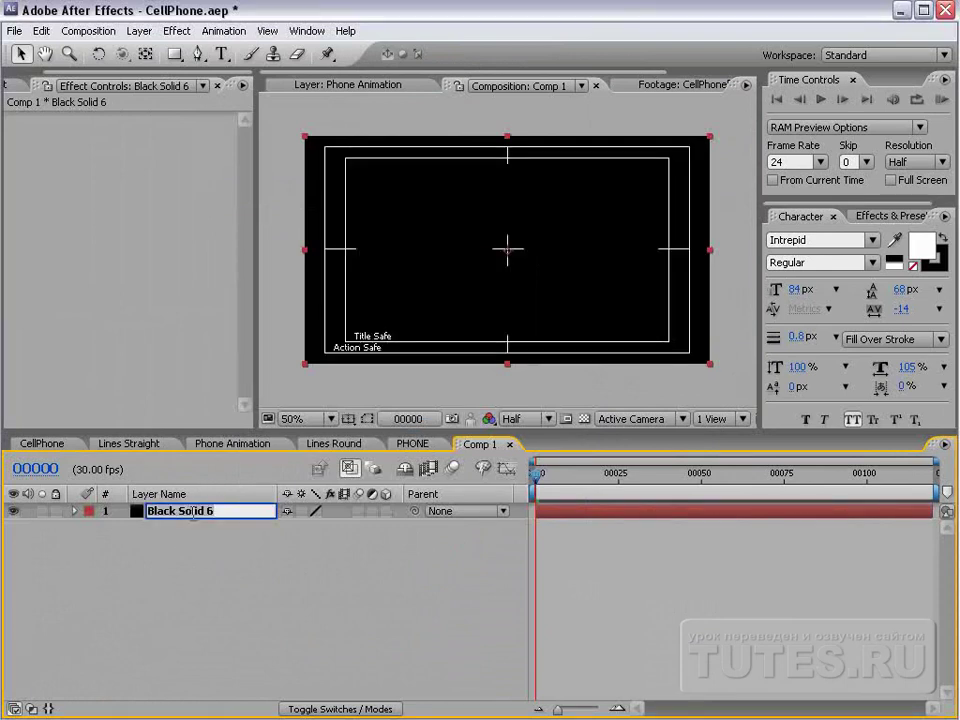
pyautogui.write('Grad BG')
pyautogui.press('Return')
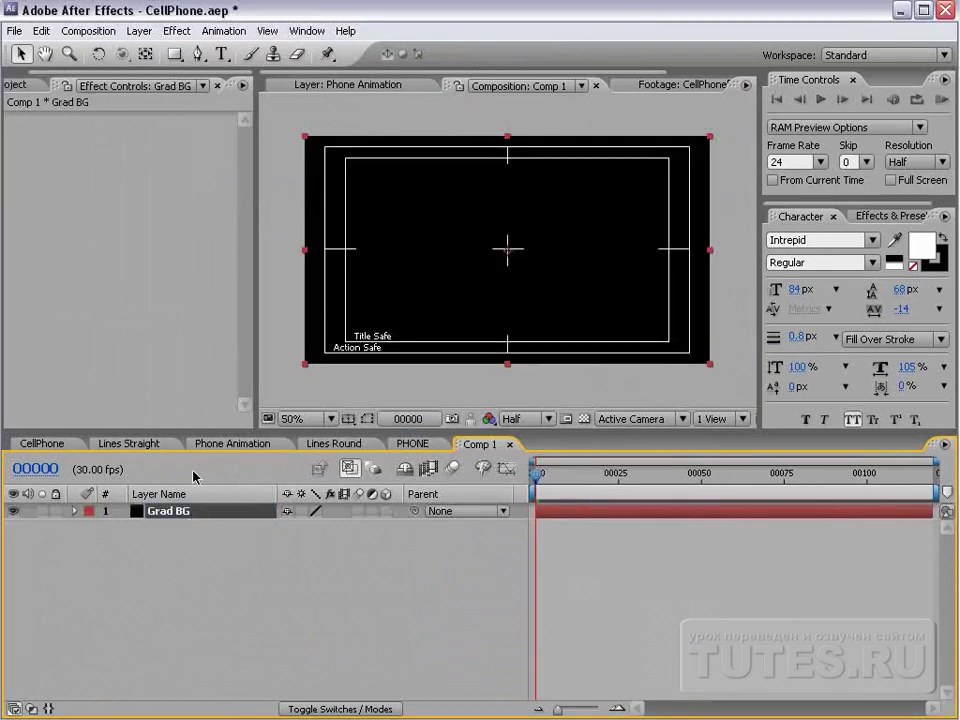
# Apply the Ramp effect to the Grad BG layer
pyautogui.click(177, 30)
pyautogui.moveTo(250, 268)
pyautogui.click(410, 602)
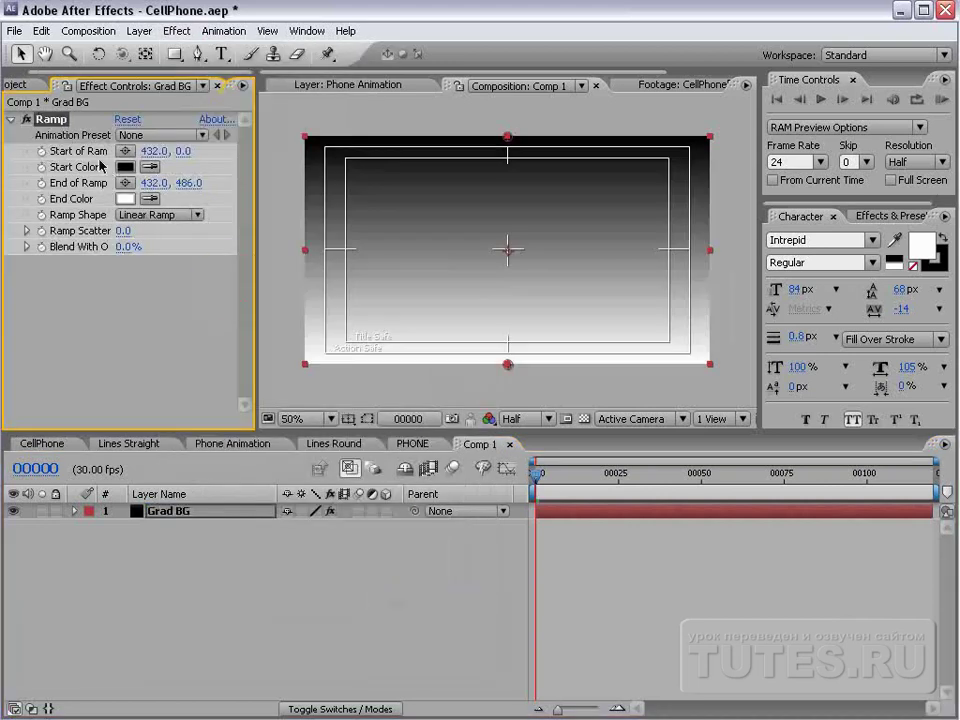
# Give the ramp a dark red start color and a black end color, and change its shape to Radial Ramp
pyautogui.click(125, 167)
pyautogui.moveTo(422, 437); pyautogui.dragTo(536, 430)
pyautogui.click(678, 336)
pyautogui.click(125, 199)
pyautogui.moveTo(392, 482); pyautogui.dragTo(495, 575)
pyautogui.click(682, 336)
pyautogui.click(160, 214)
pyautogui.click(150, 232)
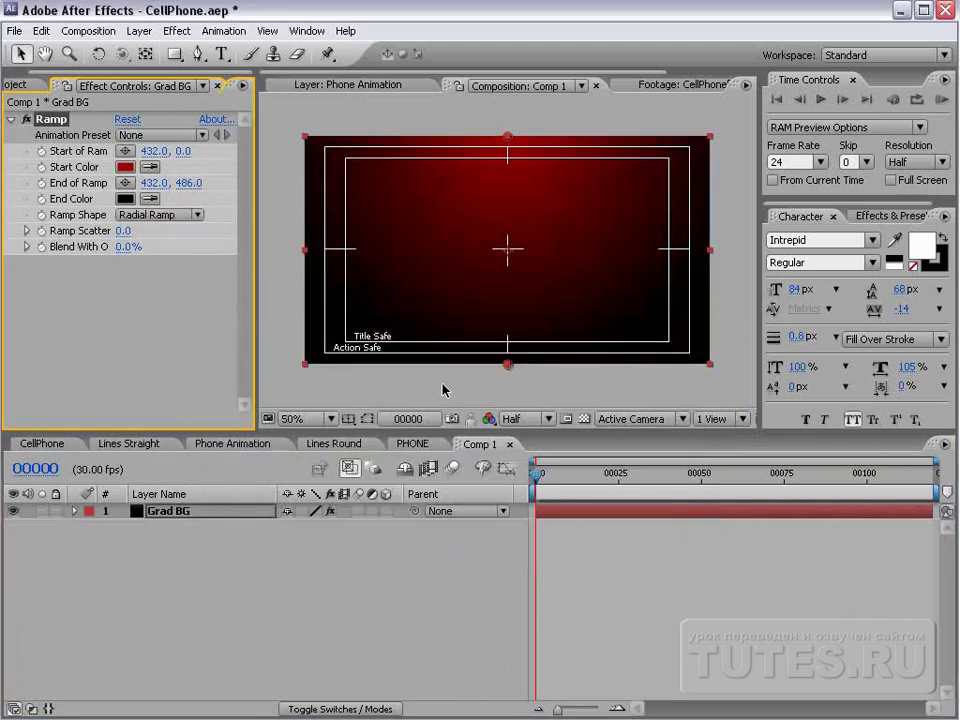
# Hide the safe guides and move the ramp's start point to 432, -40 and its end point to 432, 600
pyautogui.press("'")
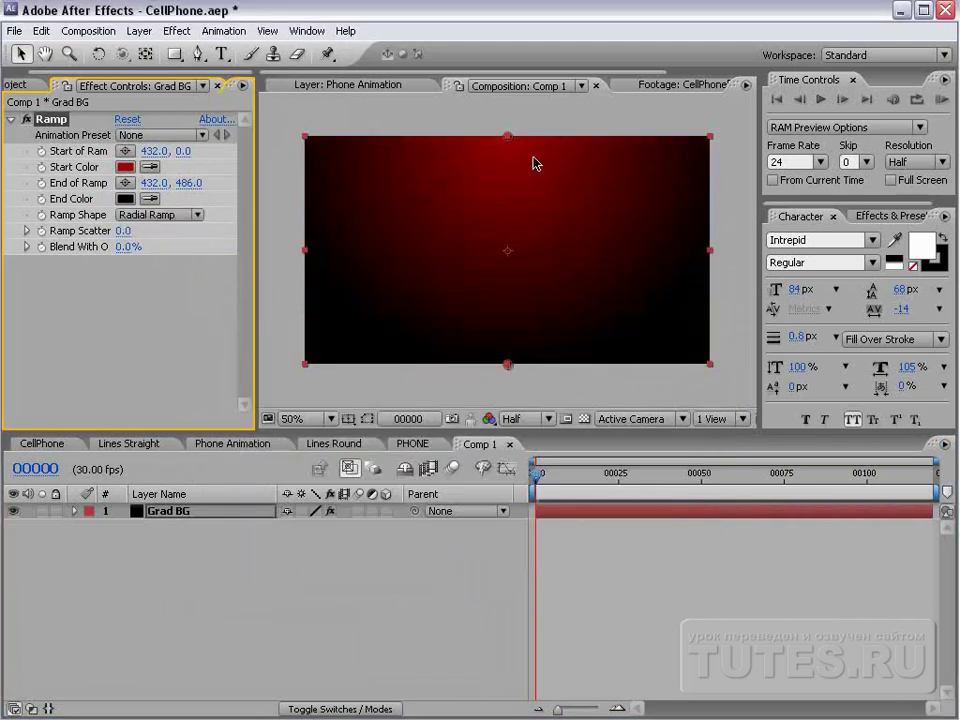
pyautogui.moveTo(507, 144); pyautogui.dragTo(507, 120)
pyautogui.press('.')
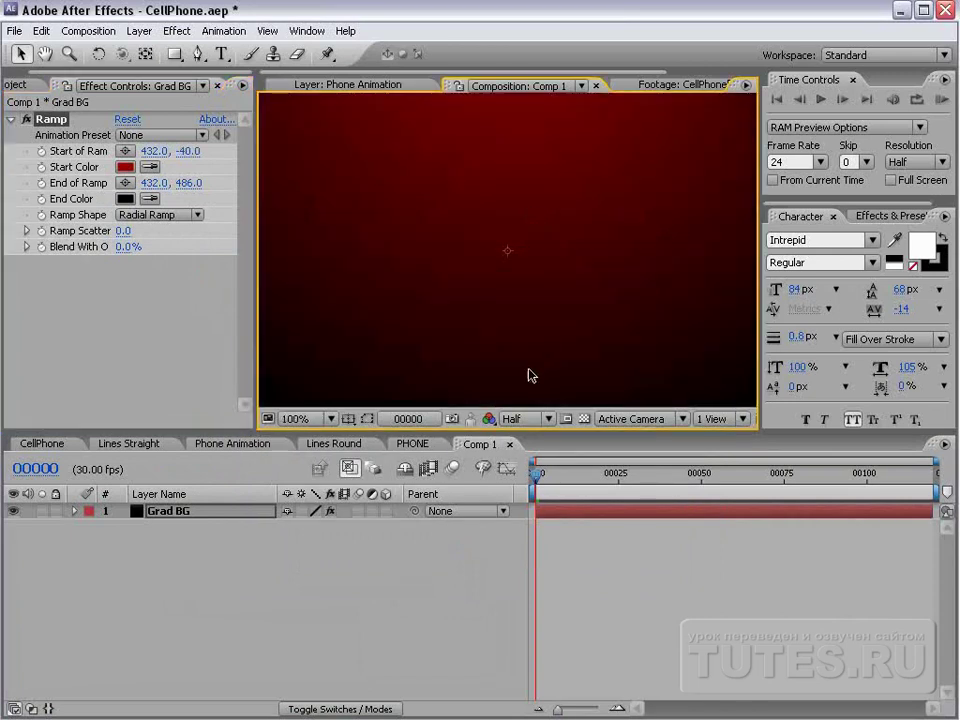
pyautogui.press(',')
pyautogui.moveTo(507, 364); pyautogui.dragTo(507, 417)
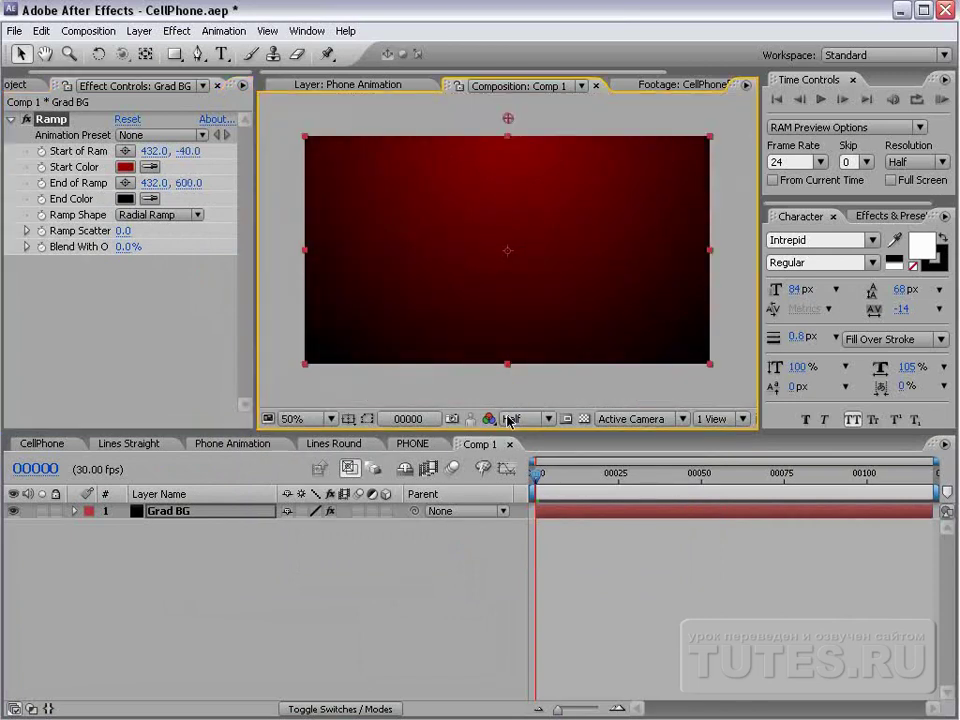
pyautogui.click(638, 572)
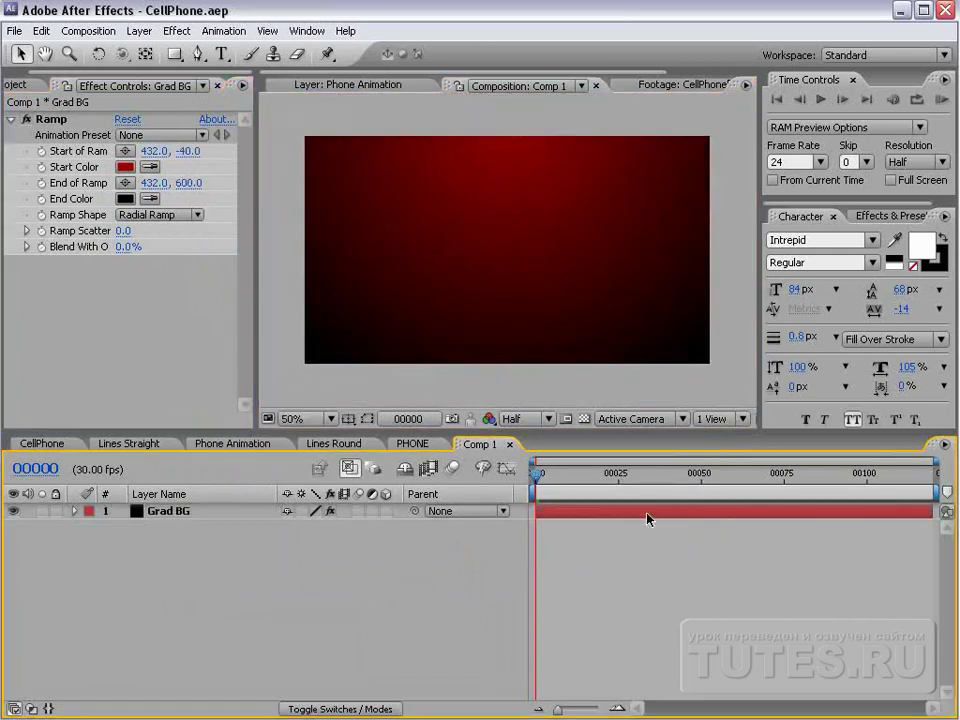
# Create a new black solid above the Grad BG layer and apply the Fractal Noise effect to it
pyautogui.click(139, 31)
pyautogui.moveTo(148, 50)
pyautogui.click(423, 68)
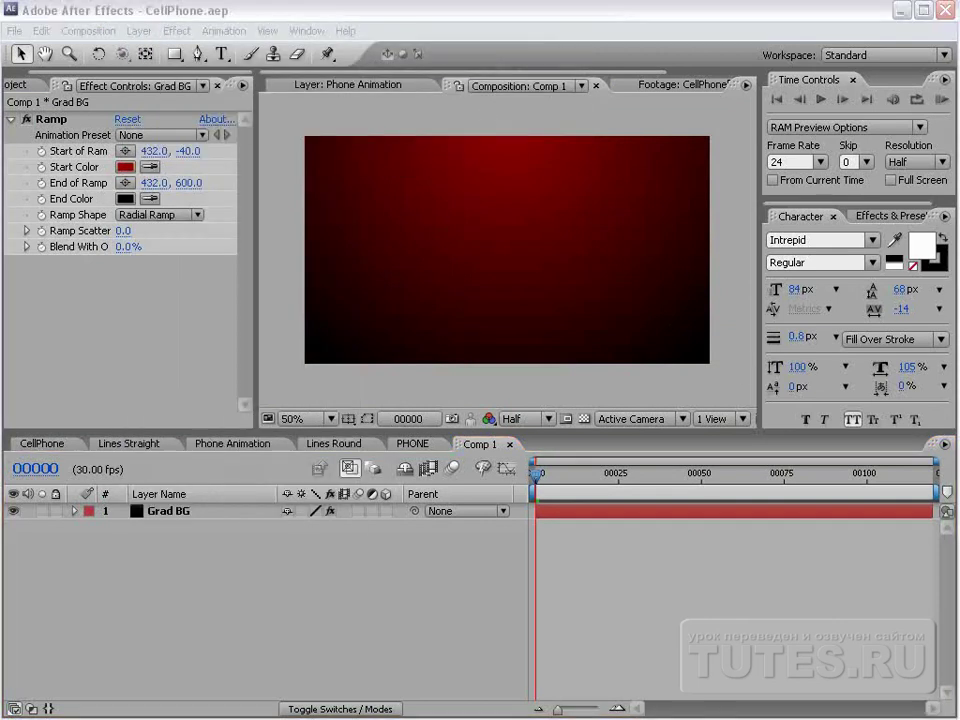
pyautogui.click(491, 611)
pyautogui.click(186, 30)
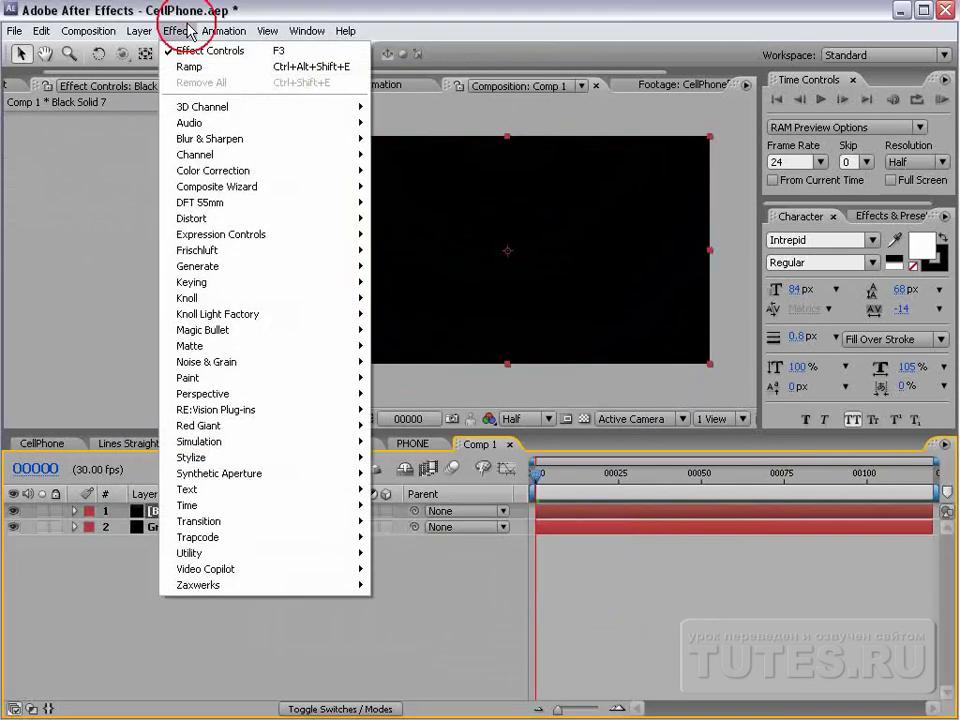
pyautogui.click(208, 364)
pyautogui.click(430, 396)
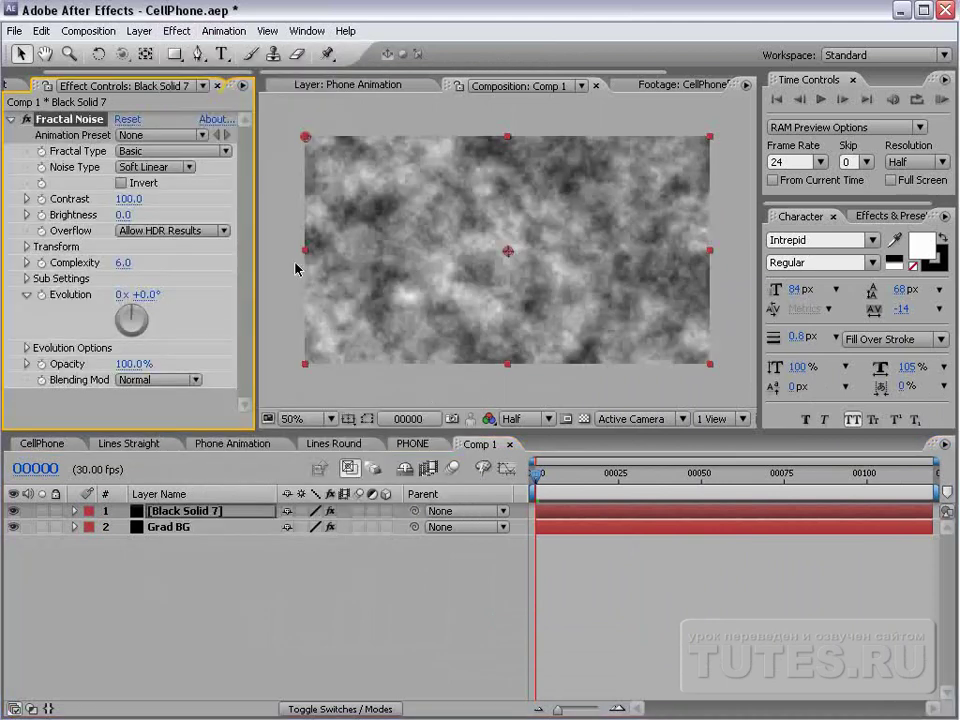
# Turn off Uniform Scaling in the Fractal Noise transform settings and raise the noise's Scale Height to 5013.3
pyautogui.click(26, 247)
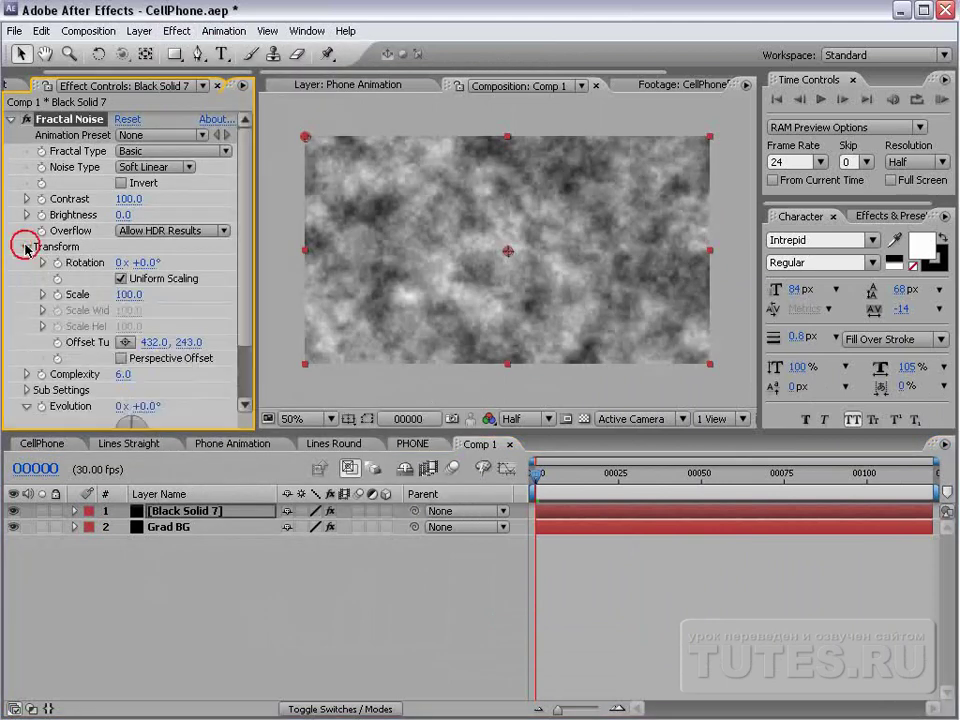
pyautogui.click(121, 279)
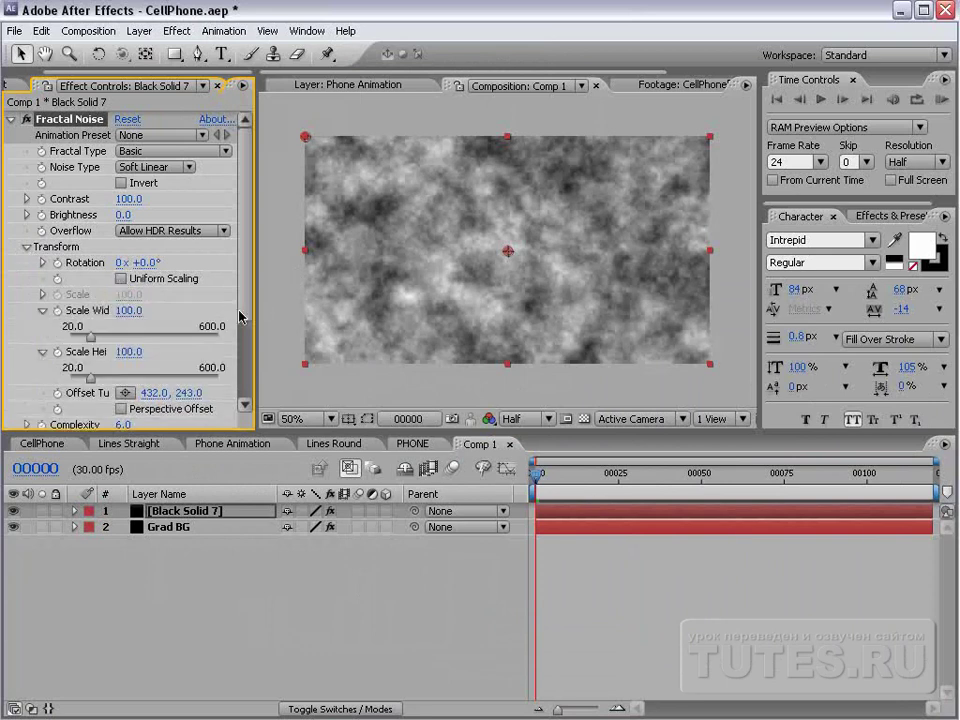
pyautogui.moveTo(128, 352)
pyautogui.mouseDown()
pyautogui.moveTo(182, 399)
pyautogui.moveTo(557, 334)
pyautogui.moveTo(632, 335)
pyautogui.mouseUp()
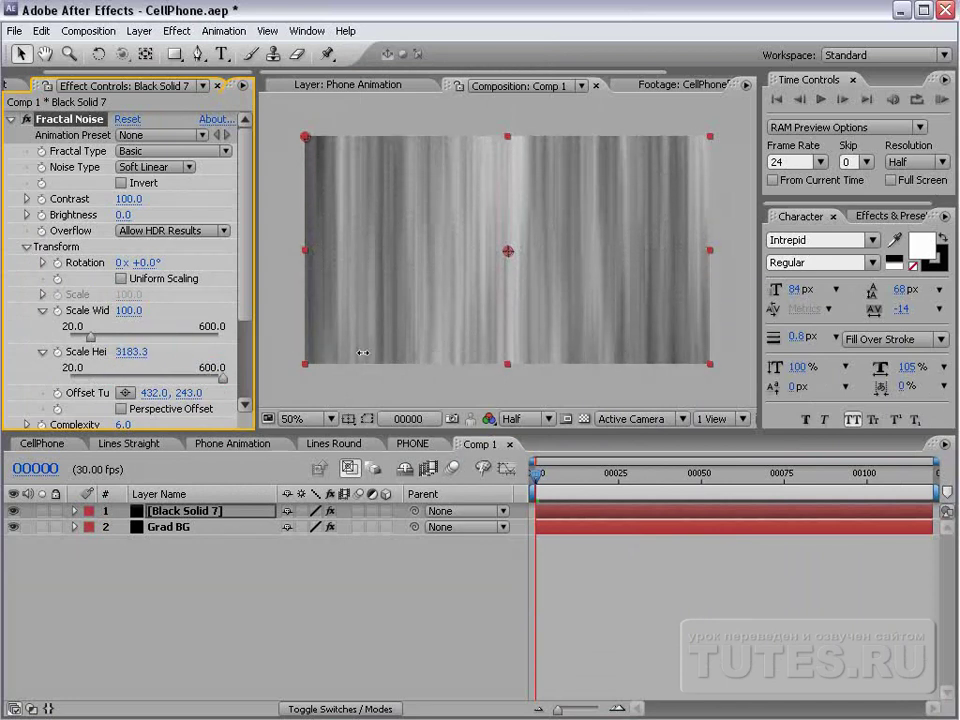
pyautogui.moveTo(472, 362); pyautogui.dragTo(476, 324)
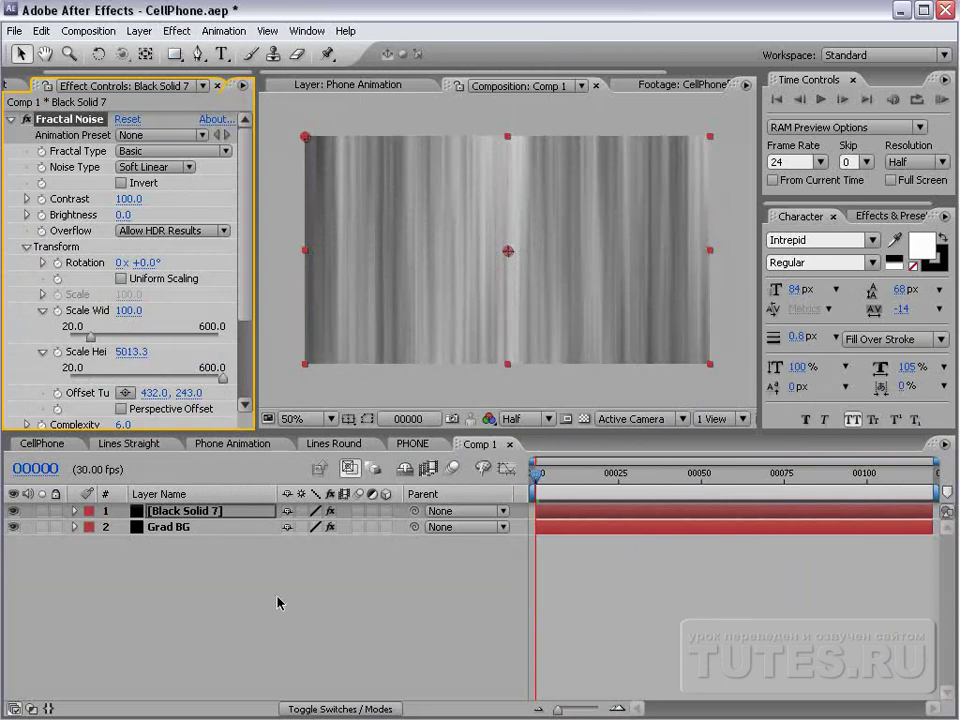
# Try the Add blending mode on the fractal noise layer, and set its mode to Multiply
pyautogui.press('F4')
pyautogui.click(306, 512)
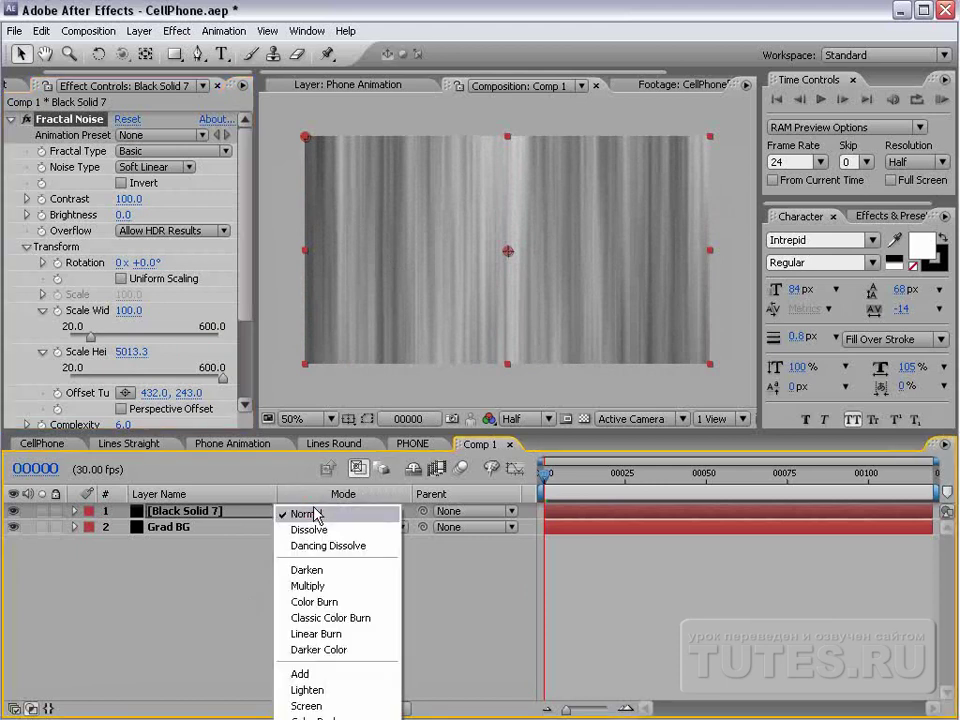
pyautogui.click(325, 674)
pyautogui.click(306, 511)
pyautogui.click(300, 422)
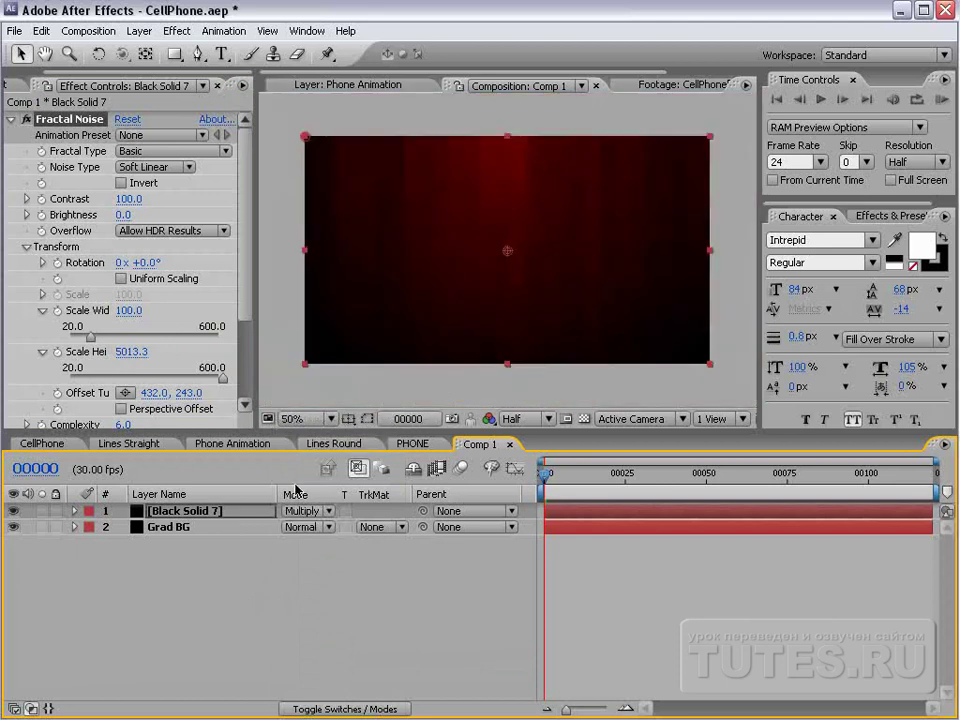
# Move the Grad BG layer's radial Ramp start to 432, -8 and its end to 432, 692
pyautogui.click(174, 529)
pyautogui.click(48, 118)
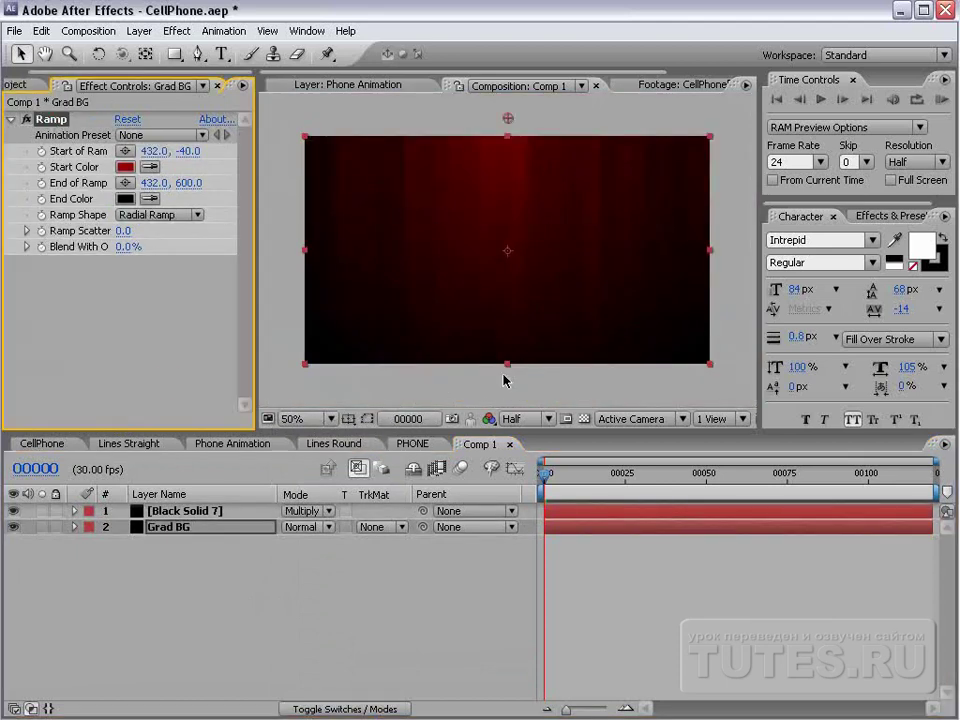
pyautogui.press(',')
pyautogui.moveTo(508, 338)
pyautogui.mouseDown()
pyautogui.moveTo(508, 388)
pyautogui.moveTo(508, 356)
pyautogui.mouseUp()
pyautogui.press('.')
pyautogui.moveTo(507, 120); pyautogui.dragTo(508, 142)
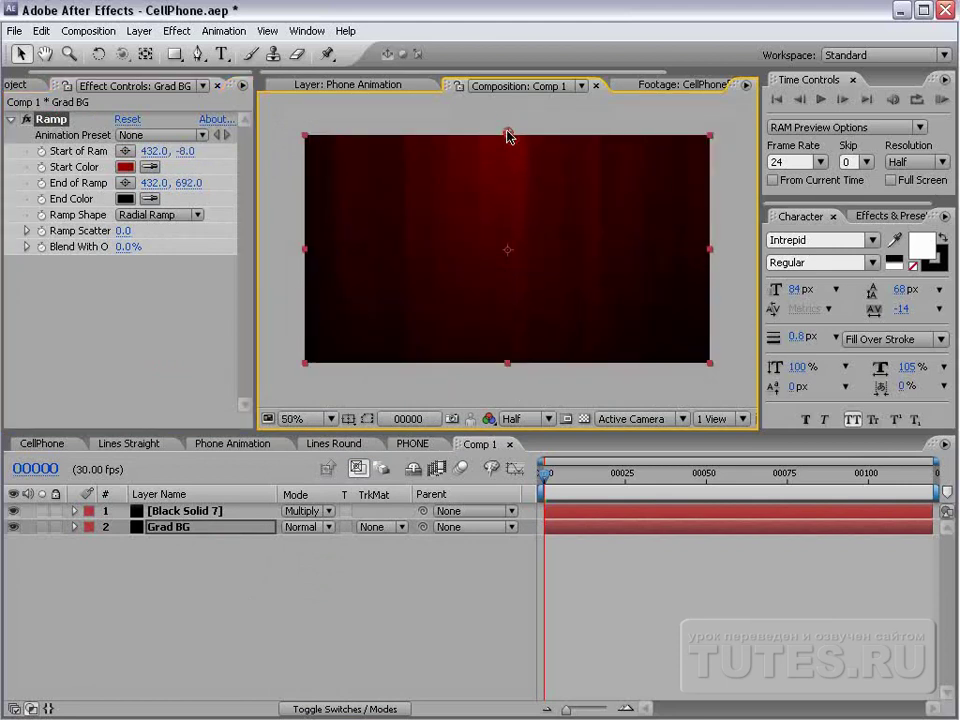
# Brighten the Ramp's red Start Color on Grad BG and check the composition enlarged
pyautogui.click(125, 167)
pyautogui.moveTo(464, 419); pyautogui.dragTo(474, 396)
pyautogui.click(652, 336)
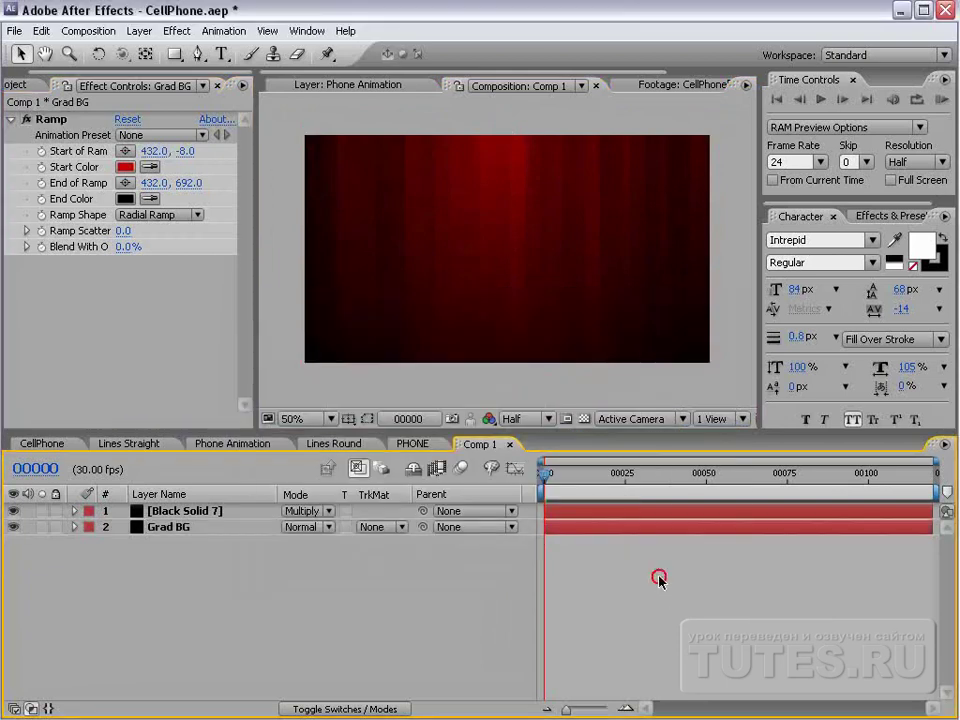
pyautogui.press('`')
pyautogui.press('`')
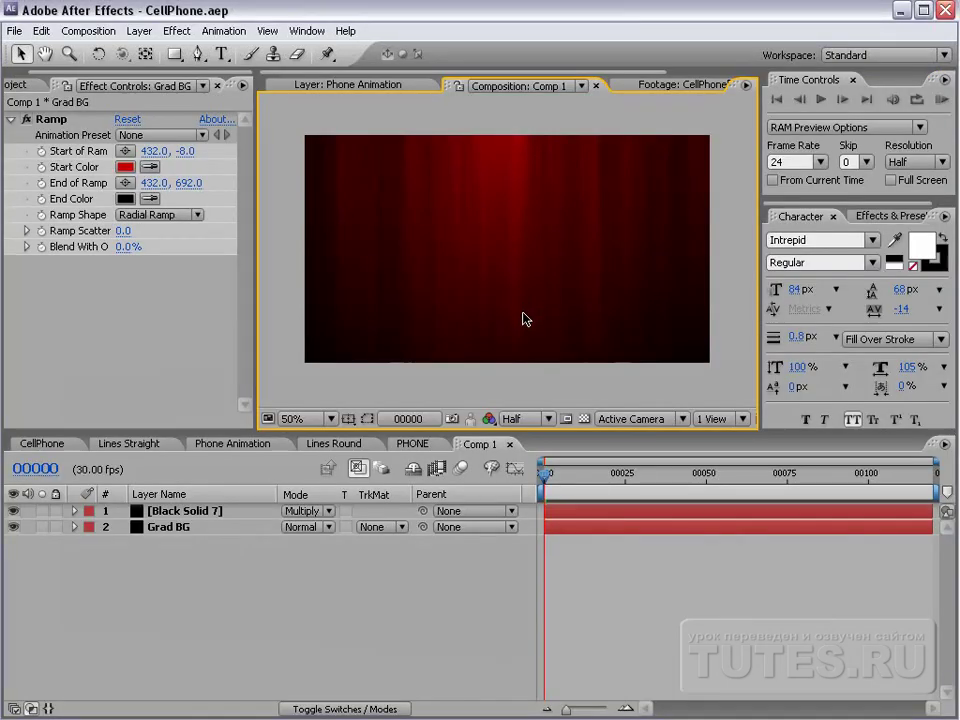
# Create an 864 x 486 solid, sampling its red from the background and adjusting it to a deep red
pyautogui.click(139, 31)
pyautogui.moveTo(160, 51)
pyautogui.click(428, 66)
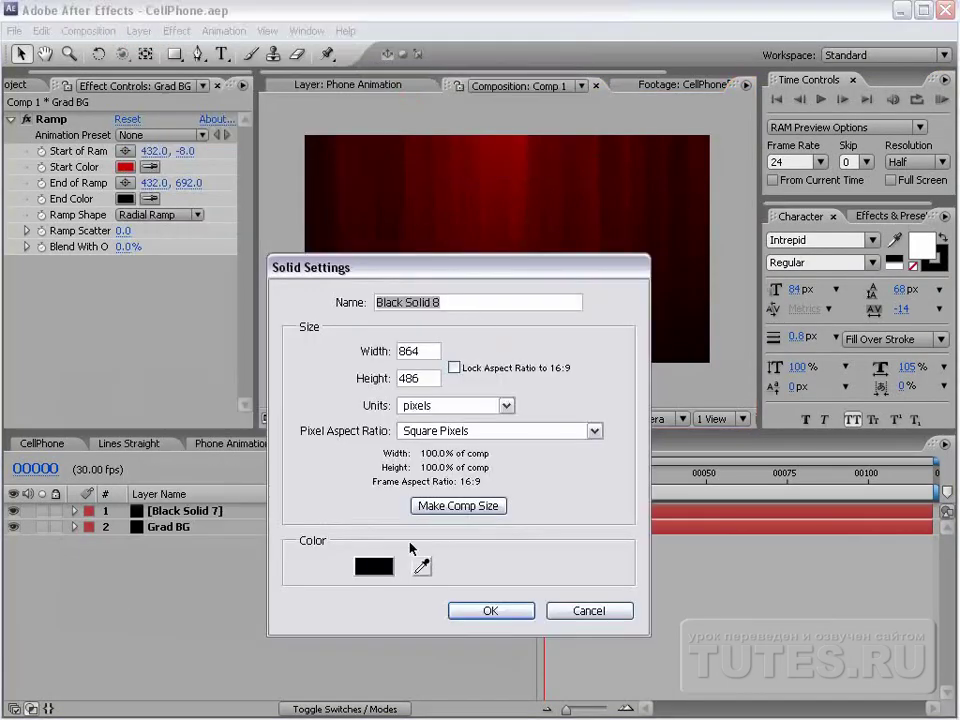
pyautogui.click(421, 567)
pyautogui.click(522, 168)
pyautogui.click(372, 567)
pyautogui.moveTo(490, 452); pyautogui.dragTo(490, 403)
pyautogui.click(677, 336)
pyautogui.click(528, 609)
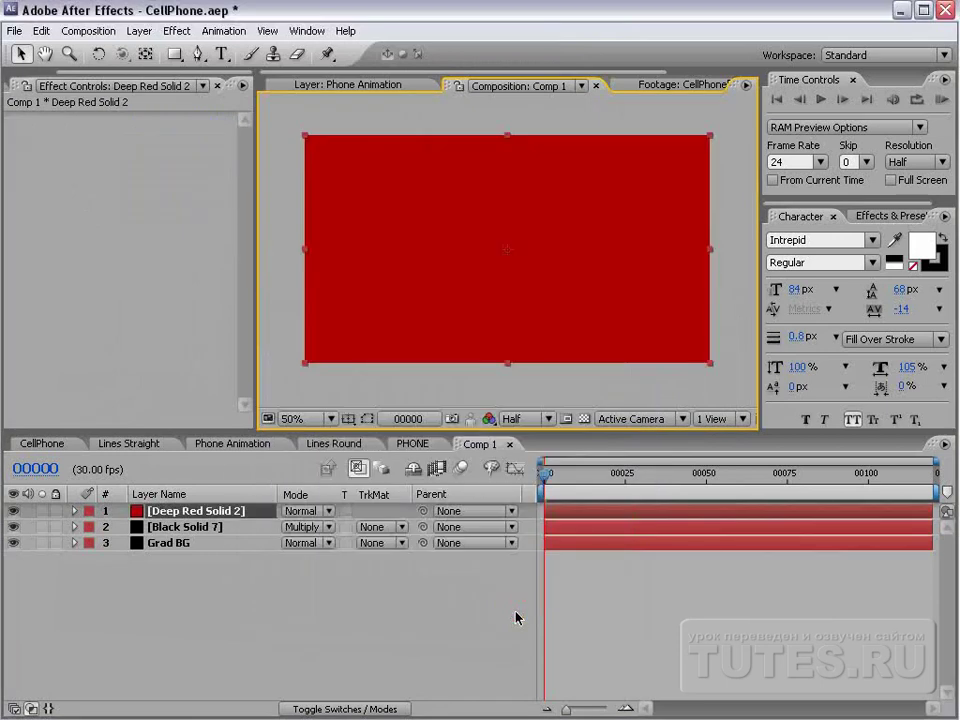
# Rename the Black Solid 7 layer as Fractal Noise BG
pyautogui.click(162, 528)
pyautogui.press('Return')
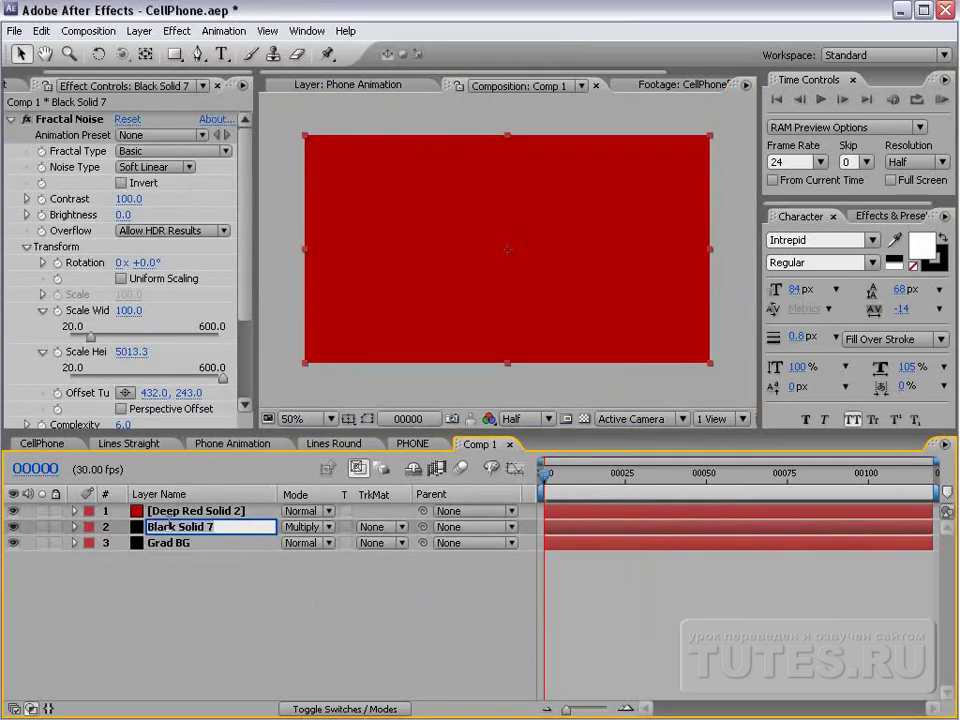
pyautogui.write('Fractal No')
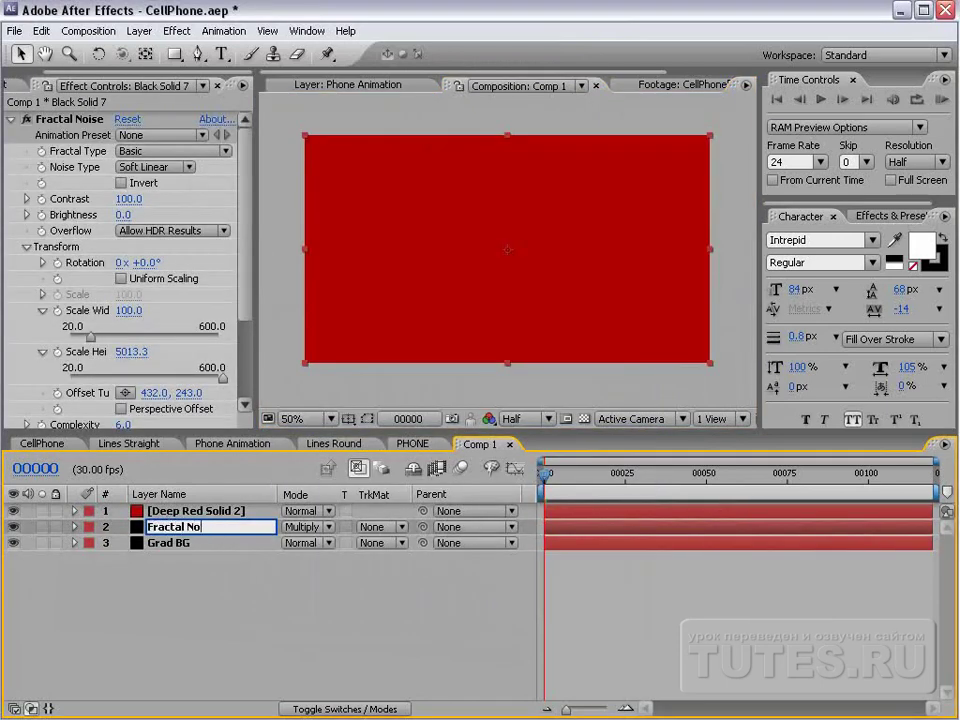
pyautogui.write('ise BG')
pyautogui.press('Return')
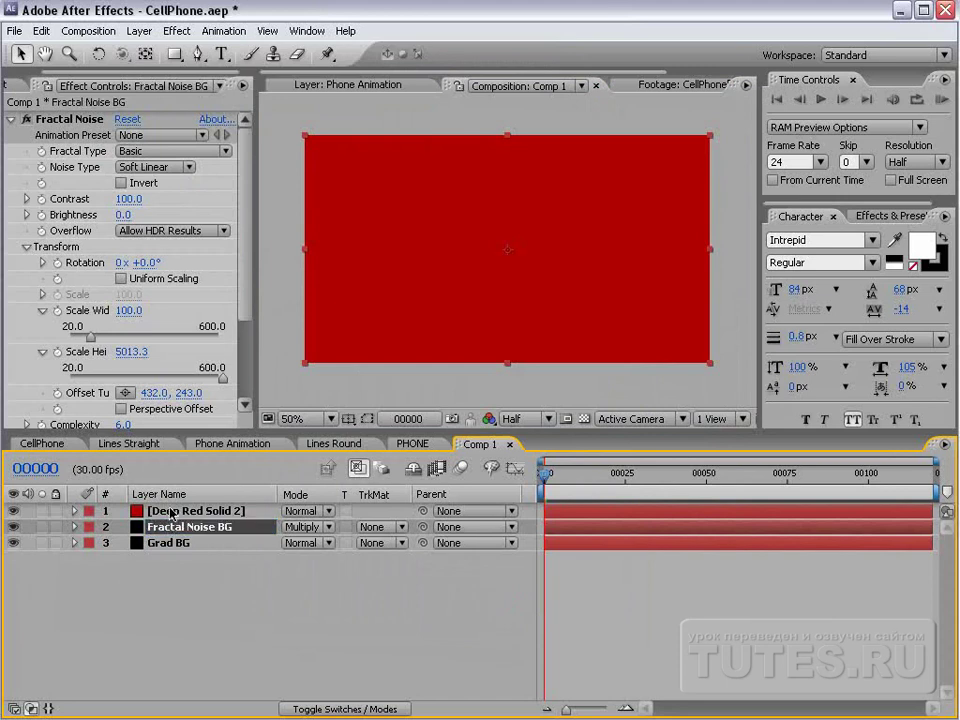
# Draw a wide rectangular mask over the lower half of the deep red solid and feather it 79 pixels
pyautogui.click(170, 511)
pyautogui.press('t')
pyautogui.click(208, 608)
pyautogui.click(190, 511)
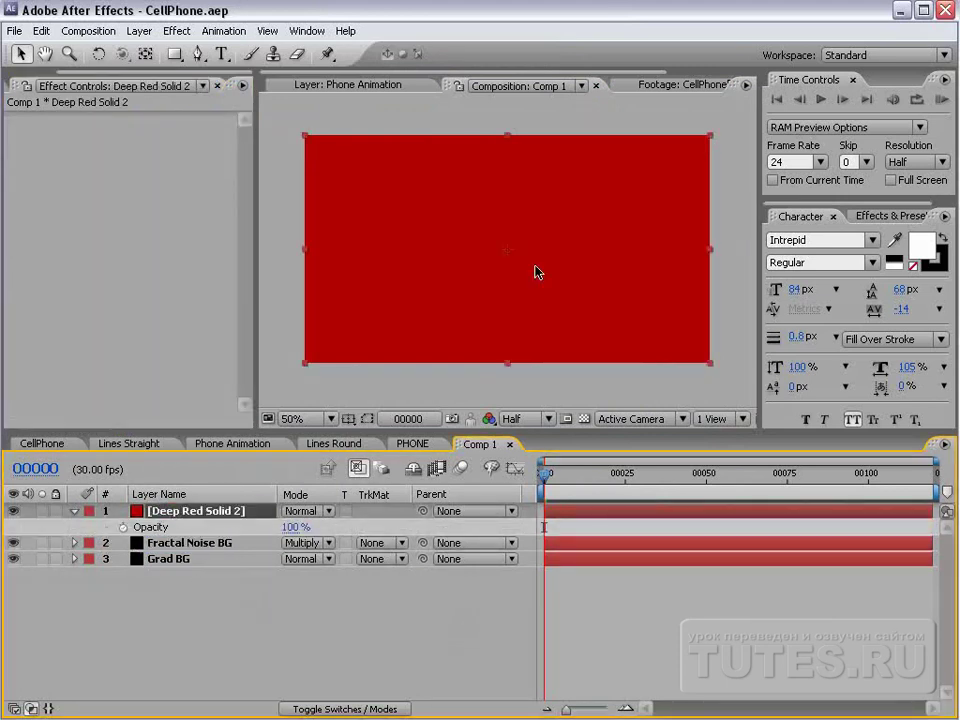
pyautogui.click(172, 55)
pyautogui.press(',')
pyautogui.moveTo(315, 248); pyautogui.dragTo(723, 353)
pyautogui.press('f')
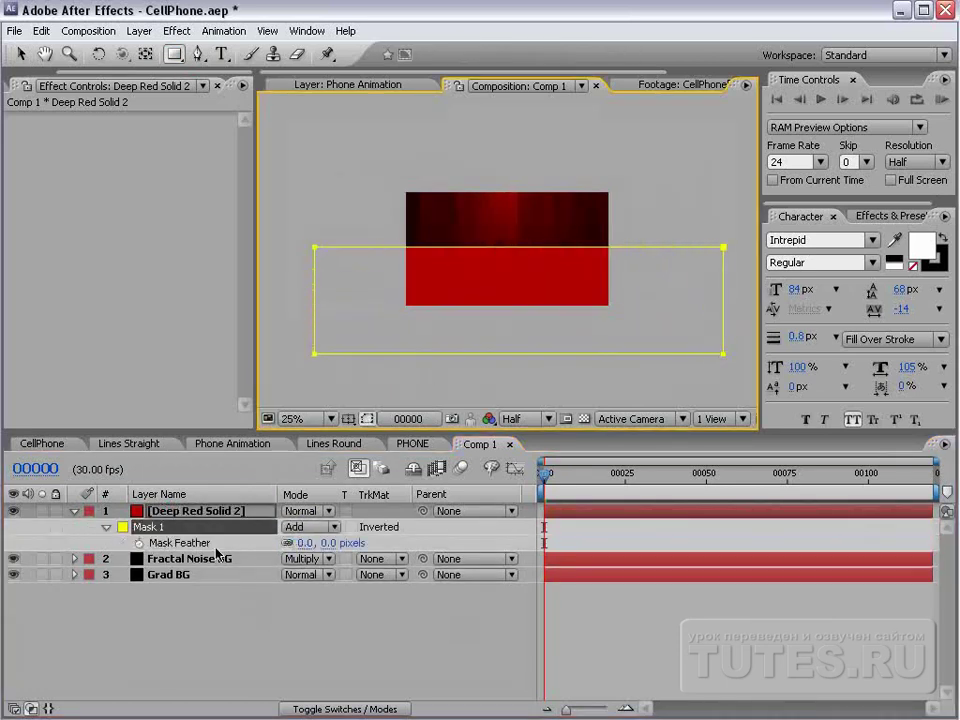
pyautogui.moveTo(330, 549); pyautogui.dragTo(409, 549)
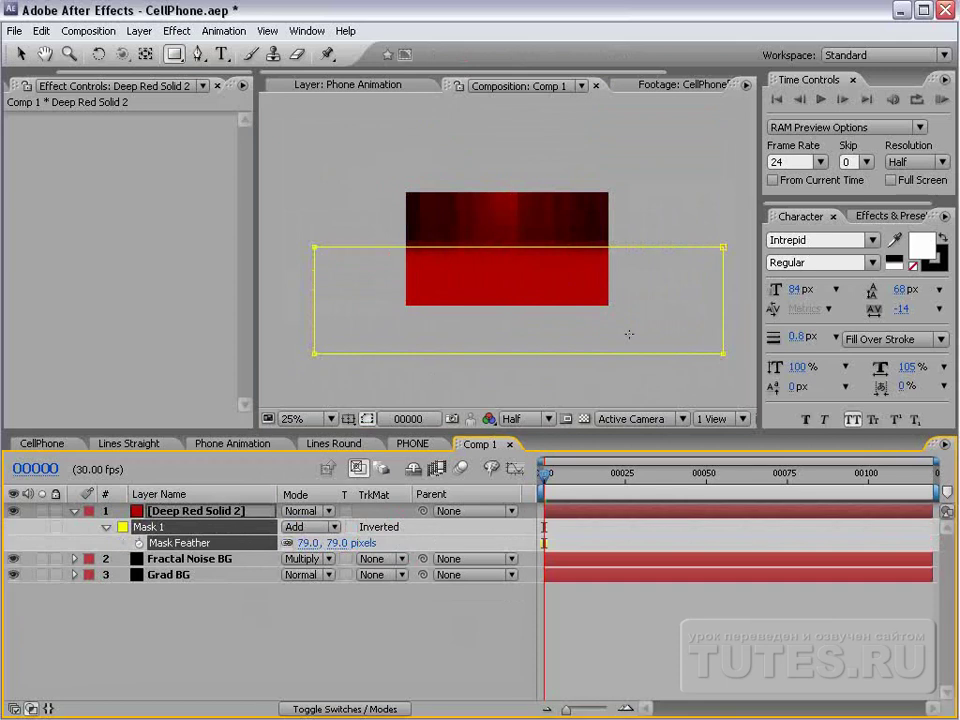
# Move the deep red solid's mask down so its upper edge sits about two thirds down the frame
pyautogui.press('v')
pyautogui.doubleClick(724, 247)
pyautogui.moveTo(620, 281); pyautogui.dragTo(629, 307)
pyautogui.press('.')
# Set the deep red solid's opacity to 34% and its blending mode to Add
pyautogui.click(190, 511)
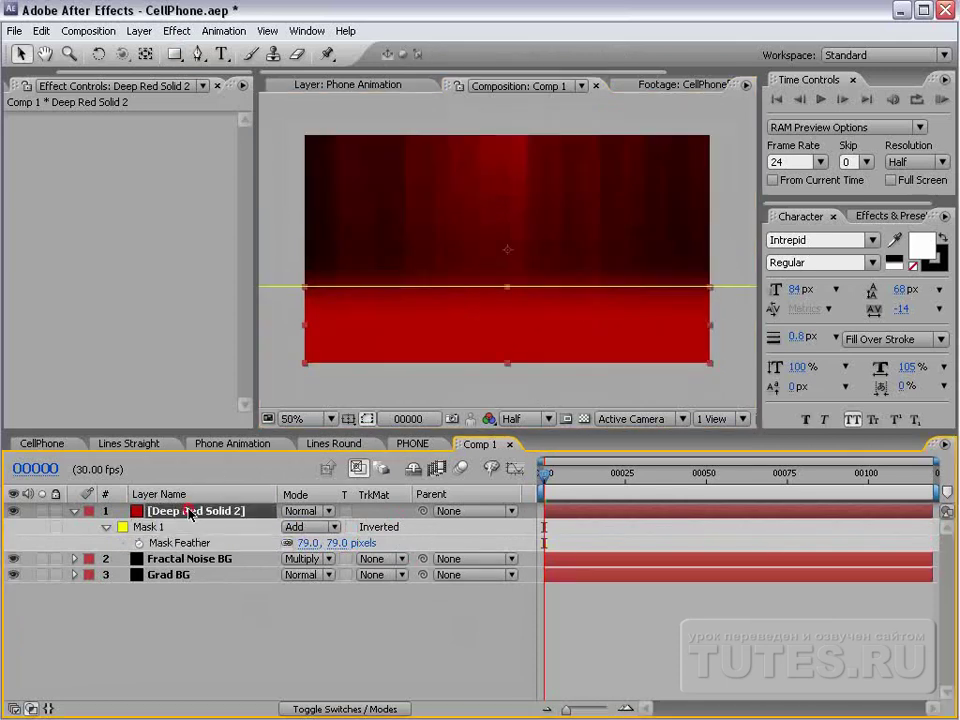
pyautogui.press('t')
pyautogui.moveTo(299, 528); pyautogui.dragTo(245, 528)
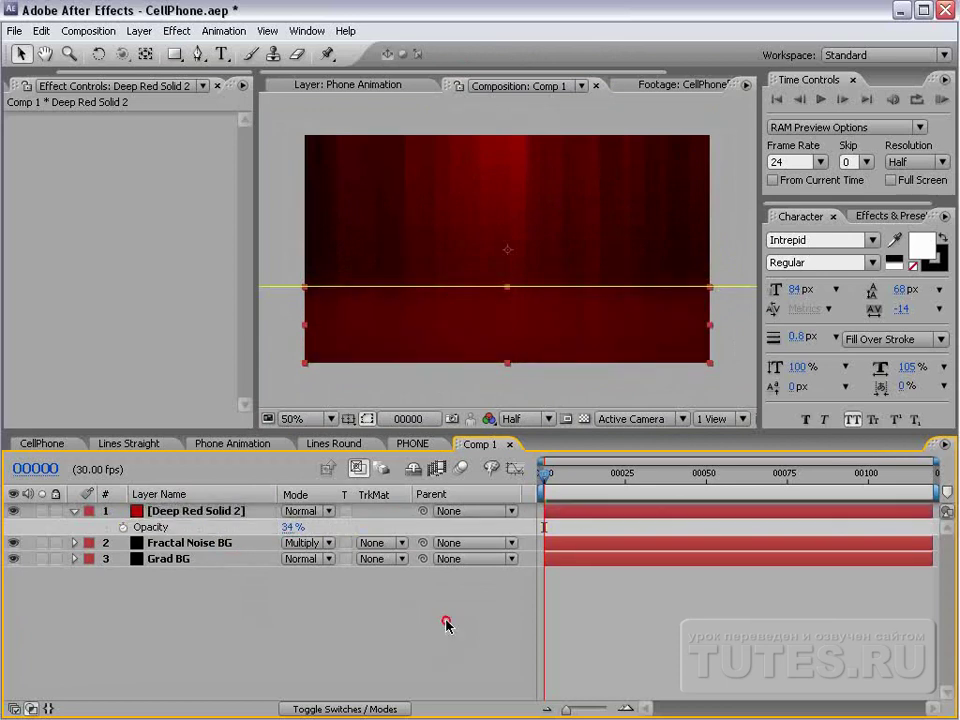
pyautogui.click(318, 511)
pyautogui.click(322, 673)
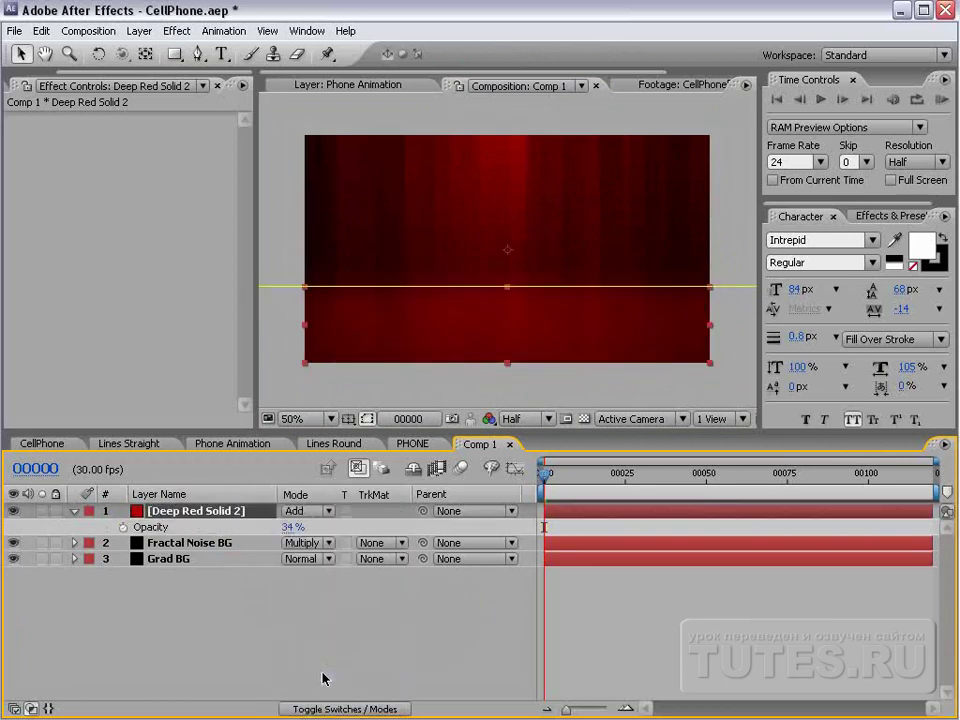
# Reduce the deep red solid's mask feather to 32 pixels and collapse the layer's properties
pyautogui.press('f')
pyautogui.moveTo(320, 545); pyautogui.dragTo(273, 545)
pyautogui.click(653, 649)
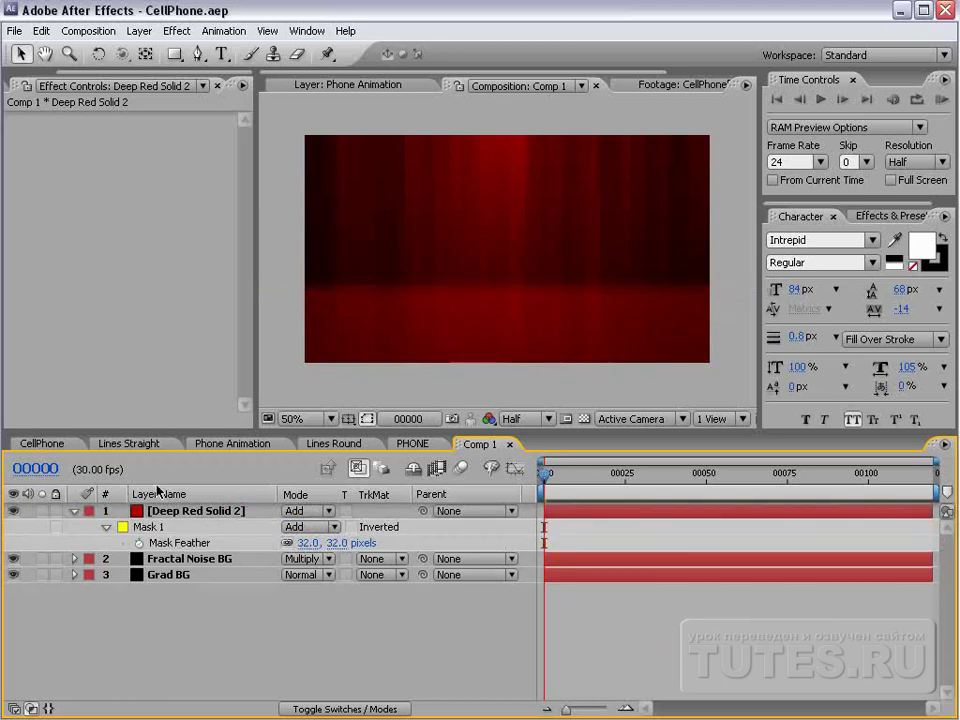
pyautogui.click(74, 511)
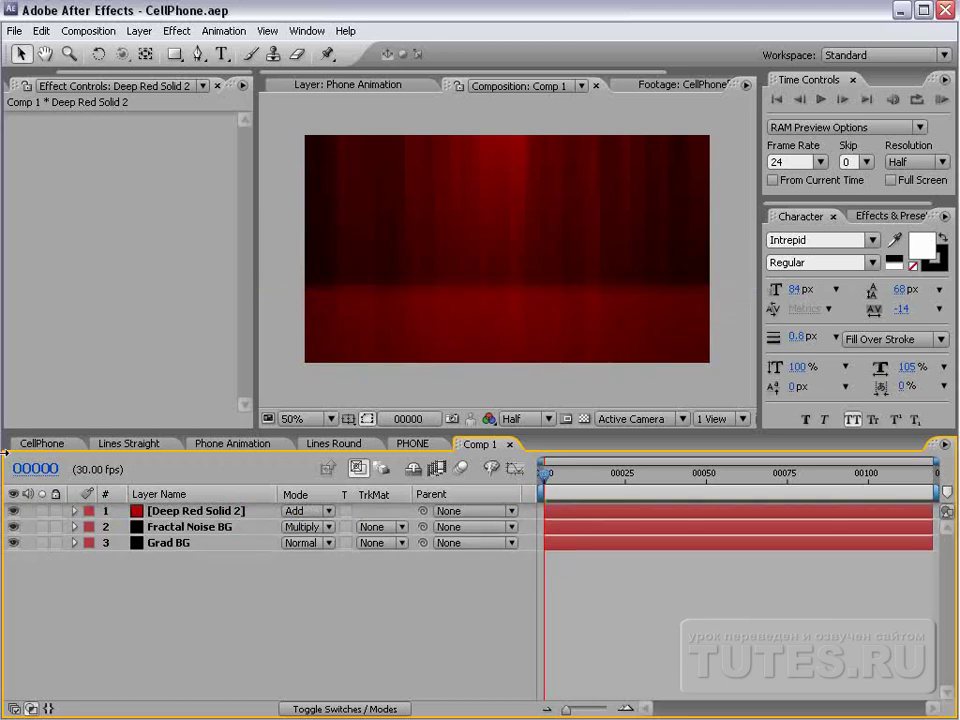
# Look at the finished CellPhone composition for reference and return to Comp 1
pyautogui.click(41, 443)
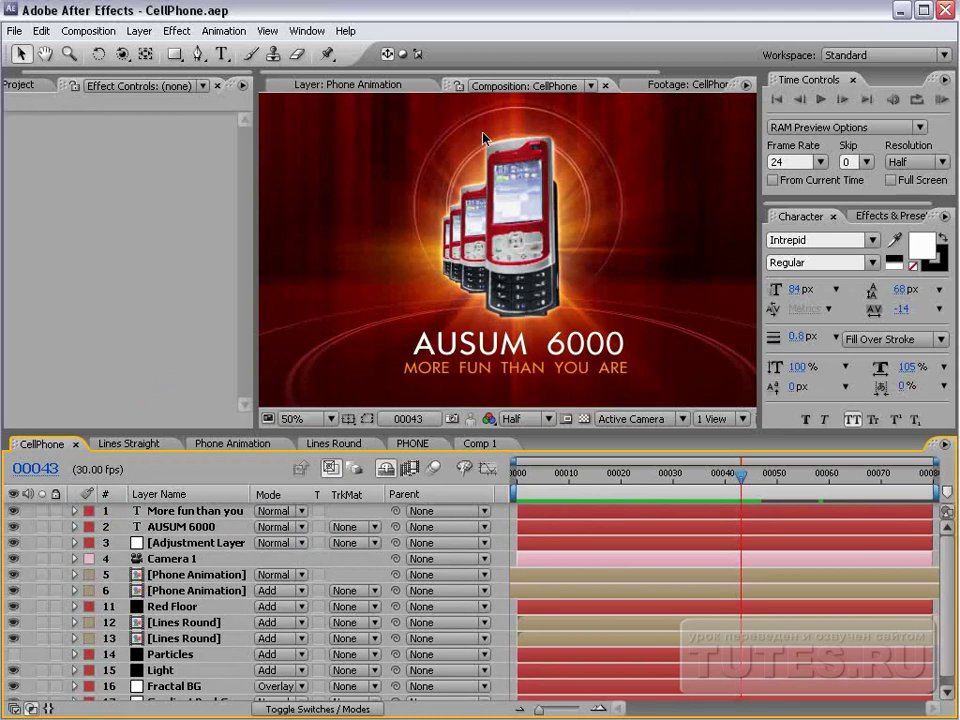
pyautogui.click(479, 443)
pyautogui.click(596, 619)
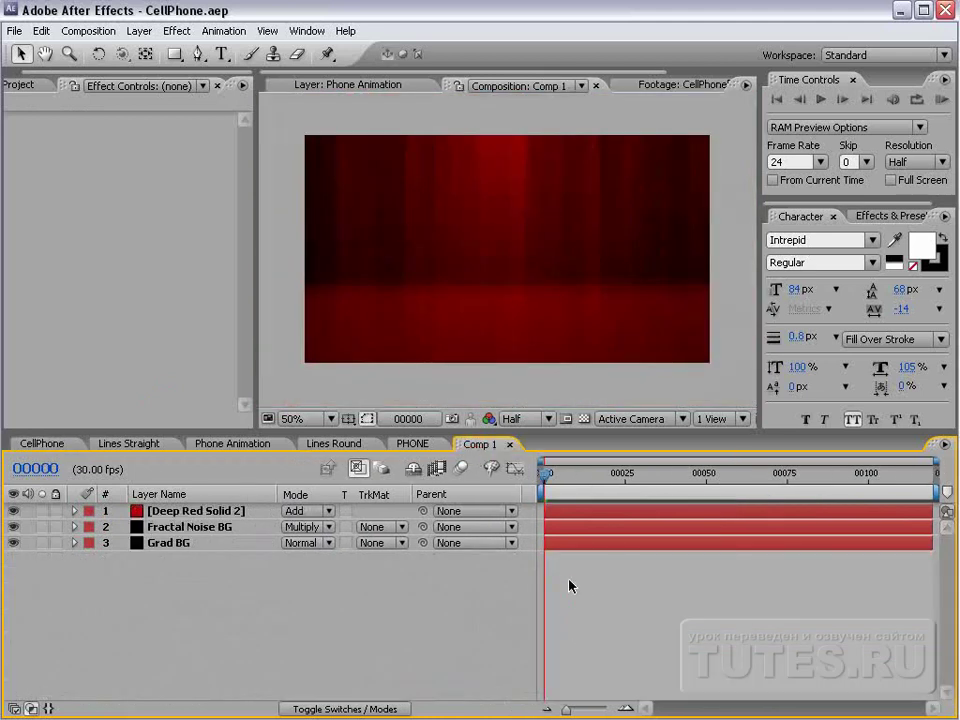
# Create a new 864 x 486 composition named Circle, 120 frames long at 30 fps
pyautogui.click(88, 30)
pyautogui.click(98, 50)
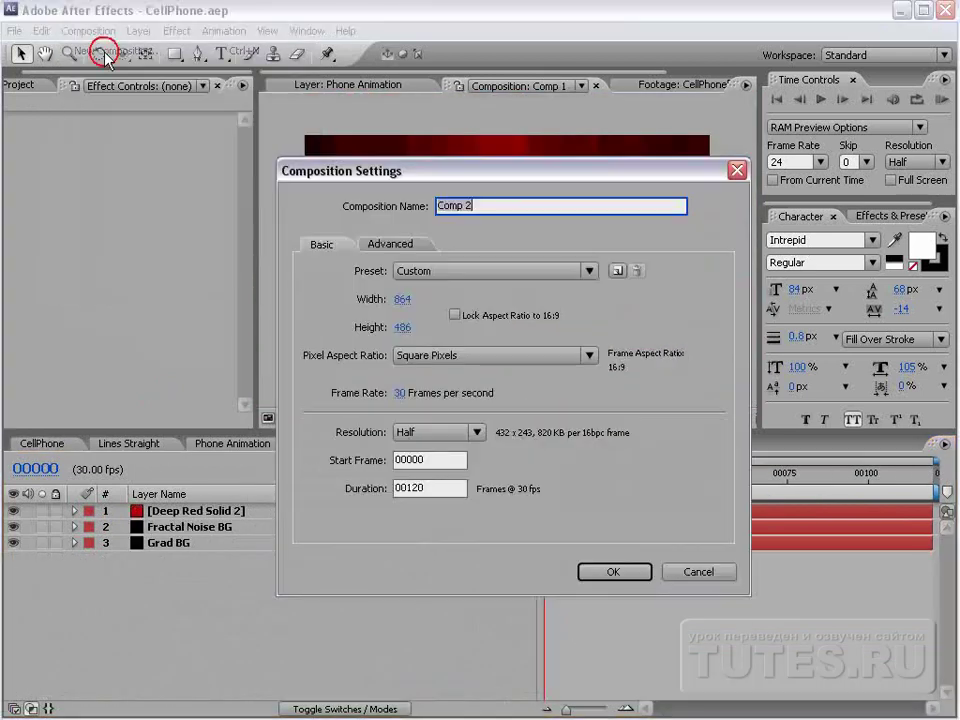
pyautogui.click(487, 204)
pyautogui.doubleClick(487, 204)
pyautogui.write('Circle')
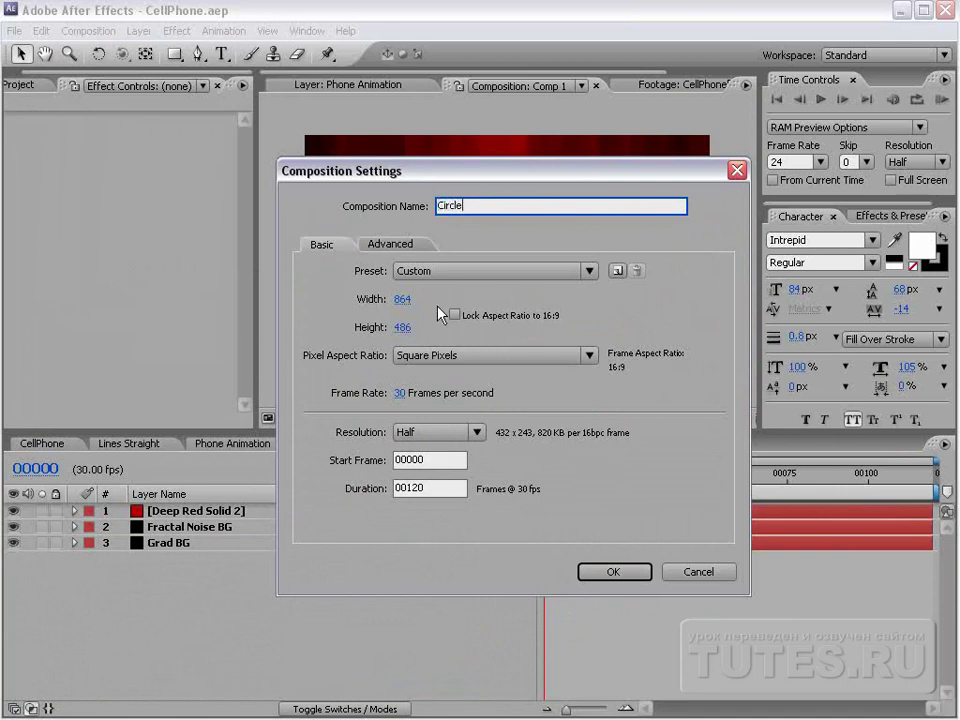
pyautogui.click(600, 573)
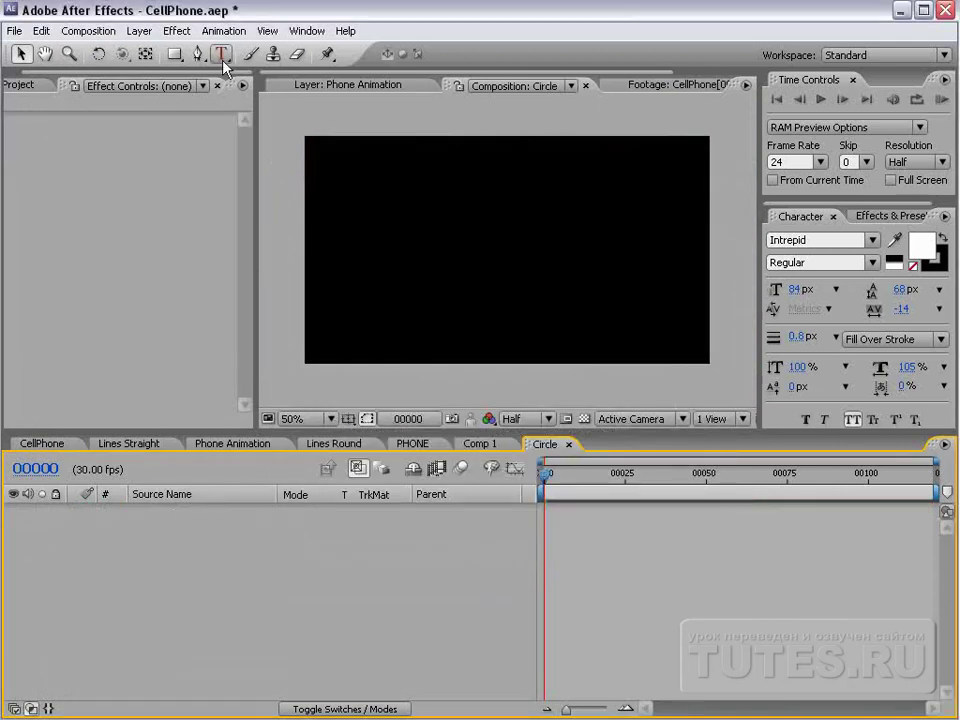
# Add an 864 x 486 deep red solid to the Circle composition
pyautogui.click(139, 31)
pyautogui.moveTo(150, 69)
pyautogui.click(390, 67)
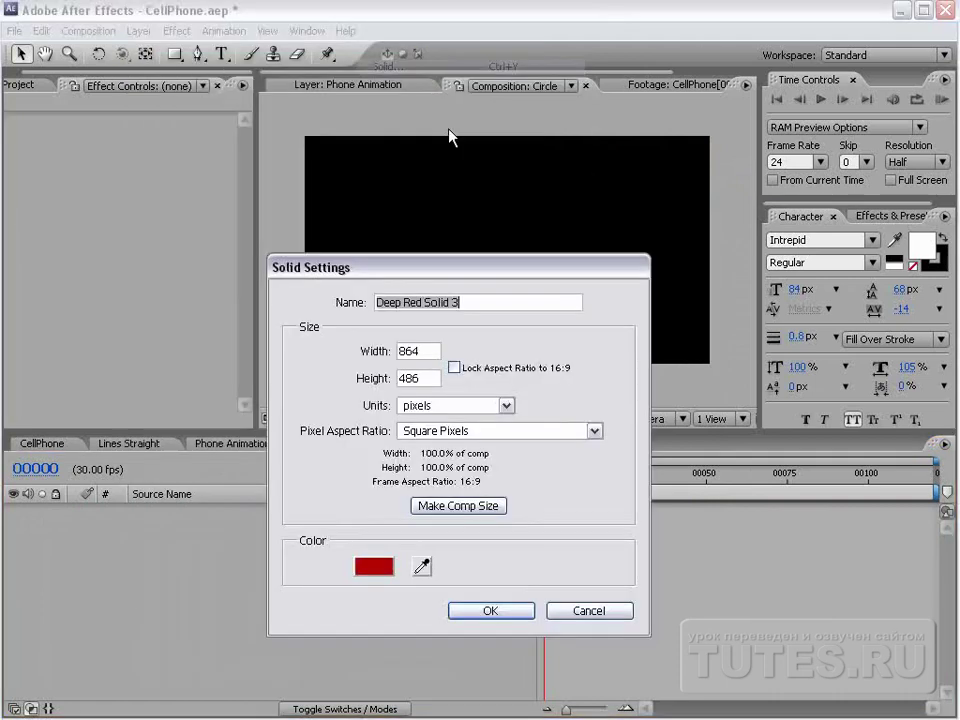
pyautogui.click(484, 611)
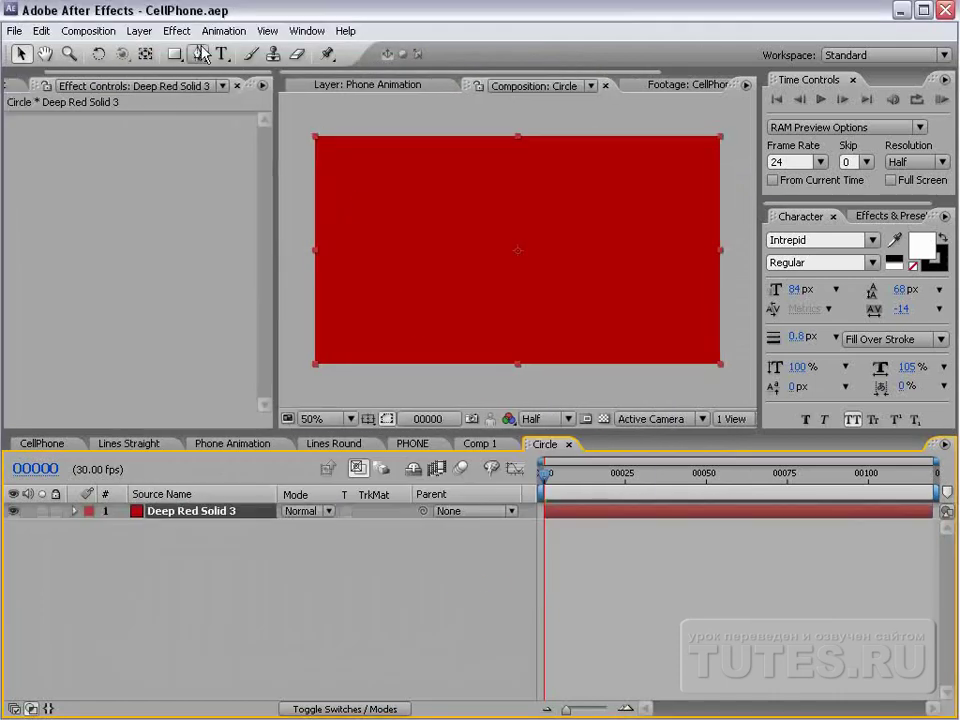
# Apply the Fractal Noise effect to the solid in the Circle composition
pyautogui.click(176, 31)
pyautogui.moveTo(212, 364)
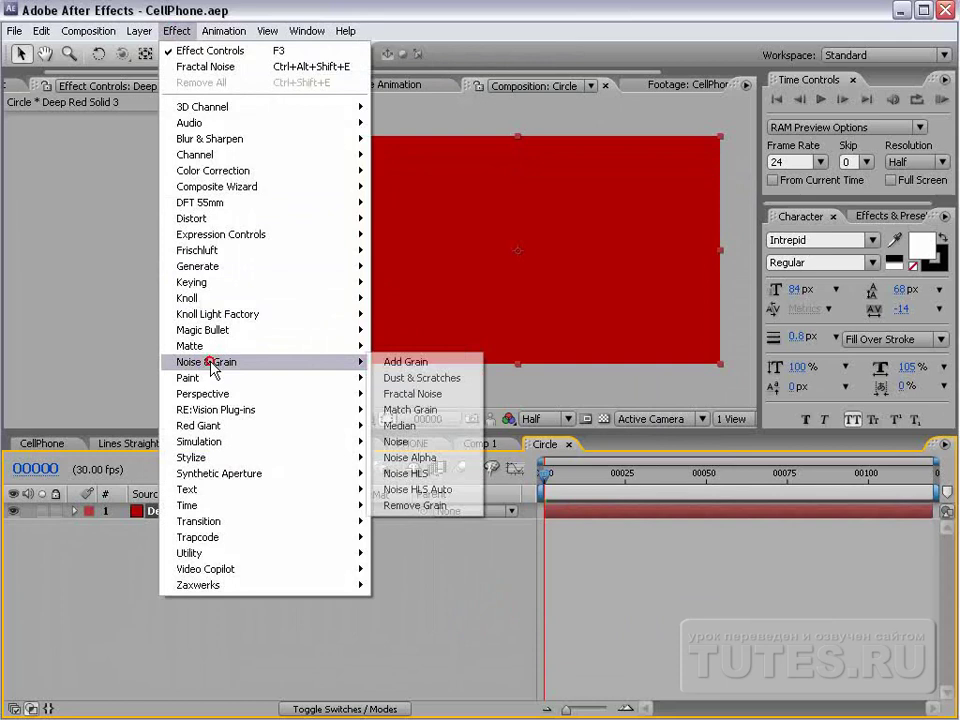
pyautogui.click(437, 394)
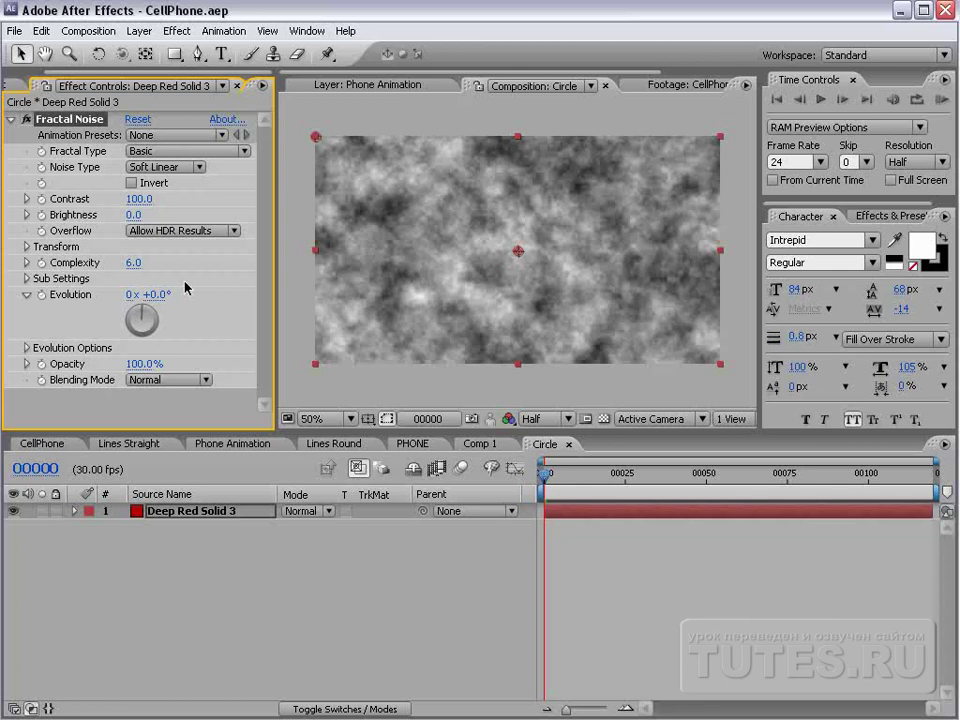
pyautogui.click(476, 353)
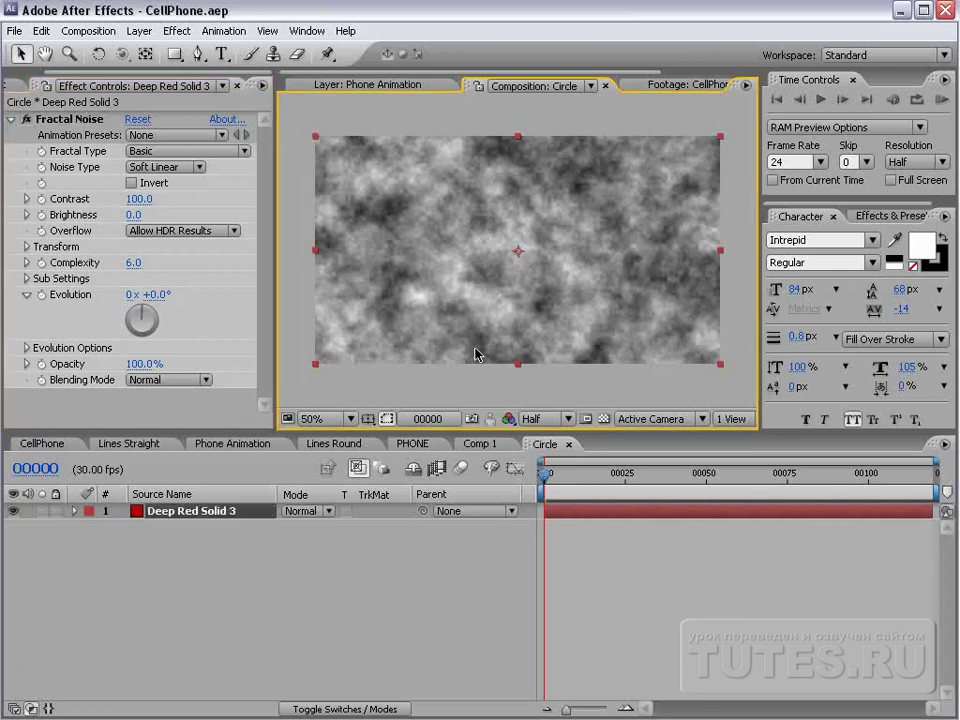
# Disable the noise's Uniform Scaling and set Scale Width to 3050 and Scale Height to 4 for thin horizontal streaks
pyautogui.click(26, 246)
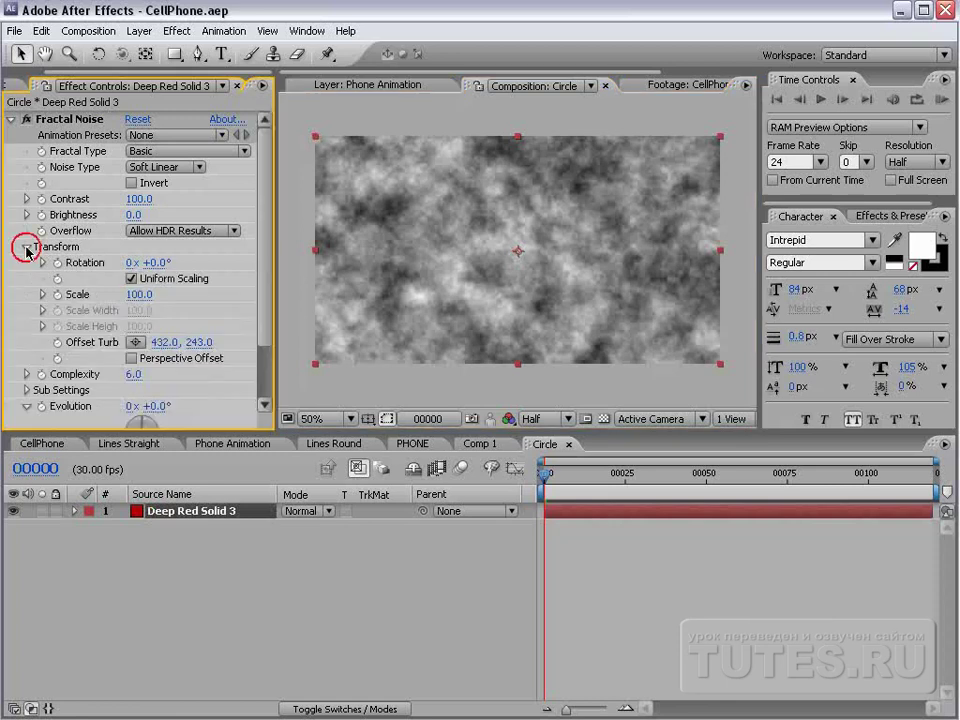
pyautogui.click(131, 279)
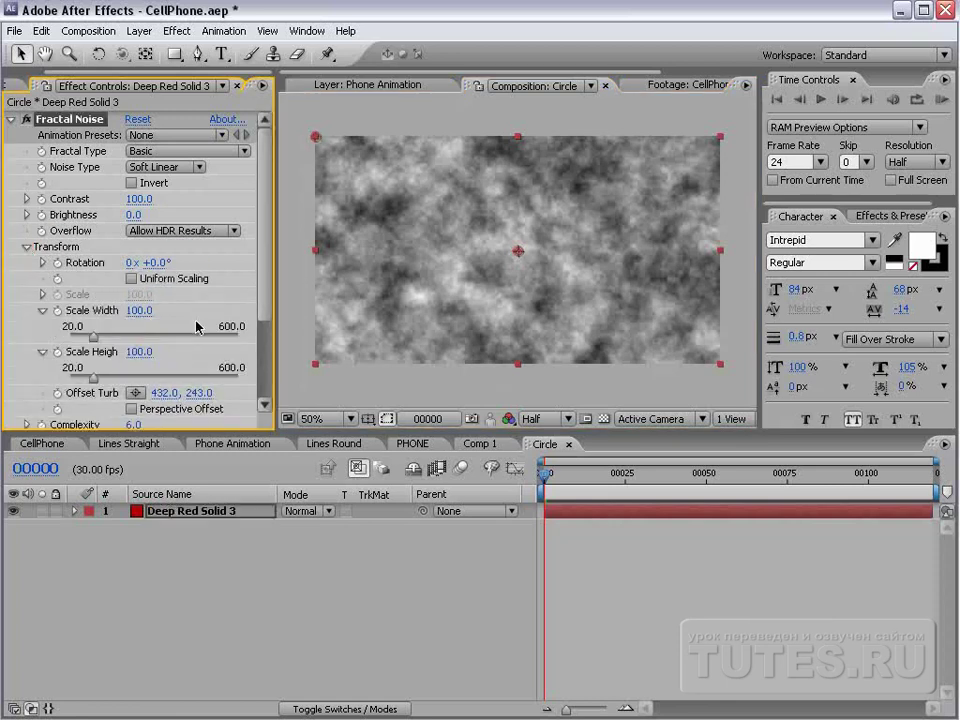
pyautogui.moveTo(96, 368); pyautogui.dragTo(66, 373)
pyautogui.moveTo(145, 320)
pyautogui.mouseDown()
pyautogui.moveTo(329, 303)
pyautogui.moveTo(412, 307)
pyautogui.mouseUp()
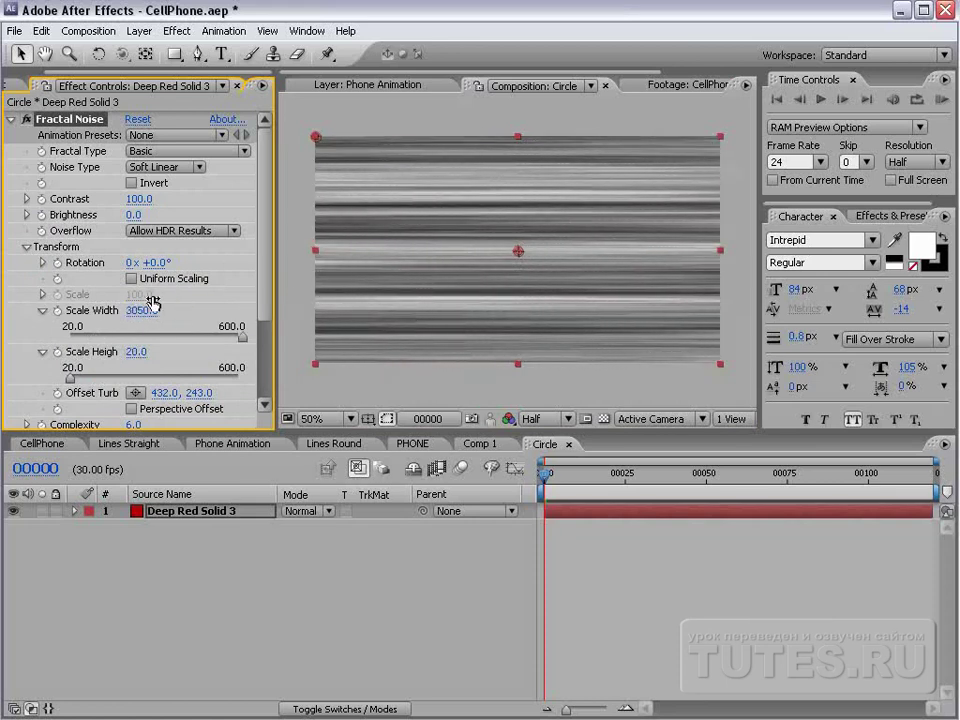
pyautogui.click(137, 353)
pyautogui.write('4')
pyautogui.press('Return')
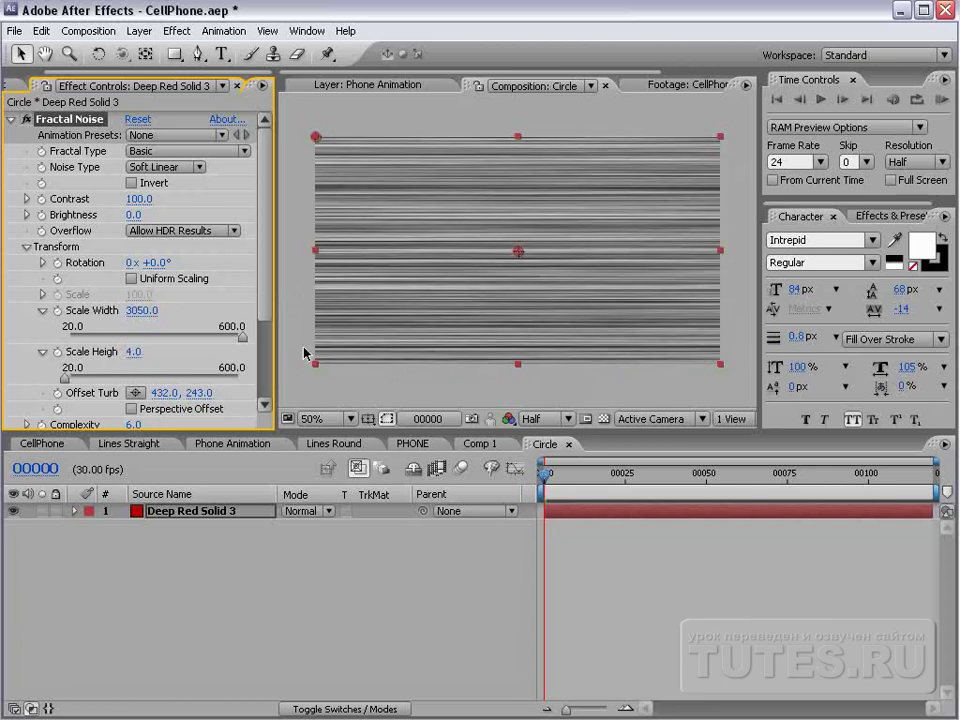
# Lower the Fractal Noise brightness to get dark gaps between the streaks and check the result enlarged
pyautogui.moveTo(131, 204)
pyautogui.mouseDown()
pyautogui.moveTo(187, 207)
pyautogui.moveTo(109, 224)
pyautogui.mouseUp()
pyautogui.press('`')
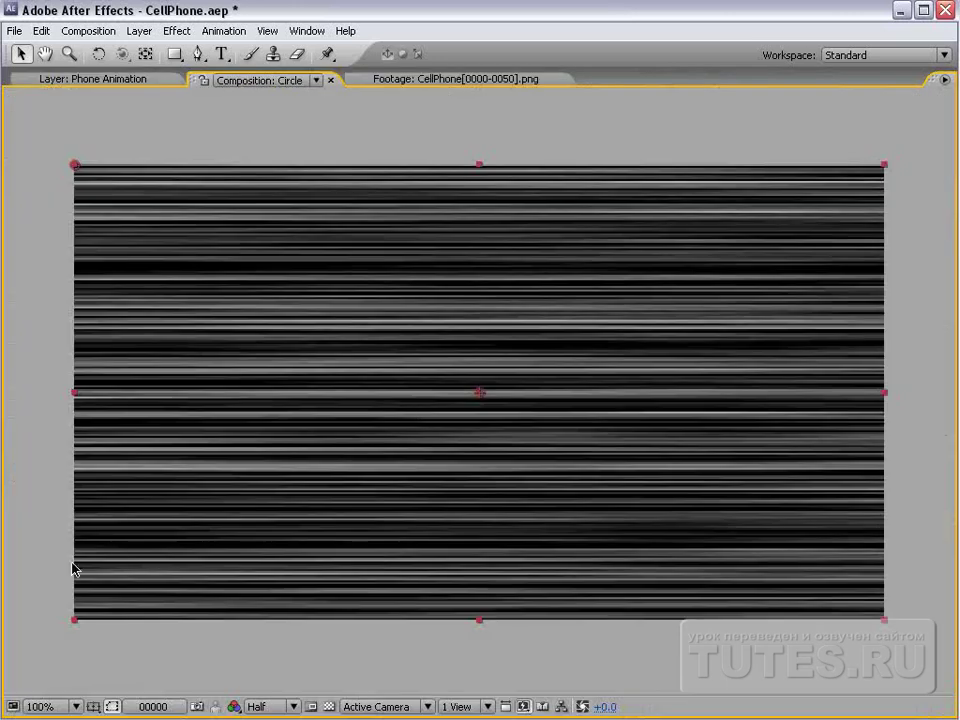
pyautogui.press('`')
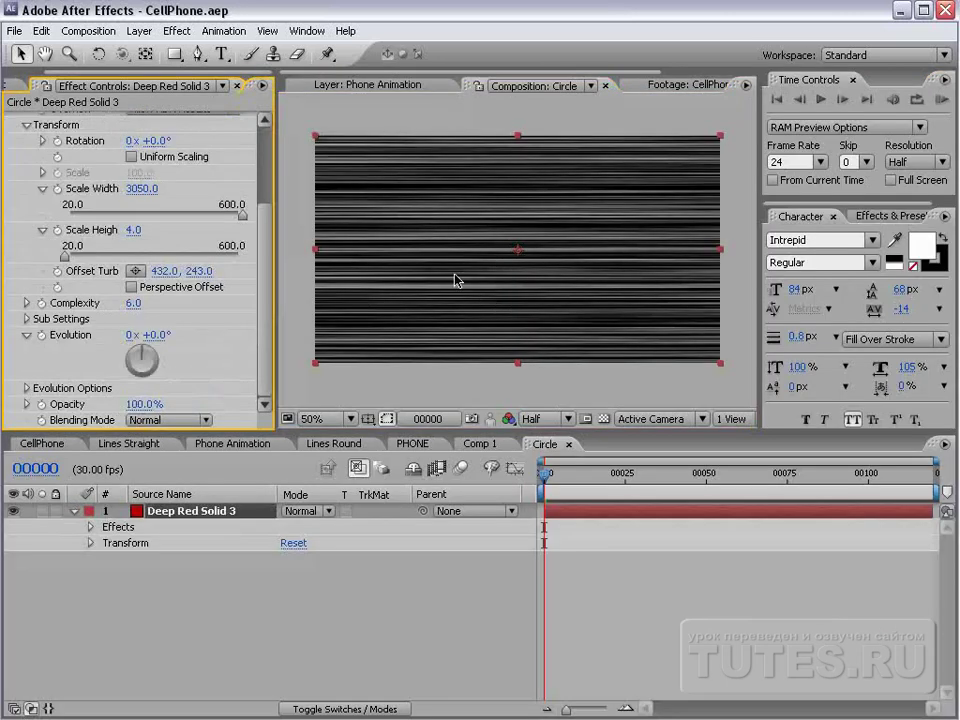
# Mask the streaks to a rectangular strip along the frame's lower third and shift the layer left until its centre meets the left edge
pyautogui.click(174, 54)
pyautogui.moveTo(297, 294); pyautogui.dragTo(729, 371)
pyautogui.click(583, 521)
pyautogui.click(619, 354)
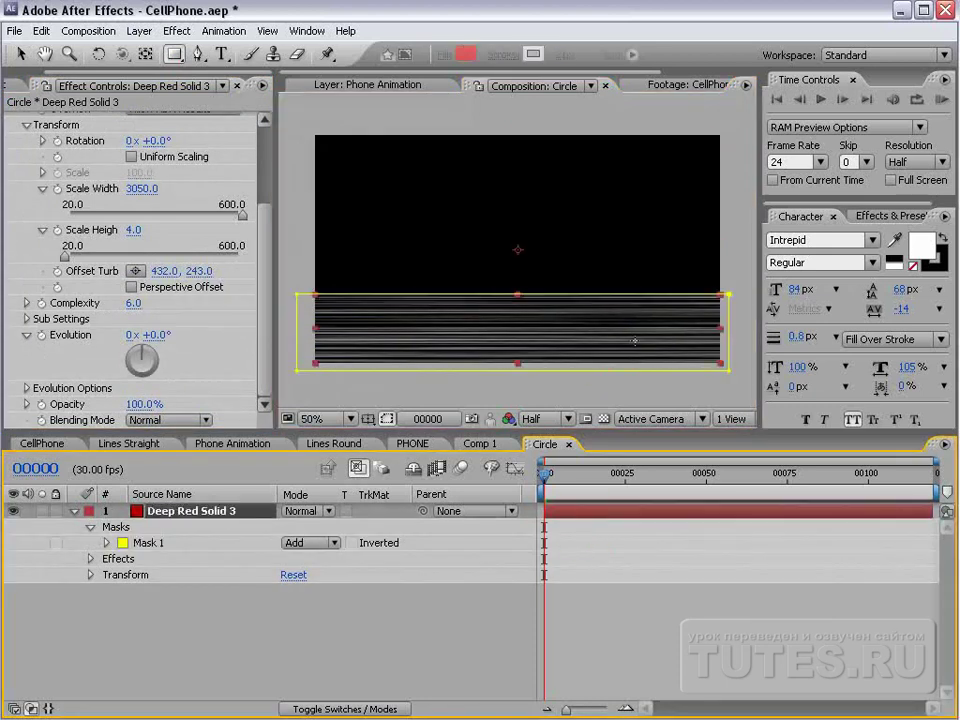
pyautogui.press('v')
pyautogui.moveTo(668, 351); pyautogui.dragTo(467, 345)
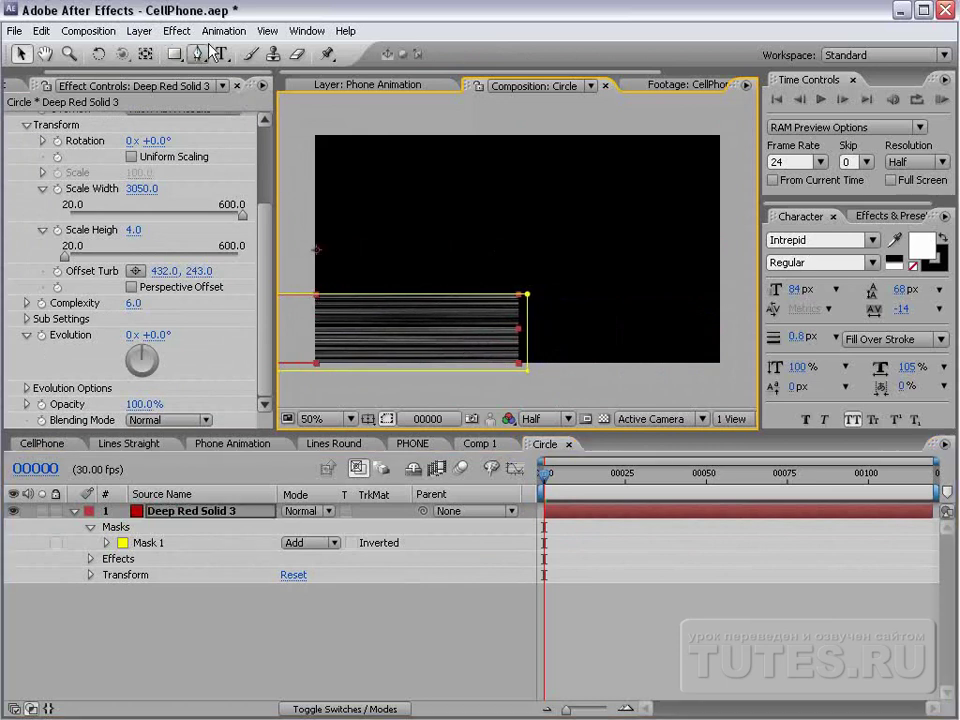
# Apply a Fast Blur to the streak solid with Horizontal blur dimension and Blurriness 311 to fade the strip's end
pyautogui.click(176, 31)
pyautogui.moveTo(210, 139)
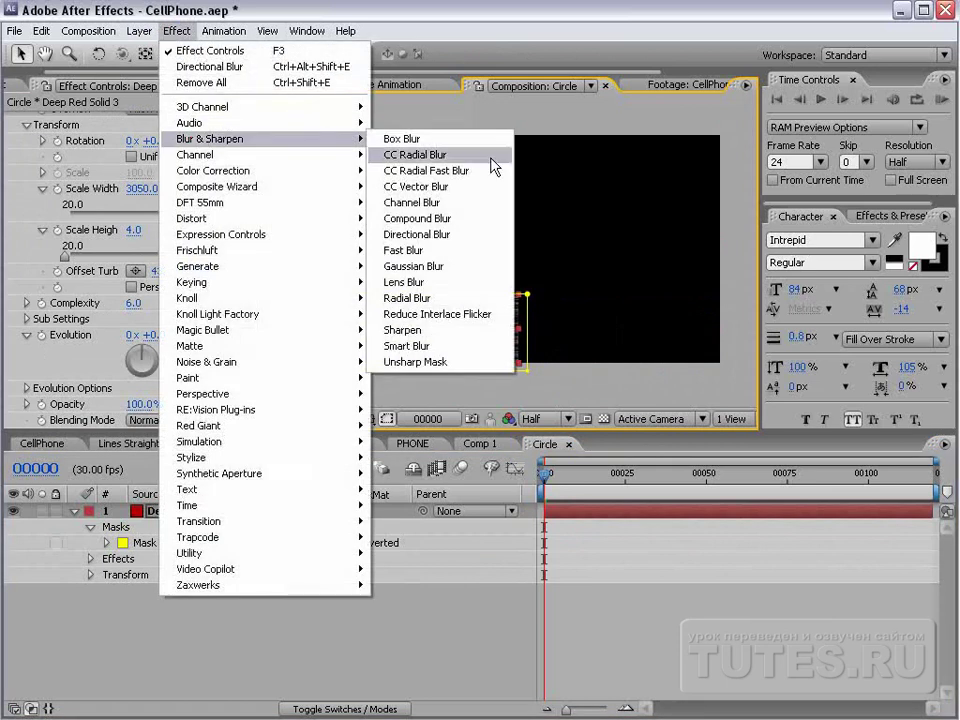
pyautogui.click(407, 252)
pyautogui.click(137, 404)
pyautogui.click(188, 424)
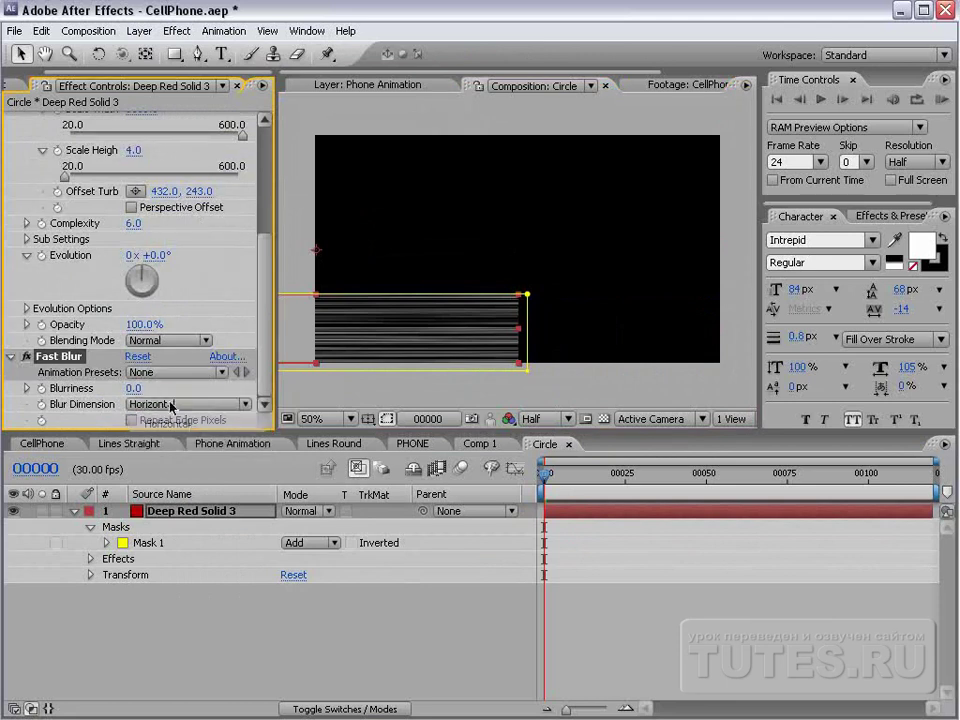
pyautogui.moveTo(133, 388); pyautogui.dragTo(430, 388)
pyautogui.click(587, 578)
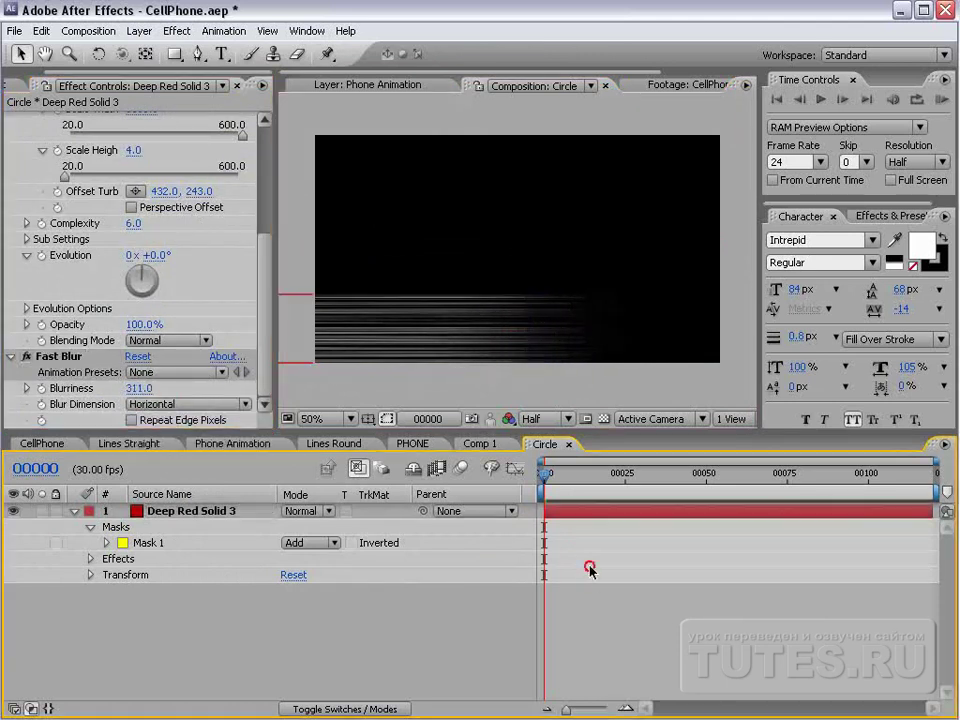
# Add an adjustment layer above the streaks and apply the CC Bend It effect to it
pyautogui.click(139, 31)
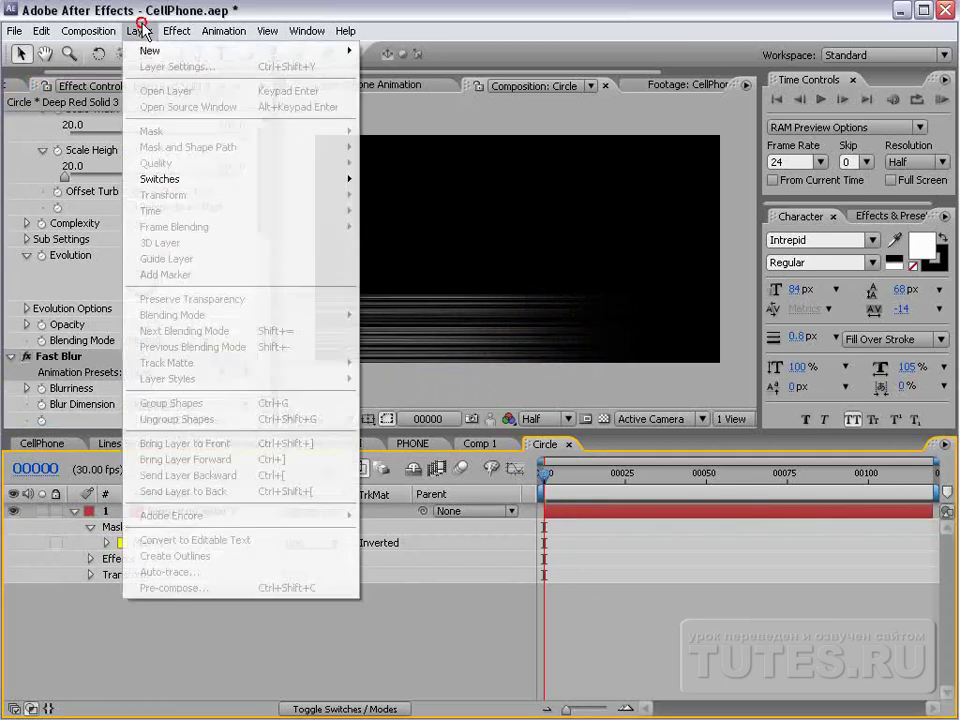
pyautogui.moveTo(160, 50)
pyautogui.click(405, 146)
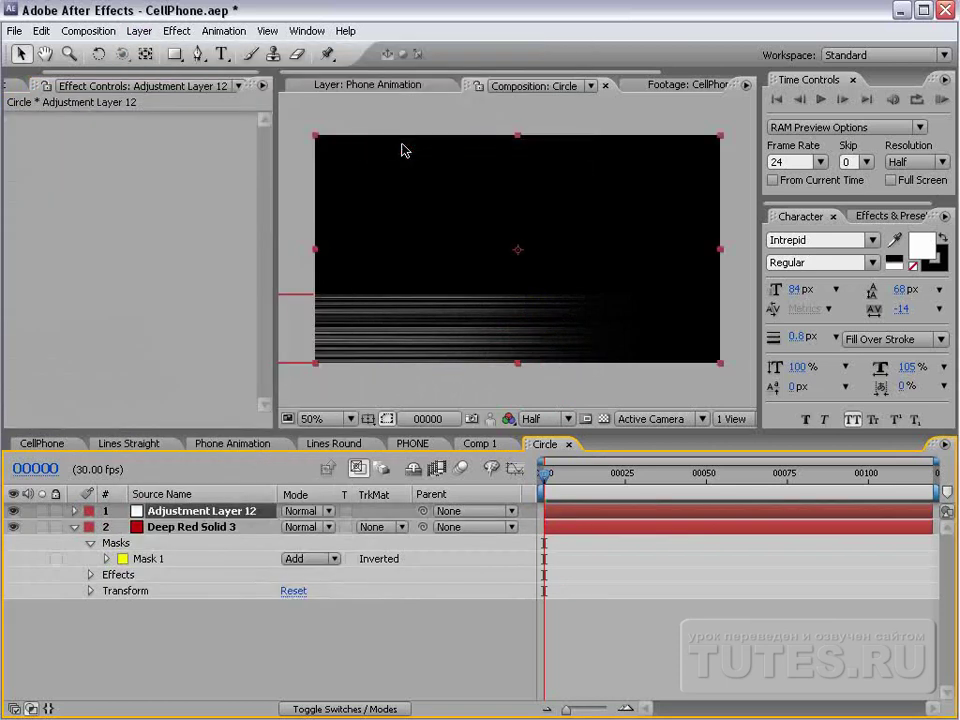
pyautogui.click(185, 31)
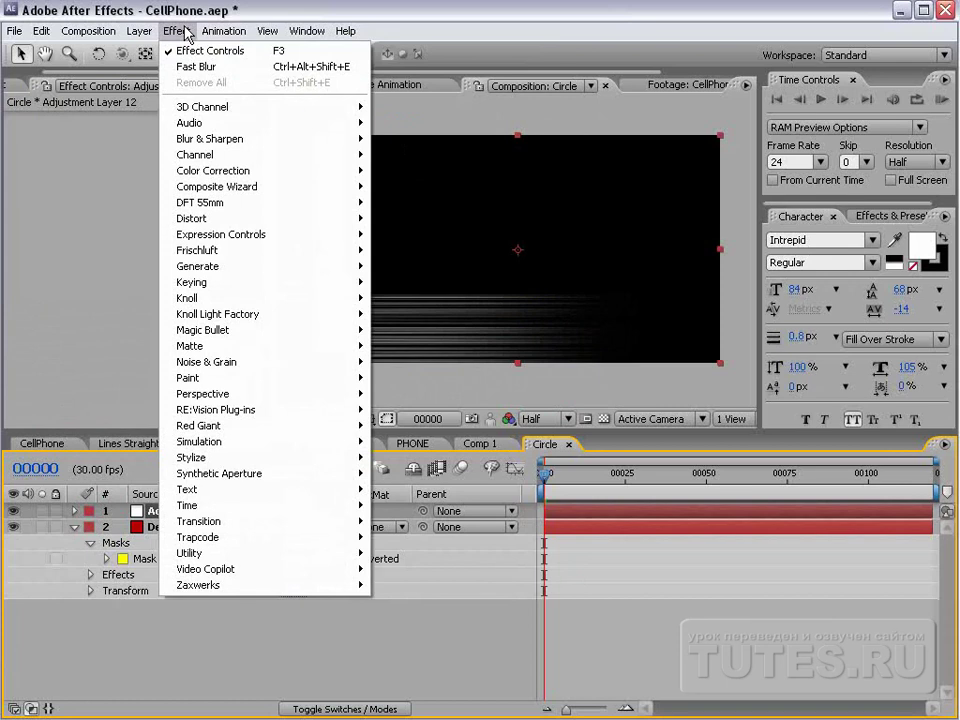
pyautogui.moveTo(211, 216)
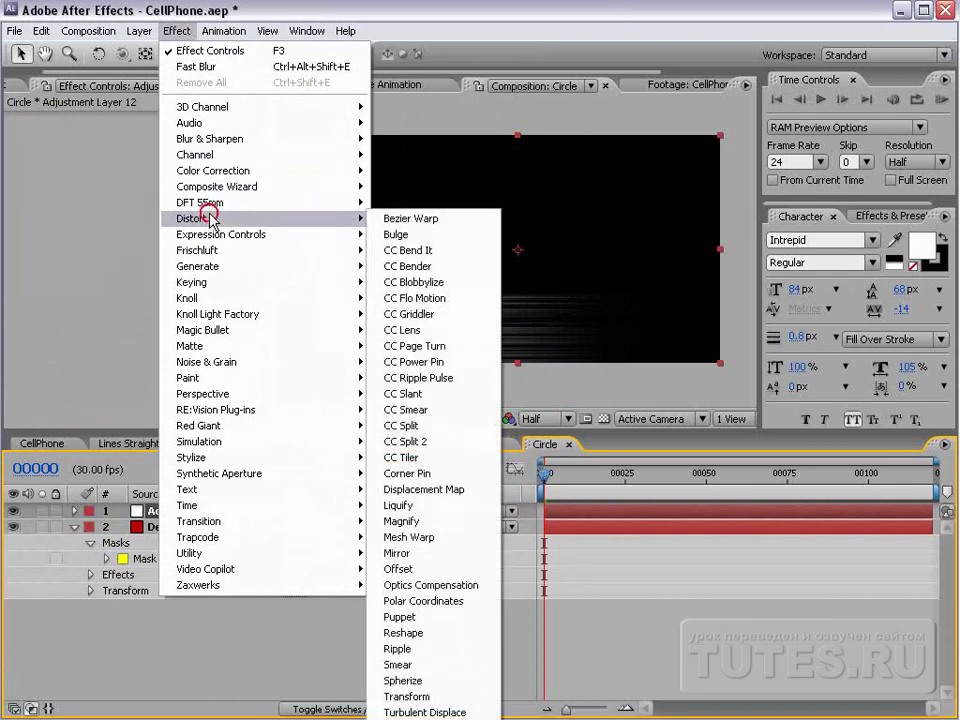
pyautogui.click(455, 259)
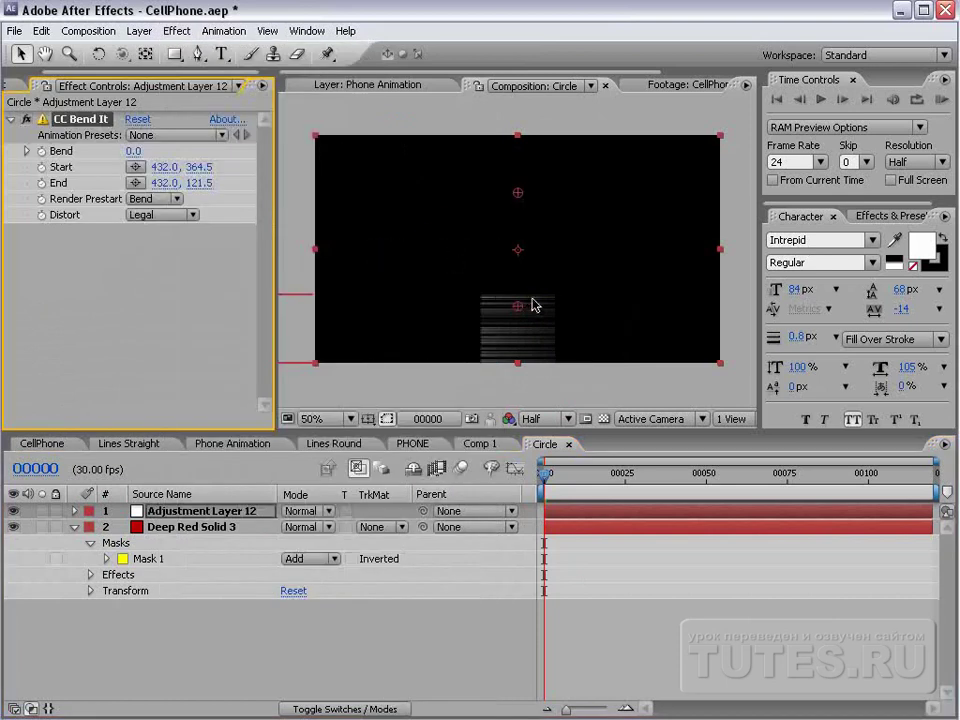
# Curl the streaks by setting Bend to 101 and moving the effect's start and end points in the lower part of the frame
pyautogui.moveTo(522, 311); pyautogui.dragTo(345, 326)
pyautogui.moveTo(135, 158)
pyautogui.mouseDown()
pyautogui.moveTo(160, 158)
pyautogui.moveTo(137, 155)
pyautogui.mouseUp()
pyautogui.click(137, 152)
pyautogui.write('62')
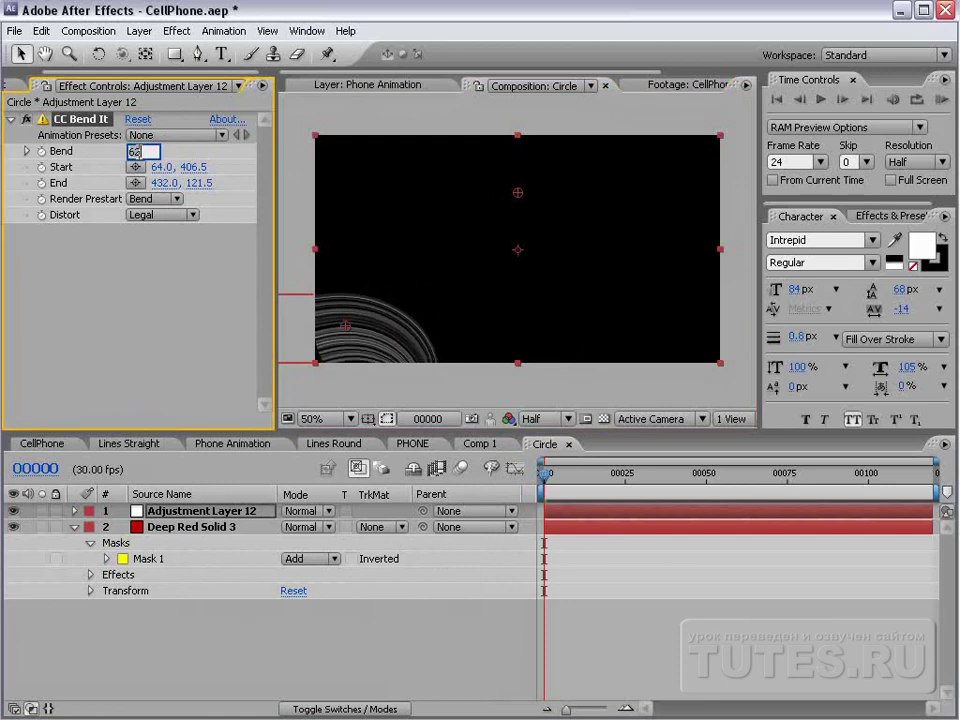
pyautogui.press('Return')
pyautogui.moveTo(519, 197); pyautogui.dragTo(506, 278)
pyautogui.moveTo(345, 326); pyautogui.dragTo(412, 325)
# Set Render Prestart to Mirror and reposition the bend's start and end points until the streaks form a full ring right of centre
pyautogui.click(168, 199)
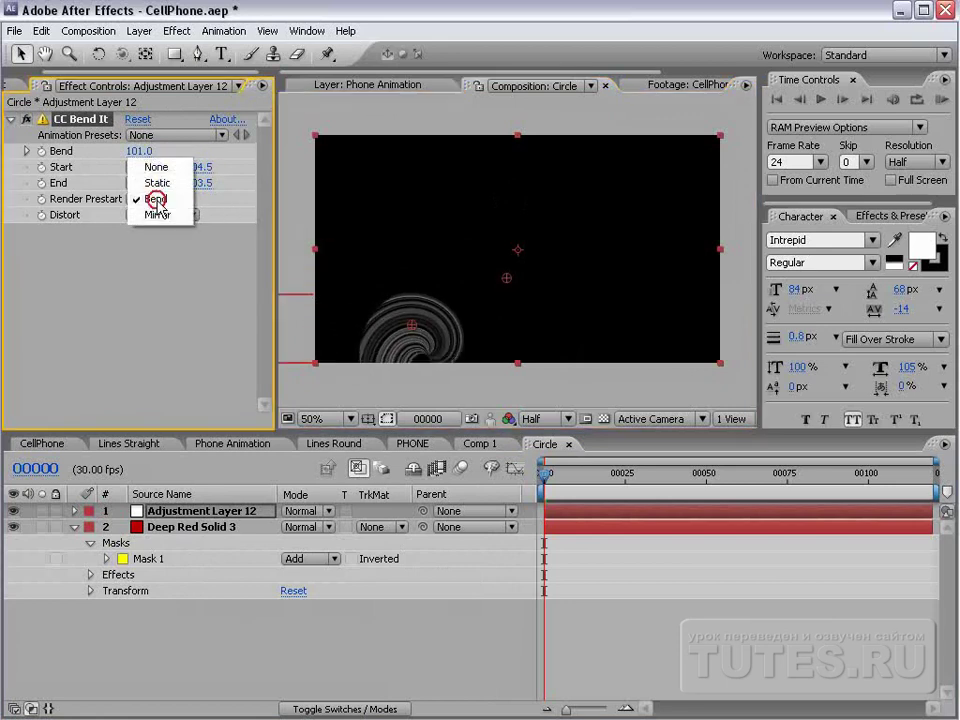
pyautogui.click(158, 214)
pyautogui.moveTo(506, 278); pyautogui.dragTo(619, 172)
pyautogui.moveTo(412, 325); pyautogui.dragTo(528, 280)
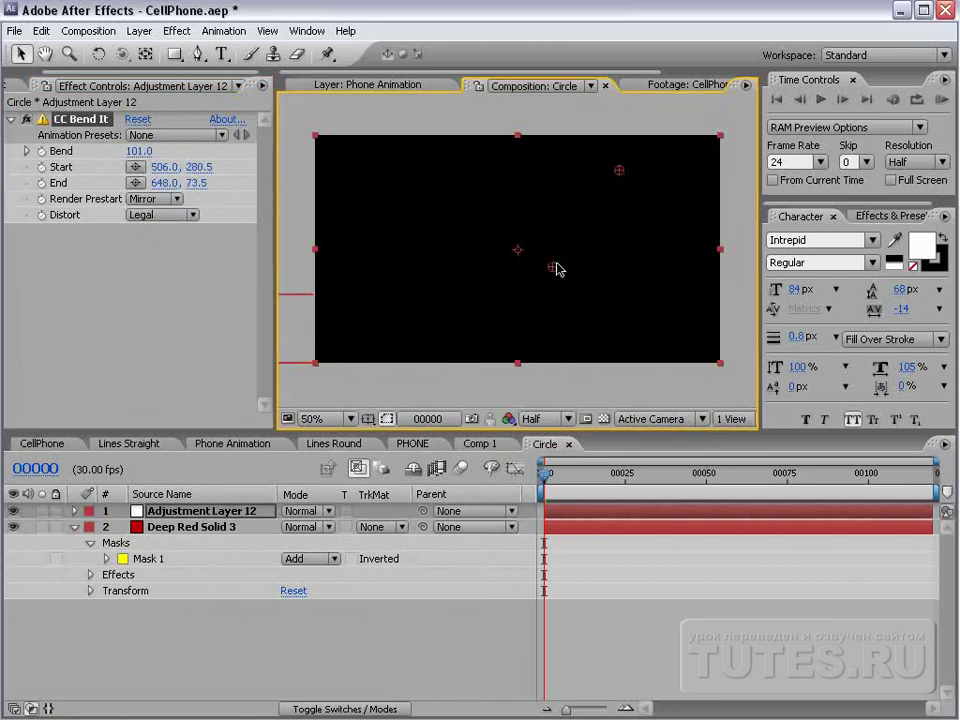
pyautogui.moveTo(617, 171); pyautogui.dragTo(322, 323)
pyautogui.moveTo(565, 270); pyautogui.dragTo(553, 330)
# Lower the upper edge of the streak solid's mask to make the ring band thinner with a larger hole
pyautogui.click(170, 526)
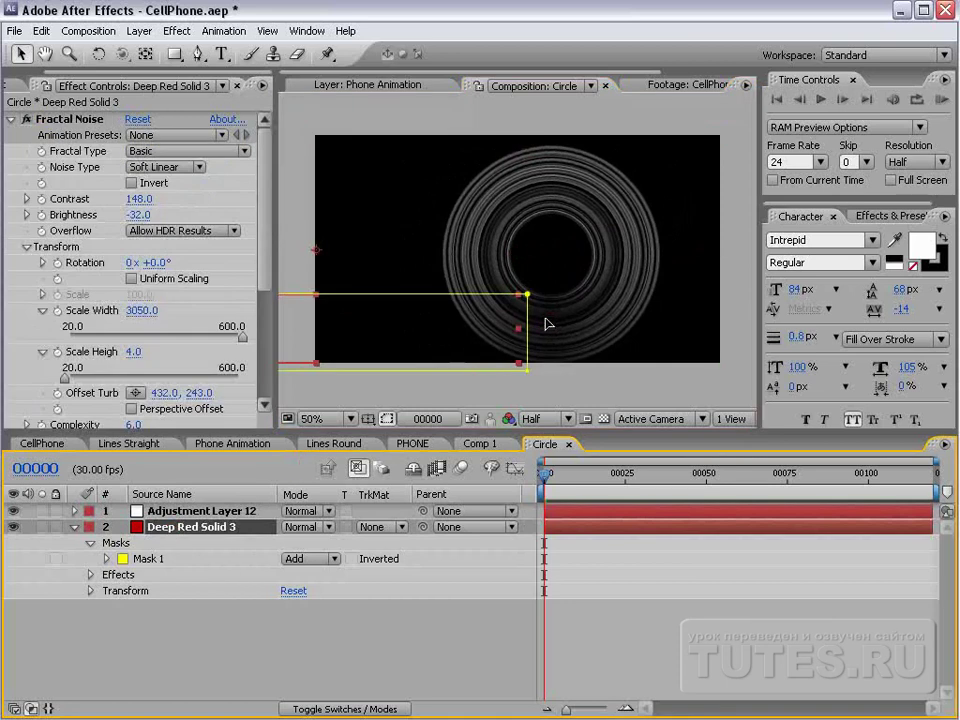
pyautogui.click(527, 297)
pyautogui.moveTo(386, 326); pyautogui.dragTo(514, 317)
pyautogui.press(',')
pyautogui.press(',')
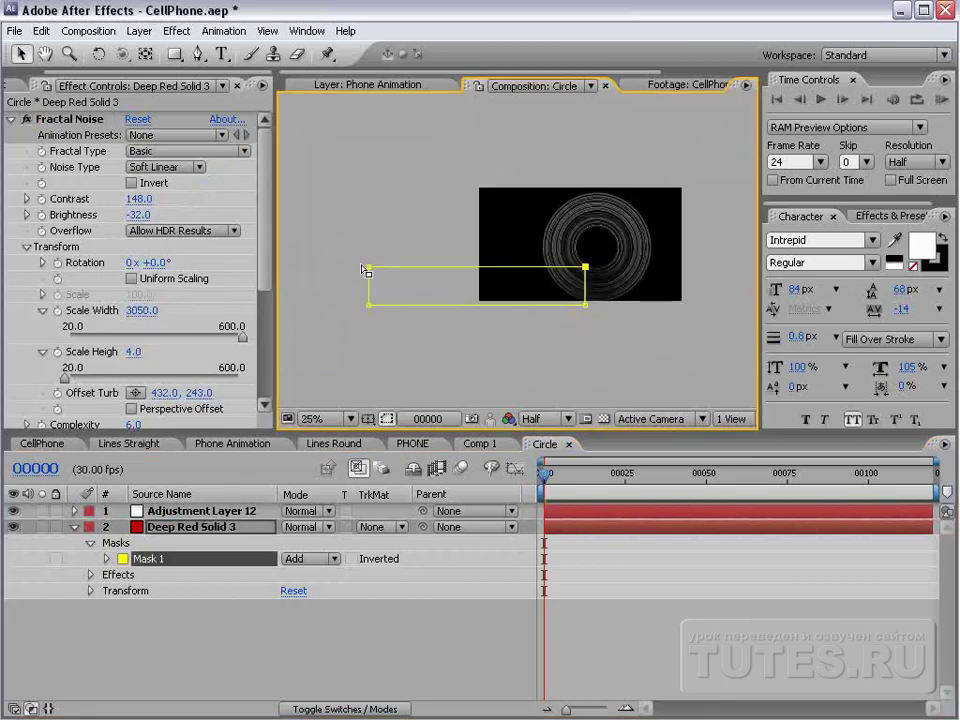
pyautogui.press('.')
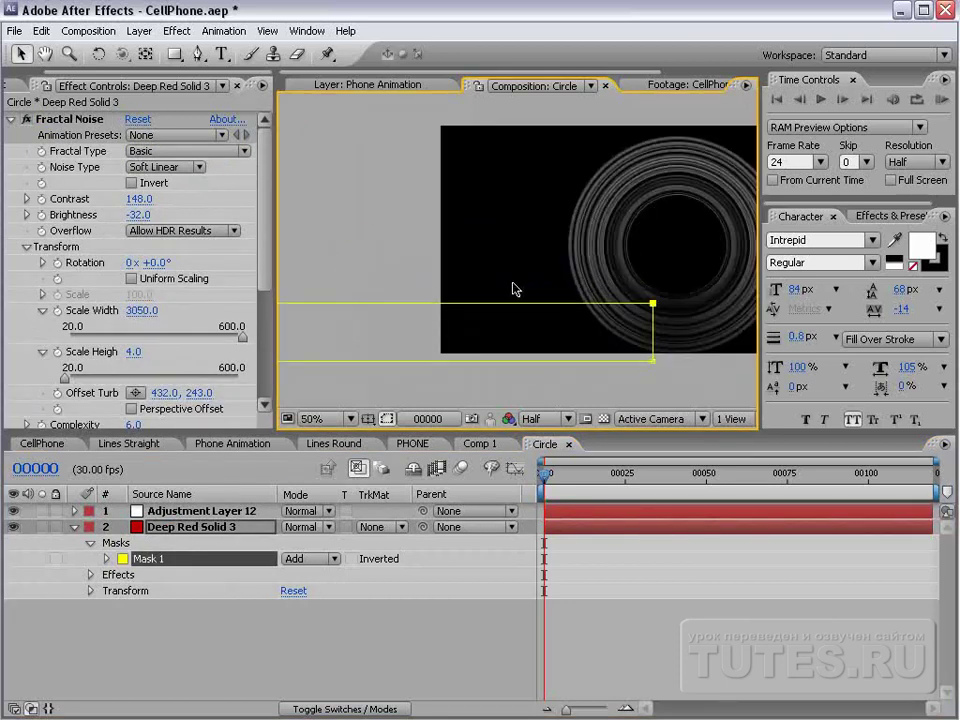
pyautogui.hotkey('shift', 'Up')
pyautogui.hotkey('shift', 'Down')
# Set the preview resolution to Full and try the Fractal Noise Evolution at values up to 107° on the enlarged ring
pyautogui.press('h')
pyautogui.press('v')
pyautogui.press('/')
pyautogui.scroll(-5, 199, 163)
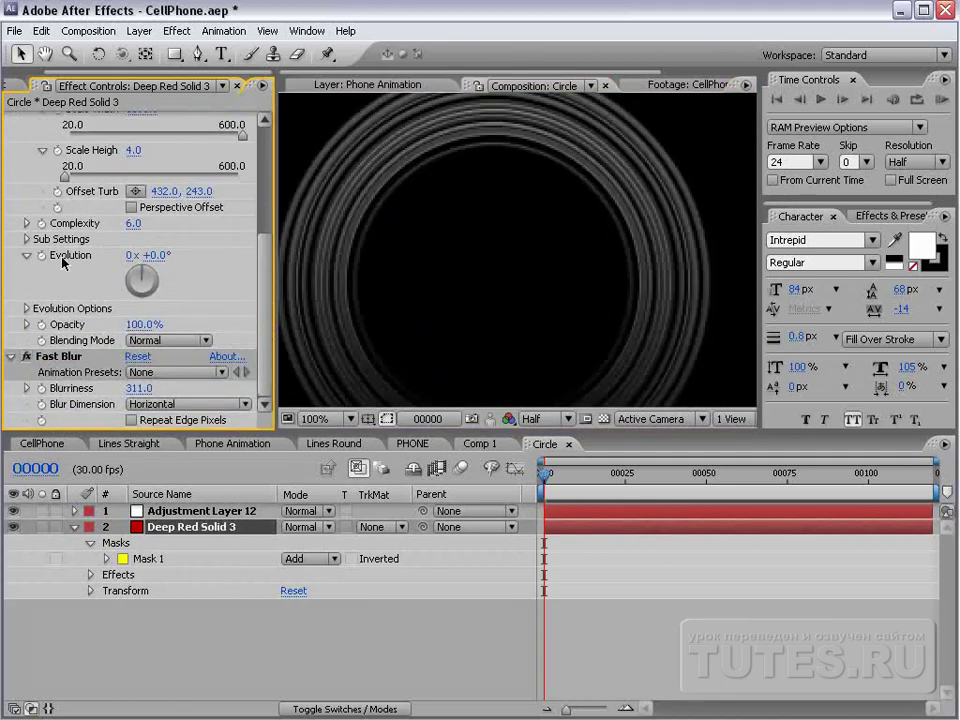
pyautogui.moveTo(155, 262); pyautogui.dragTo(247, 262)
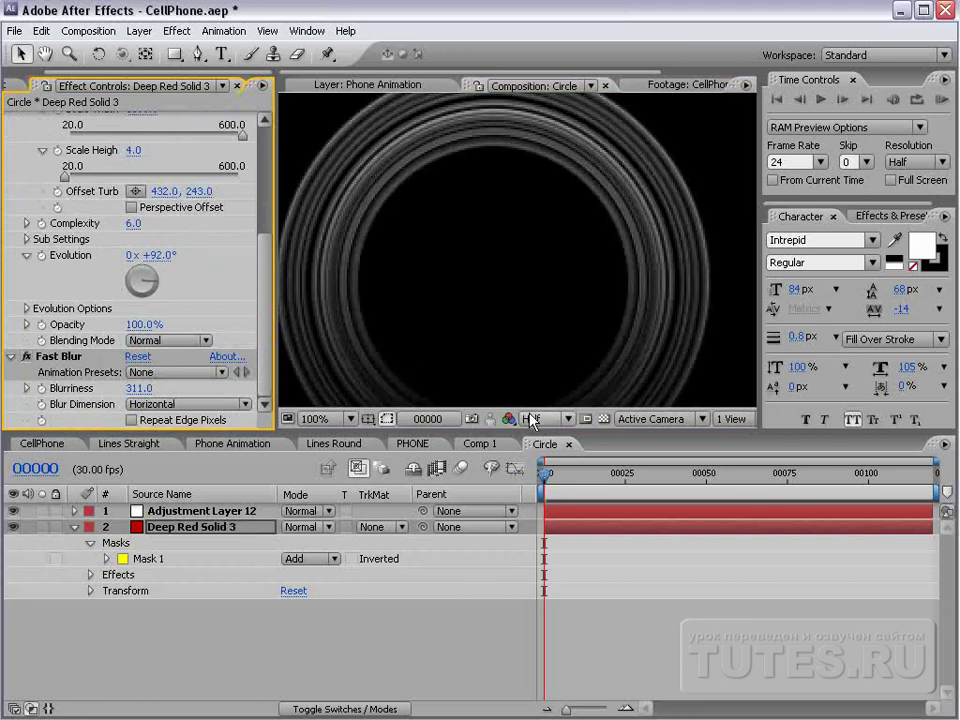
pyautogui.click(545, 419)
pyautogui.click(548, 435)
pyautogui.moveTo(160, 255); pyautogui.dragTo(192, 279)
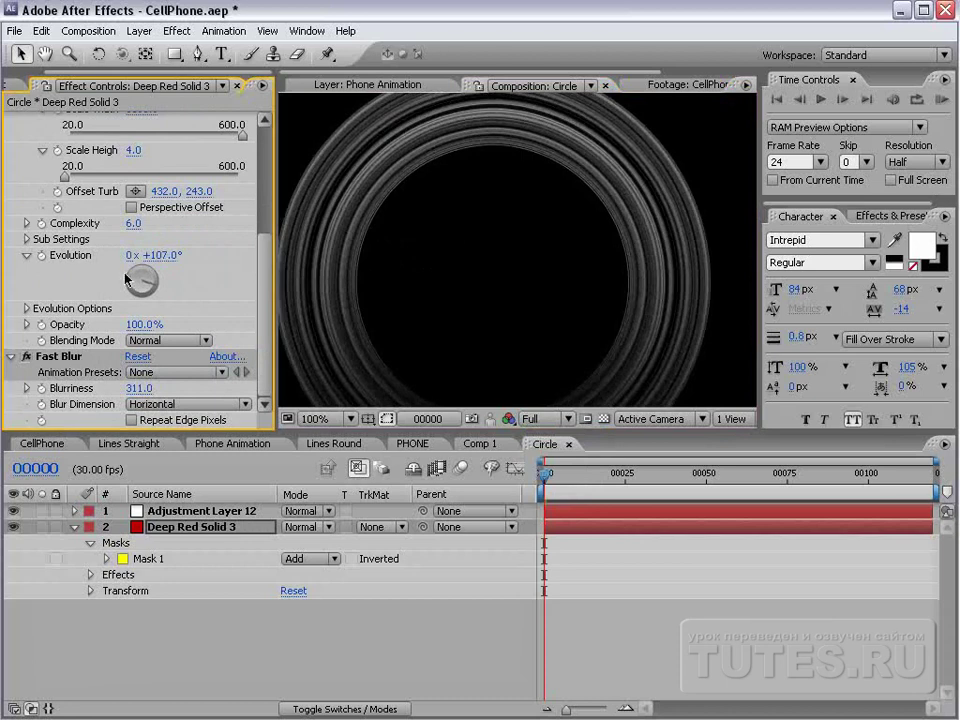
# Animate the Fractal Noise Evolution with the expression time*250, preview it up to frame 64 and save the project
pyautogui.keyDown('alt'); pyautogui.click(41, 255); pyautogui.keyUp('alt')
pyautogui.write('time')
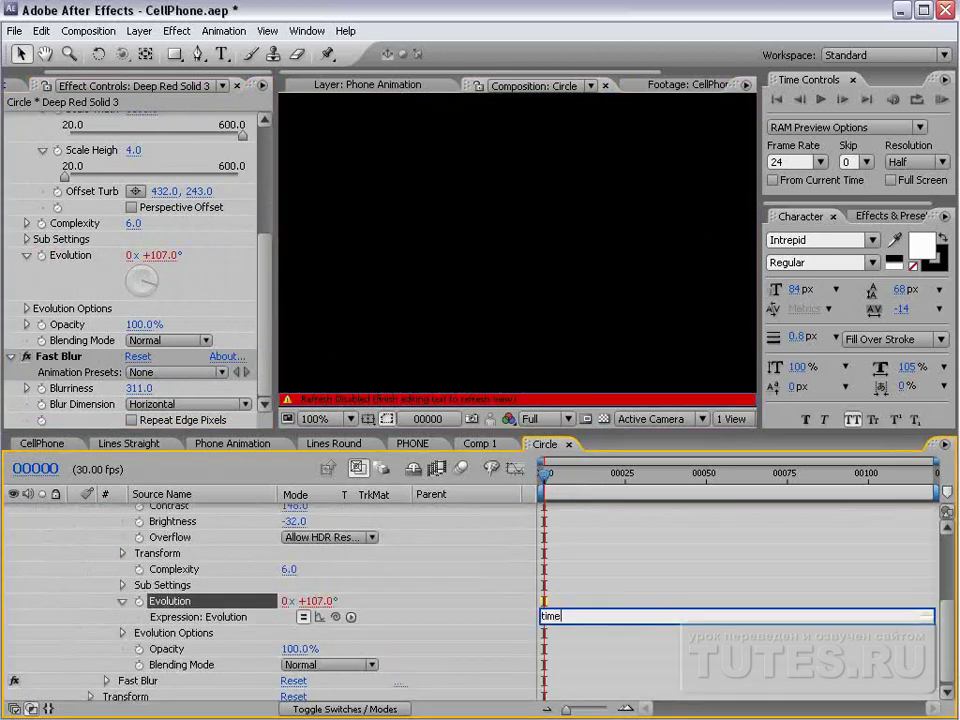
pyautogui.write('*250')
pyautogui.click(137, 273)
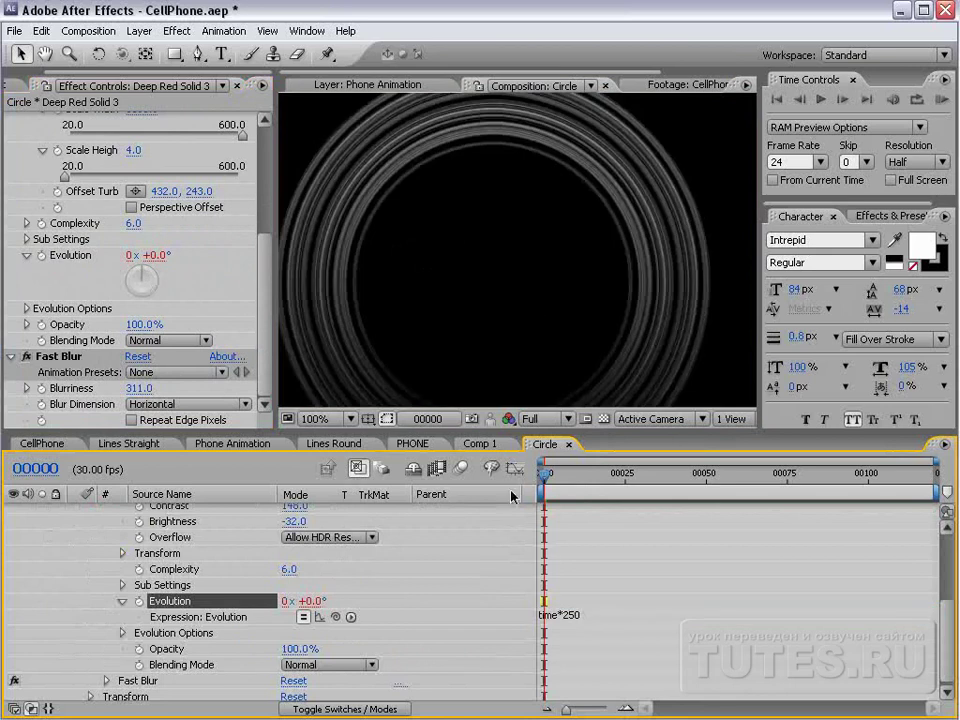
pyautogui.moveTo(560, 478); pyautogui.dragTo(751, 476)
pyautogui.hotkey('ctrl', 's')
pyautogui.scroll(-2, 570, 340)
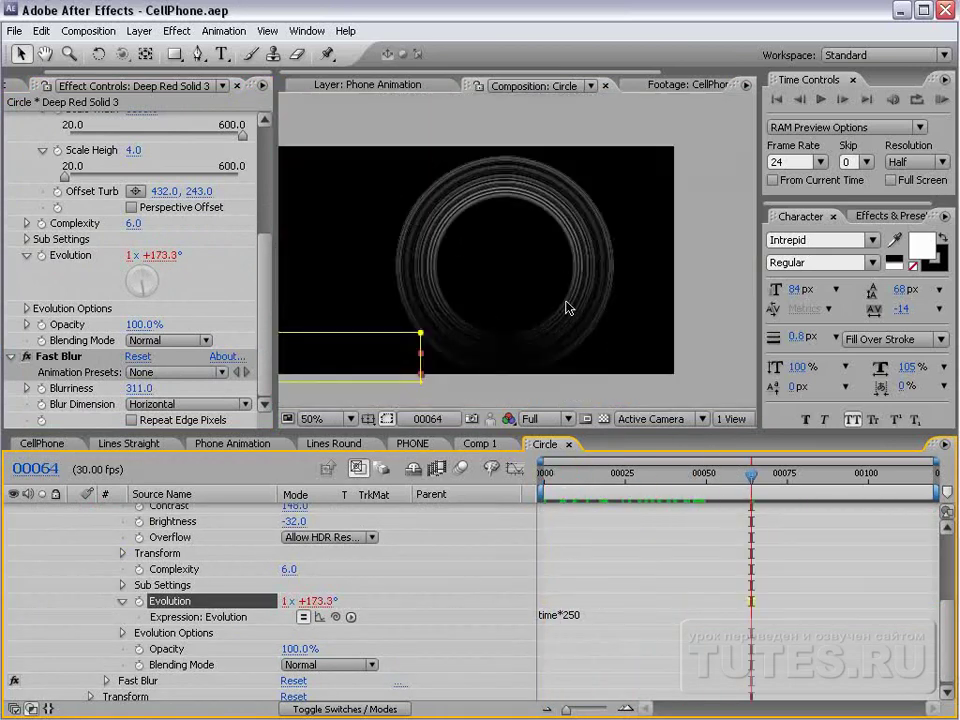
# Close the Circle composition, place it as the uppermost layer in Comp 1 with Add blending mode, and save
pyautogui.click(569, 444)
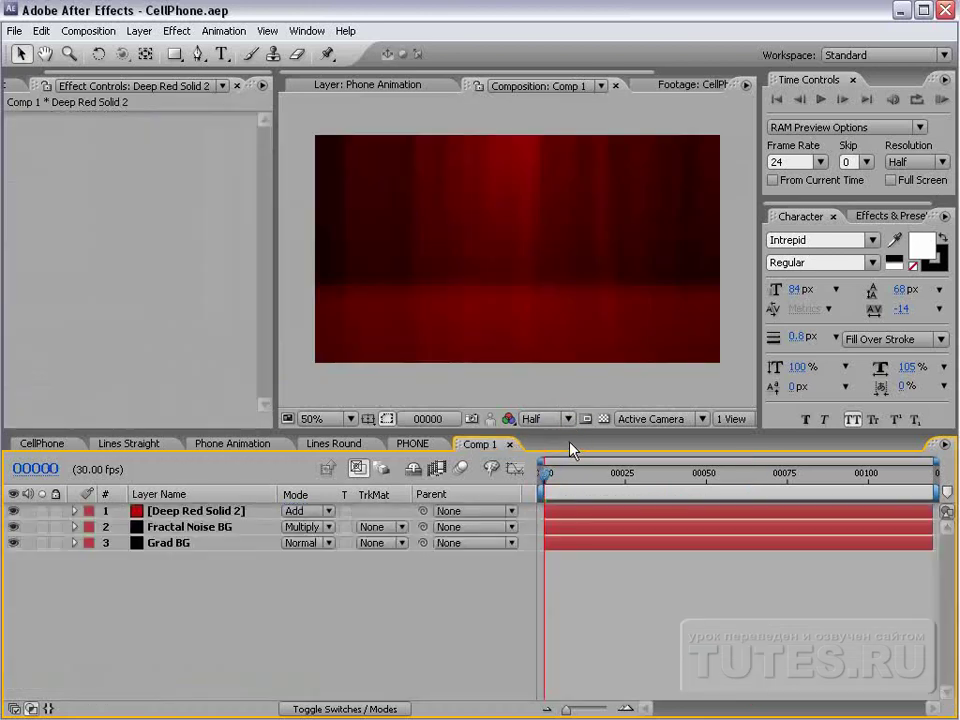
pyautogui.click(14, 84)
pyautogui.moveTo(28, 247); pyautogui.dragTo(517, 252)
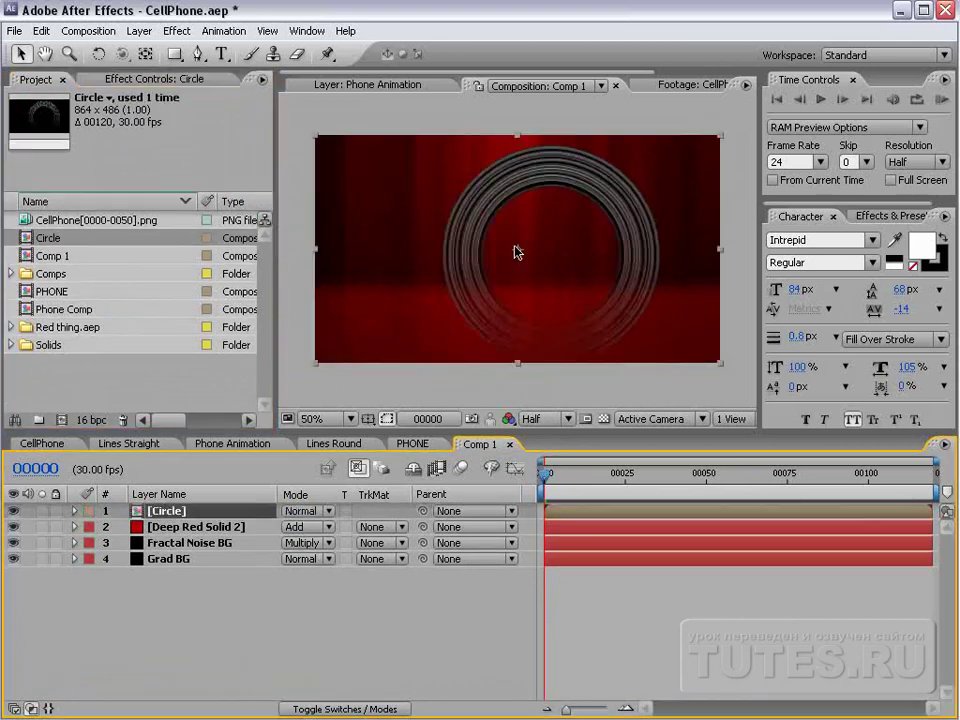
pyautogui.click(310, 511)
pyautogui.click(303, 673)
pyautogui.hotkey('ctrl', 's')
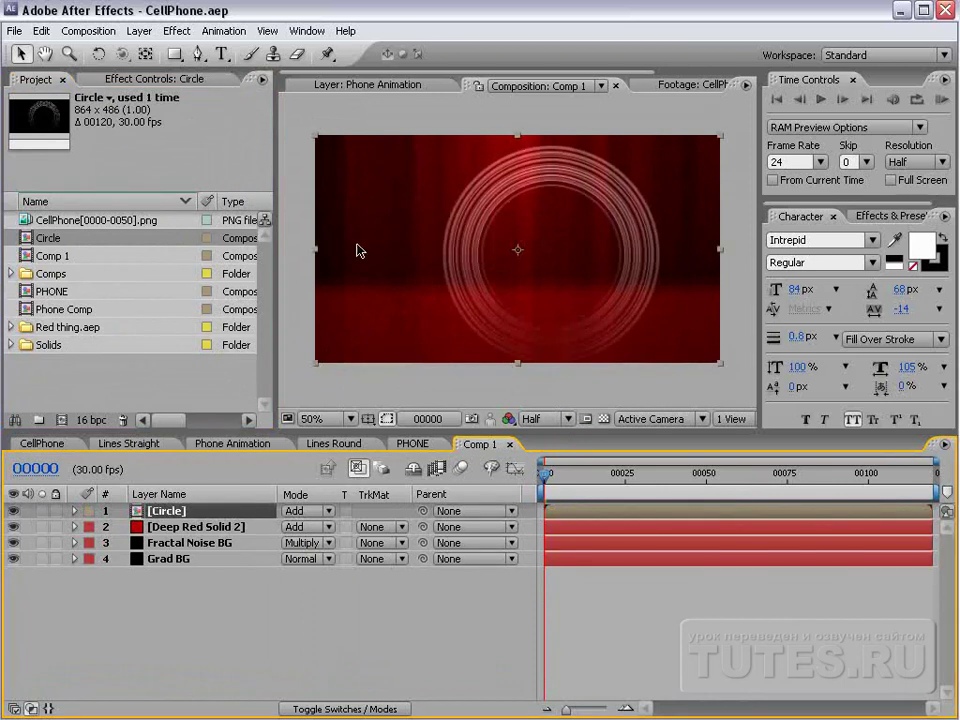
# Apply Hue/Saturation to the Circle layer, colorize it with hue 36° and saturation 41, and check it enlarged at Full resolution
pyautogui.click(177, 31)
pyautogui.moveTo(265, 171)
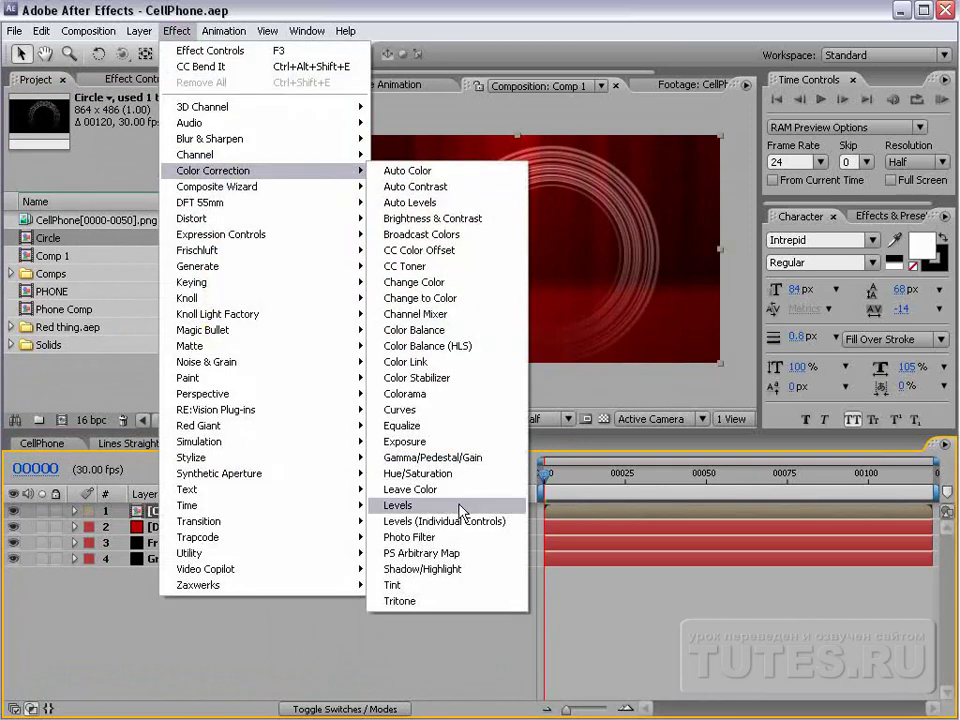
pyautogui.click(430, 474)
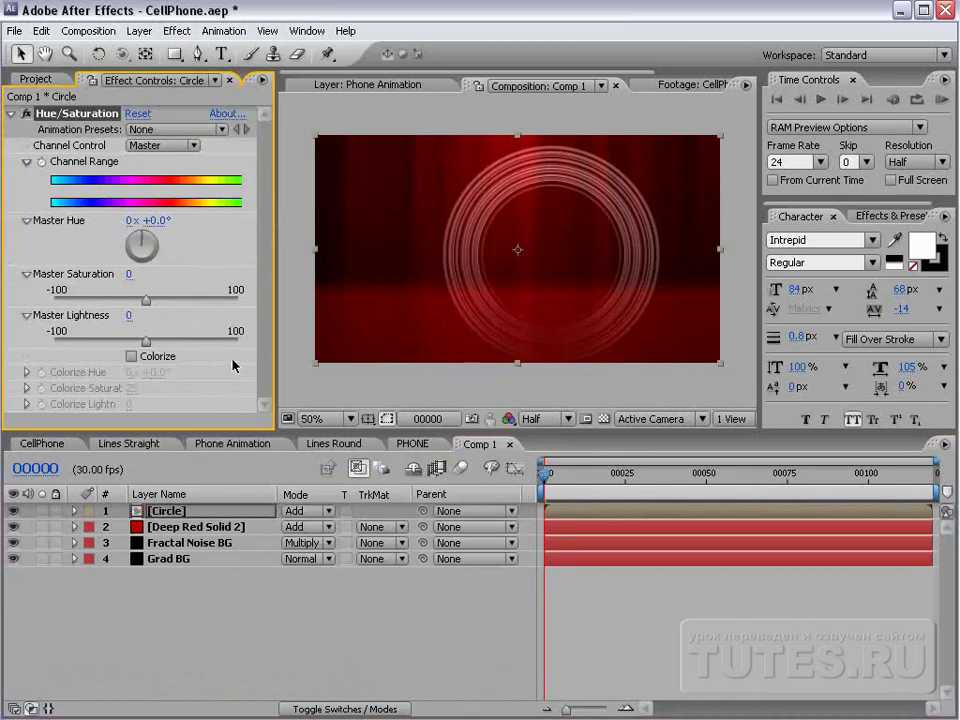
pyautogui.click(131, 356)
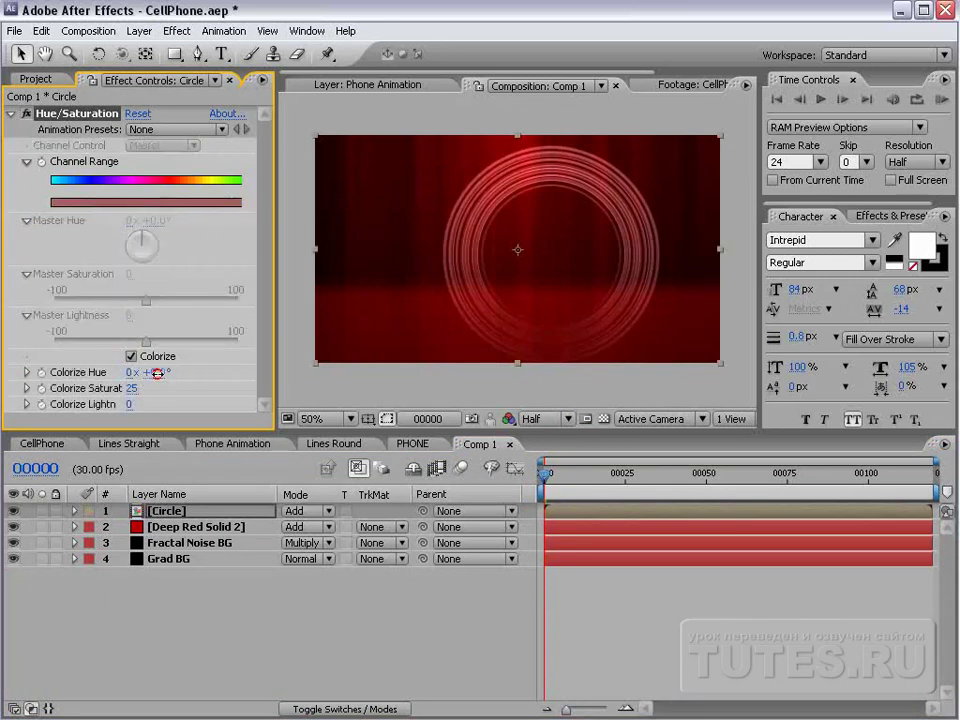
pyautogui.moveTo(131, 388); pyautogui.dragTo(169, 372)
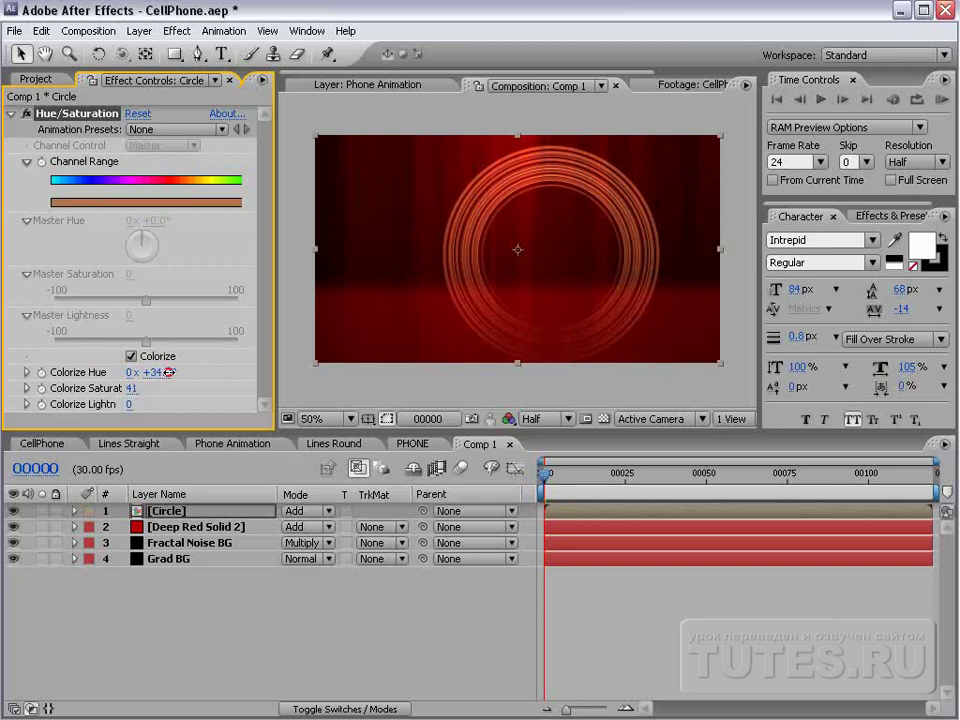
pyautogui.click(548, 420)
pyautogui.click(545, 437)
pyautogui.press('`')
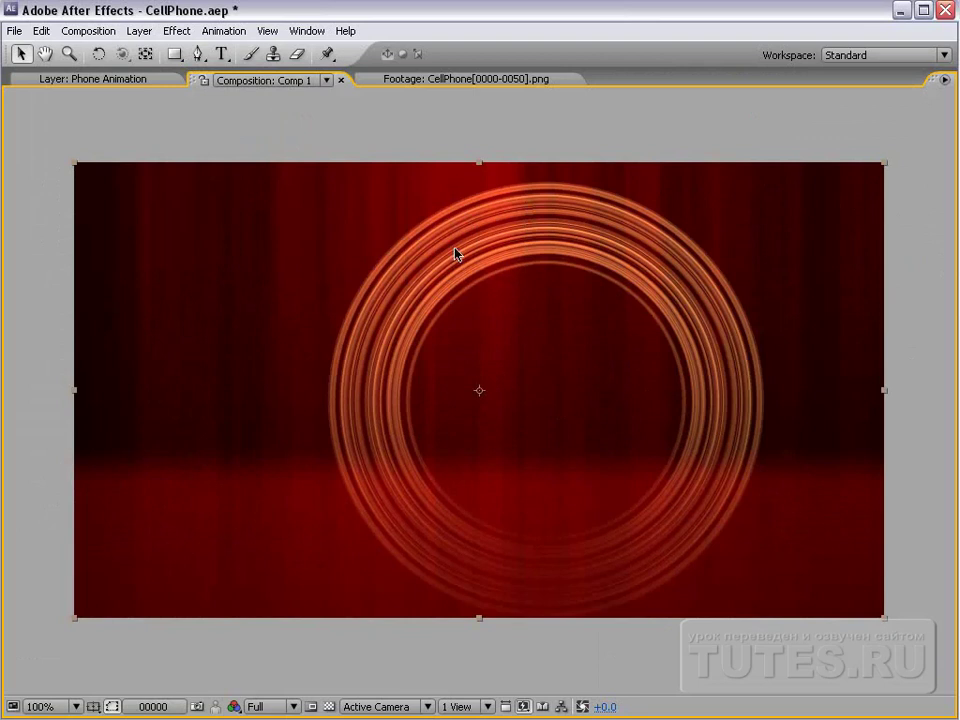
pyautogui.press('`')
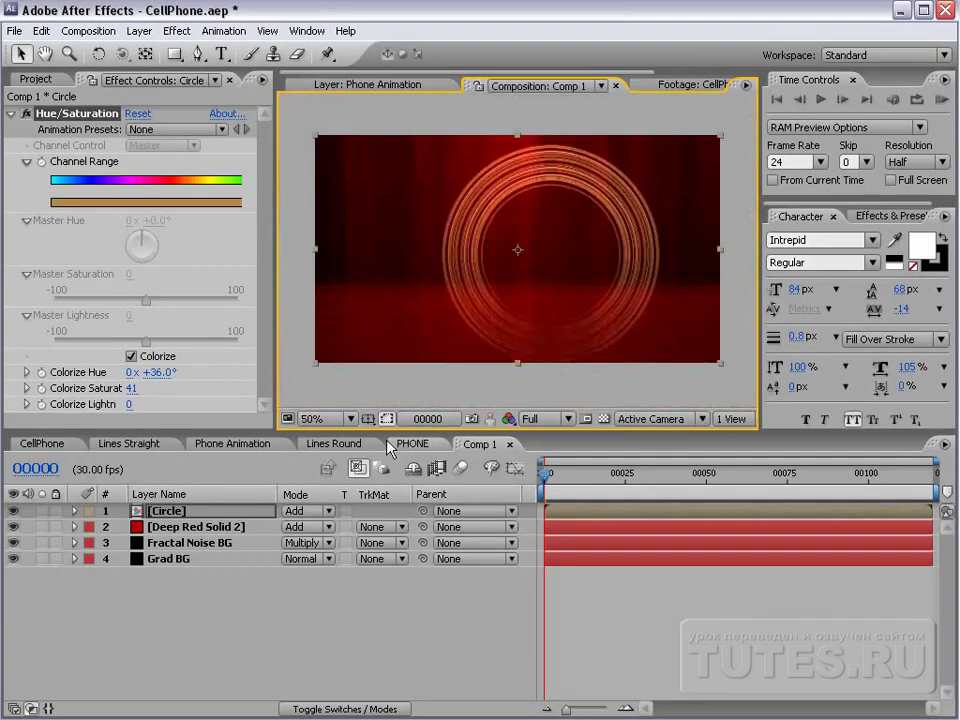
# In the Circle composition, set the Fractal Noise contrast to 190 and brightness to -47 for more separated lines, and check the result enlarged
pyautogui.doubleClick(176, 512)
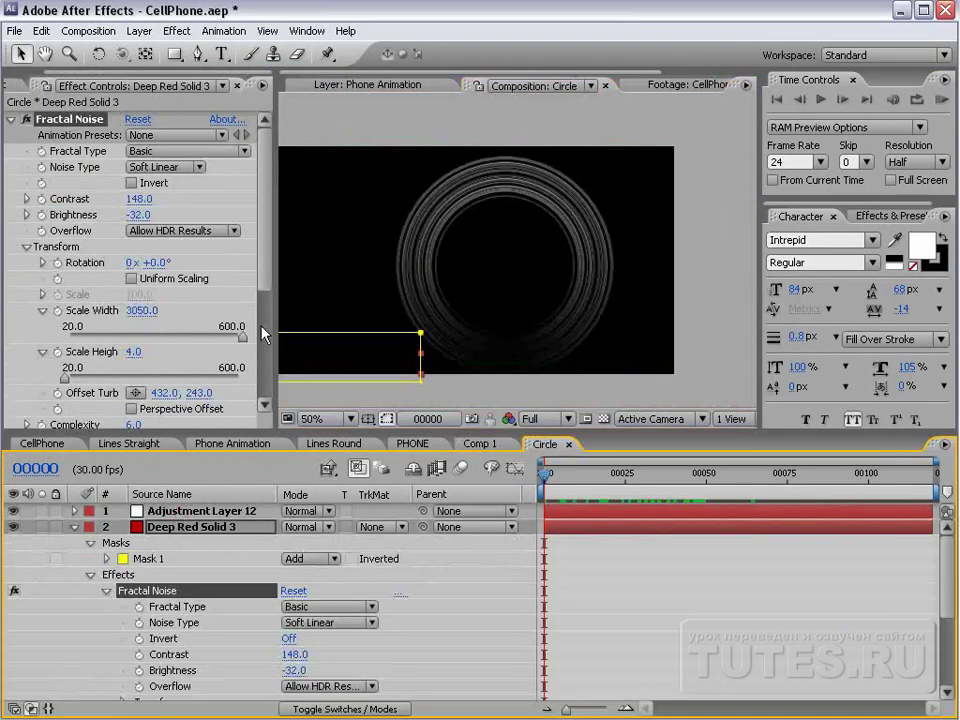
pyautogui.scroll(1, 519, 240)
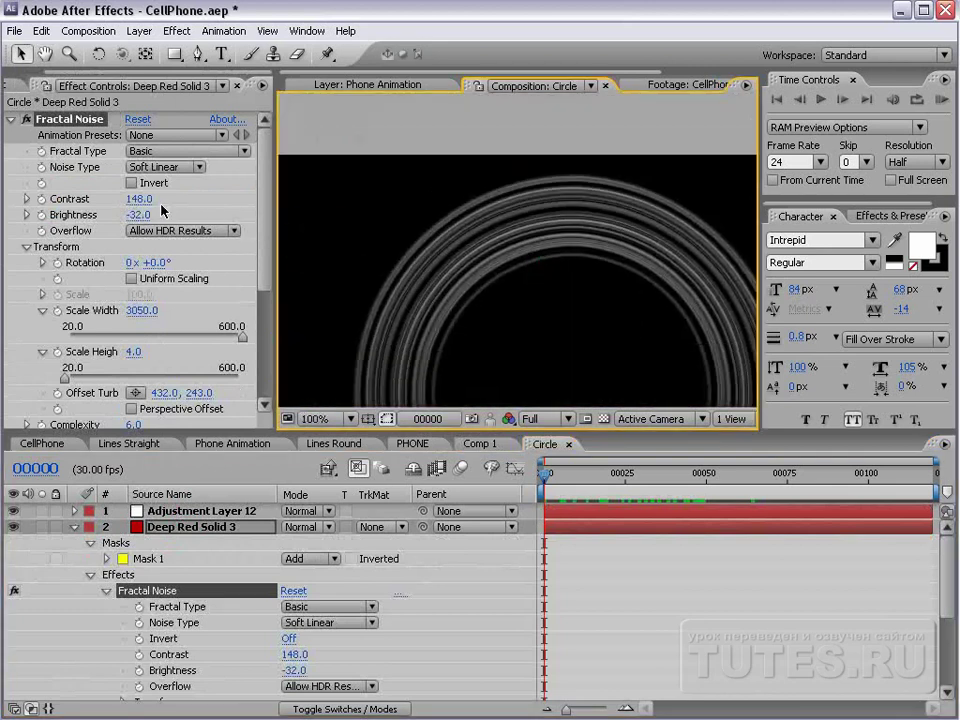
pyautogui.moveTo(133, 203); pyautogui.dragTo(157, 198)
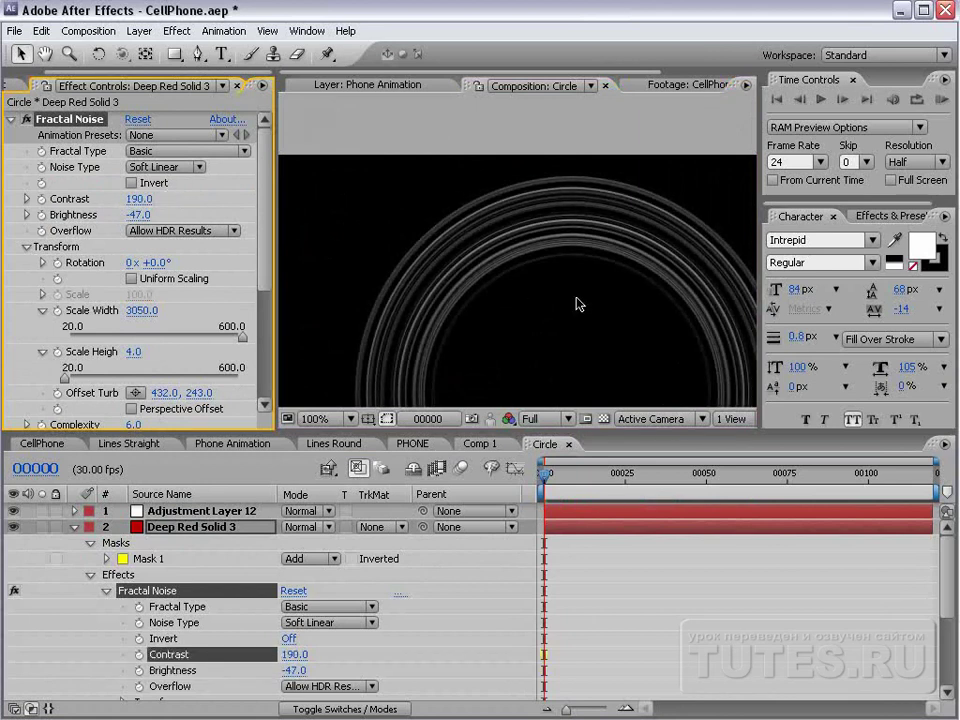
pyautogui.press('`')
pyautogui.press('`')
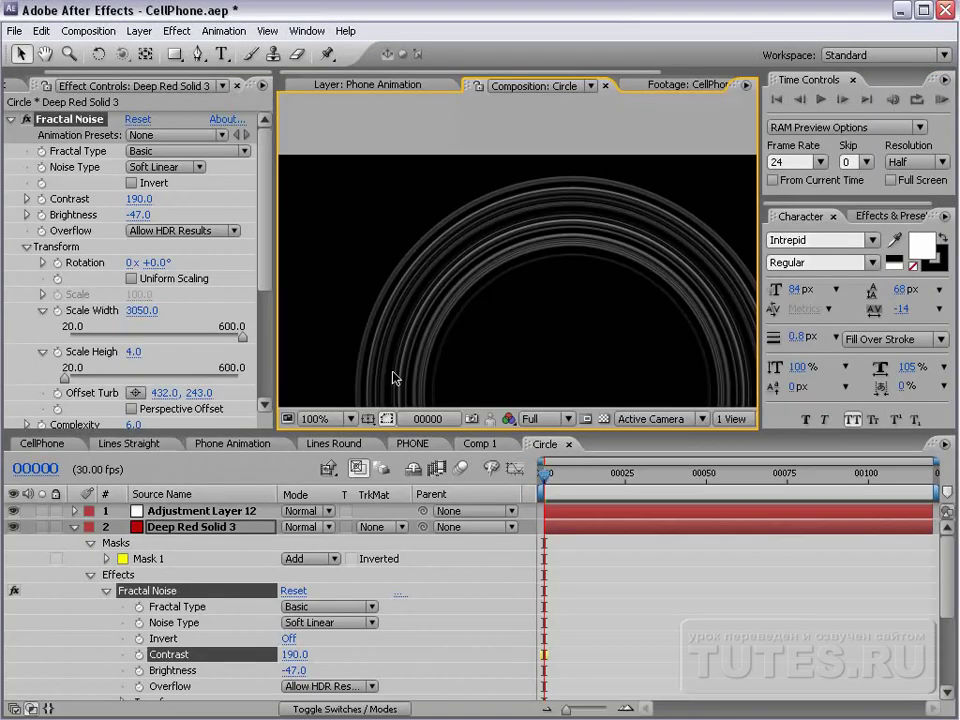
# In Comp 1, make the Circle layer 3D and push it back in depth so the ring appears smaller
pyautogui.click(480, 444)
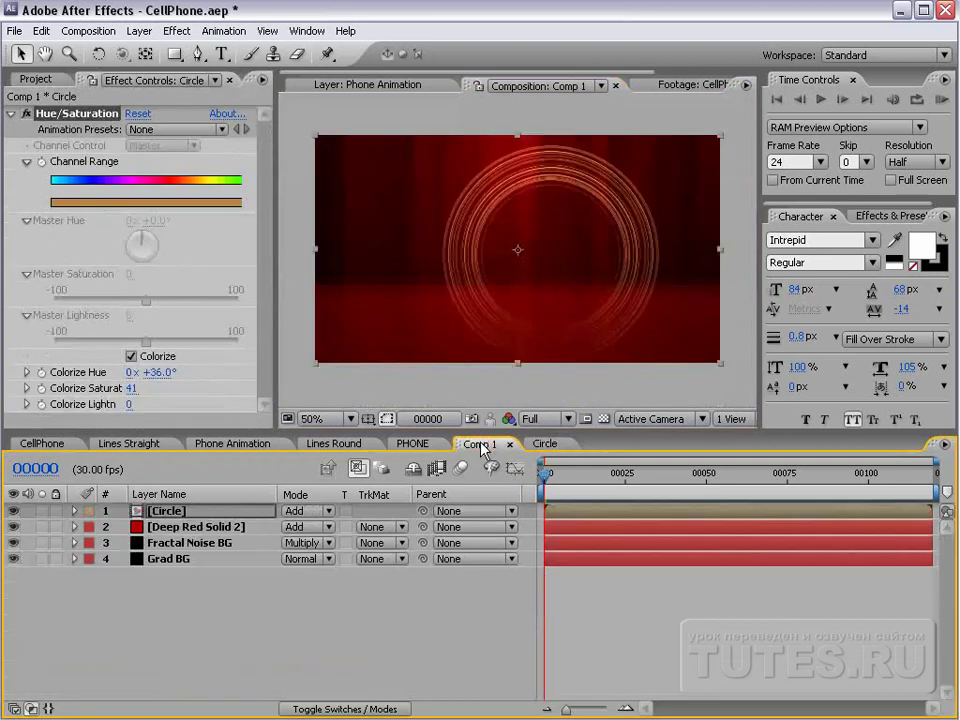
pyautogui.press('F4')
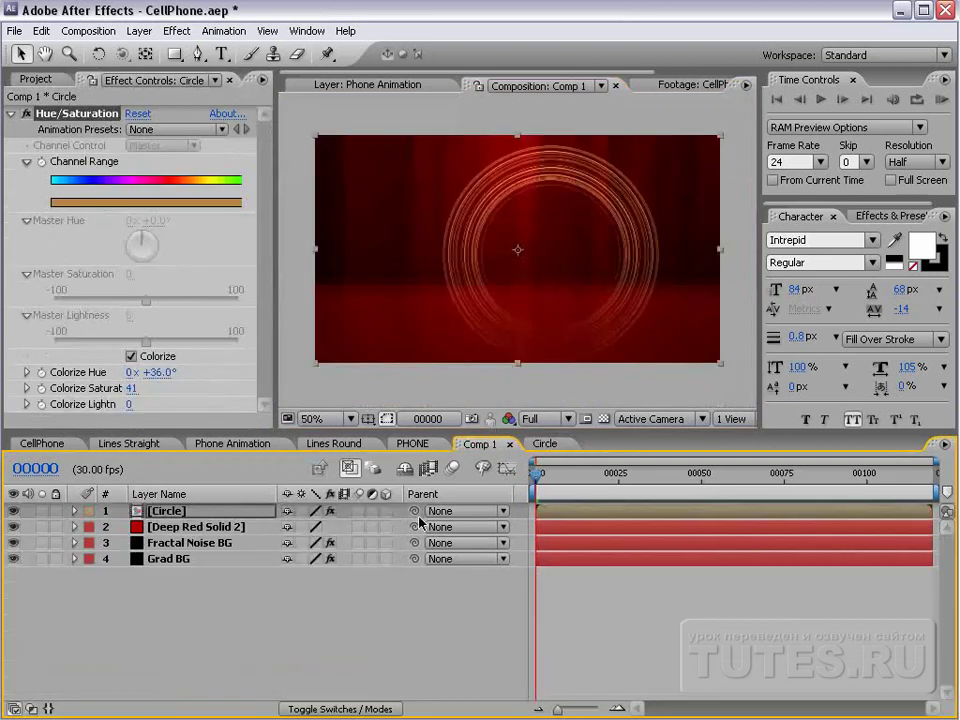
pyautogui.click(384, 511)
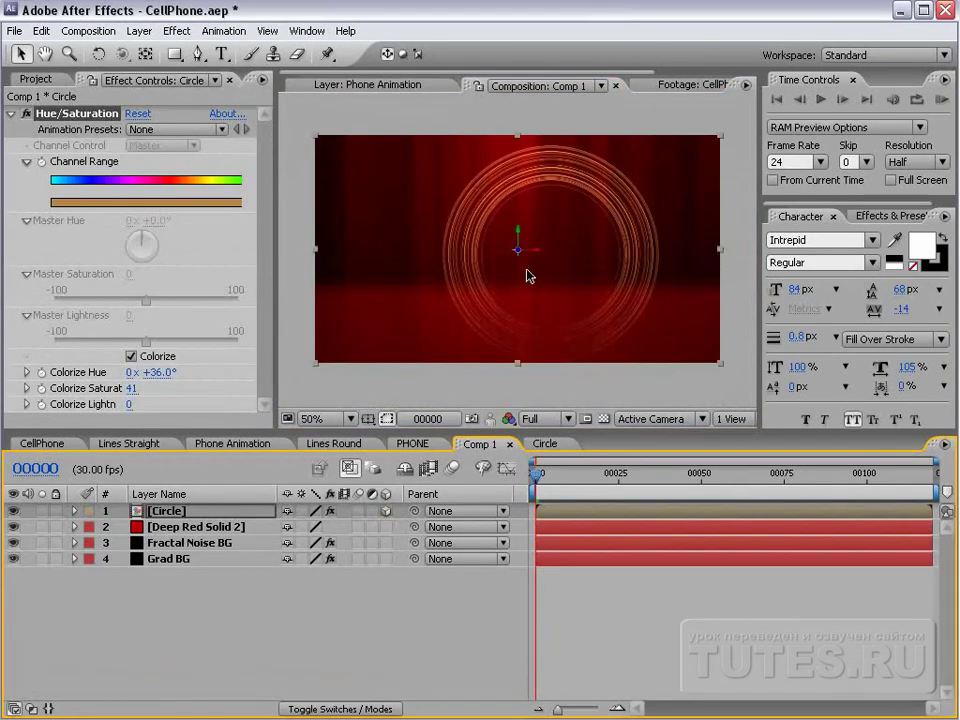
pyautogui.moveTo(521, 253); pyautogui.dragTo(540, 490)
# Duplicate the Circle layer, rotate the copy nearly flat and place it low on the floor
pyautogui.click(178, 512)
pyautogui.click(41, 31)
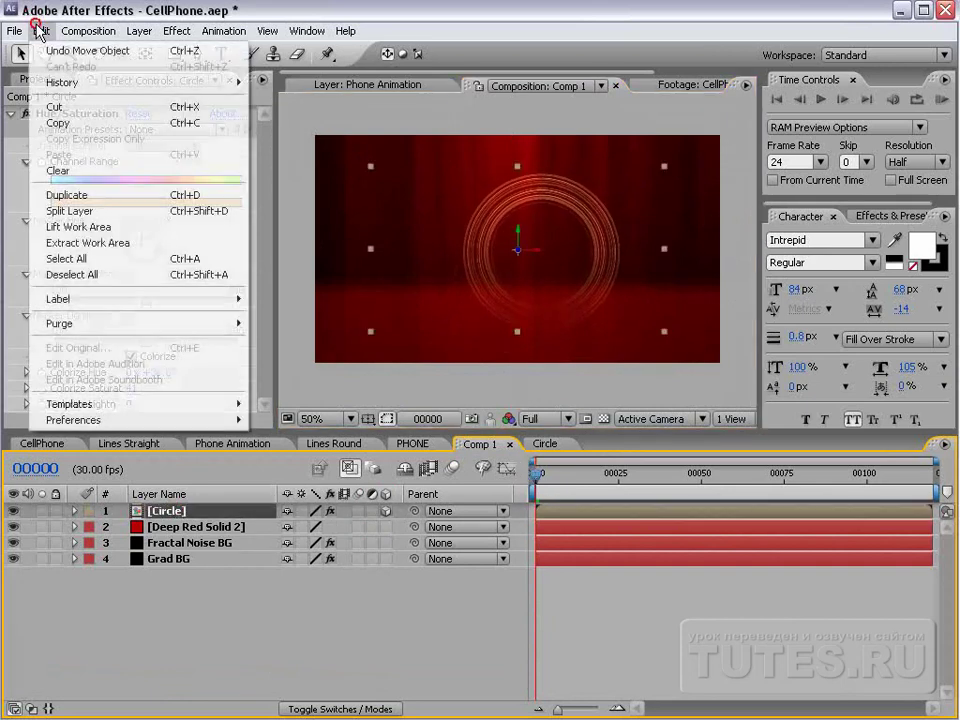
pyautogui.click(92, 196)
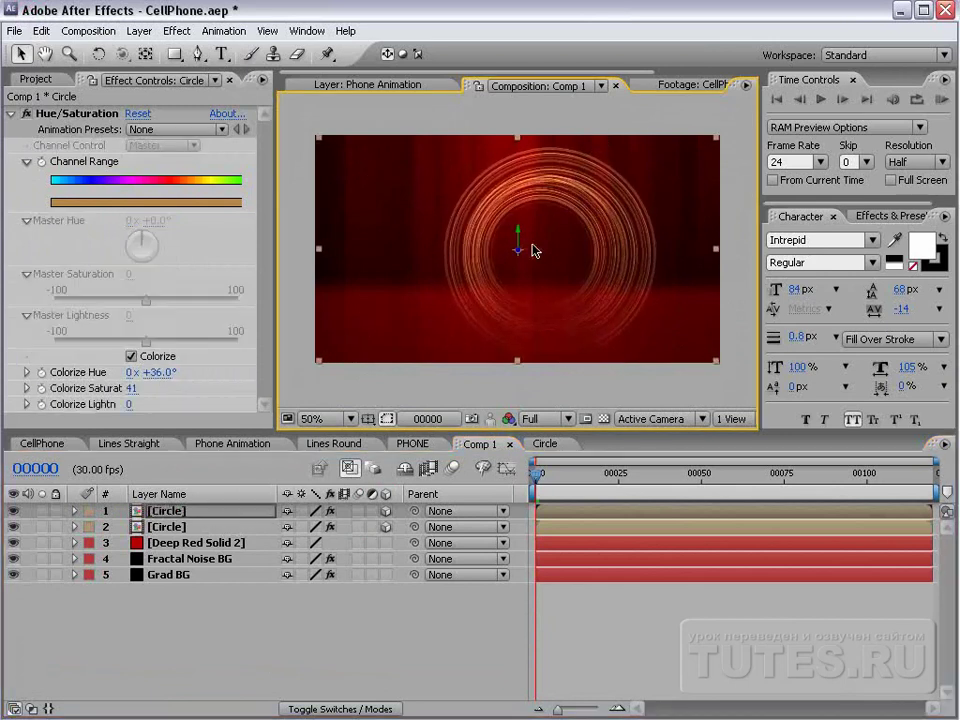
pyautogui.click(102, 54)
pyautogui.moveTo(533, 249); pyautogui.dragTo(518, 314)
pyautogui.press('v')
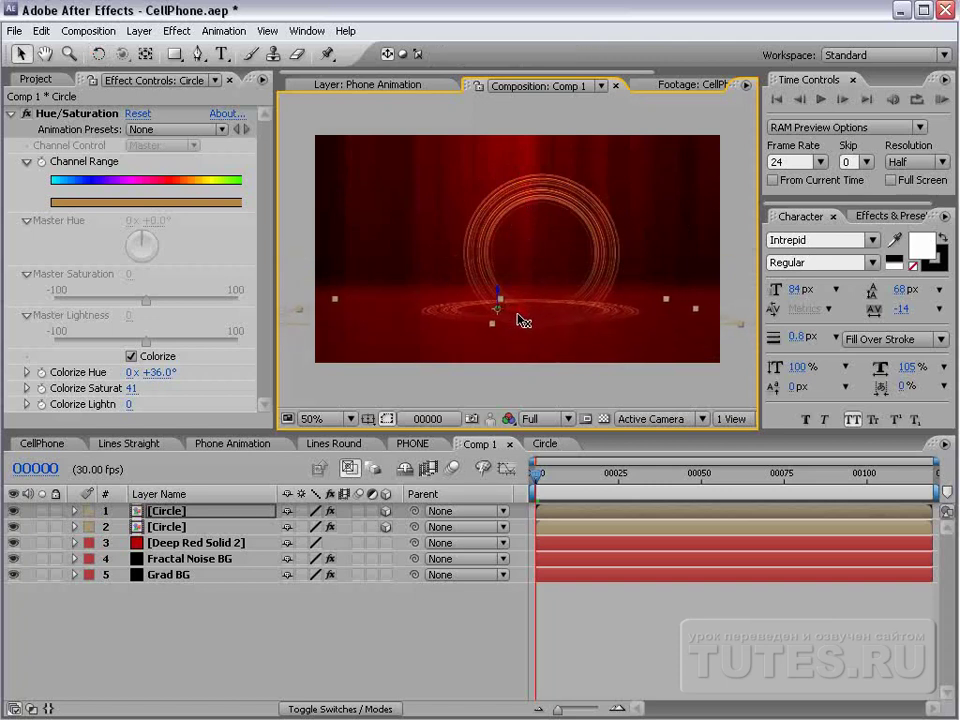
# Enlarge the floor ring and tilt it to an X orientation of 274° so it follows the floor's perspective
pyautogui.press('s')
pyautogui.moveTo(349, 527); pyautogui.dragTo(420, 527)
pyautogui.press('w')
pyautogui.moveTo(510, 312); pyautogui.dragTo(499, 282)
# Set the floor ring's scale to 170%, centre both rings horizontally in the frame and check the composition enlarged
pyautogui.press('s')
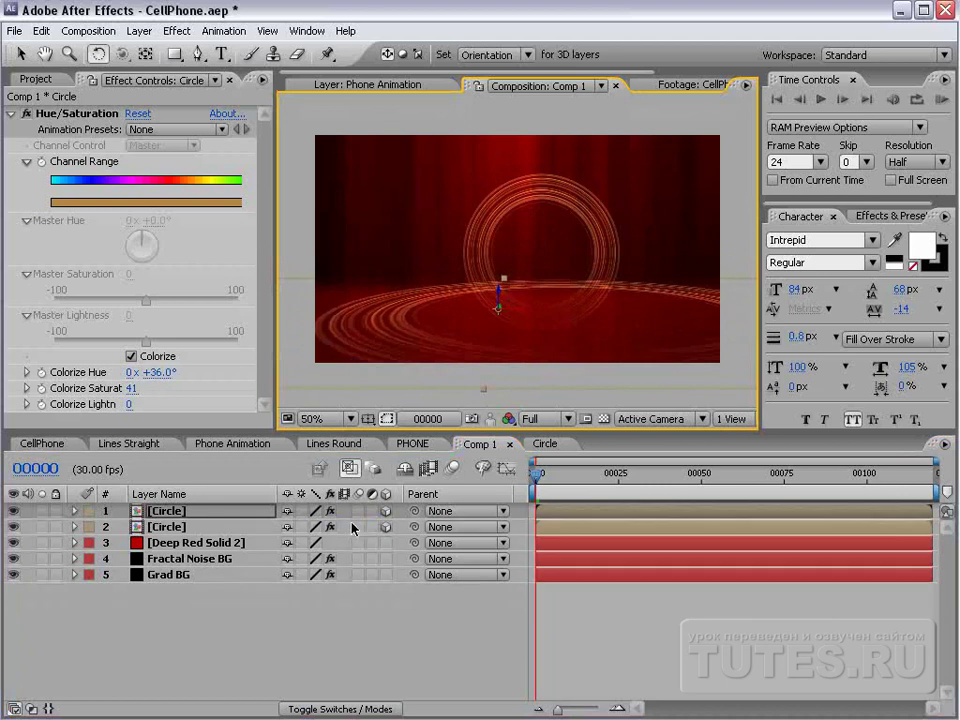
pyautogui.press('r')
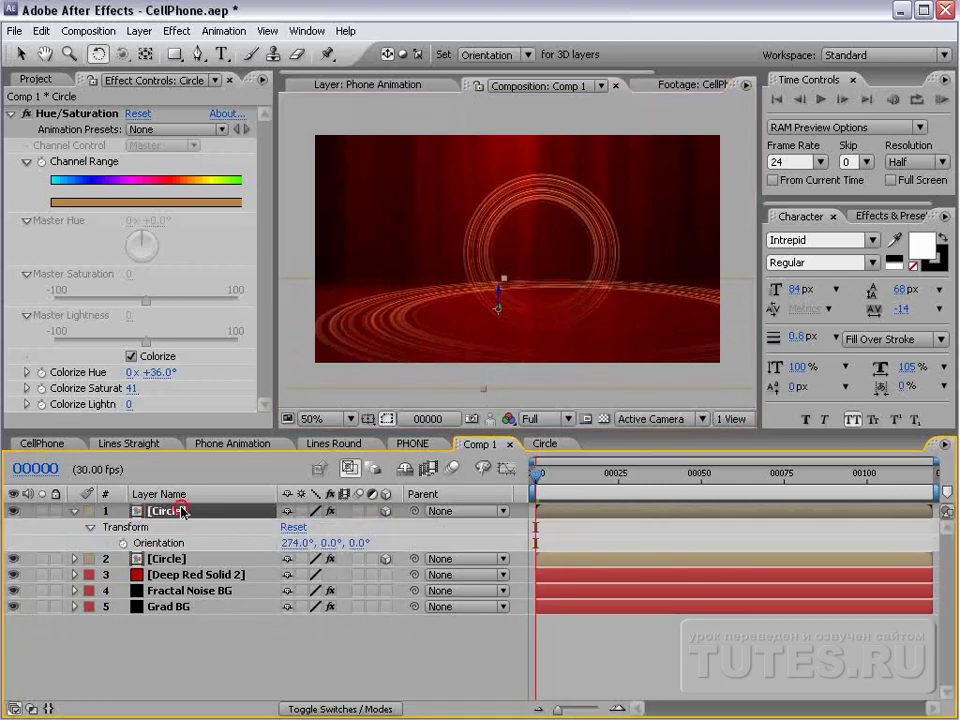
pyautogui.press('s')
pyautogui.moveTo(321, 526); pyautogui.dragTo(297, 527)
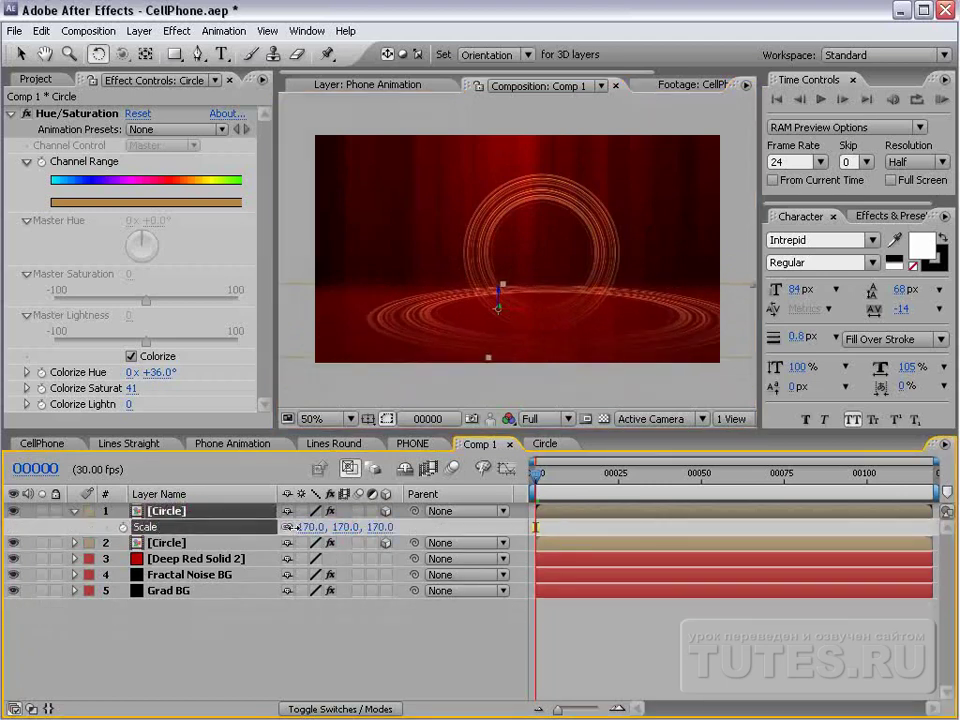
pyautogui.press('v')
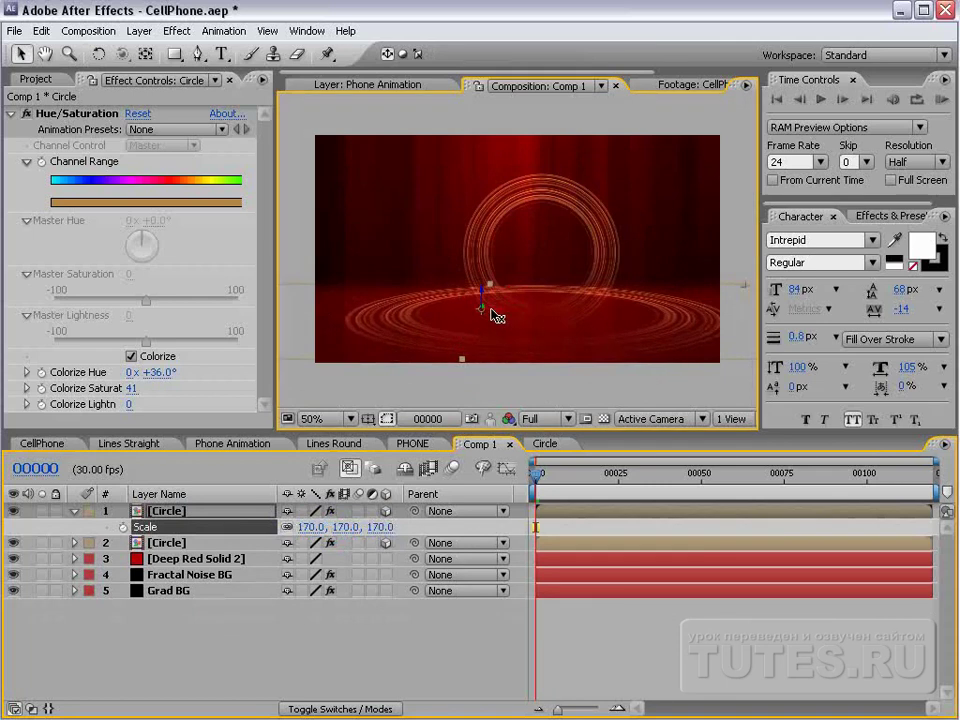
pyautogui.press('`')
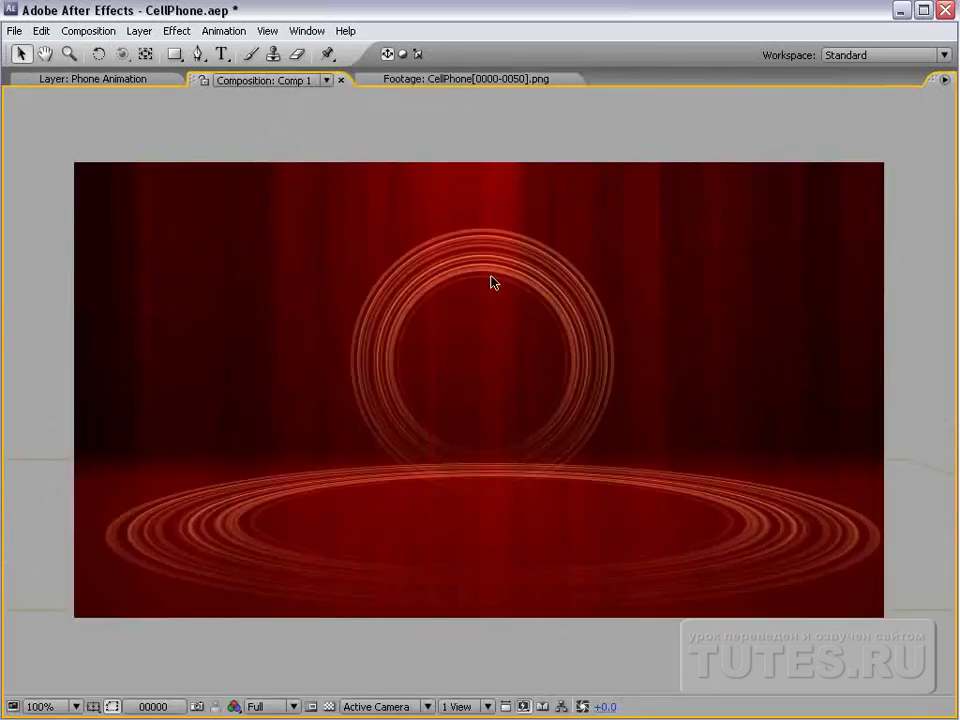
pyautogui.press('`')
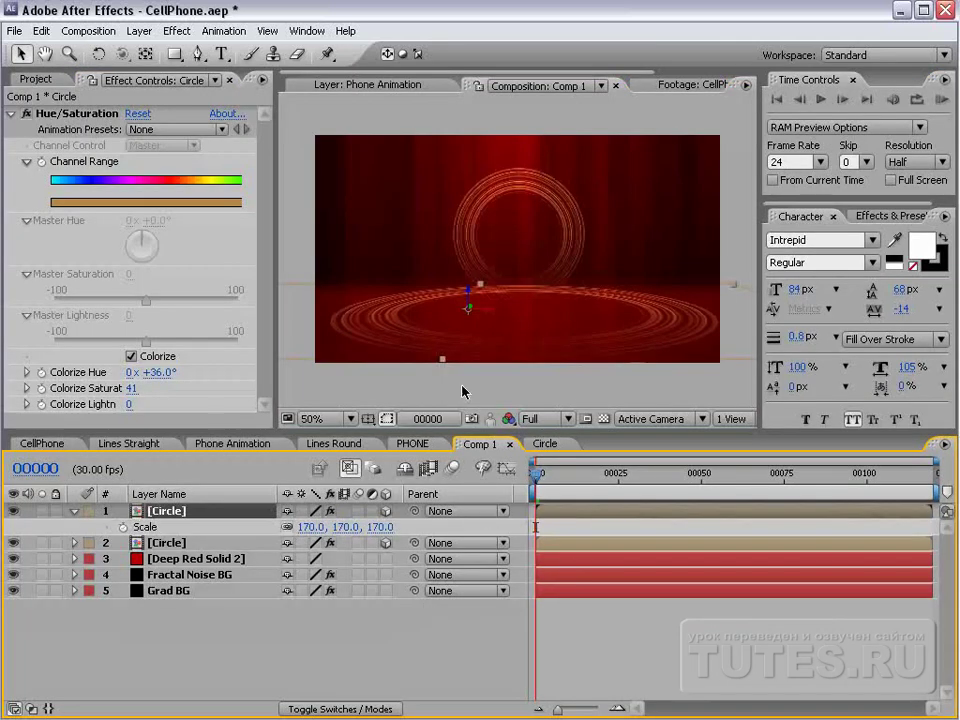
# In the Circle composition, set Deep Red Solid 3's Fast Blur blurriness to 110 and check the rings enlarged in Comp 1
pyautogui.click(545, 443)
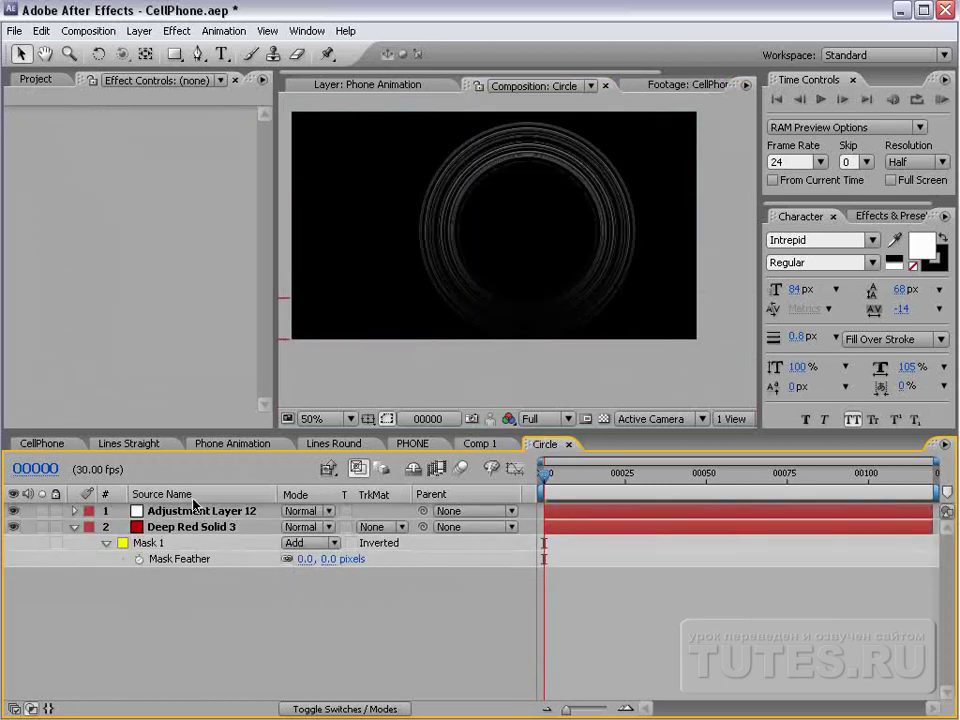
pyautogui.click(181, 530)
pyautogui.scroll(-5, 202, 190)
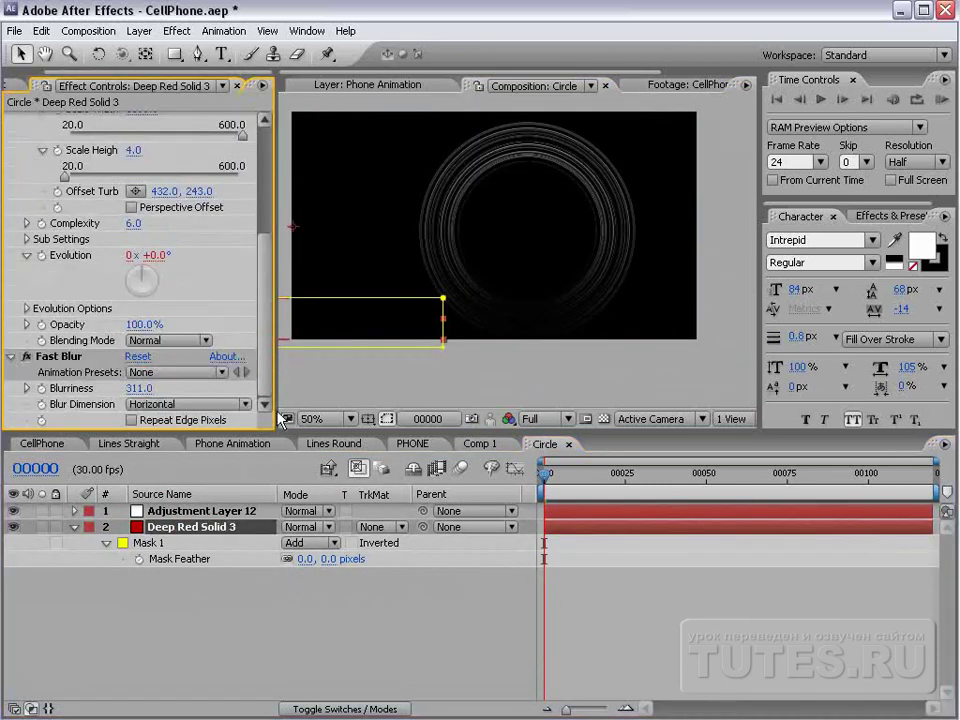
pyautogui.moveTo(131, 388); pyautogui.dragTo(133, 388)
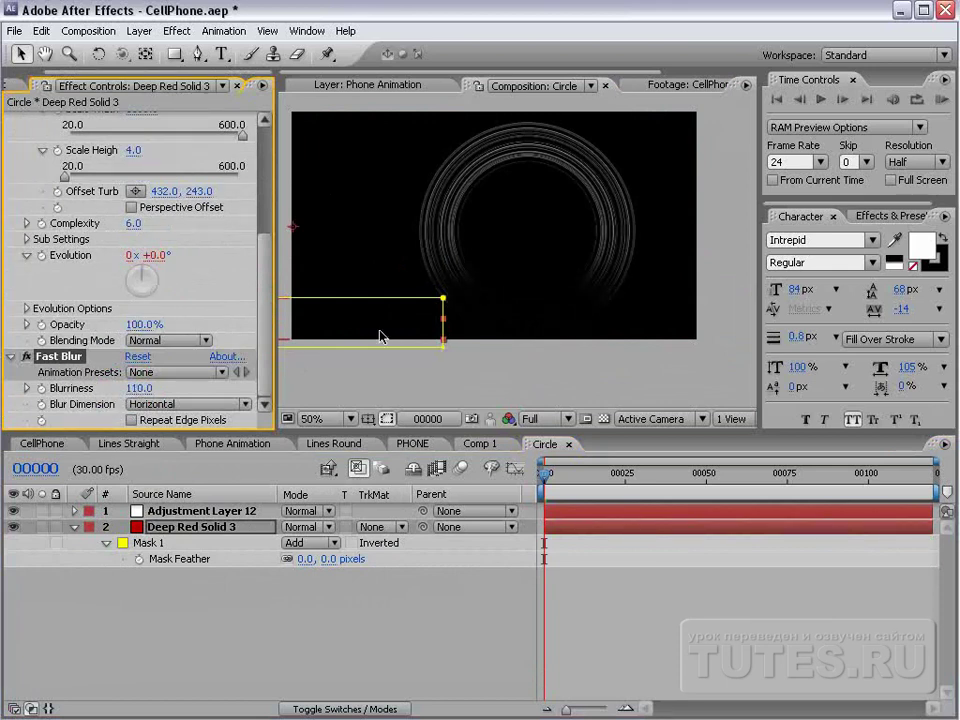
pyautogui.click(476, 444)
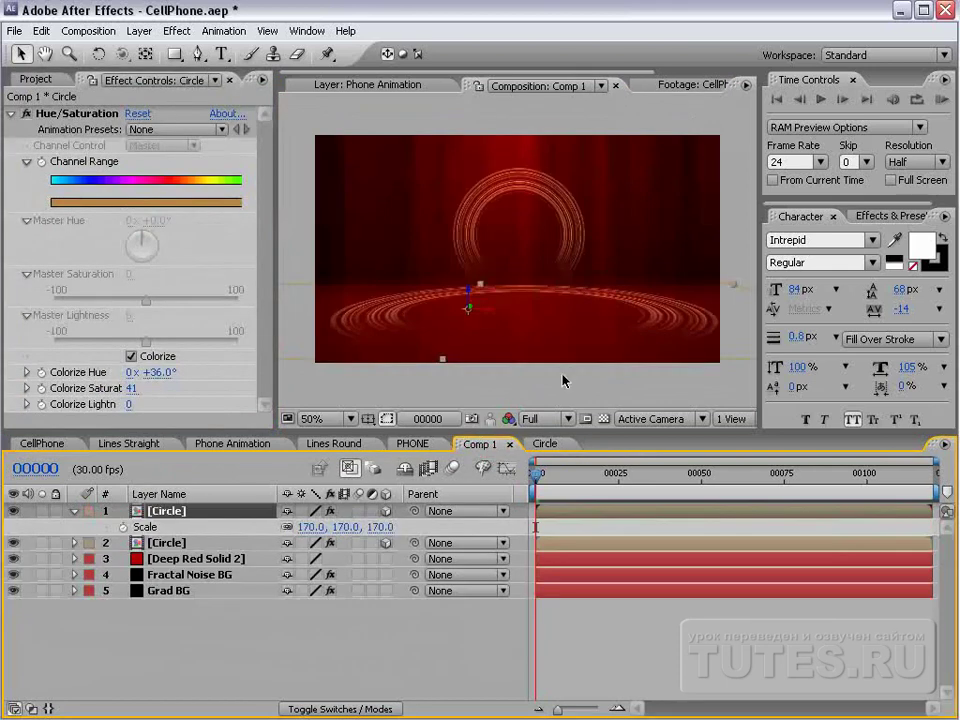
pyautogui.press('.')
pyautogui.press('`')
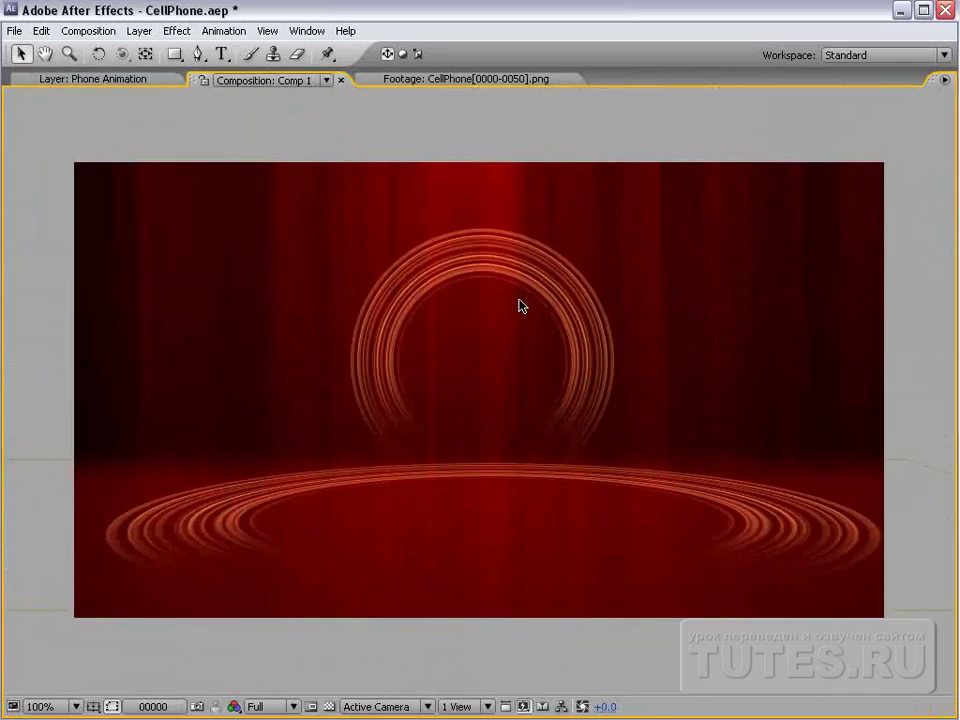
pyautogui.press('`')
pyautogui.press(',')
# Scale the floor ring to 208% and add a camera named Camera 1 with the 28mm preset
pyautogui.press('s')
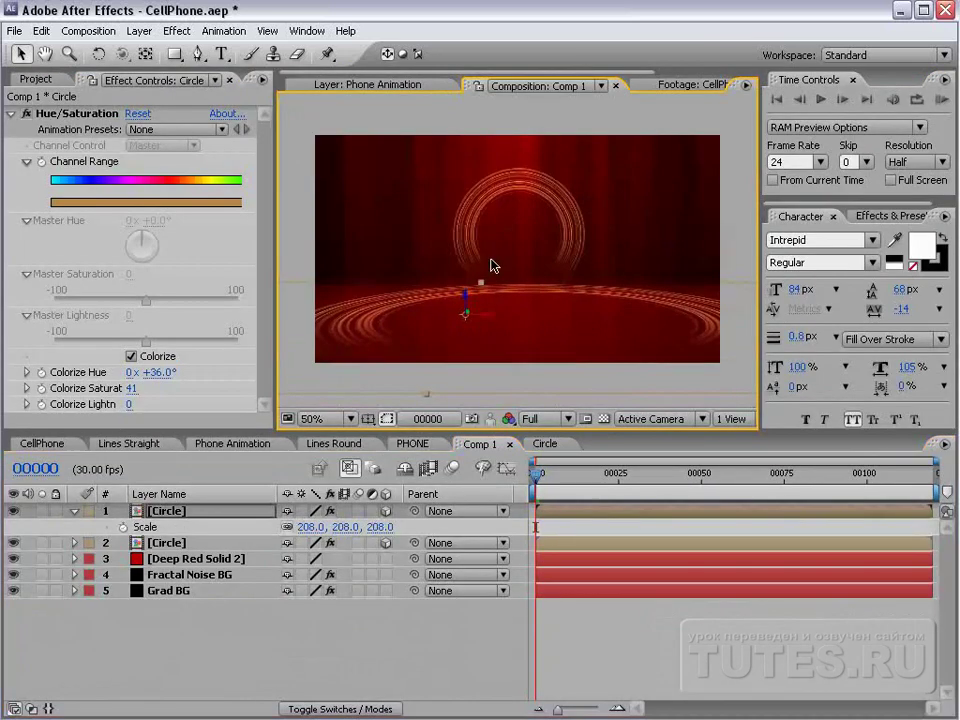
pyautogui.click(139, 30)
pyautogui.moveTo(197, 48)
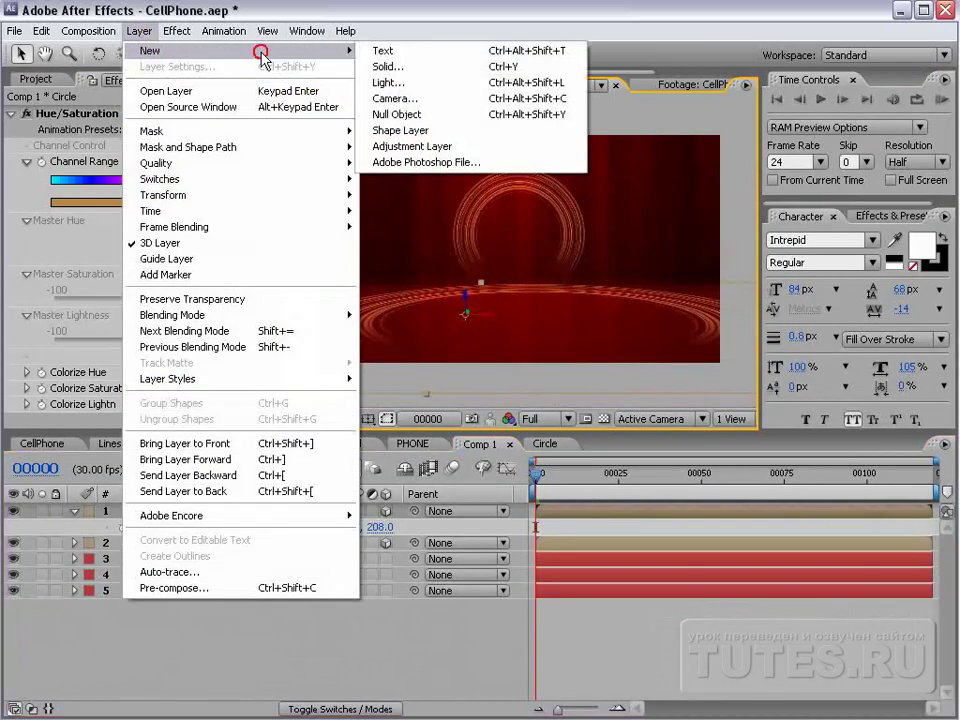
pyautogui.click(397, 99)
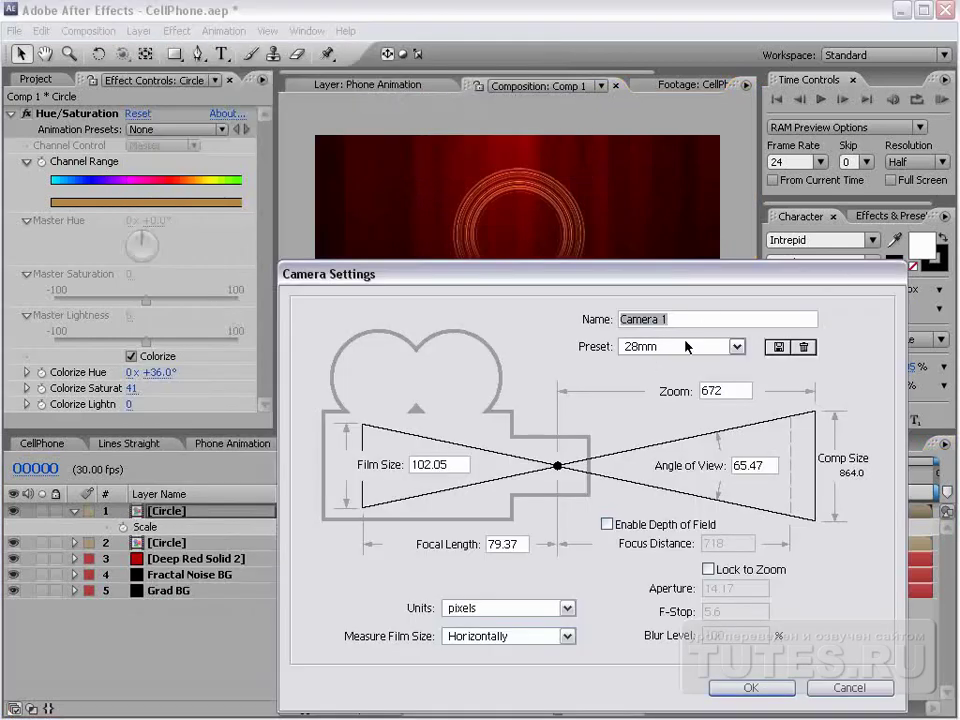
pyautogui.click(750, 688)
# Adjust the camera's view of the rings and set the floor ring's scale to 133.4%
pyautogui.press('c')
pyautogui.press('c')
pyautogui.press('c')
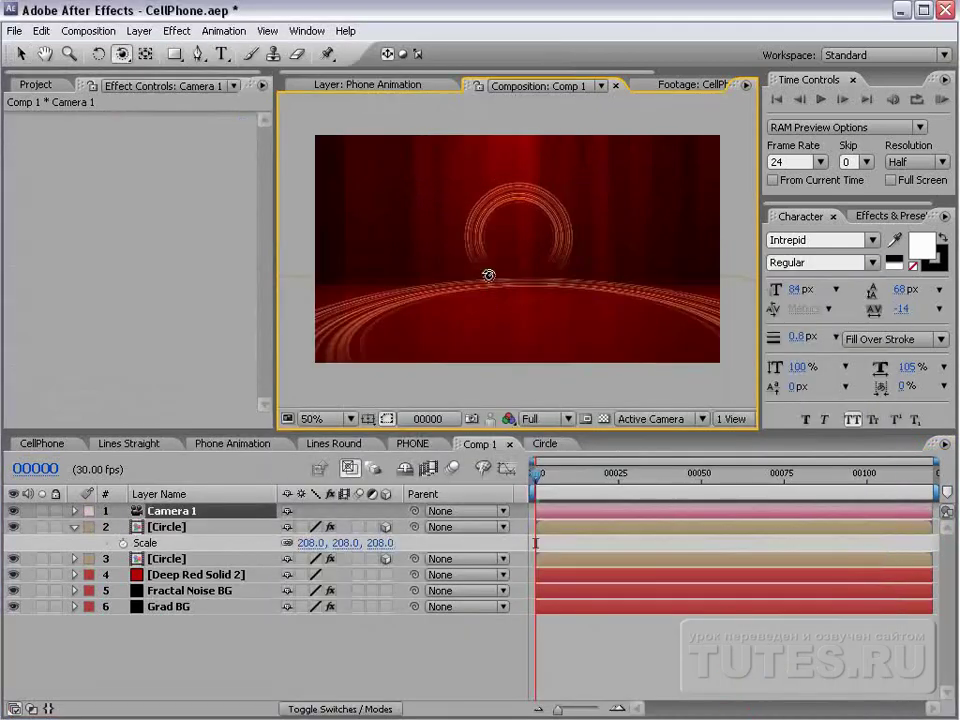
pyautogui.moveTo(496, 288); pyautogui.dragTo(500, 248)
pyautogui.moveTo(354, 549); pyautogui.dragTo(297, 549)
# Reposition the floor ring so it sits centred just below the upright ring
pyautogui.press('v')
pyautogui.moveTo(455, 340); pyautogui.dragTo(537, 317)
pyautogui.moveTo(665, 296); pyautogui.dragTo(697, 286)
pyautogui.moveTo(480, 313)
pyautogui.mouseDown()
pyautogui.moveTo(484, 283)
pyautogui.moveTo(480, 294)
pyautogui.mouseUp()
# Scrub to frame 18 to check the rings, save the project and deselect all layers
pyautogui.moveTo(555, 484); pyautogui.dragTo(596, 484)
pyautogui.click(671, 636)
pyautogui.hotkey('ctrl', 's')
pyautogui.click(596, 484)
pyautogui.click(503, 333)
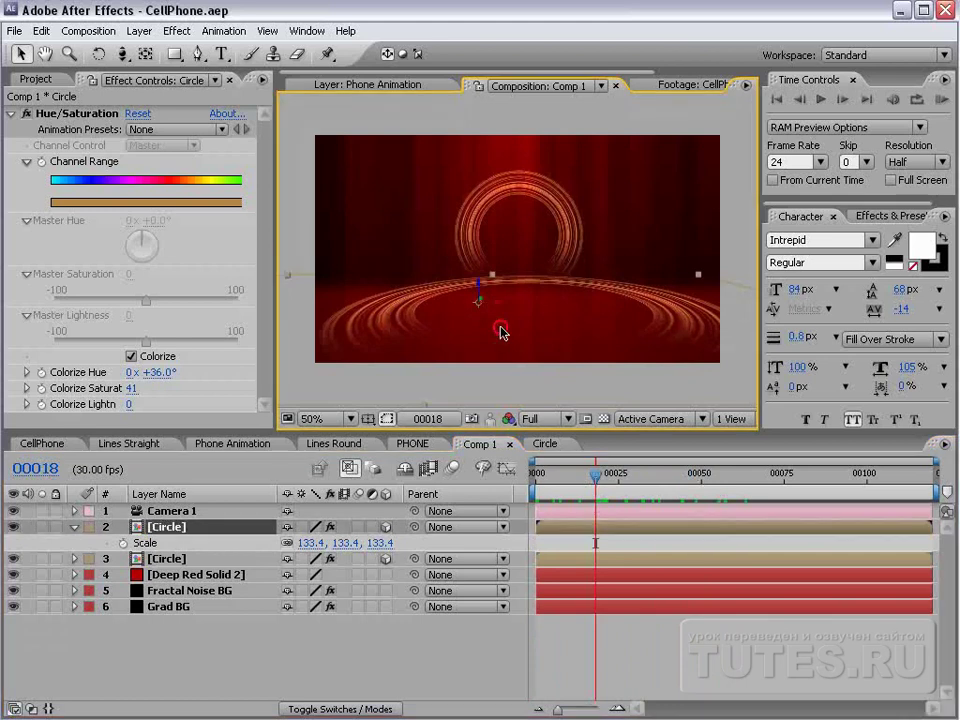
pyautogui.click(160, 660)
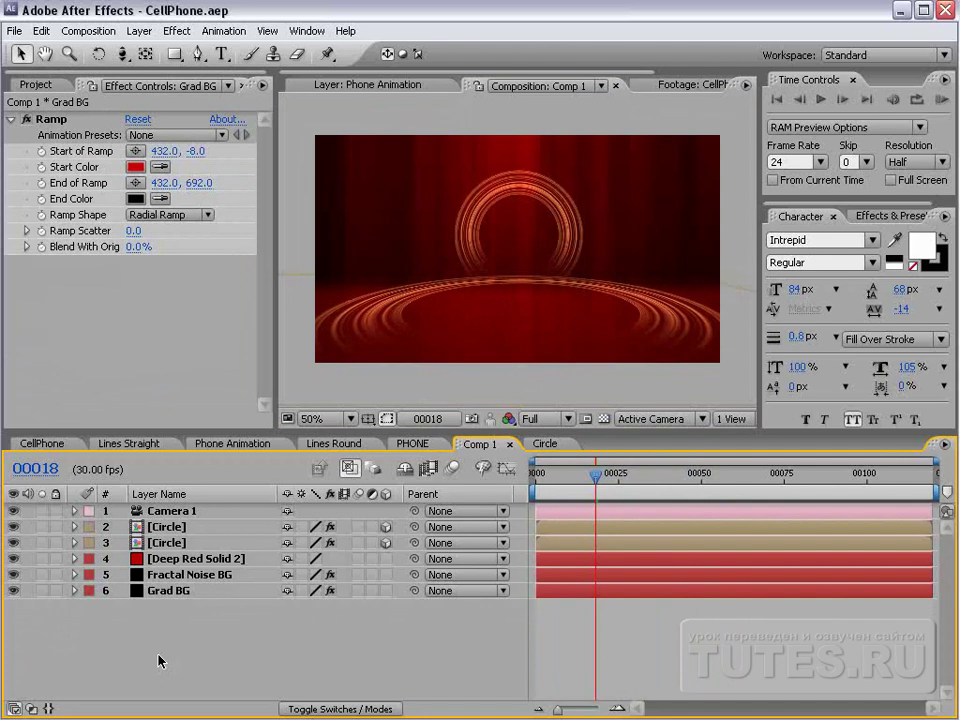
# Create a black 864 × 486 solid named SHINEY as the uppermost layer in Comp 1
pyautogui.click(139, 30)
pyautogui.moveTo(177, 33)
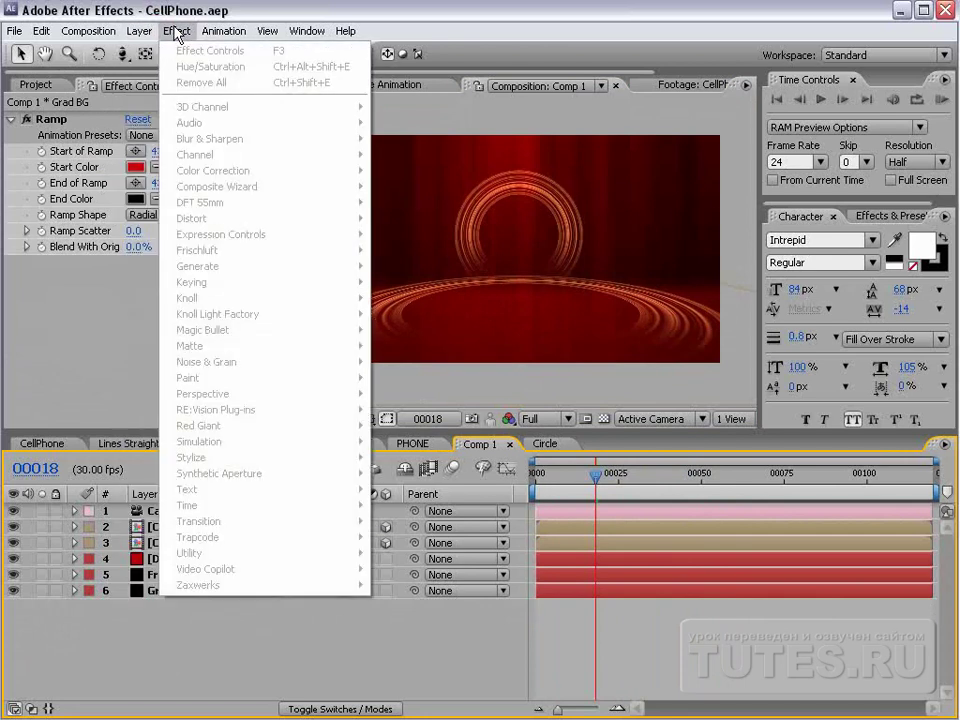
pyautogui.moveTo(140, 31)
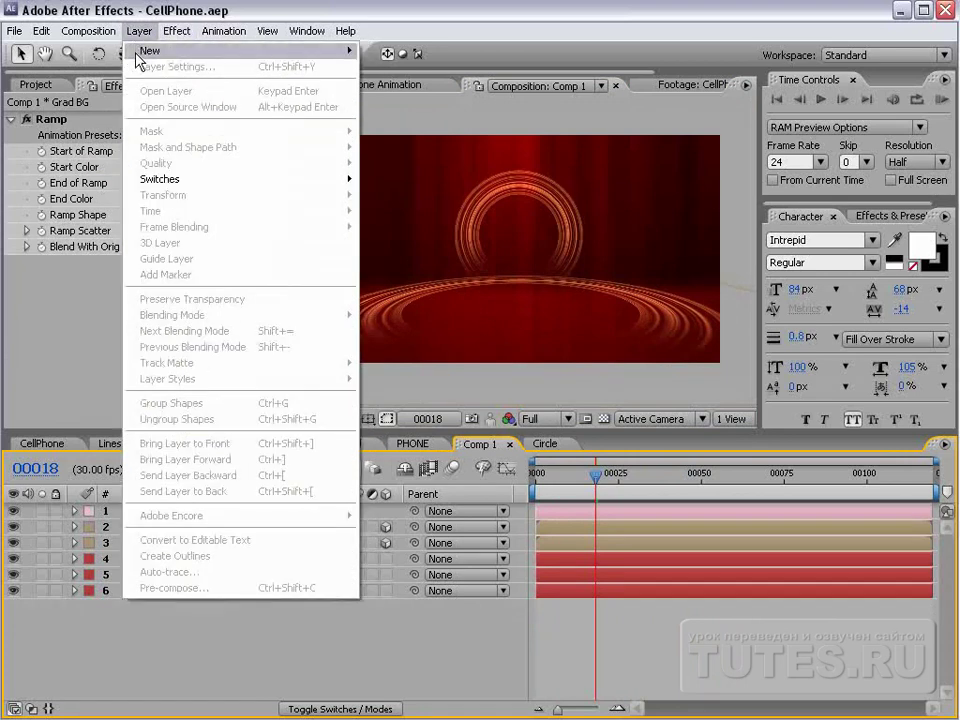
pyautogui.moveTo(197, 50)
pyautogui.click(386, 67)
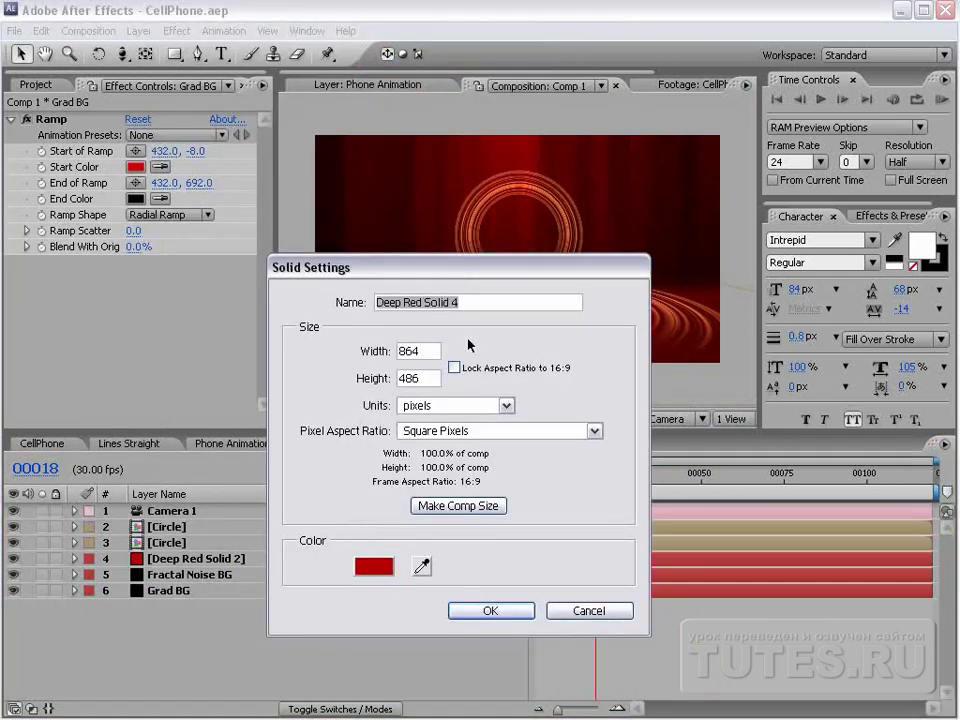
pyautogui.click(388, 565)
pyautogui.moveTo(372, 506); pyautogui.dragTo(490, 570)
pyautogui.click(678, 336)
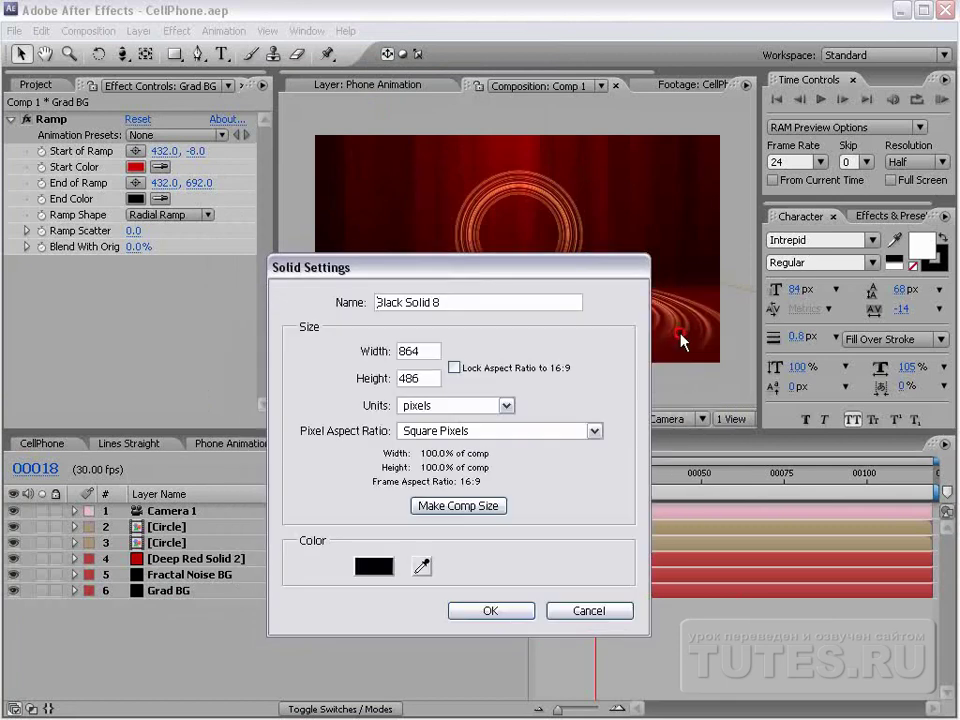
pyautogui.click(180, 321)
pyautogui.write('SHINEY')
pyautogui.press('Return')
# Apply a Lens Flare to the SHINEY layer and place its centre slightly above and left of the frame's middle
pyautogui.click(178, 31)
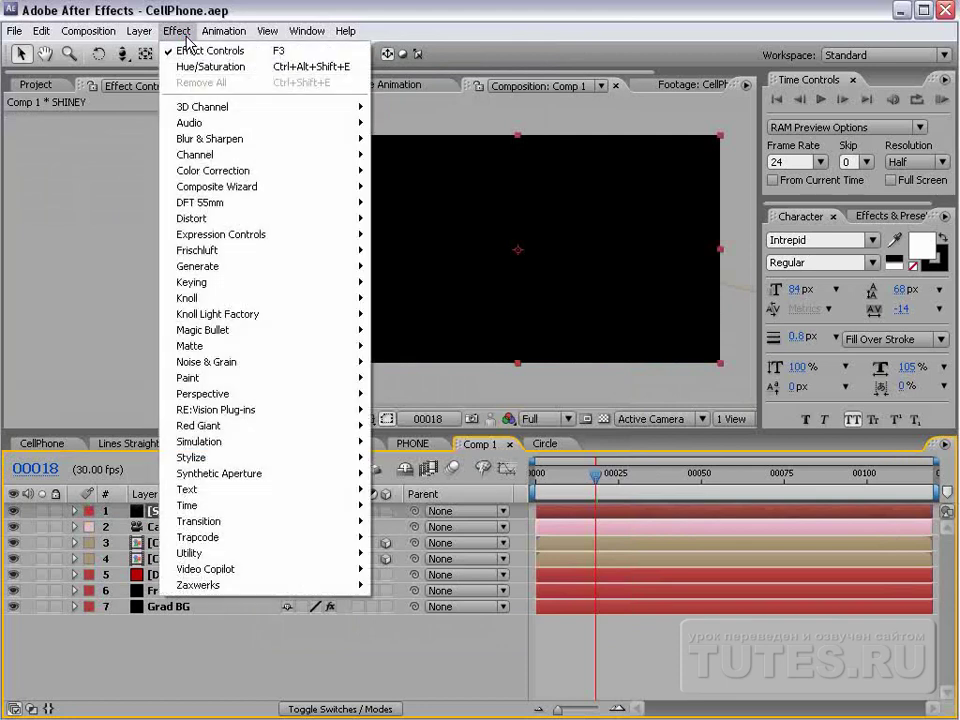
pyautogui.moveTo(226, 282)
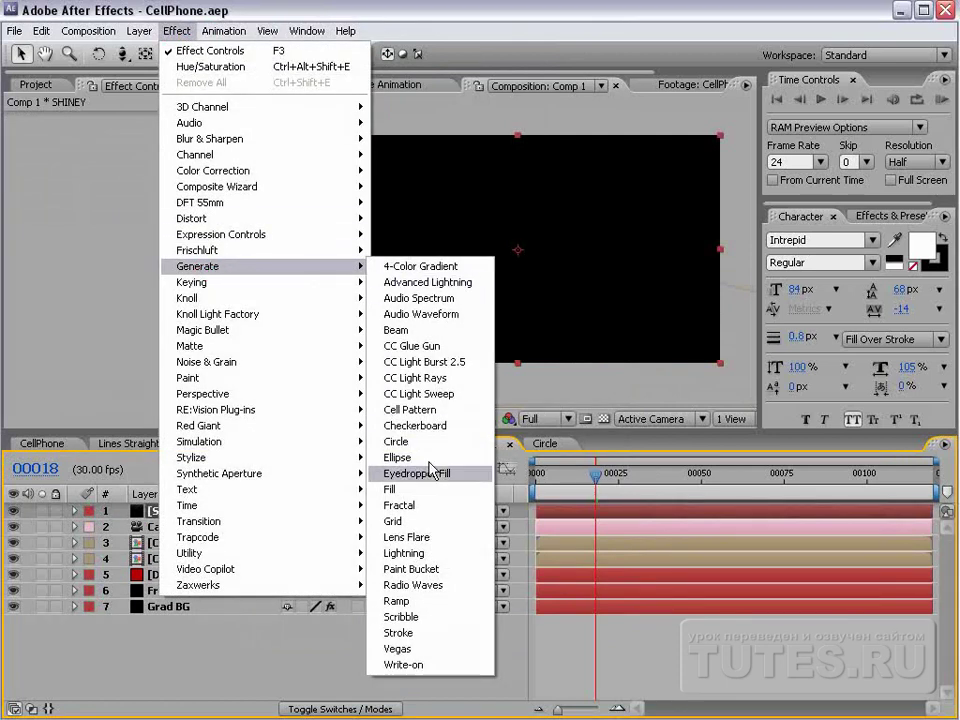
pyautogui.click(412, 537)
pyautogui.moveTo(477, 227)
pyautogui.mouseDown()
pyautogui.moveTo(519, 251)
pyautogui.moveTo(493, 231)
pyautogui.mouseUp()
# Add the Fractal Noise and CC Radial Fast Blur effects to the SHINEY layer
pyautogui.click(177, 31)
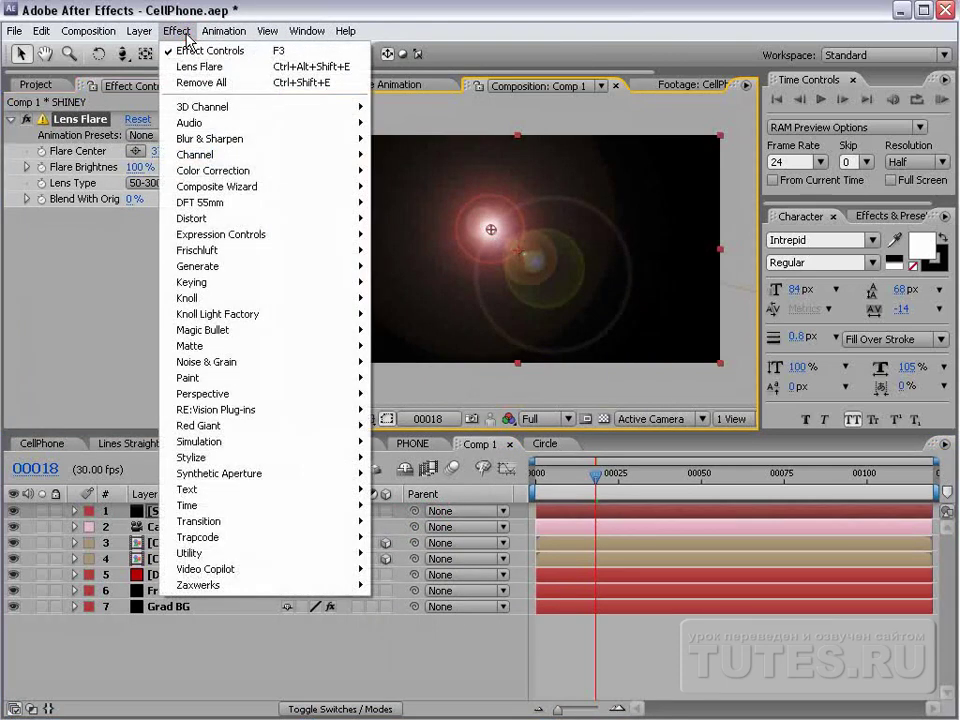
pyautogui.moveTo(251, 364)
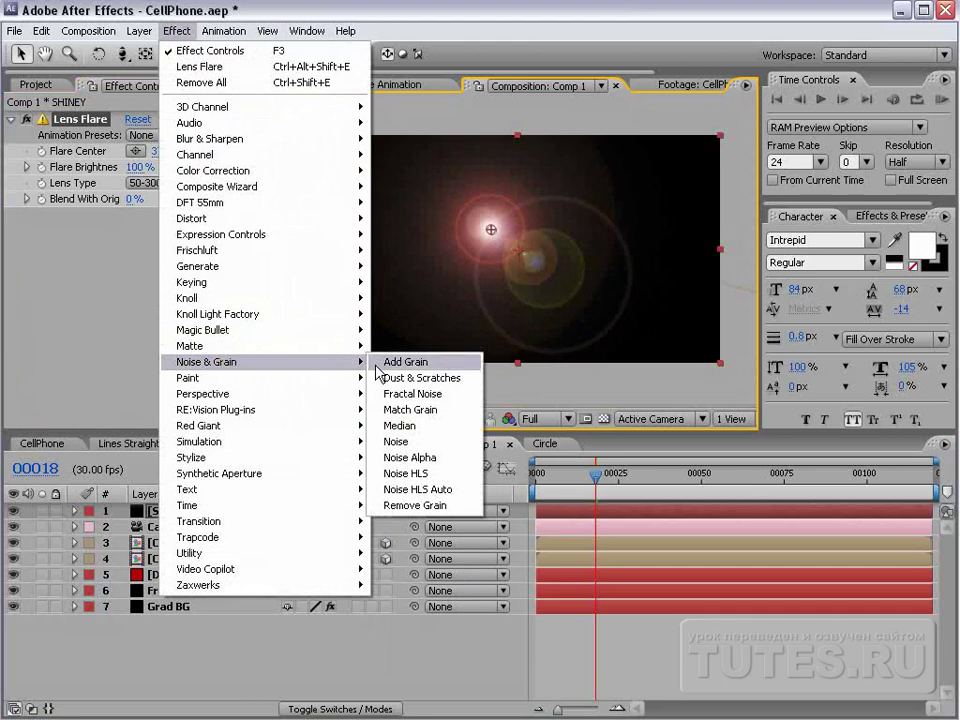
pyautogui.click(454, 394)
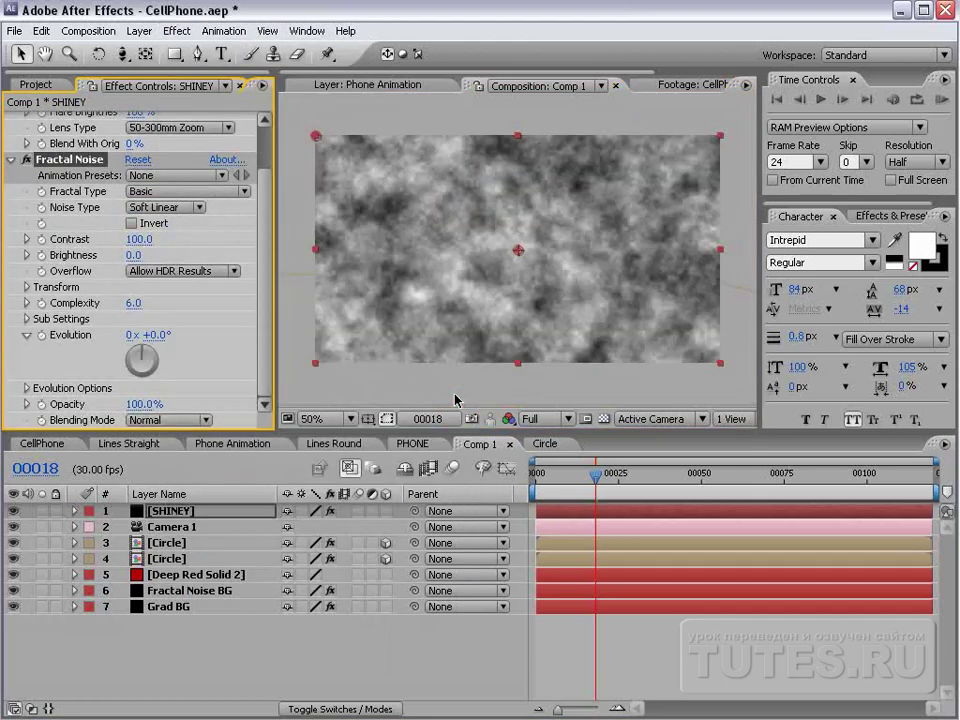
pyautogui.click(178, 31)
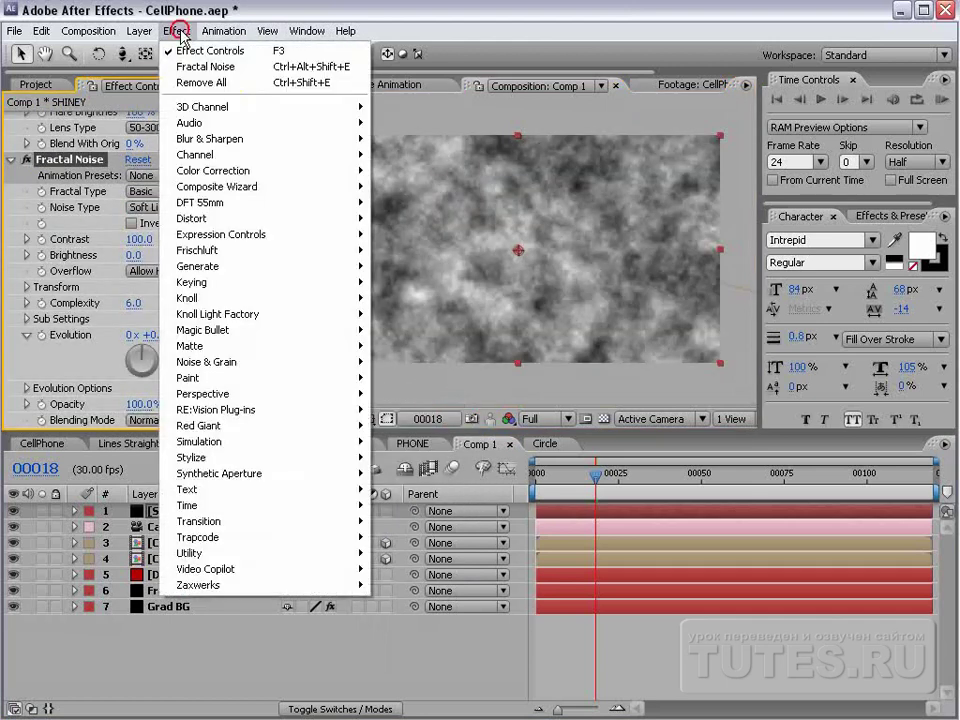
pyautogui.click(209, 140)
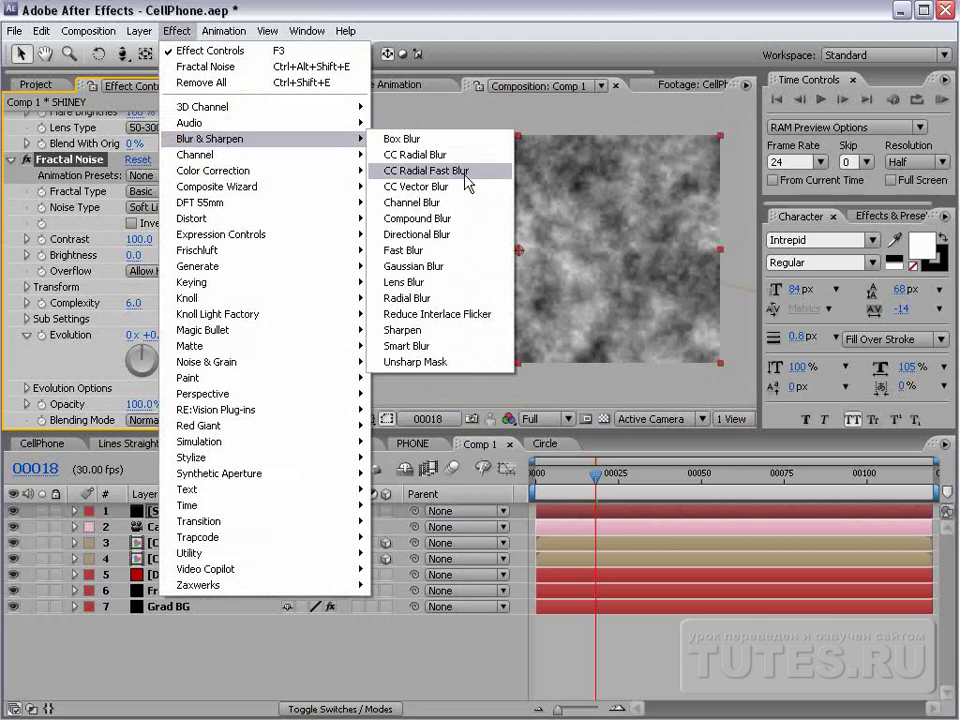
pyautogui.click(466, 176)
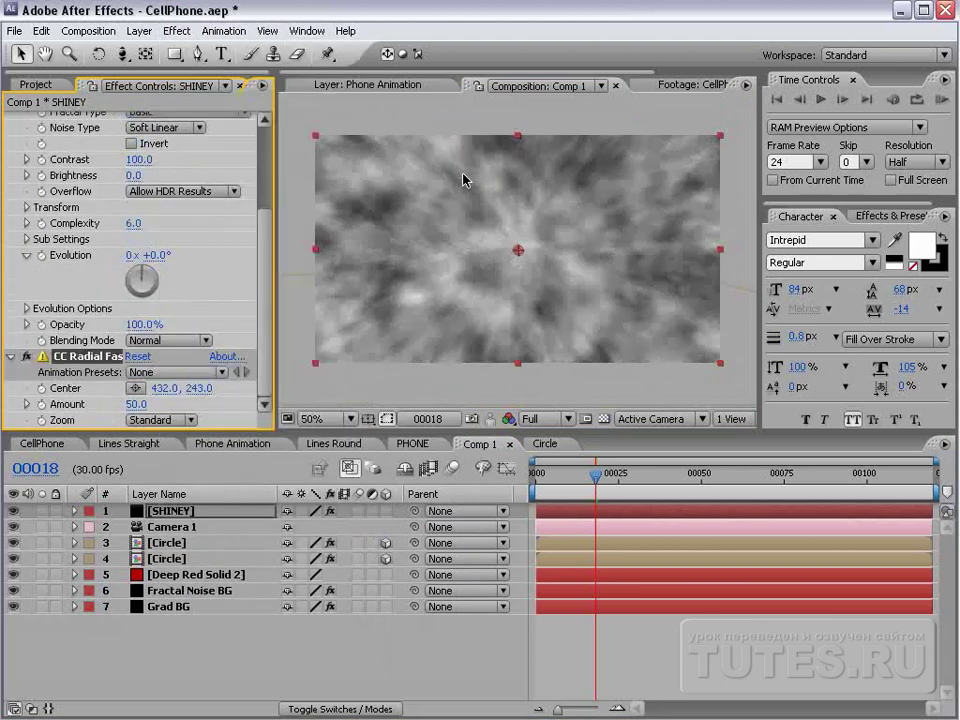
# Switch off CC Radial Fast Blur on the SHINEY layer and set the Fractal Noise blending mode to Multiply
pyautogui.scroll(3, 263, 306)
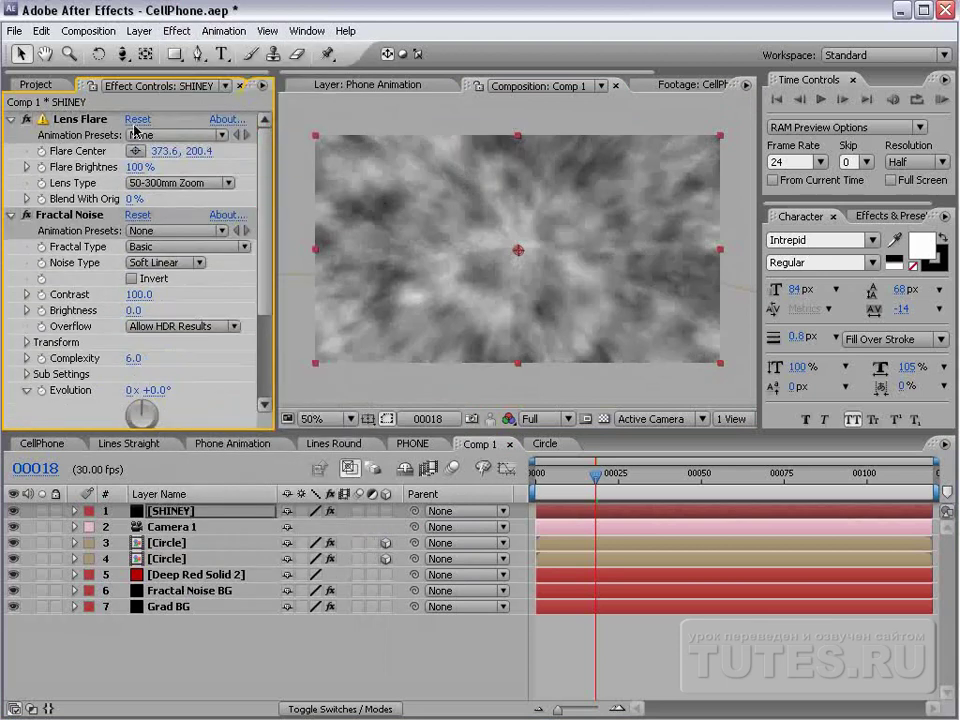
pyautogui.click(13, 119)
pyautogui.click(10, 135)
pyautogui.click(10, 151)
pyautogui.click(27, 135)
pyautogui.click(27, 151)
pyautogui.click(10, 135)
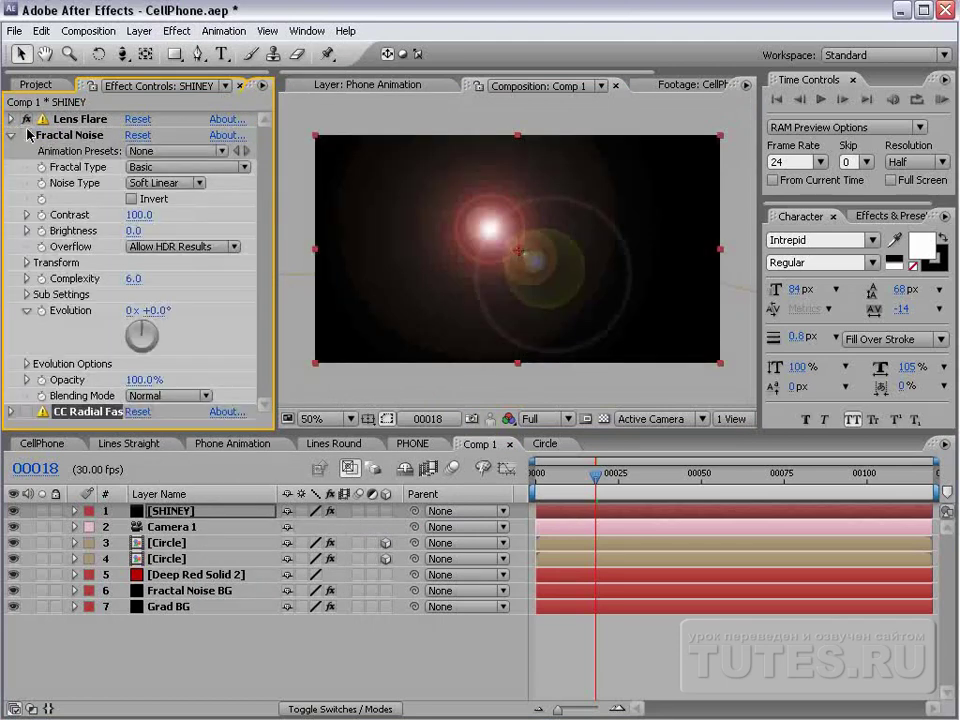
pyautogui.click(27, 135)
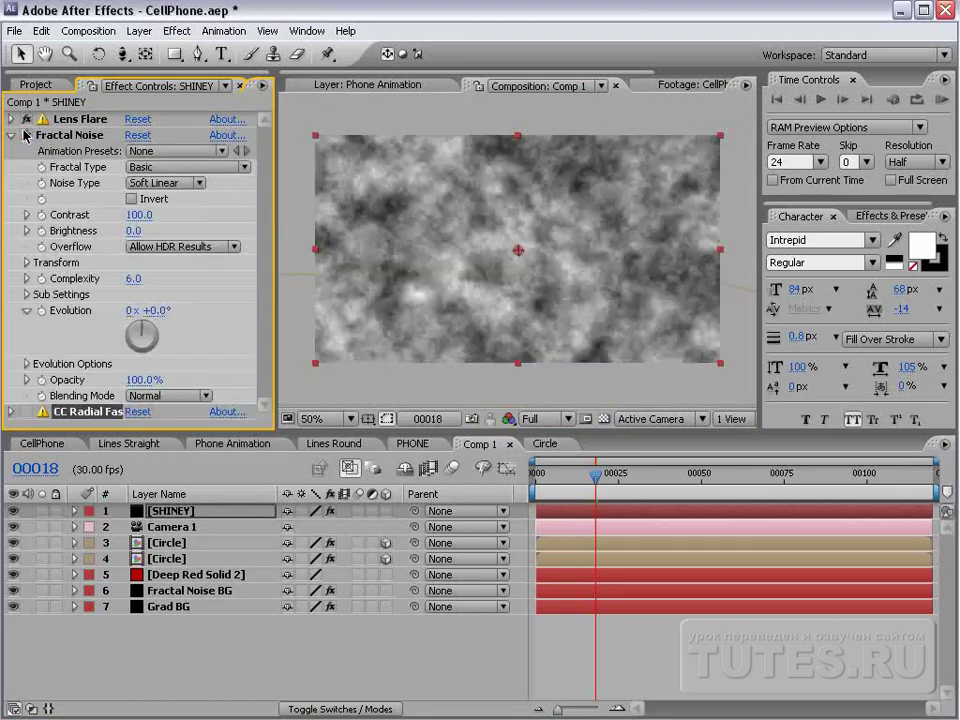
pyautogui.click(150, 395)
pyautogui.click(176, 437)
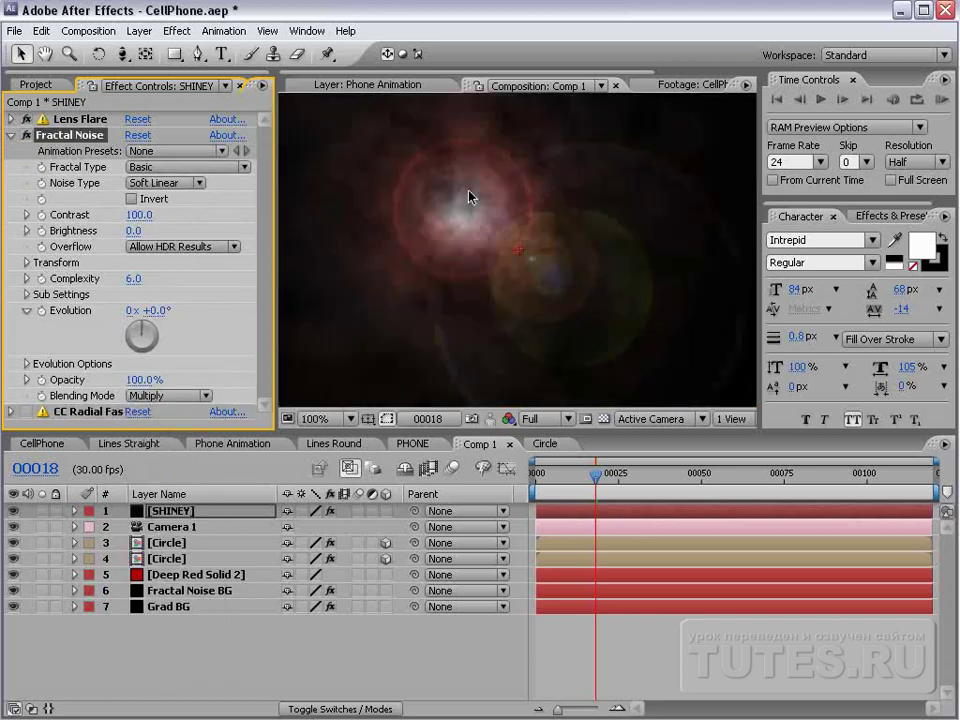
# Set the Fractal Noise scale to 15 and switch CC Radial Fast Blur back on
pyautogui.click(27, 262)
pyautogui.click(43, 310)
pyautogui.moveTo(89, 337); pyautogui.dragTo(71, 327)
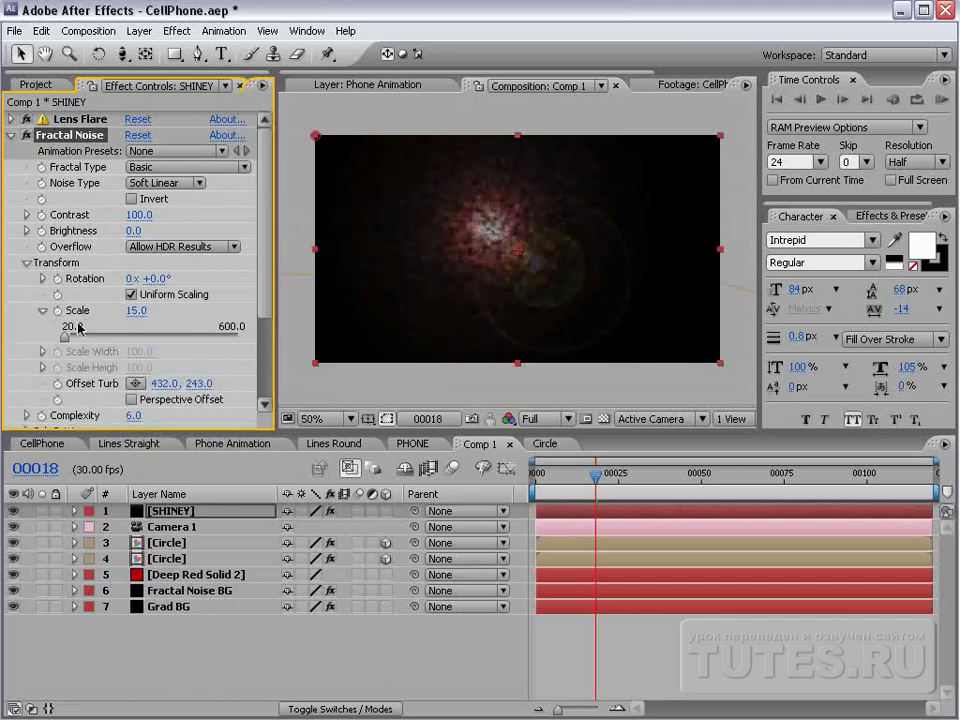
pyautogui.click(11, 135)
pyautogui.click(88, 151)
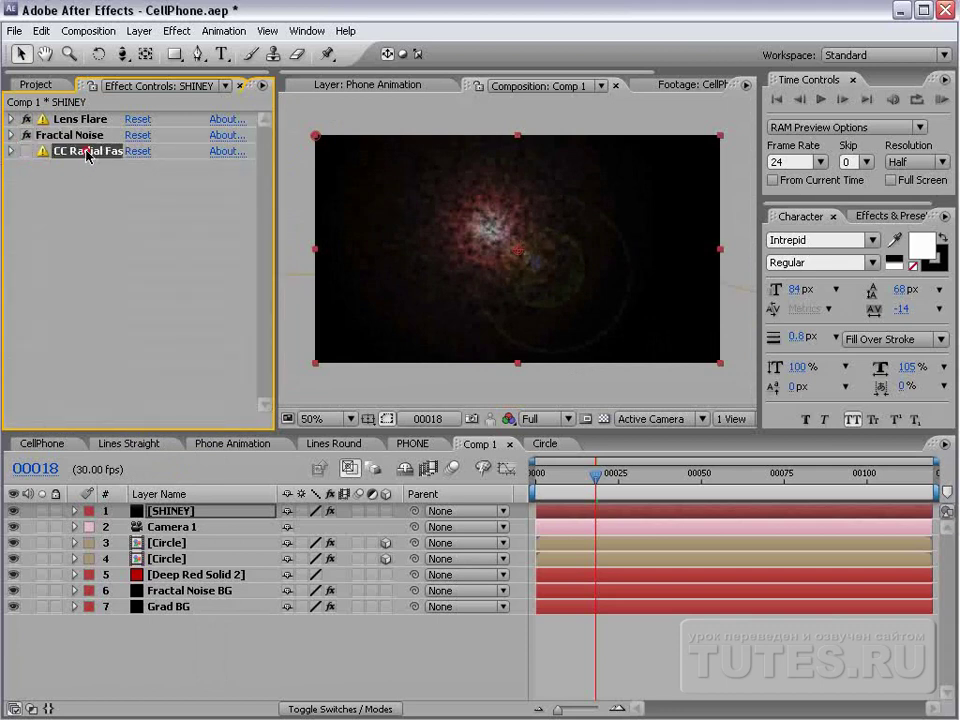
pyautogui.click(27, 151)
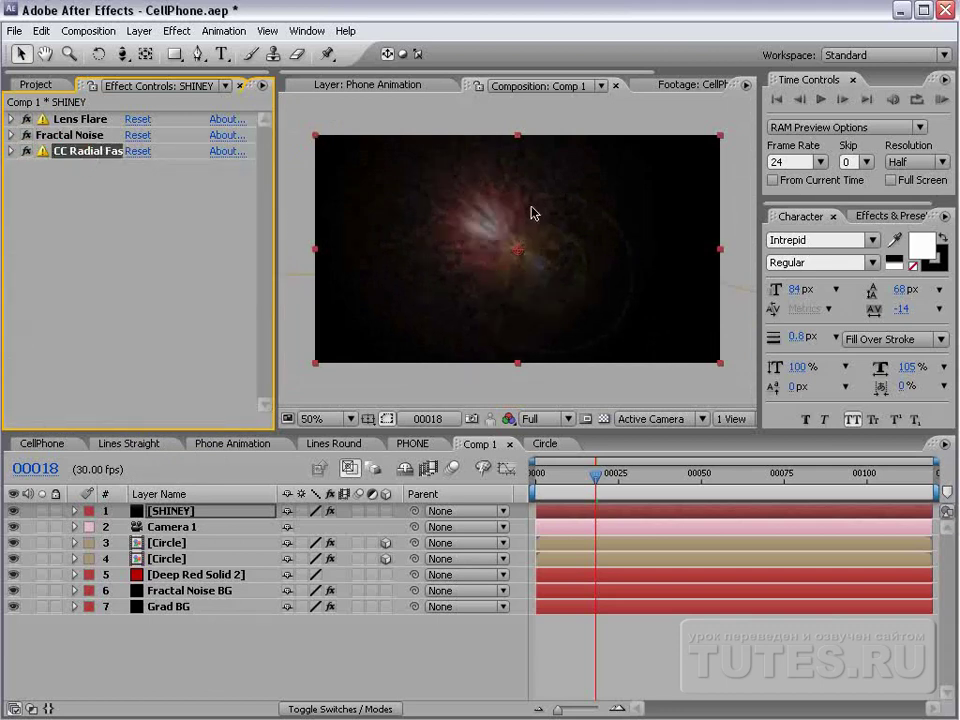
# Enlarge the timeline and expand the Lens Flare, Fractal Noise and CC Radial Fast Blur properties of the SHINEY layer there
pyautogui.click(11, 151)
pyautogui.click(11, 135)
pyautogui.click(12, 120)
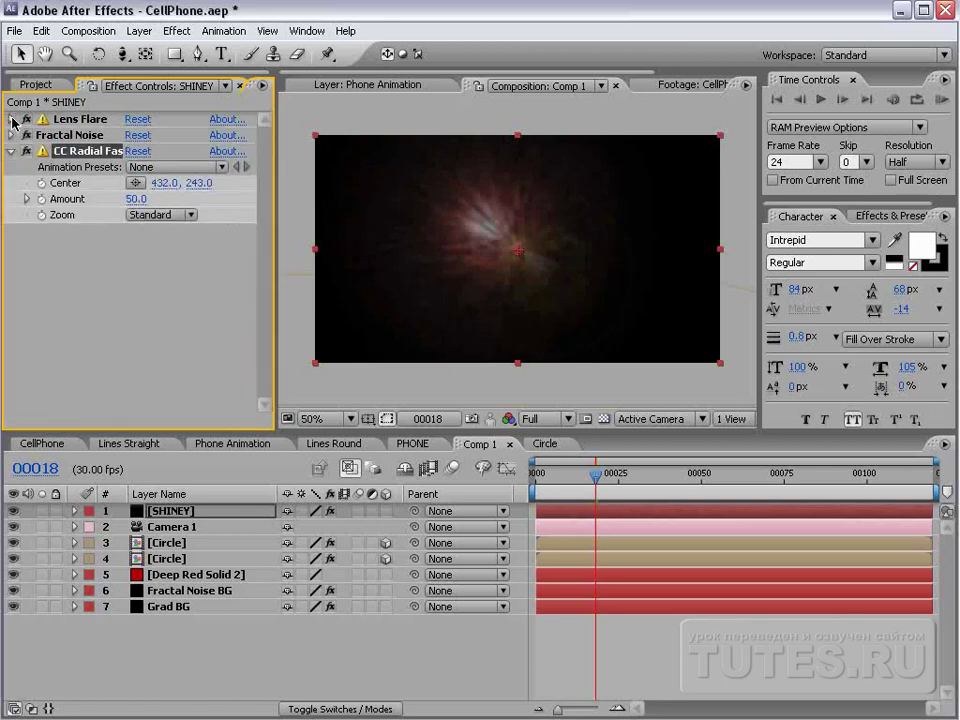
pyautogui.click(165, 494)
pyautogui.press('e')
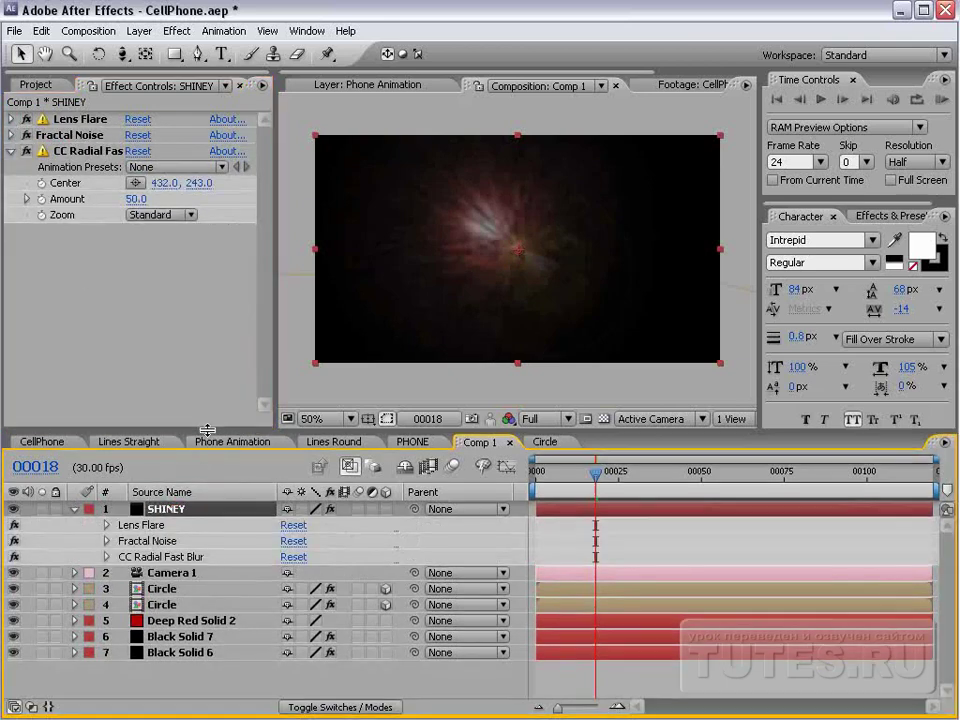
pyautogui.moveTo(200, 437); pyautogui.dragTo(167, 252)
pyautogui.click(107, 343)
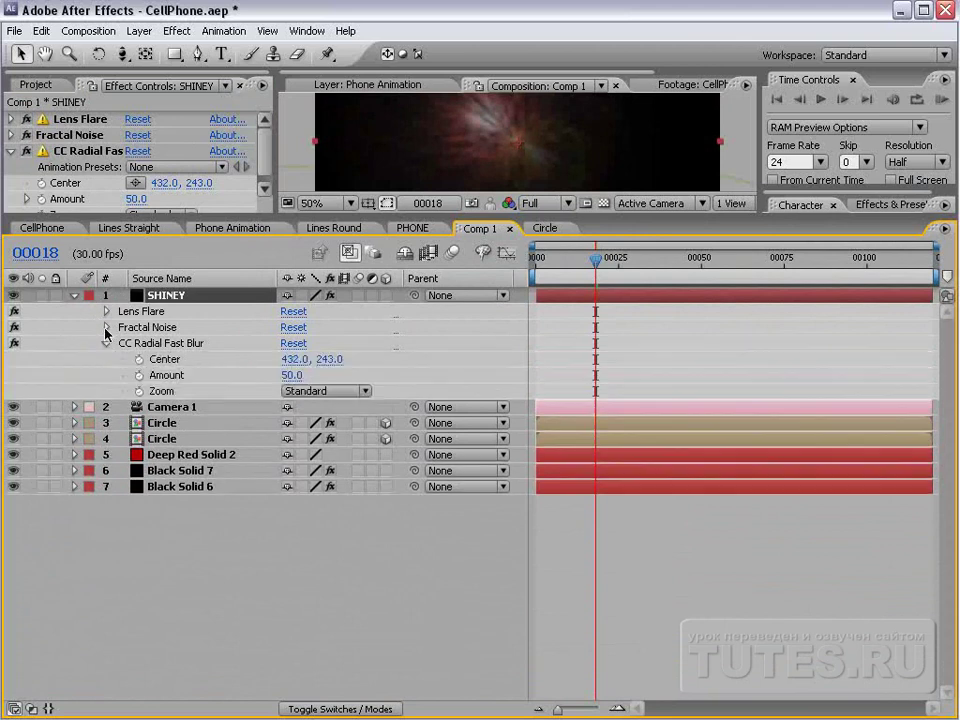
pyautogui.click(107, 327)
pyautogui.click(107, 311)
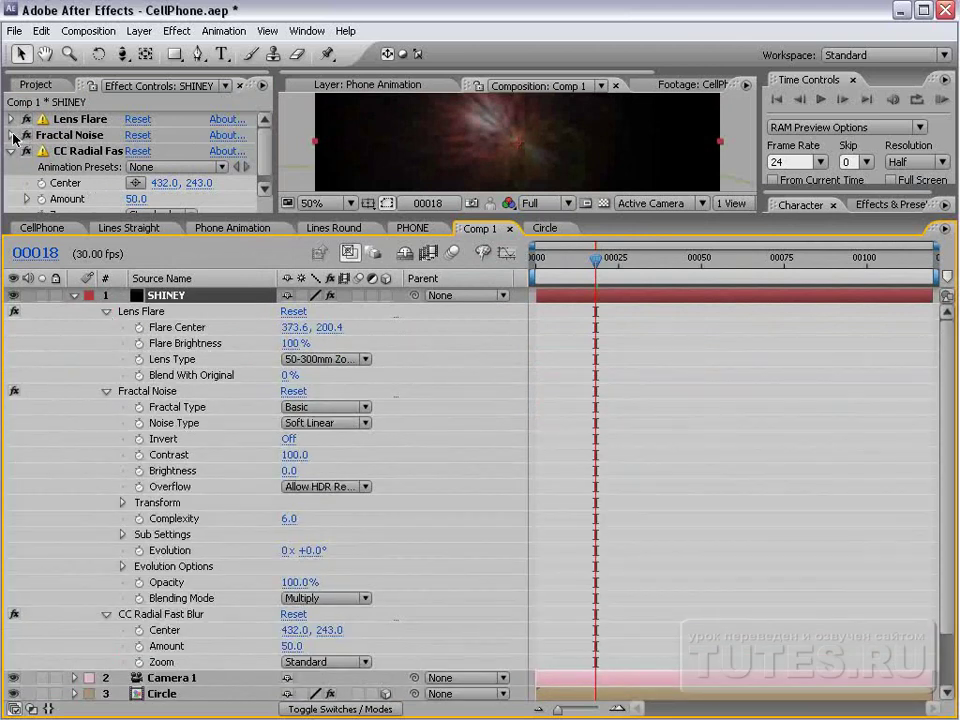
# Link the Fractal Noise Offset Turbulence to the Lens Flare's Flare Center with an expression
pyautogui.click(122, 503)
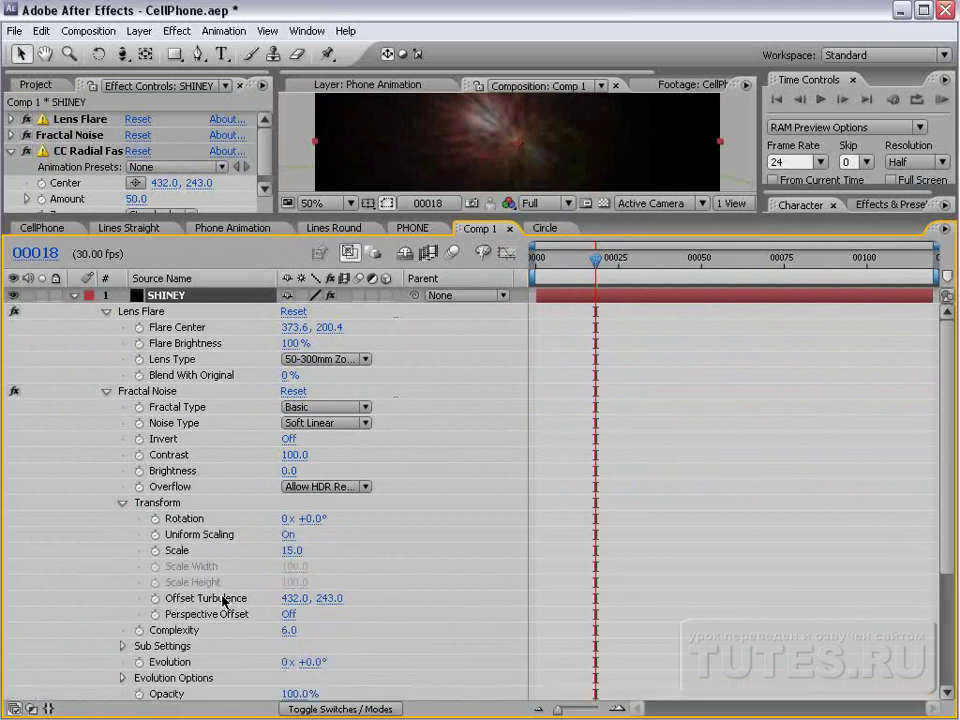
pyautogui.keyDown('alt'); pyautogui.click(155, 598); pyautogui.keyUp('alt')
pyautogui.moveTo(333, 614); pyautogui.dragTo(178, 328)
pyautogui.click(112, 376)
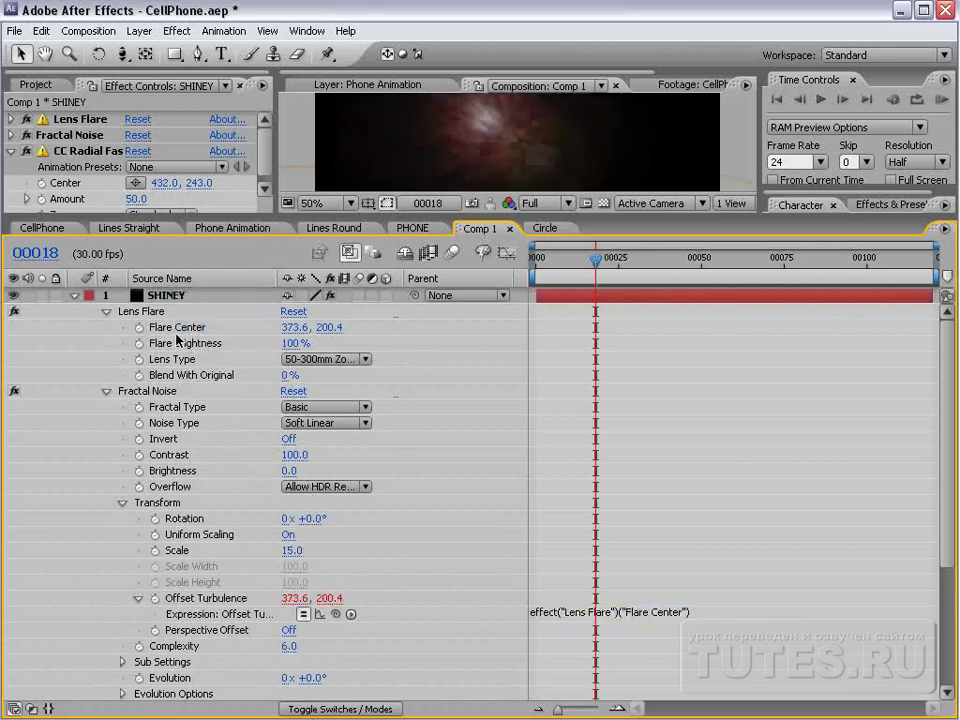
# Link the CC Radial Fast Blur Center to the Lens Flare's Flare Center with an expression
pyautogui.click(106, 393)
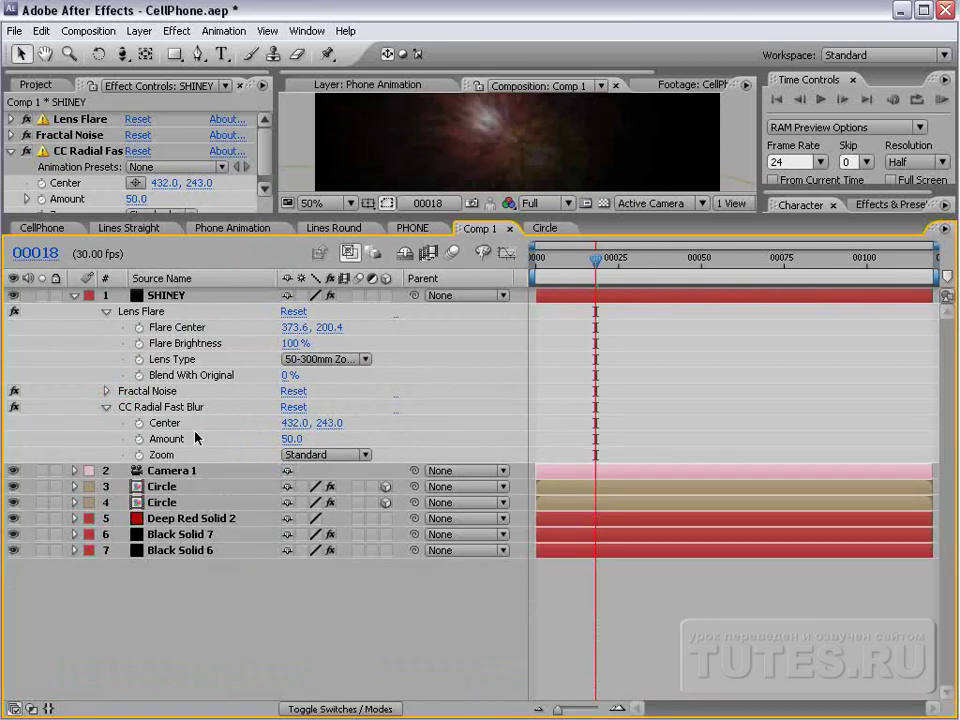
pyautogui.click(166, 407)
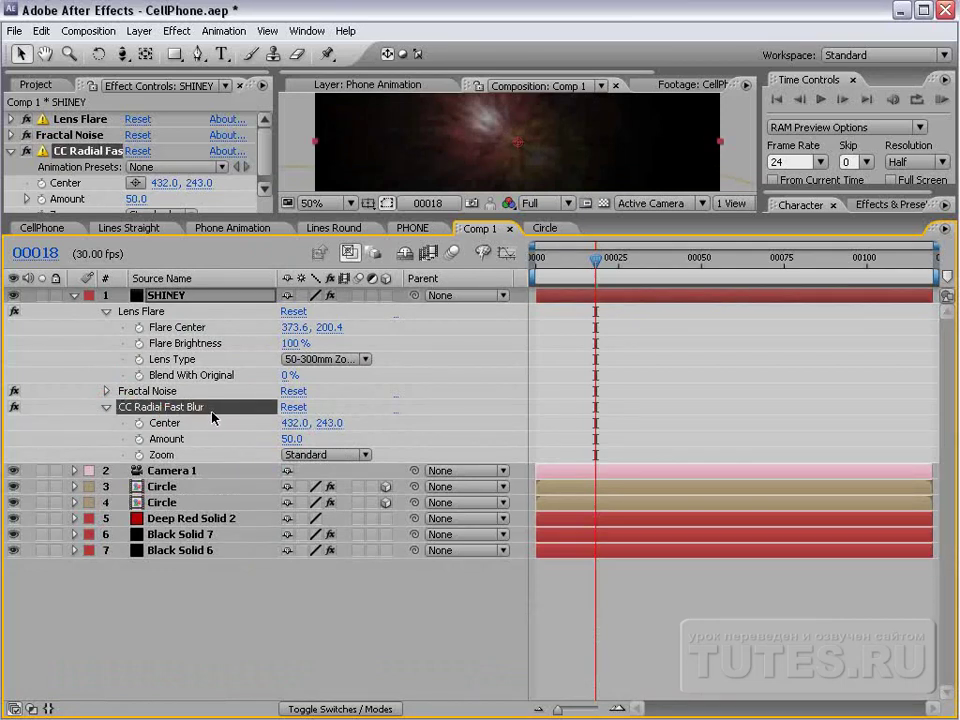
pyautogui.keyDown('alt'); pyautogui.click(139, 423); pyautogui.keyUp('alt')
pyautogui.moveTo(336, 438); pyautogui.dragTo(176, 326)
pyautogui.click(566, 345)
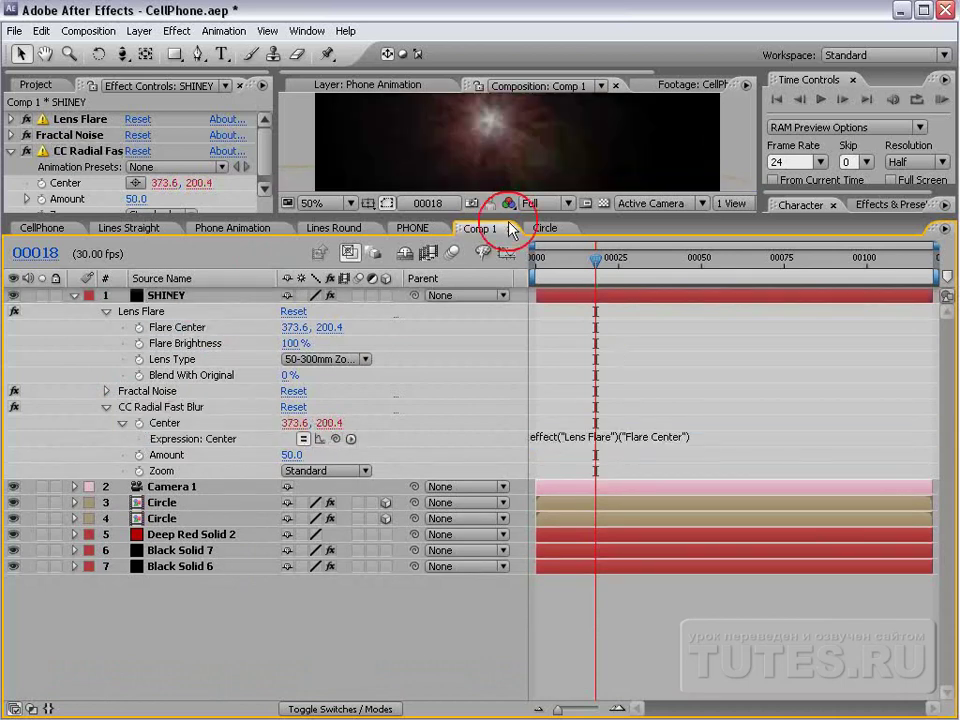
# Restore the larger composition view and set the CC Radial Fast Blur Amount to 96
pyautogui.moveTo(476, 215); pyautogui.dragTo(480, 410)
pyautogui.click(88, 150)
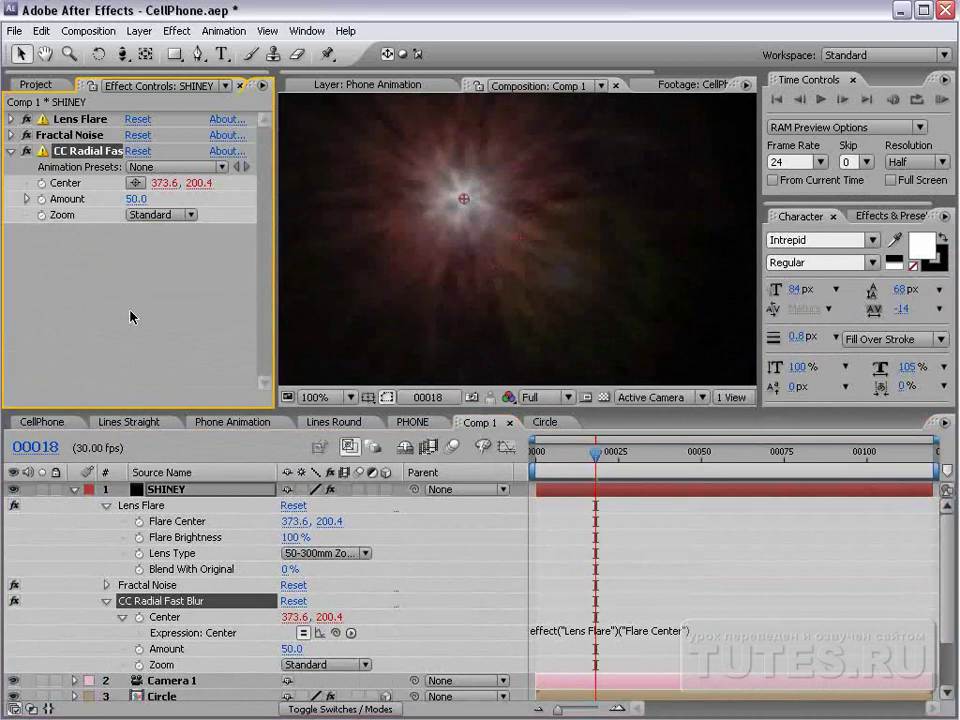
pyautogui.click(134, 150)
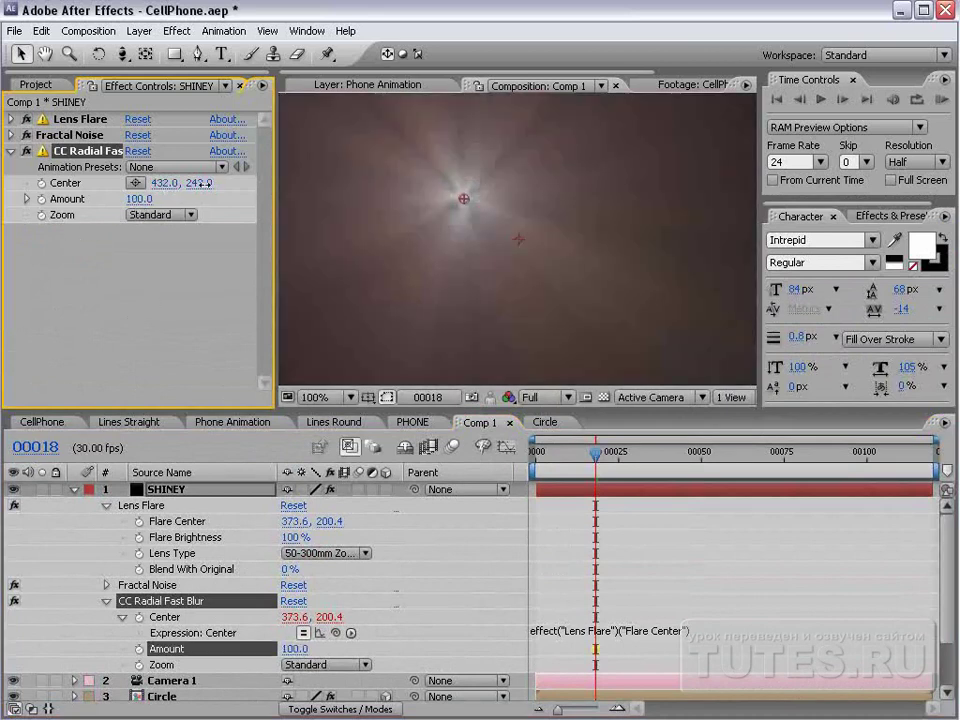
pyautogui.moveTo(237, 182); pyautogui.dragTo(243, 182)
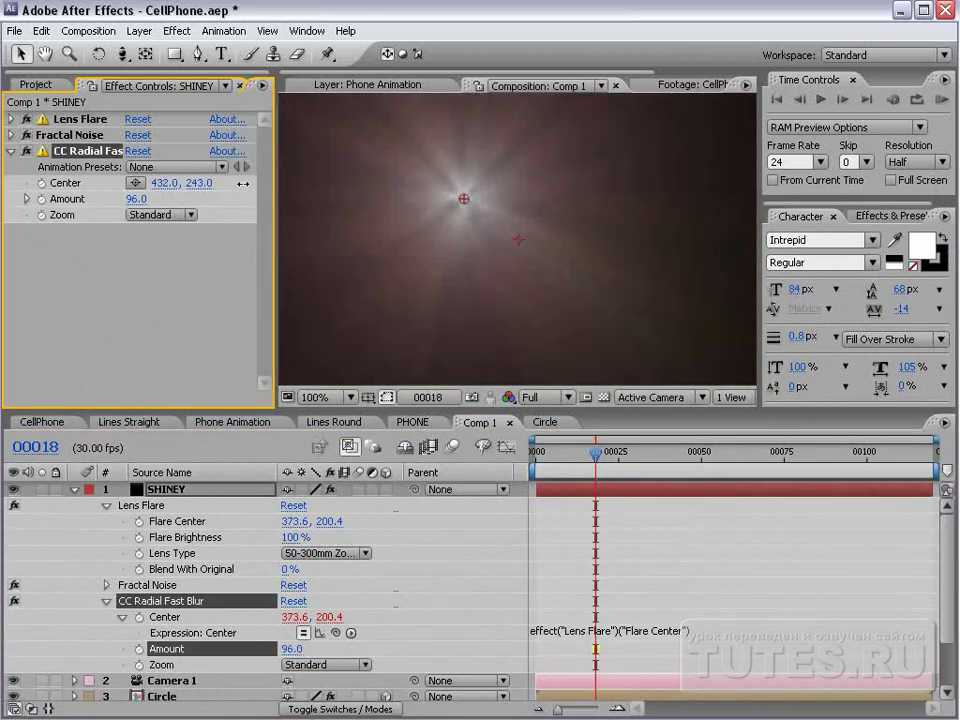
pyautogui.scroll(-1, 567, 270)
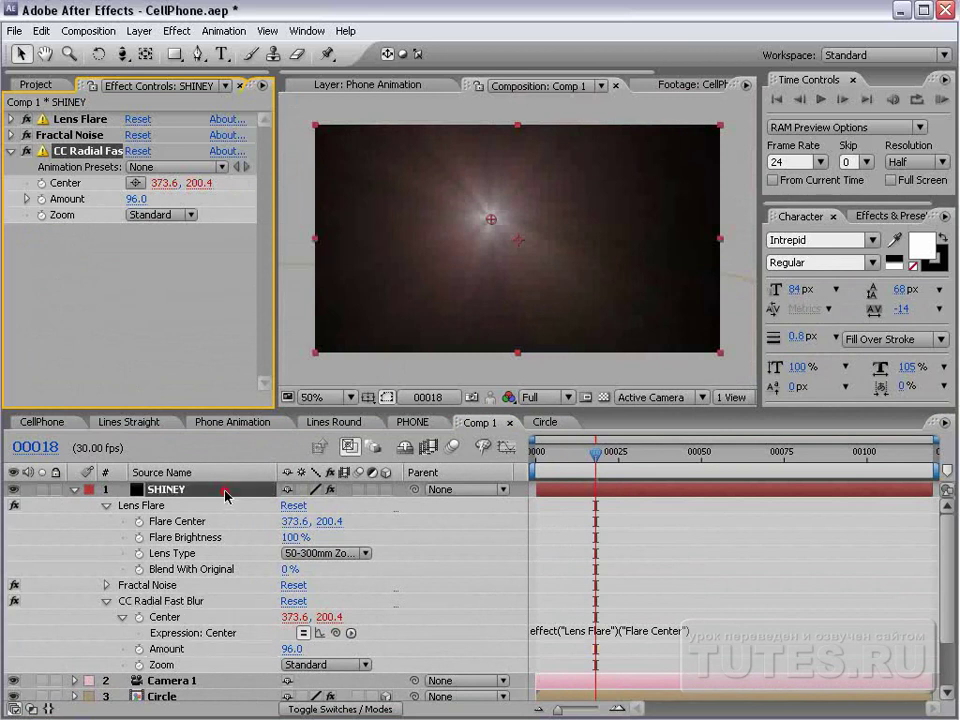
# Set the SHINEY layer's blending mode to Add
pyautogui.press('F4')
pyautogui.click(285, 489)
pyautogui.click(338, 653)
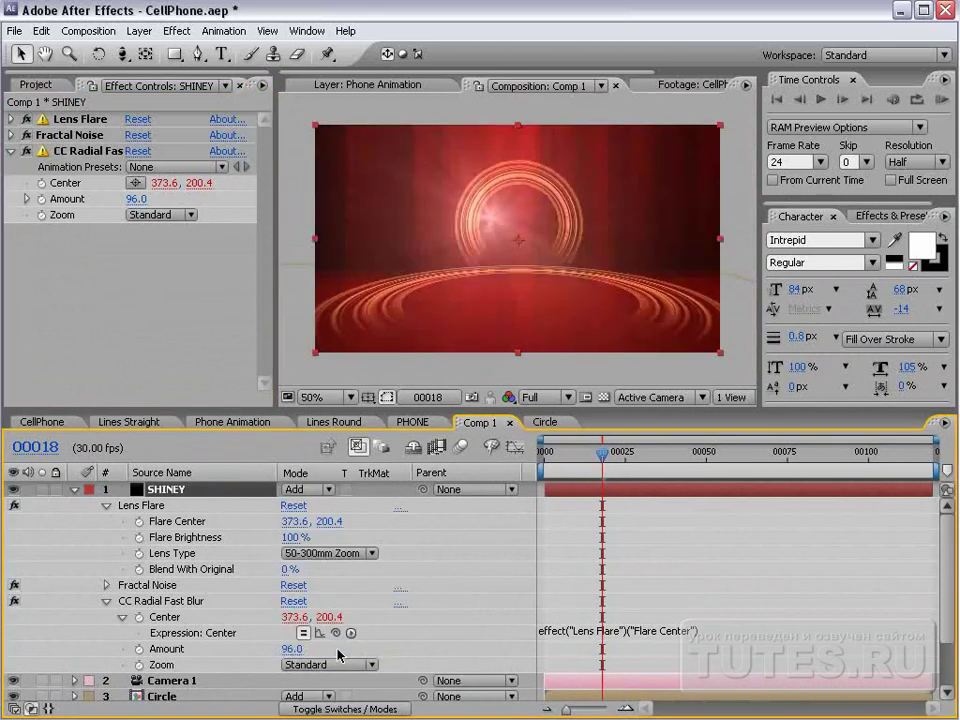
# Move the Lens Flare's centre to the middle of the ring, at about 431.6, 244.4
pyautogui.click(11, 119)
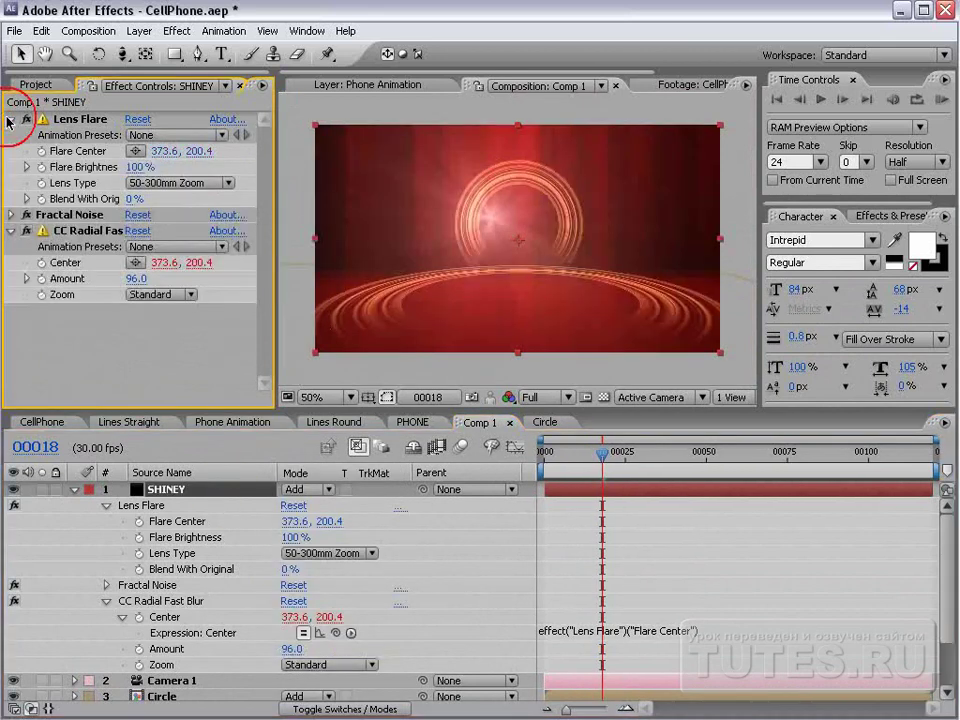
pyautogui.click(72, 119)
pyautogui.moveTo(495, 222); pyautogui.dragTo(518, 242)
# Set the Fractal Noise contrast to 481 and its brightness to -45
pyautogui.click(12, 214)
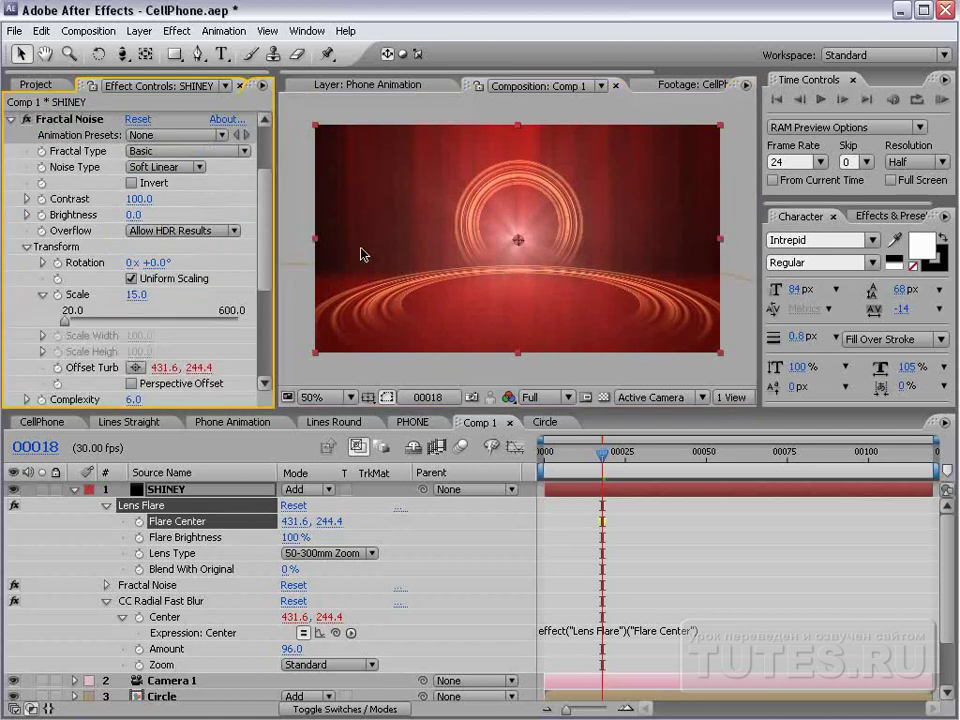
pyautogui.scroll(2, 518, 263)
pyautogui.moveTo(140, 198); pyautogui.dragTo(500, 205)
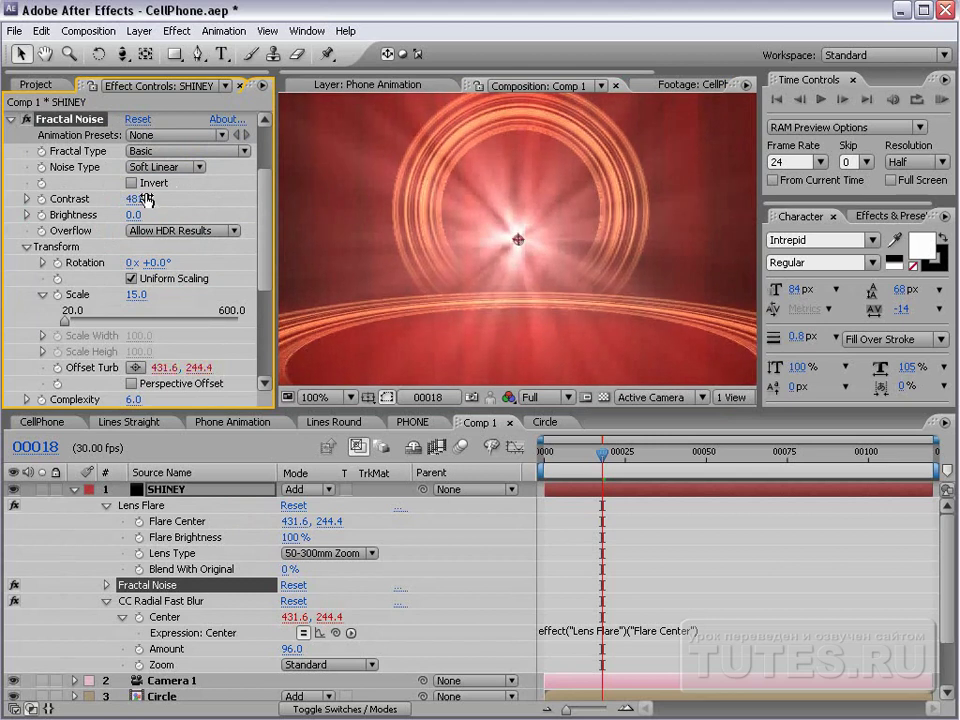
pyautogui.moveTo(141, 214); pyautogui.dragTo(90, 214)
pyautogui.moveTo(265, 250); pyautogui.dragTo(265, 305)
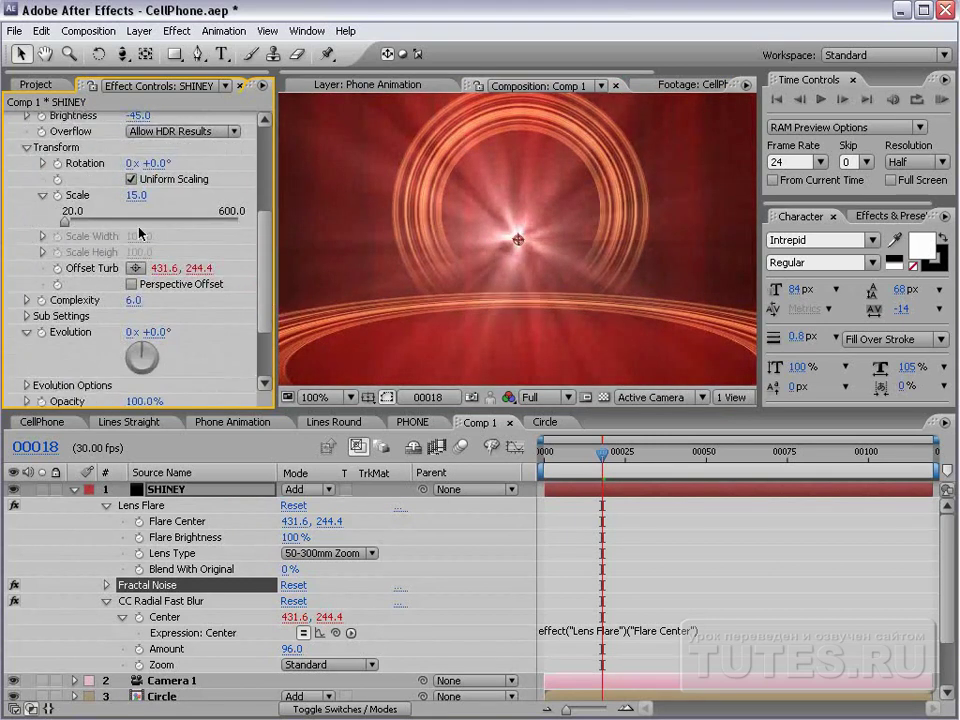
pyautogui.keyDown('alt'); pyautogui.click(41, 340); pyautogui.keyUp('alt')
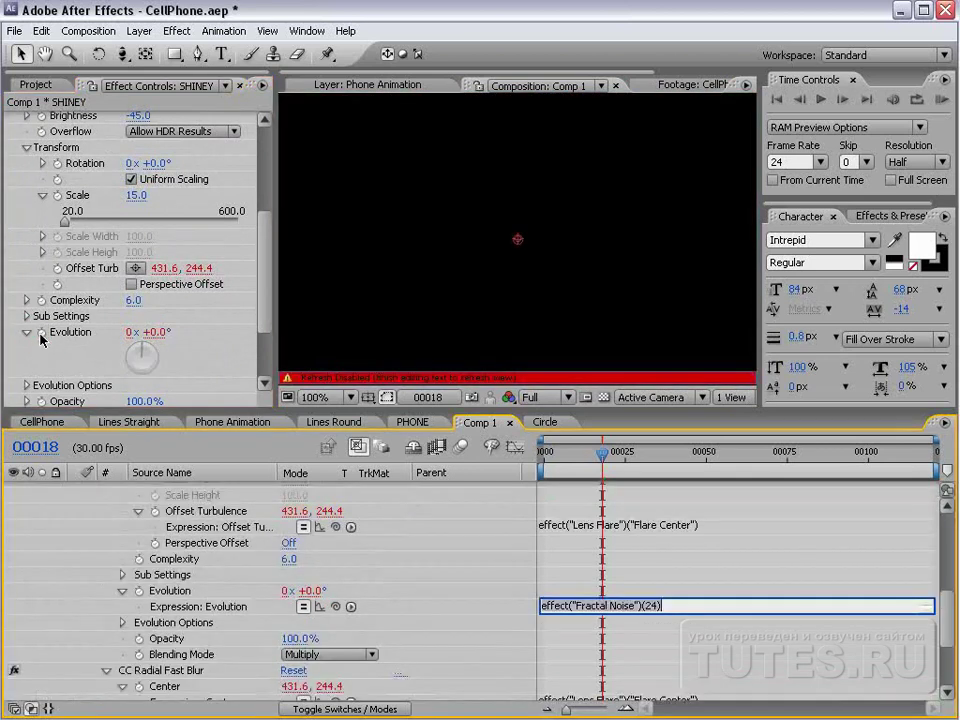
pyautogui.hotkey('ctrl', 'z')
pyautogui.moveTo(150, 332); pyautogui.dragTo(80, 345)
pyautogui.hotkey('ctrl', 'z')
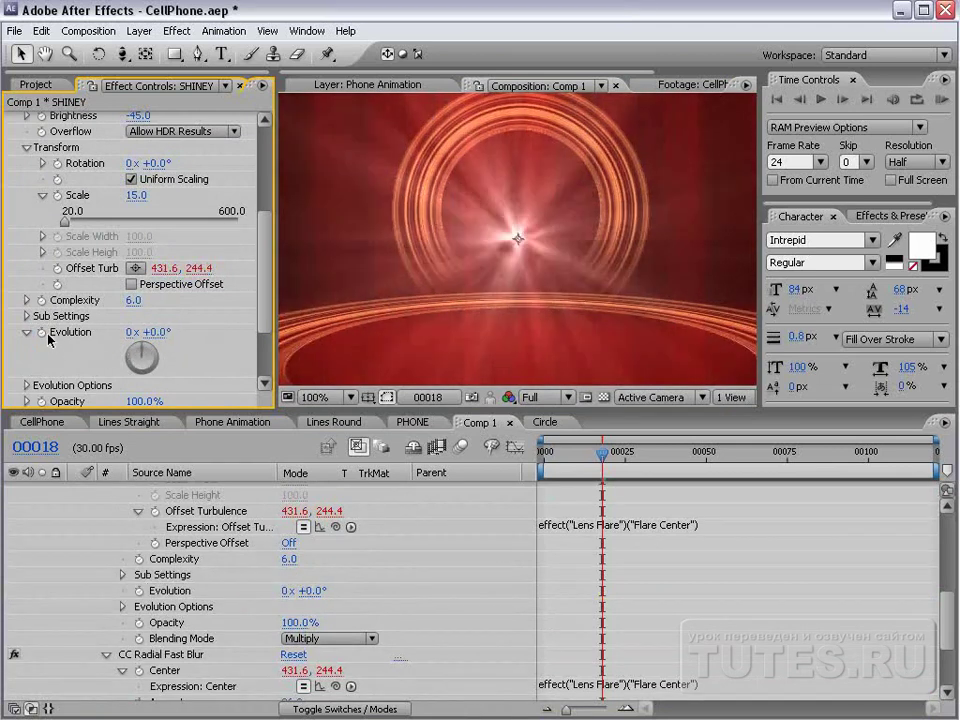
# Animate the Fractal Noise Evolution with the expression time*250
pyautogui.keyDown('alt'); pyautogui.click(42, 333); pyautogui.keyUp('alt')
pyautogui.write('time*250')
pyautogui.click(55, 338)
# Set the Fractal Noise scale to 3 and scrub between frames 52 and 39 to check the moving rays
pyautogui.moveTo(618, 465); pyautogui.dragTo(713, 454)
pyautogui.moveTo(131, 198); pyautogui.dragTo(118, 203)
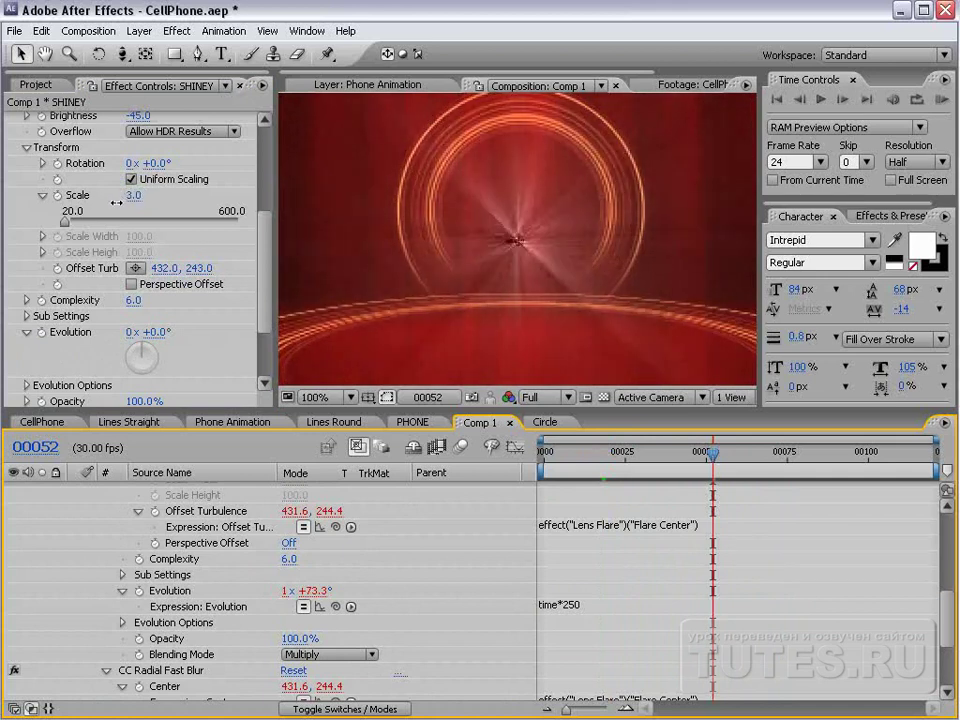
pyautogui.moveTo(613, 450); pyautogui.dragTo(671, 450)
# Duplicate the CC Radial Fast Blur effect and set the copy's Amount to 38
pyautogui.scroll(5, 262, 240)
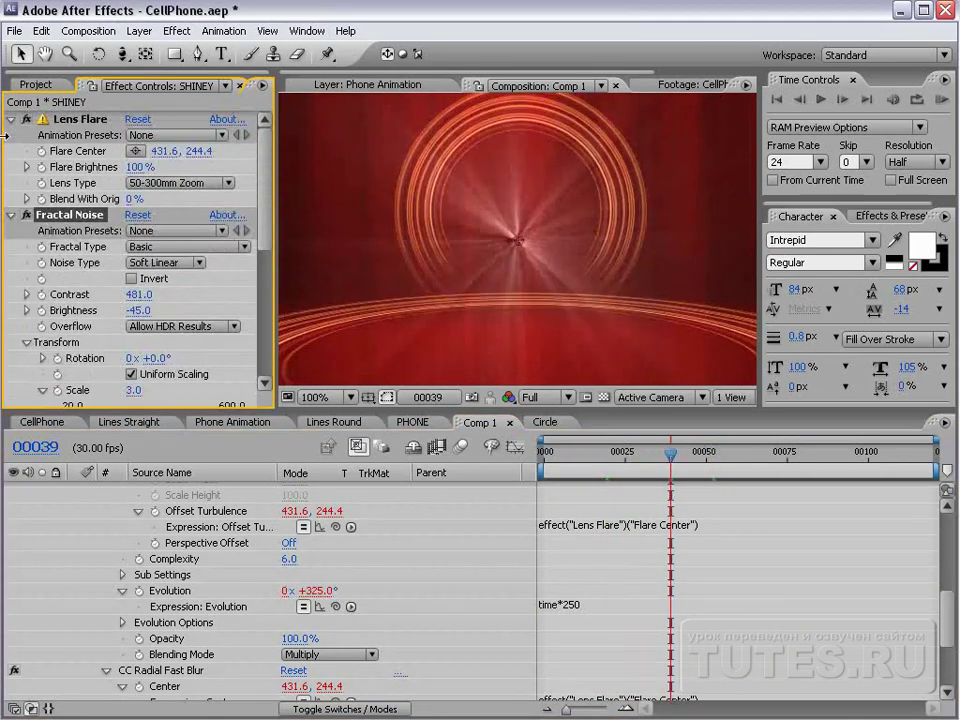
pyautogui.click(10, 216)
pyautogui.click(90, 231)
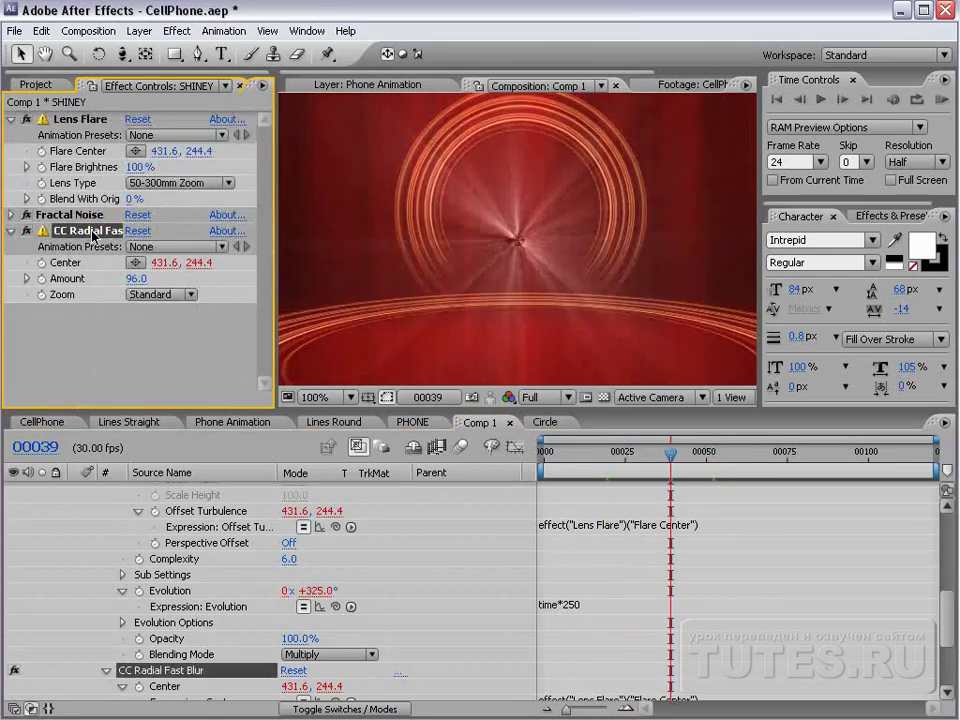
pyautogui.hotkey('ctrl', 'd')
pyautogui.moveTo(628, 465); pyautogui.dragTo(605, 454)
pyautogui.moveTo(148, 360); pyautogui.dragTo(90, 364)
# Scrub to frame 42 to check the softened rays, collapse the effects and save the project
pyautogui.scroll(1, 572, 336)
pyautogui.press('`')
pyautogui.scroll(-1, 531, 364)
pyautogui.scroll(-1, 487, 365)
pyautogui.press('`')
pyautogui.moveTo(605, 452); pyautogui.dragTo(680, 452)
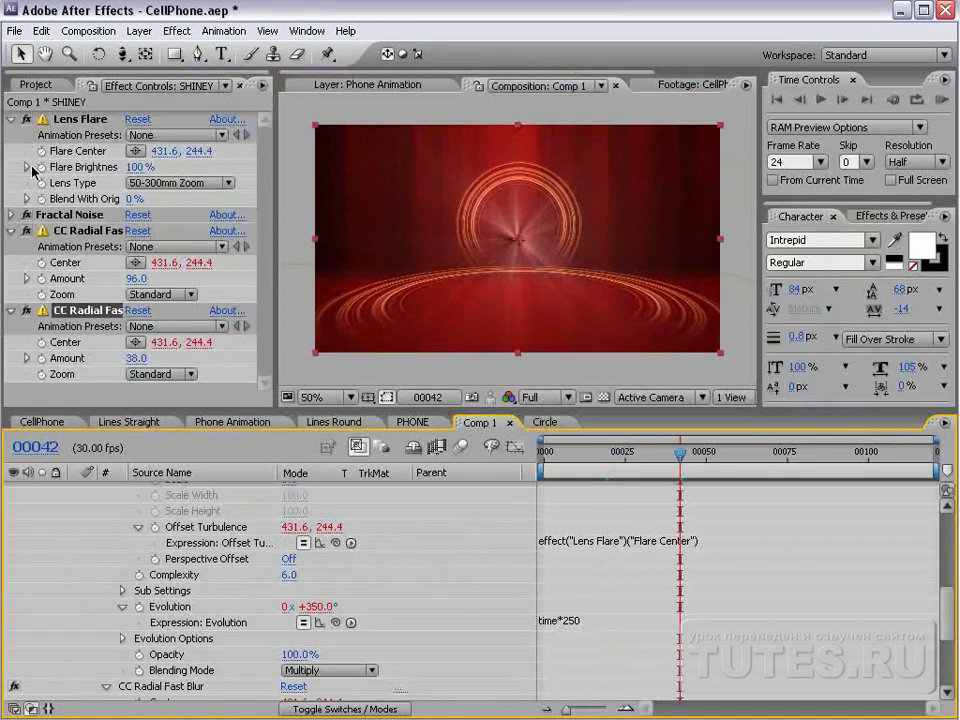
pyautogui.hotkey('ctrl', '`')
pyautogui.hotkey('ctrl', 's')
# Add a Curves effect to the SHINEY layer and shape its RGB curve into a steep S with darker shadows and brighter highlights
pyautogui.click(176, 31)
pyautogui.moveTo(333, 182)
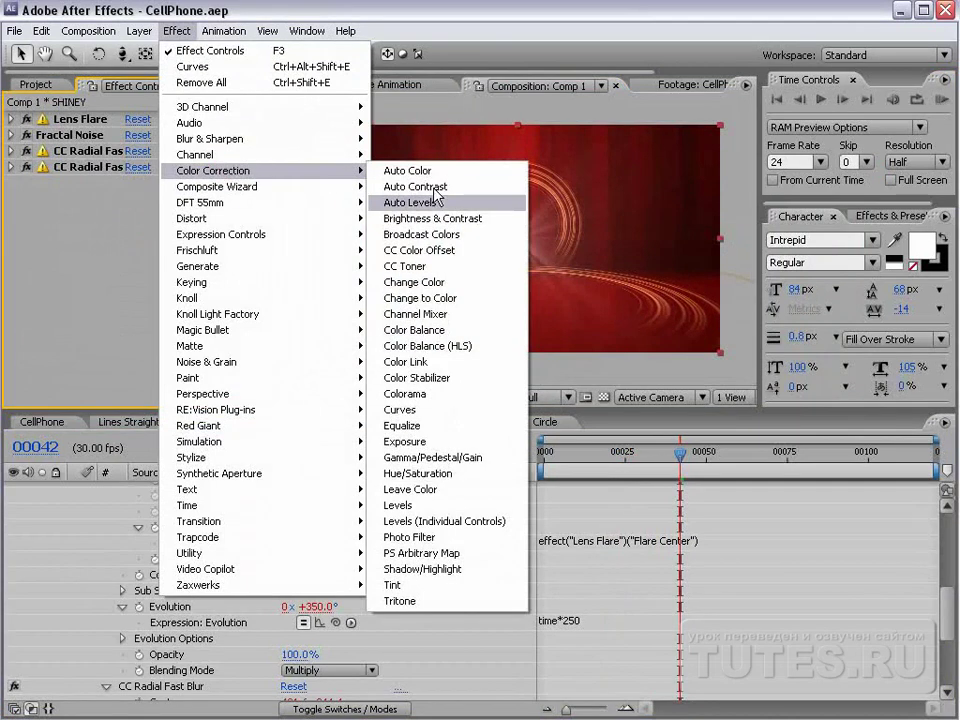
pyautogui.click(400, 409)
pyautogui.moveTo(120, 315); pyautogui.dragTo(101, 279)
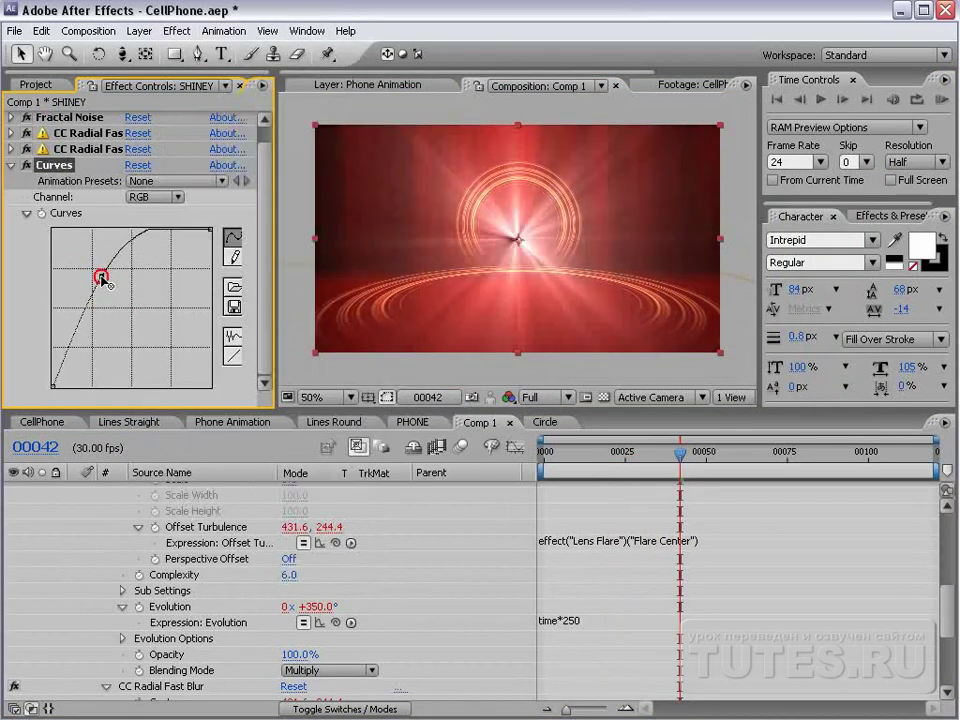
pyautogui.moveTo(63, 350); pyautogui.dragTo(74, 358)
pyautogui.moveTo(104, 262); pyautogui.dragTo(155, 291)
pyautogui.moveTo(104, 276); pyautogui.dragTo(111, 275)
pyautogui.moveTo(74, 359); pyautogui.dragTo(76, 368)
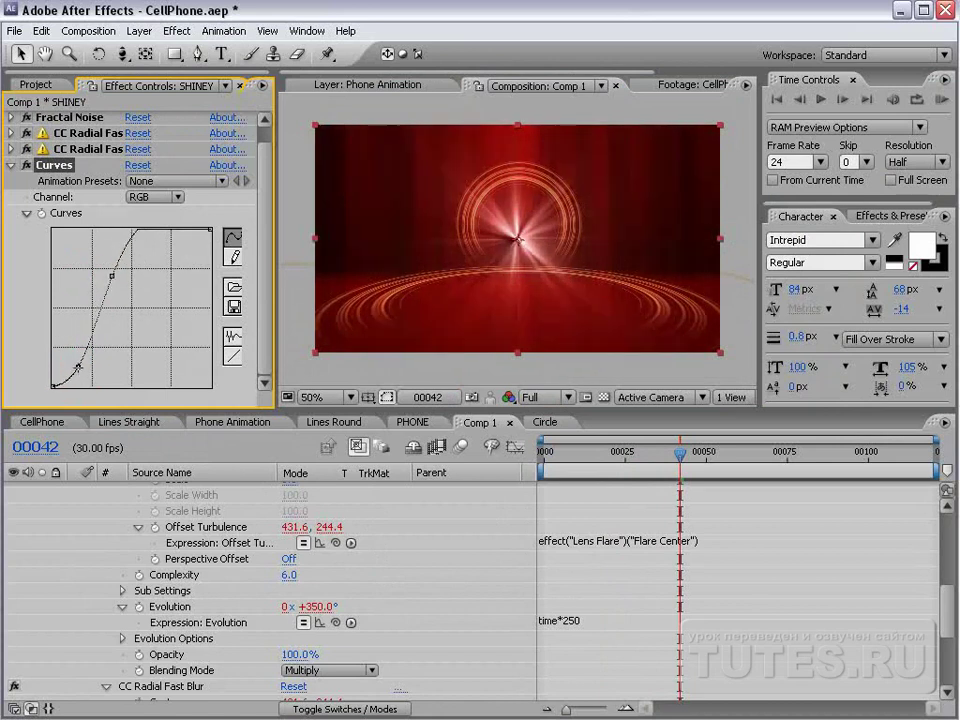
# Lower the midpoint of the Blue channel curve slightly to warm the rays to orange
pyautogui.click(160, 197)
pyautogui.click(155, 248)
pyautogui.moveTo(137, 303); pyautogui.dragTo(139, 316)
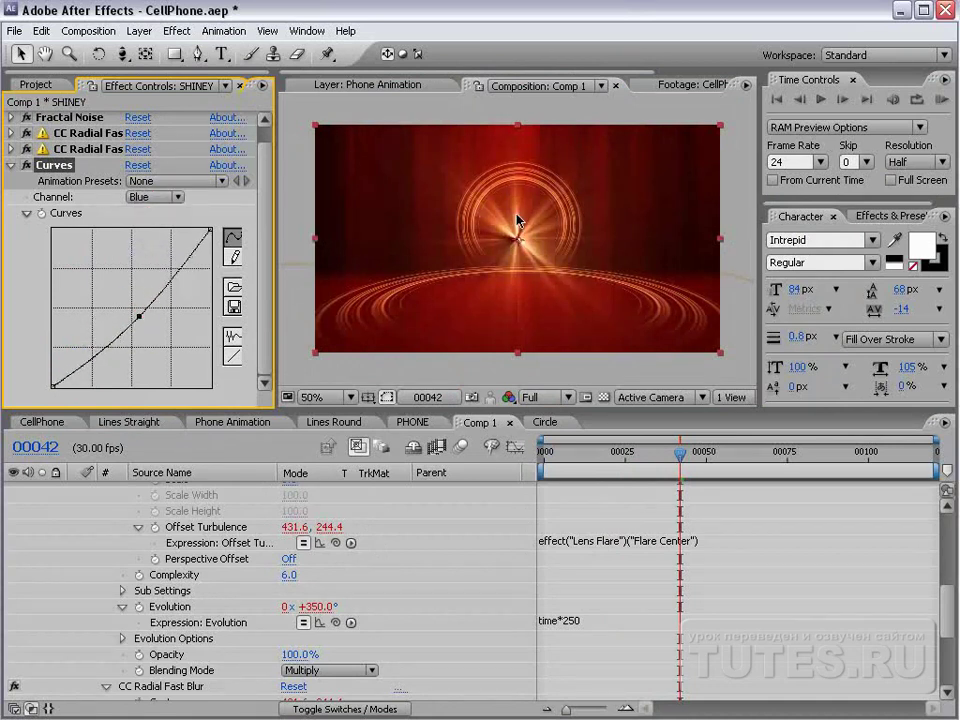
# Add the PHONE composition to Comp 1 as the top layer and scrub to frame 52
pyautogui.press('.')
pyautogui.press('.')
pyautogui.click(168, 199)
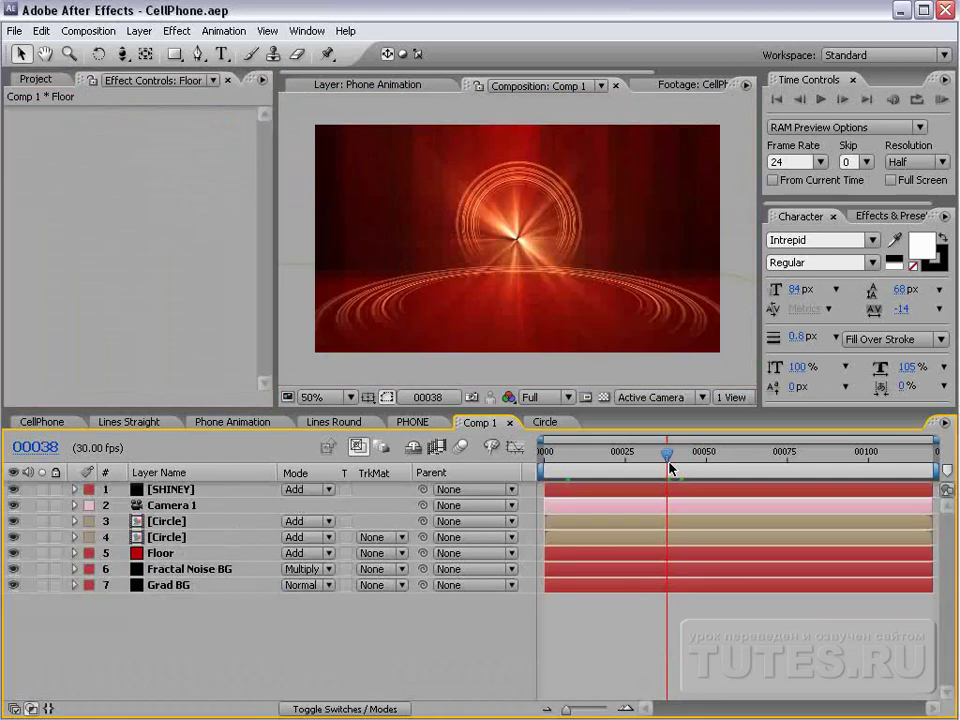
pyautogui.click(36, 79)
pyautogui.moveTo(50, 292); pyautogui.dragTo(519, 243)
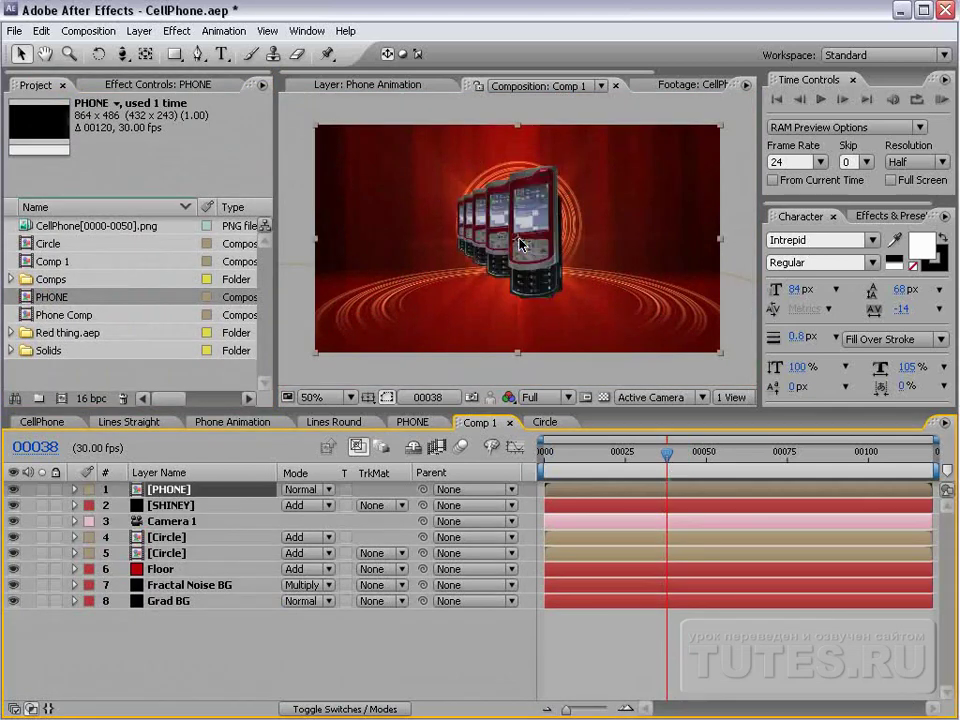
pyautogui.moveTo(665, 452); pyautogui.dragTo(714, 485)
pyautogui.scroll(1, 535, 183)
pyautogui.scroll(-1, 537, 205)
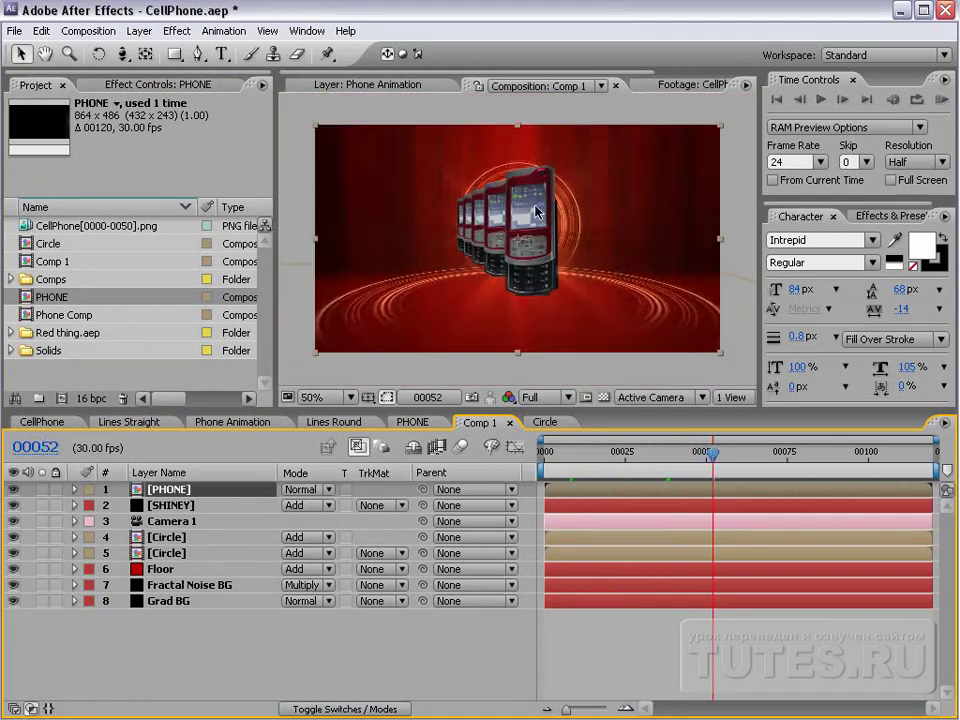
# Enlarge the upright Circle layer so its ring surrounds the row of phones
pyautogui.click(163, 569)
pyautogui.click(165, 537)
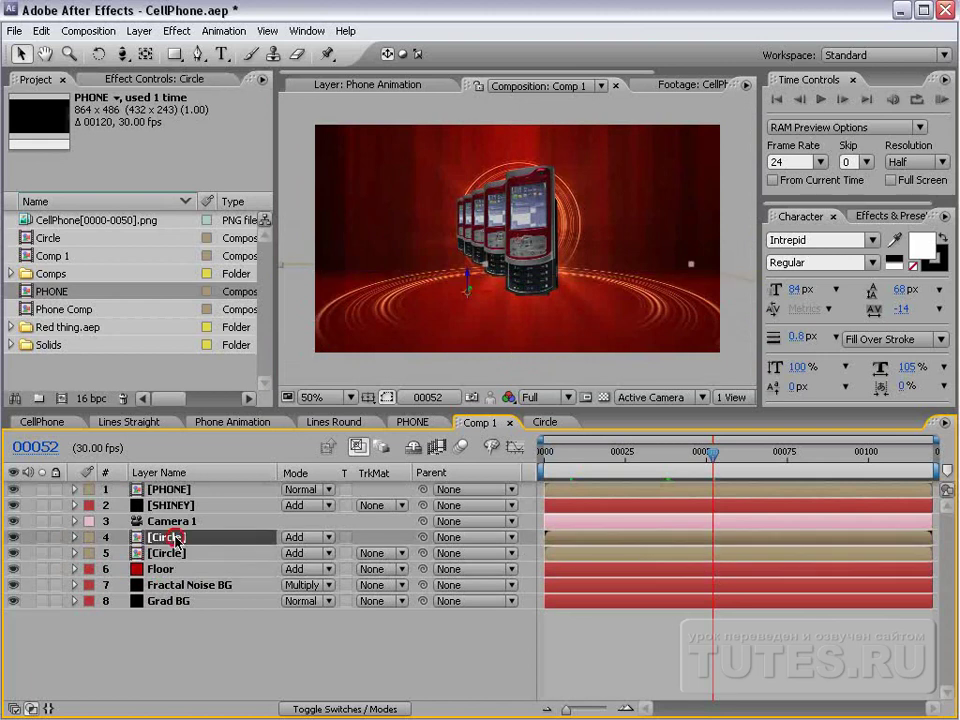
pyautogui.click(165, 553)
pyautogui.moveTo(620, 158); pyautogui.dragTo(698, 120)
pyautogui.click(656, 662)
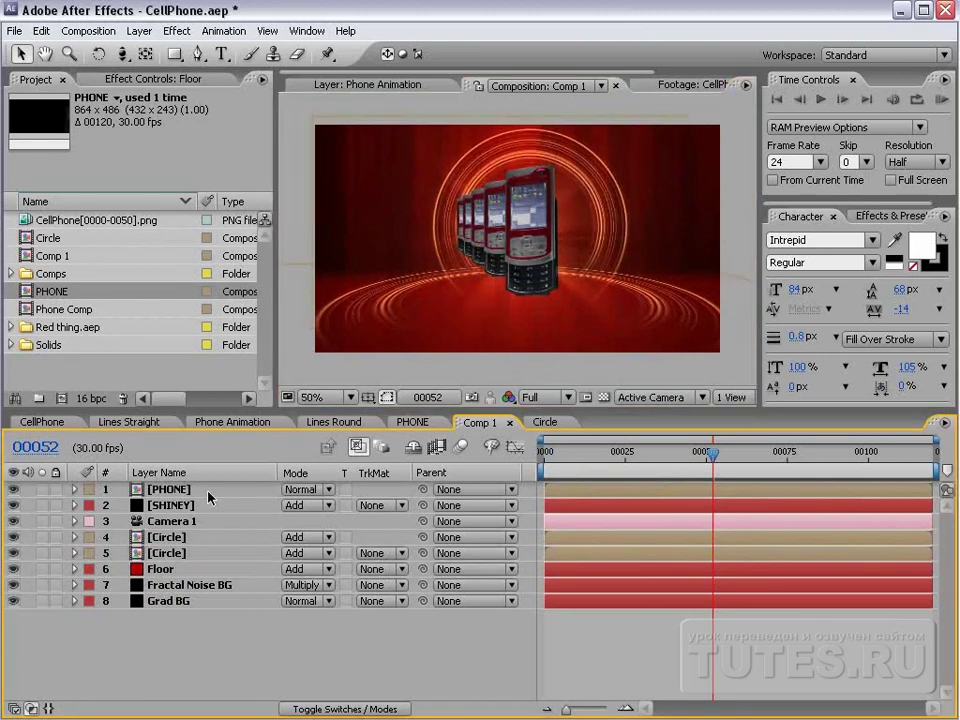
# Add a Curves effect to the PHONE layer and raise the middle of its RGB curve to brighten the phones
pyautogui.click(153, 492)
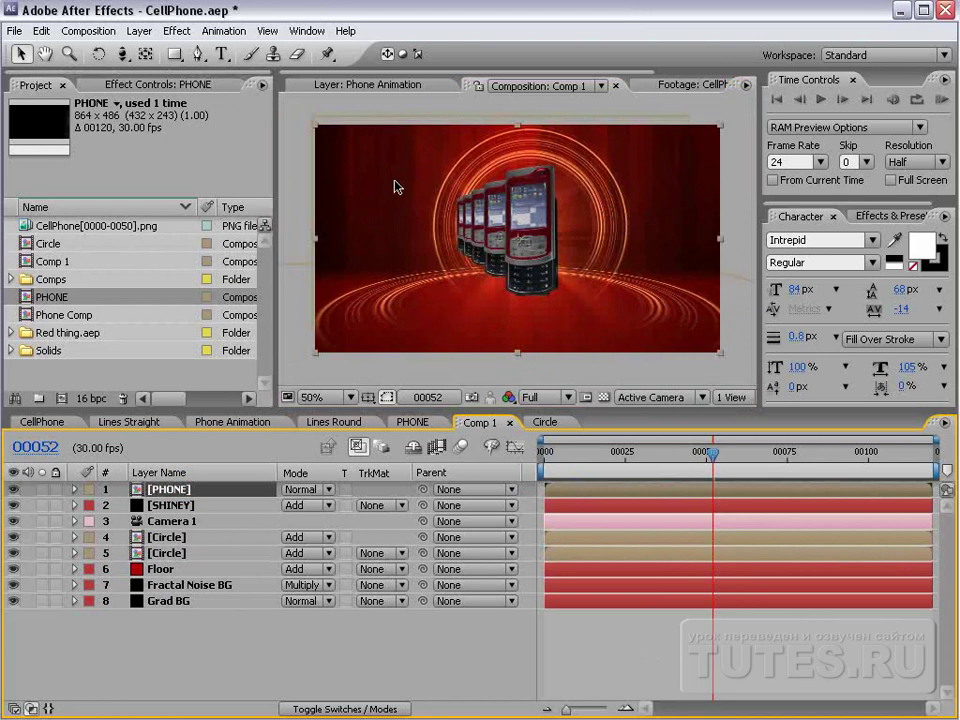
pyautogui.click(176, 31)
pyautogui.moveTo(225, 171)
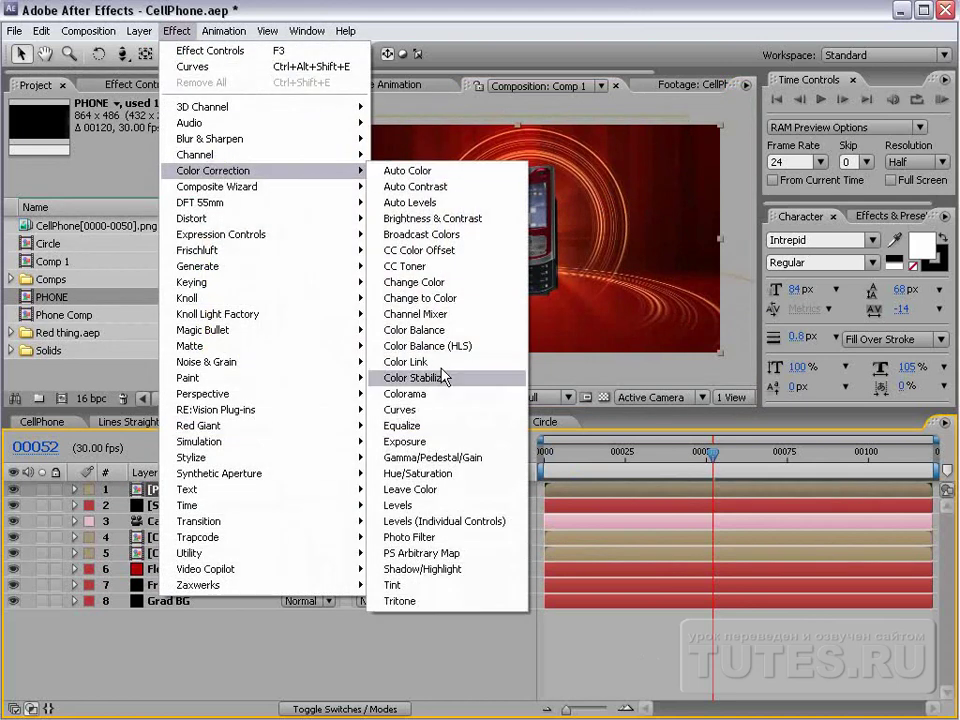
pyautogui.click(435, 409)
pyautogui.moveTo(126, 268); pyautogui.dragTo(113, 240)
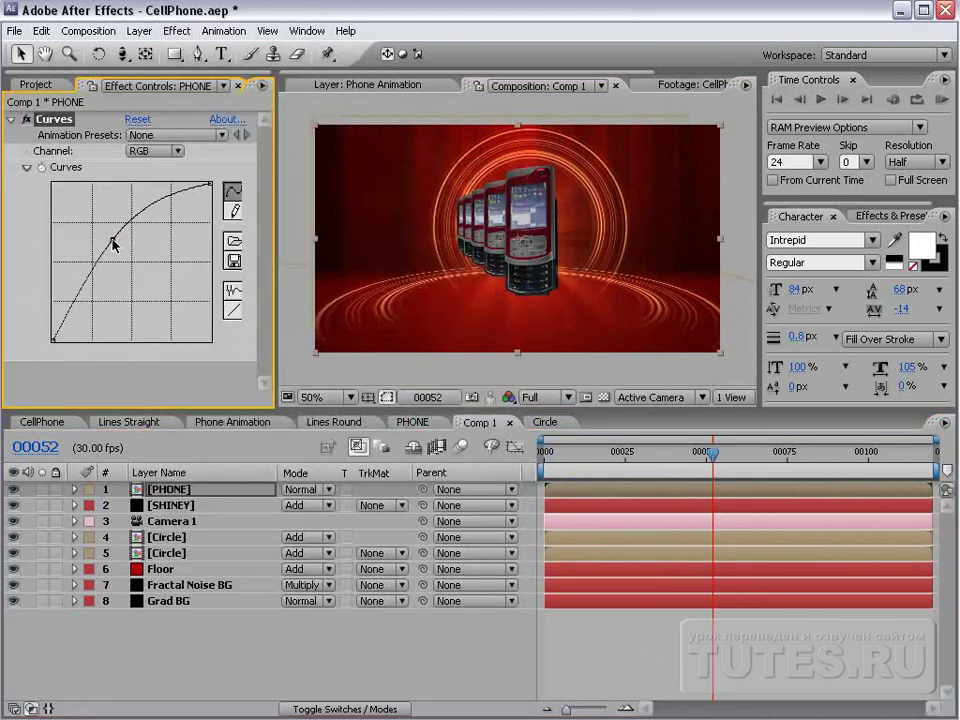
pyautogui.click(642, 666)
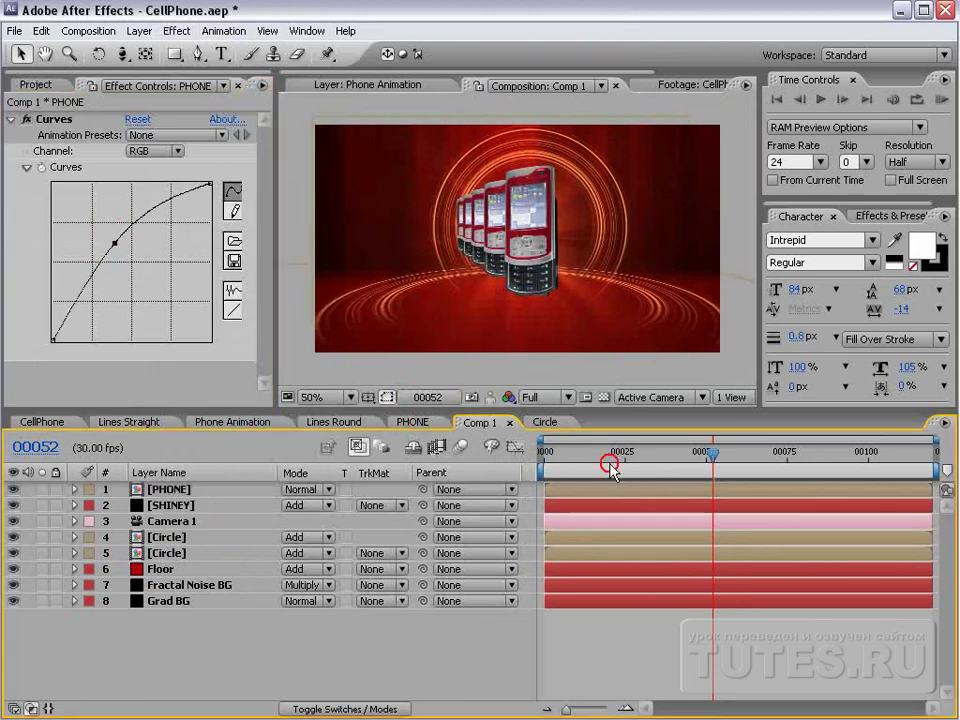
# Save the project and check the brightened phones in a maximized composition view
pyautogui.press('`')
pyautogui.press(',')
pyautogui.hotkey('ctrl', 's')
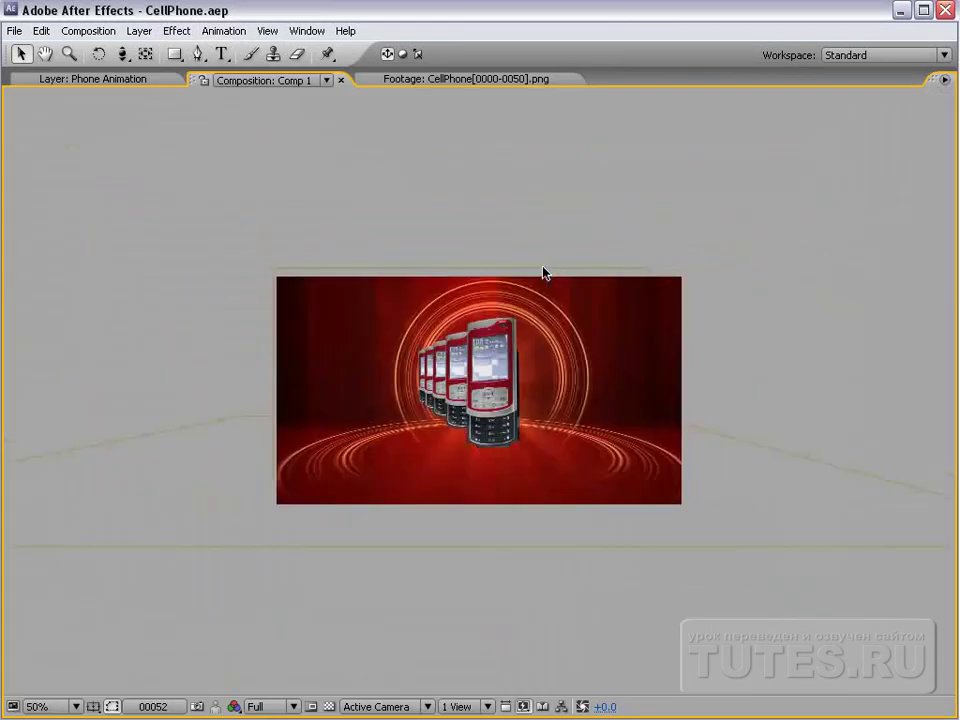
pyautogui.press('`')
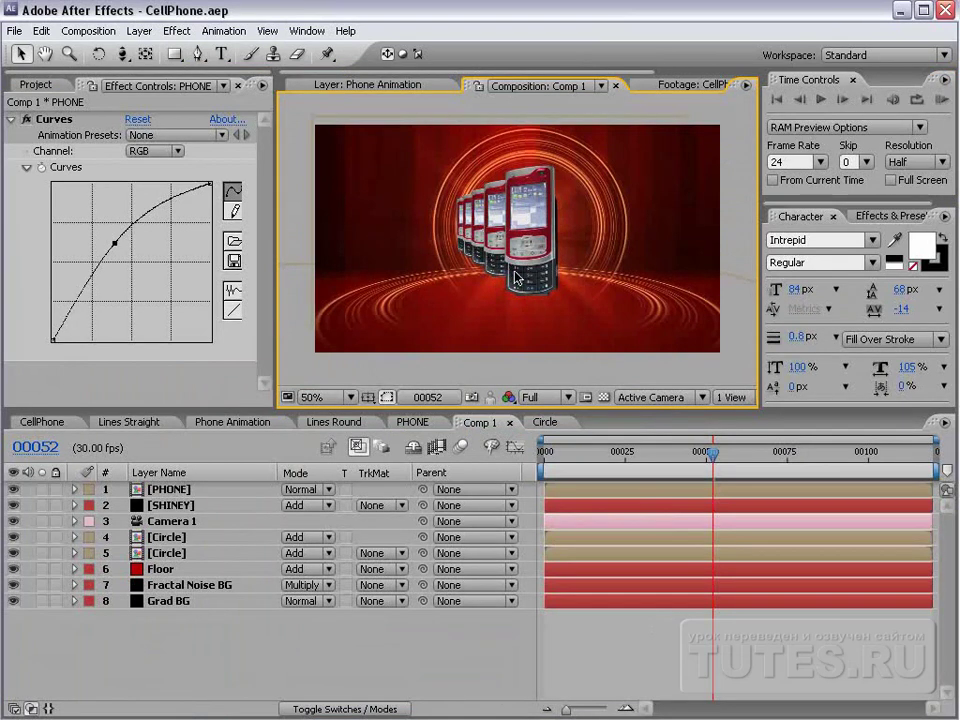
# In the PHONE composition, set Null 3's Position at frame 41 to 511, 304, -139 with safe-area guides shown, and check Comp 1
pyautogui.doubleClick(170, 488)
pyautogui.moveTo(617, 455); pyautogui.dragTo(668, 455)
pyautogui.click(200, 585)
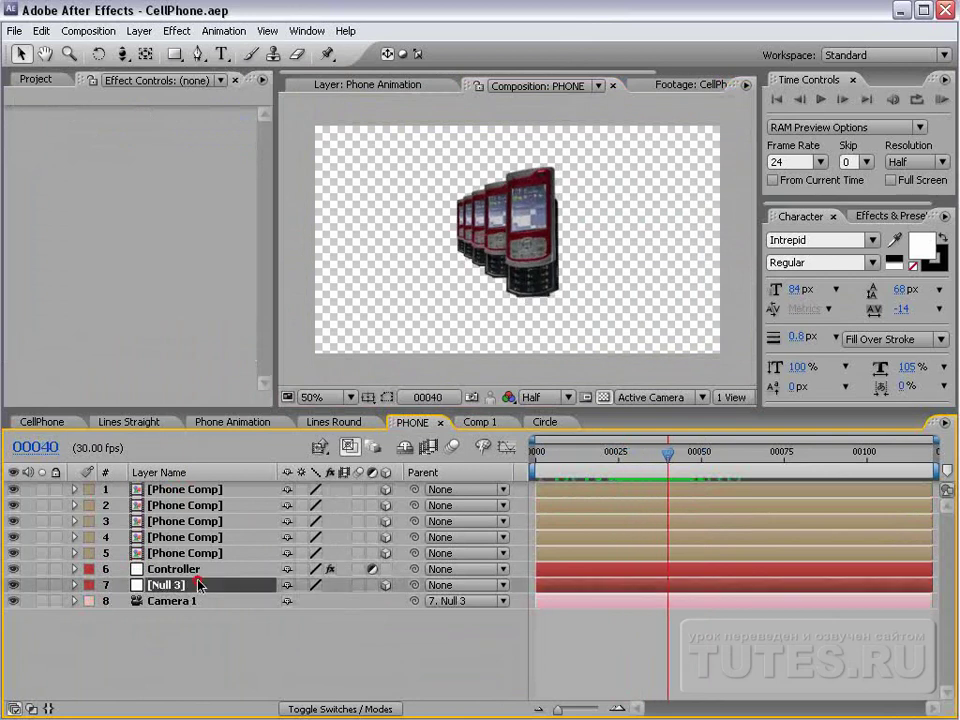
pyautogui.press('p')
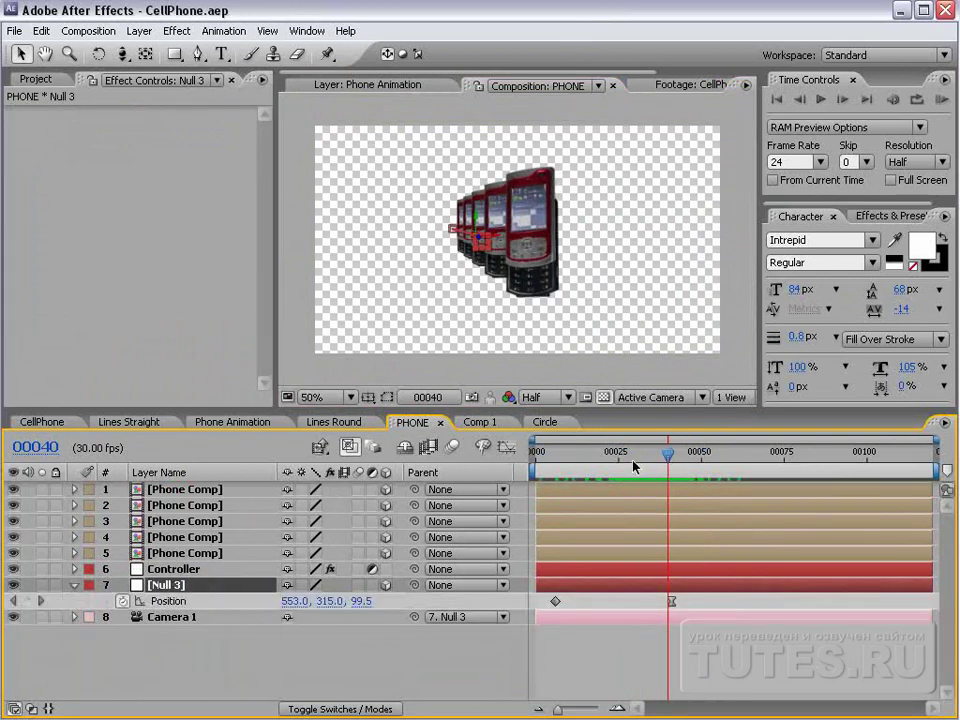
pyautogui.moveTo(667, 455); pyautogui.dragTo(667, 457)
pyautogui.moveTo(362, 610); pyautogui.dragTo(163, 625)
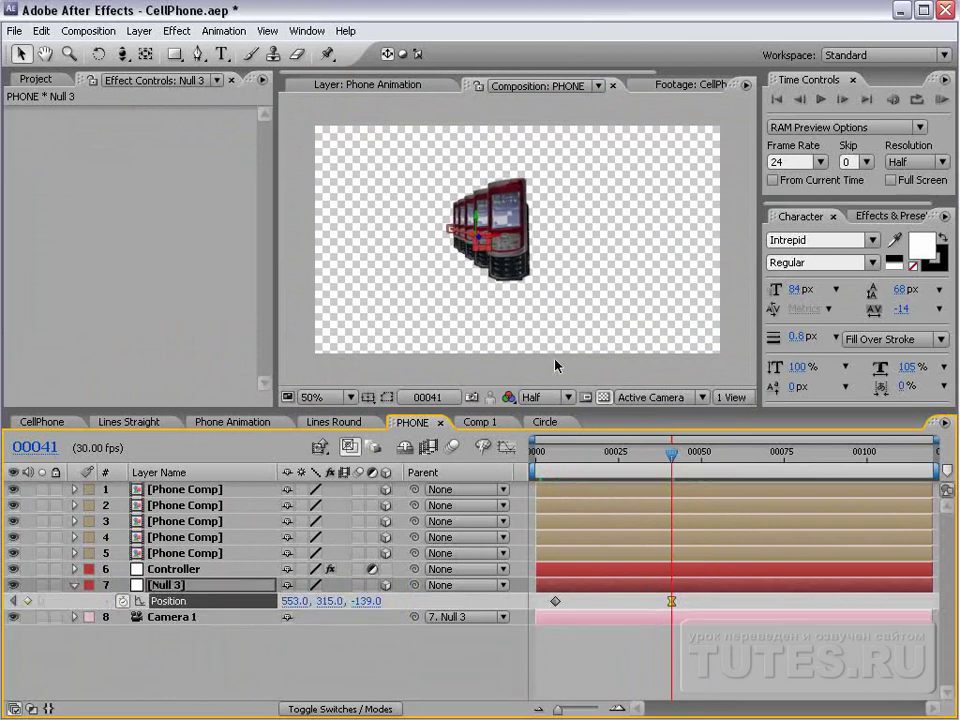
pyautogui.moveTo(330, 601); pyautogui.dragTo(258, 601)
pyautogui.press("'")
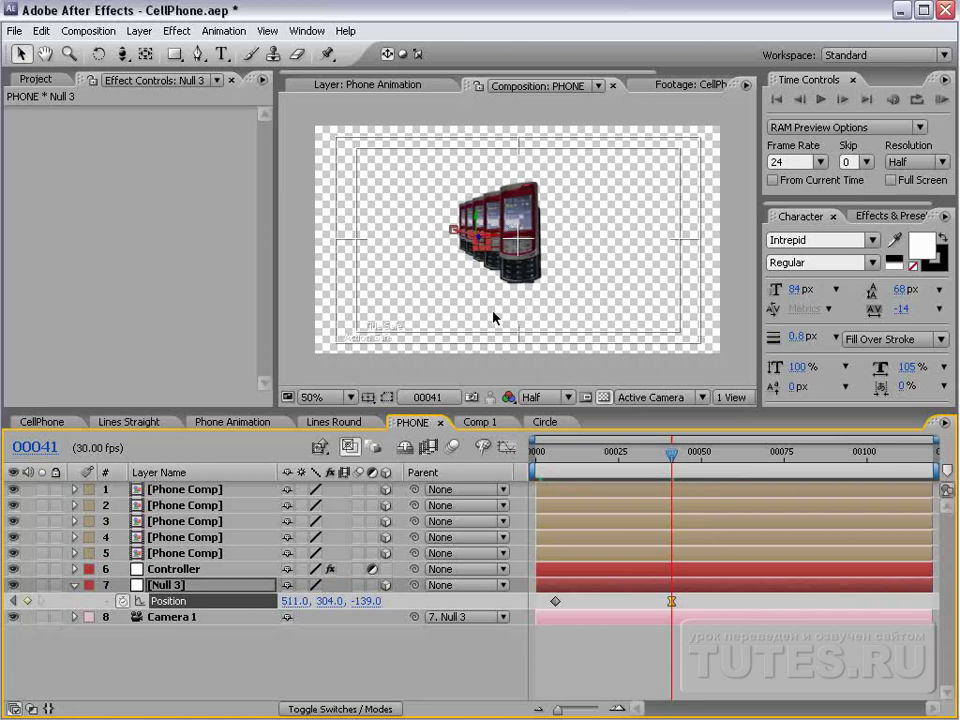
pyautogui.click(480, 422)
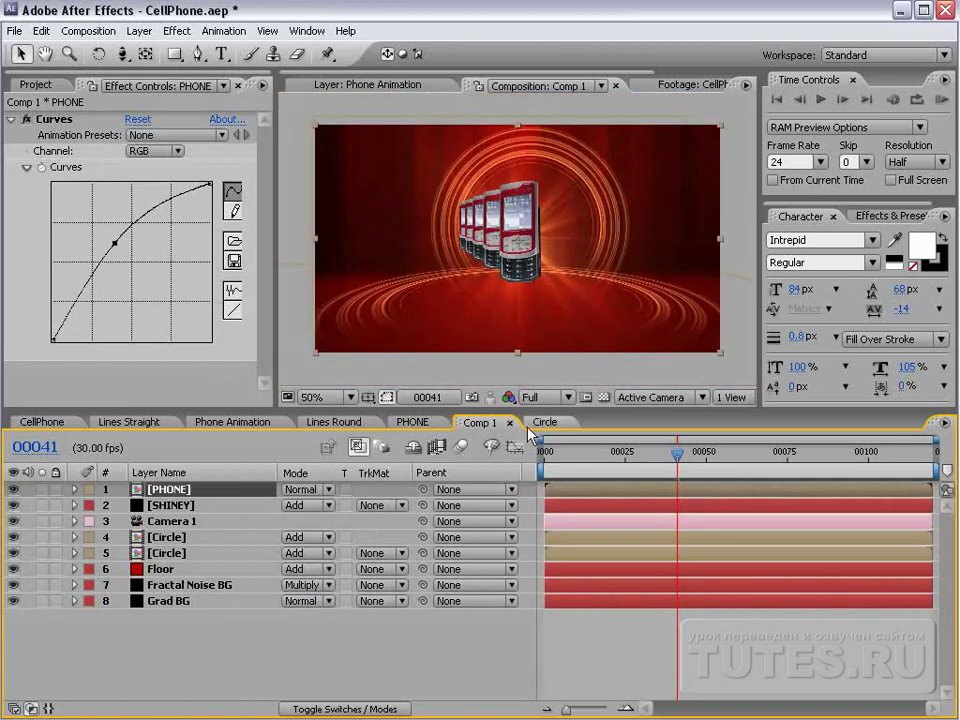
pyautogui.click(544, 422)
pyautogui.click(480, 422)
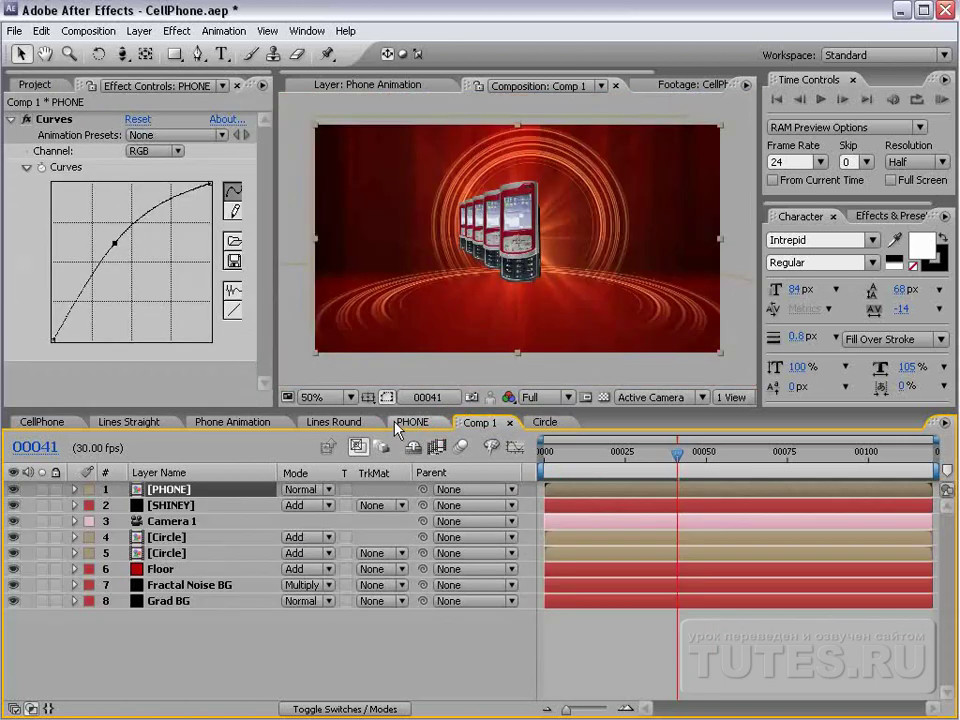
# Change Camera 1 in the PHONE composition to the 20mm preset
pyautogui.click(410, 422)
pyautogui.click(172, 617)
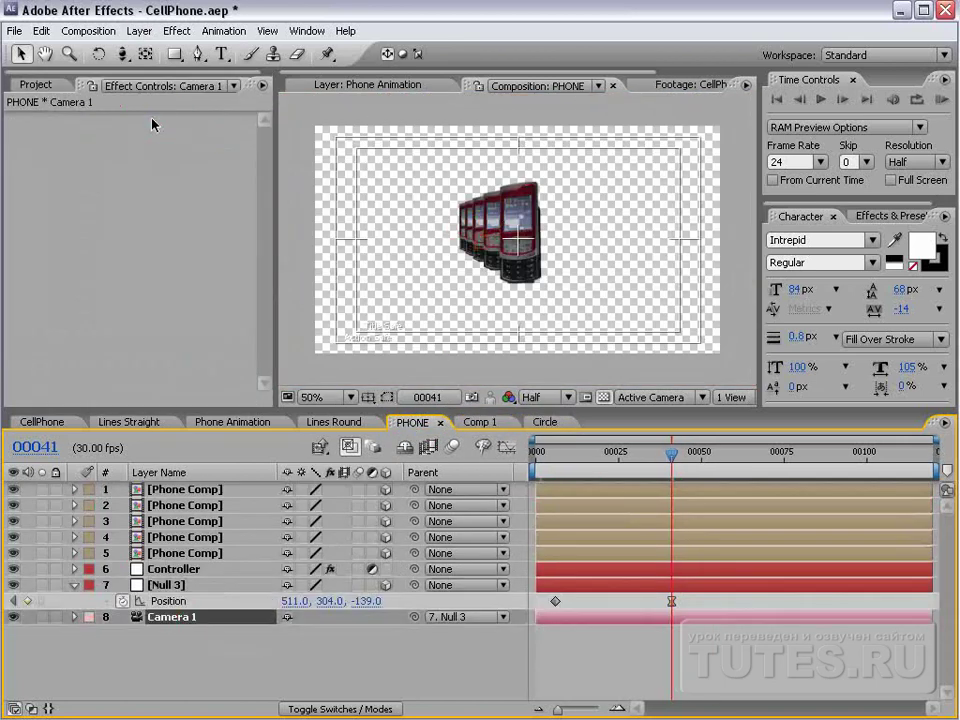
pyautogui.click(139, 31)
pyautogui.click(148, 66)
pyautogui.click(690, 346)
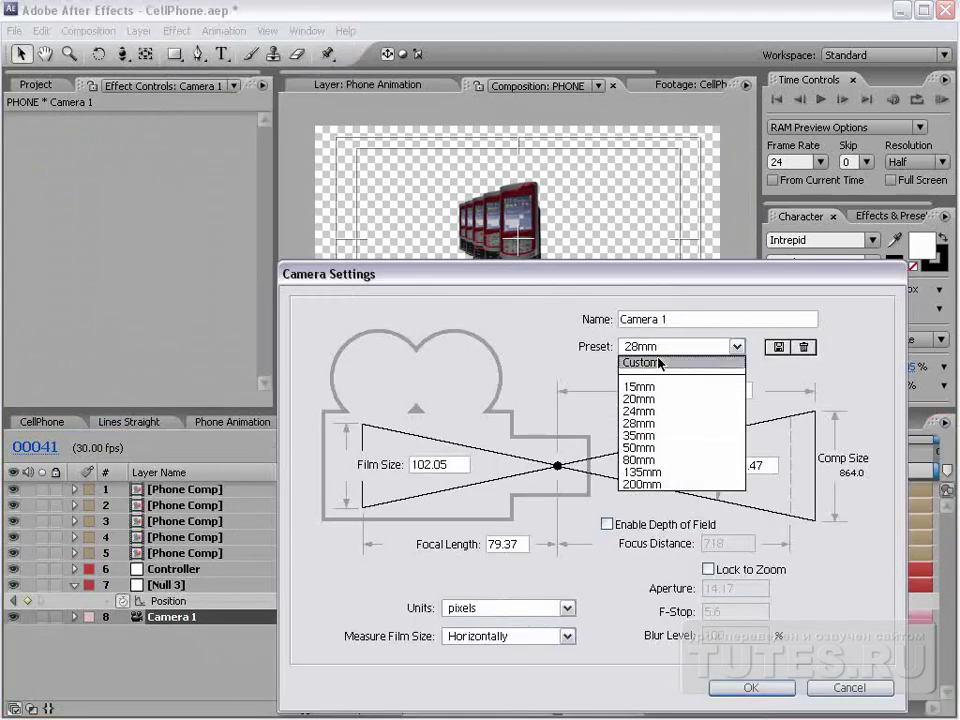
pyautogui.click(648, 400)
pyautogui.click(756, 688)
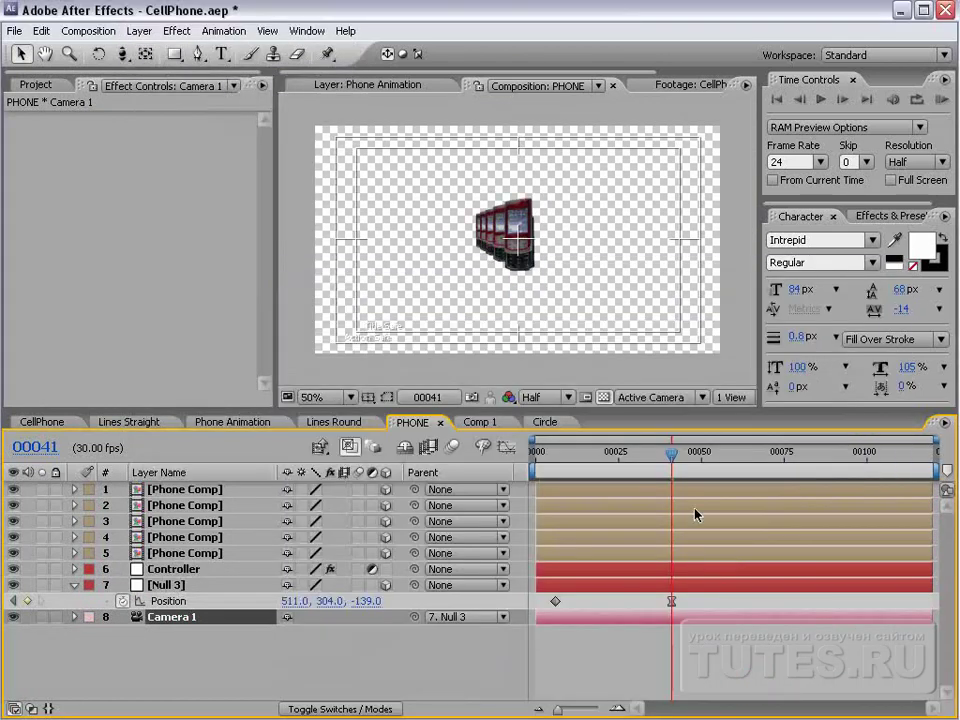
# Move Null 3 at frame 41 to Position 608, 304, 166 to bring the phones closer, checking them at higher magnification
pyautogui.click(508, 274)
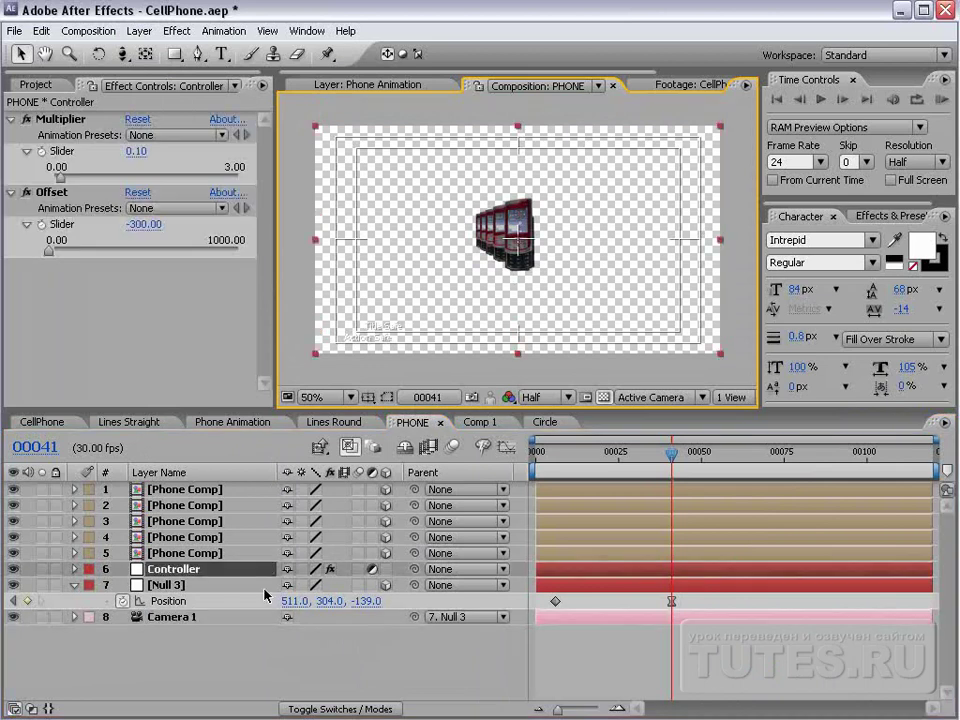
pyautogui.click(177, 581)
pyautogui.moveTo(372, 601); pyautogui.dragTo(530, 585)
pyautogui.moveTo(356, 602)
pyautogui.mouseDown()
pyautogui.moveTo(288, 602)
pyautogui.moveTo(445, 596)
pyautogui.mouseUp()
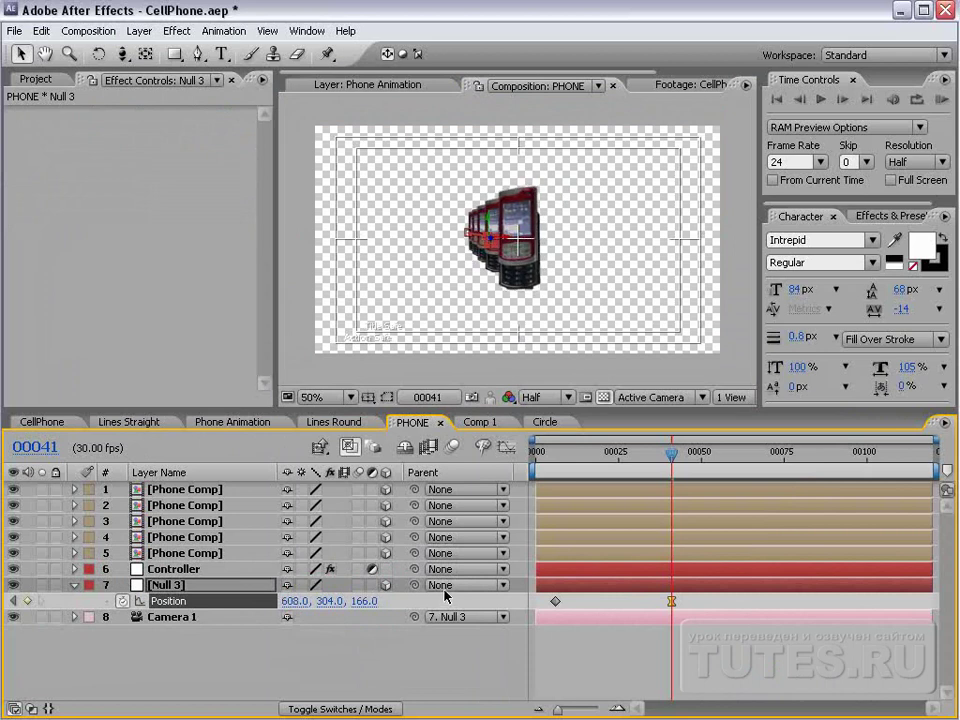
pyautogui.scroll(2, 508, 178)
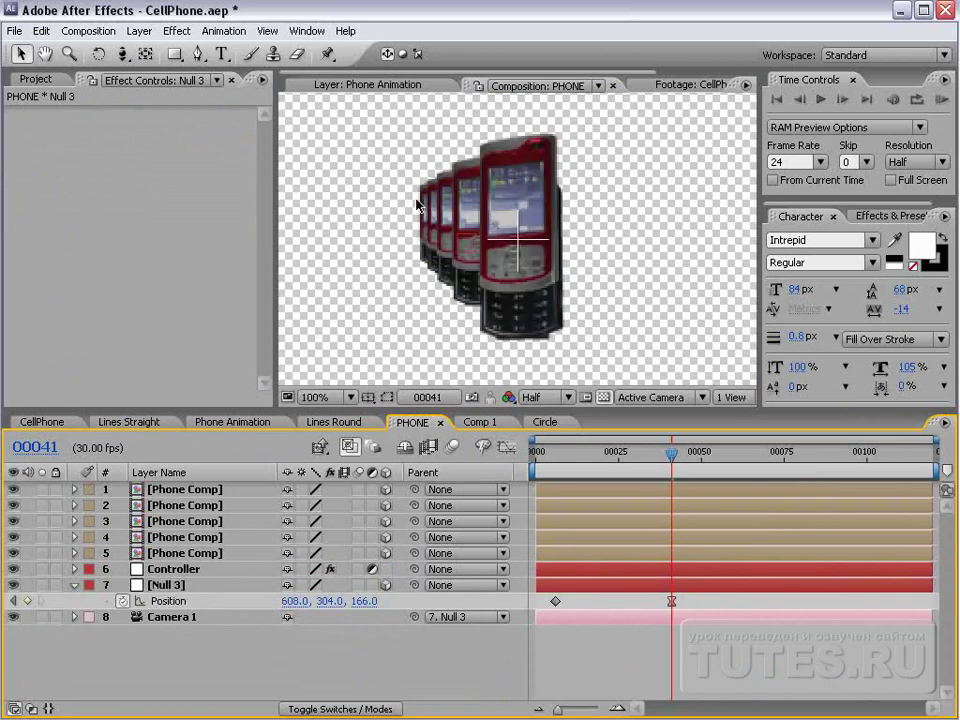
pyautogui.scroll(1, 519, 165)
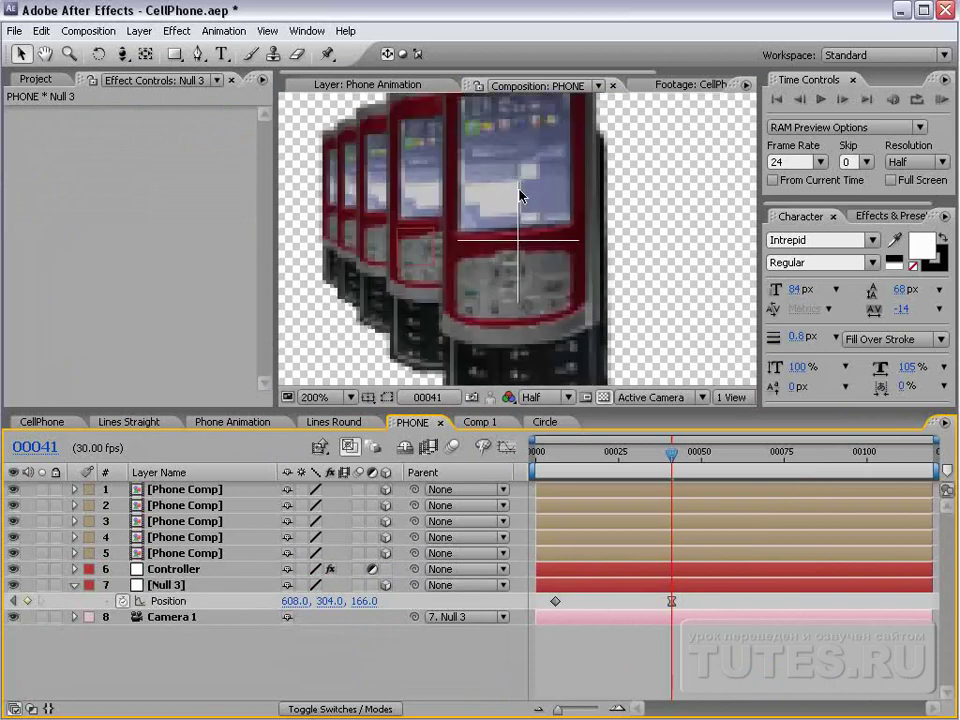
pyautogui.scroll(-2, 507, 265)
pyautogui.moveTo(366, 600); pyautogui.dragTo(655, 643)
# Set Null 3's Position at frame 6 to 553, 315, 2007, scrub to frame 48 and save the project
pyautogui.moveTo(670, 452); pyautogui.dragTo(553, 490)
pyautogui.moveTo(370, 606); pyautogui.dragTo(583, 657)
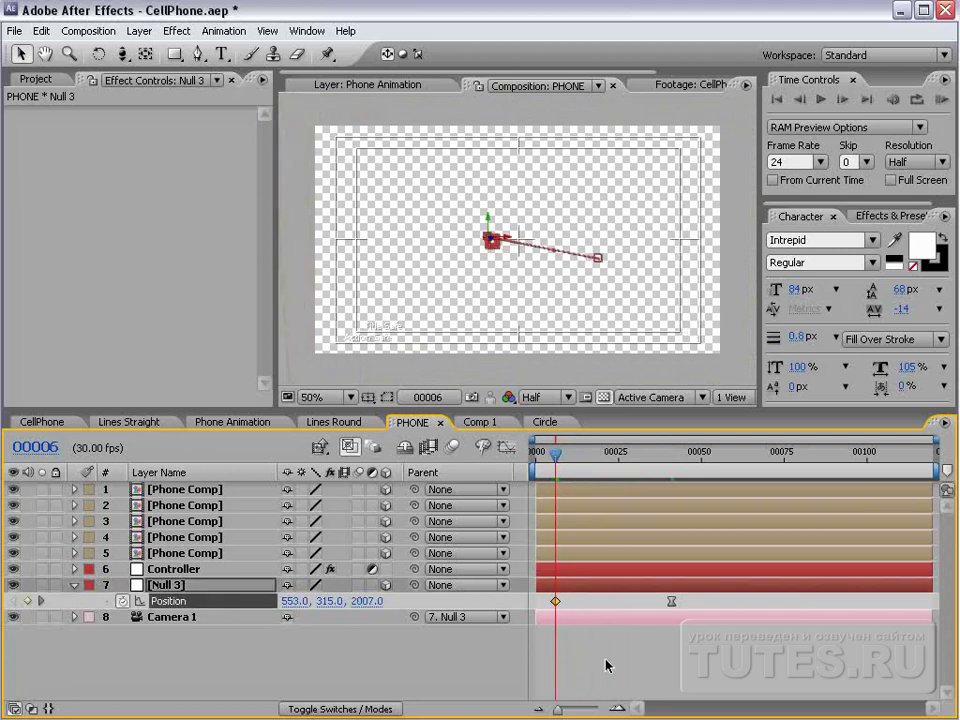
pyautogui.click(580, 657)
pyautogui.moveTo(557, 456); pyautogui.dragTo(699, 467)
pyautogui.hotkey('ctrl', 's')
# Show the safe-area guides in Comp 1 and try shifting the PHONE layer slightly to the left
pyautogui.click(485, 422)
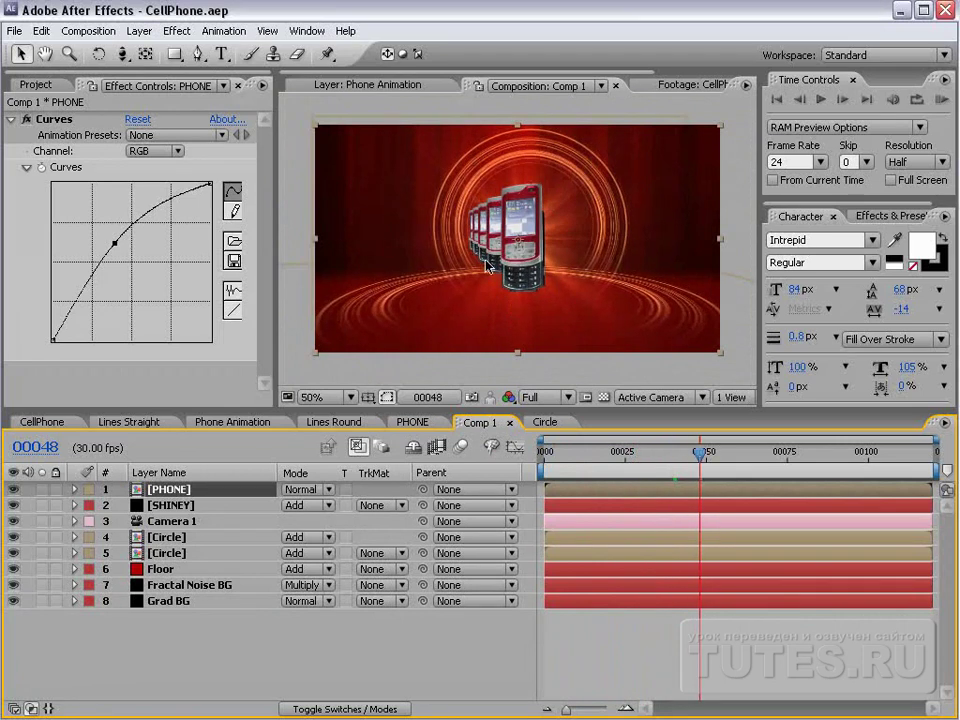
pyautogui.click(170, 553)
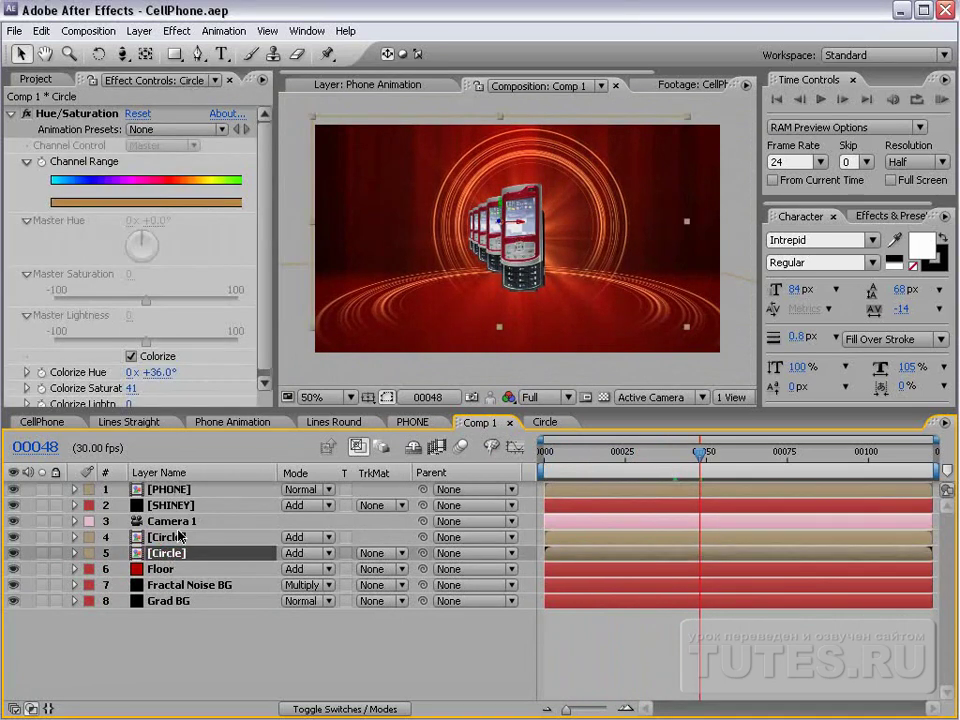
pyautogui.press("'")
pyautogui.click(598, 264)
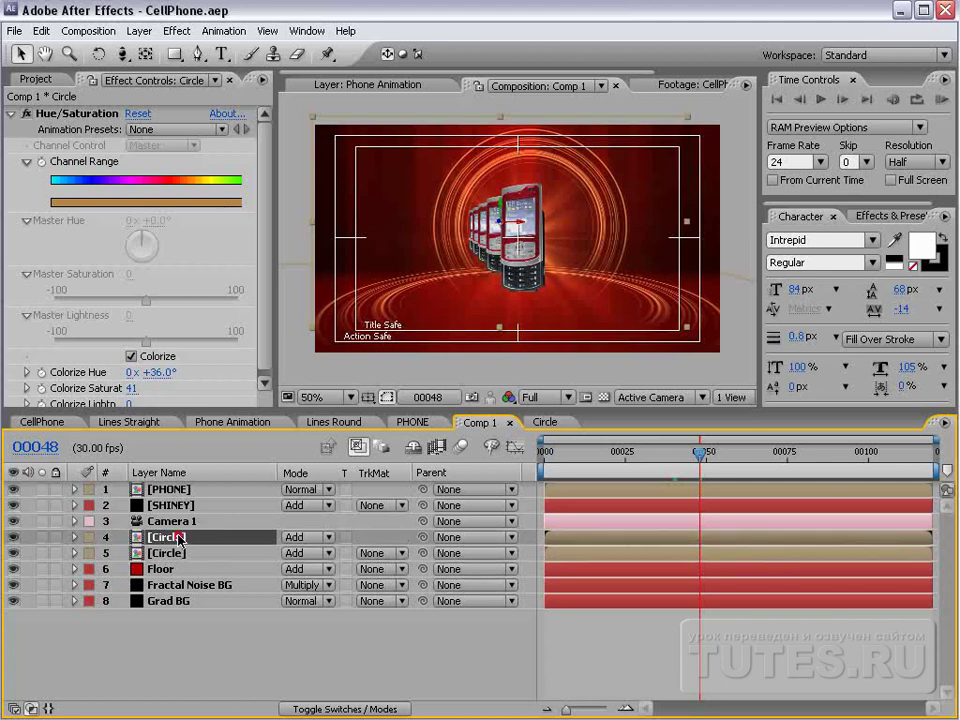
pyautogui.click(495, 235)
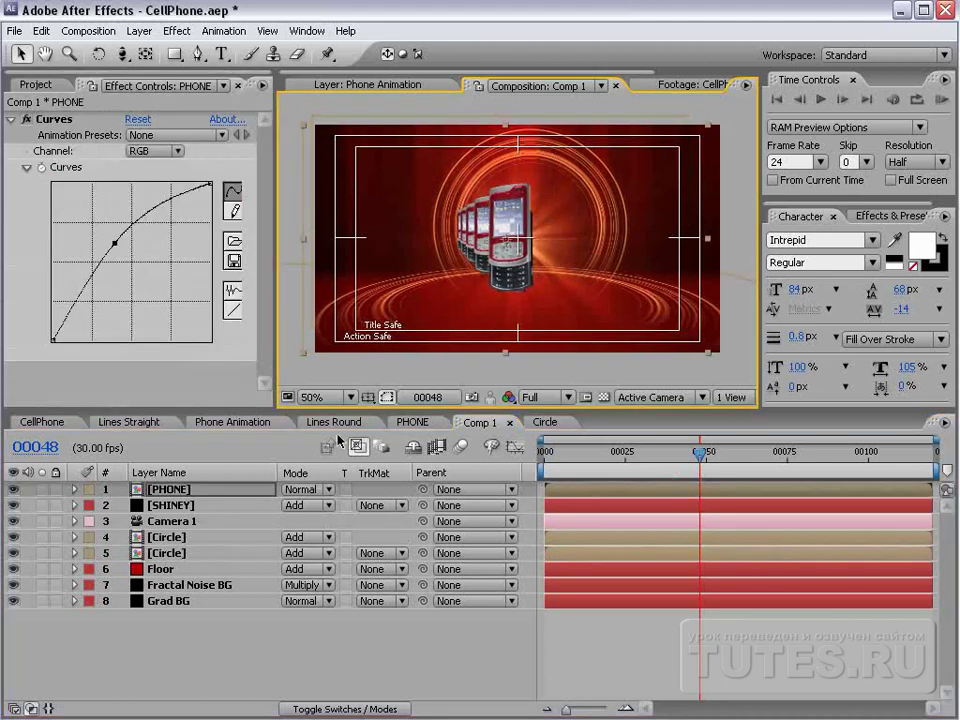
# Move the upright Circle layer slightly left to centre its ring in the frame, and hide the safe-area guides
pyautogui.click(176, 552)
pyautogui.moveTo(612, 223); pyautogui.dragTo(597, 223)
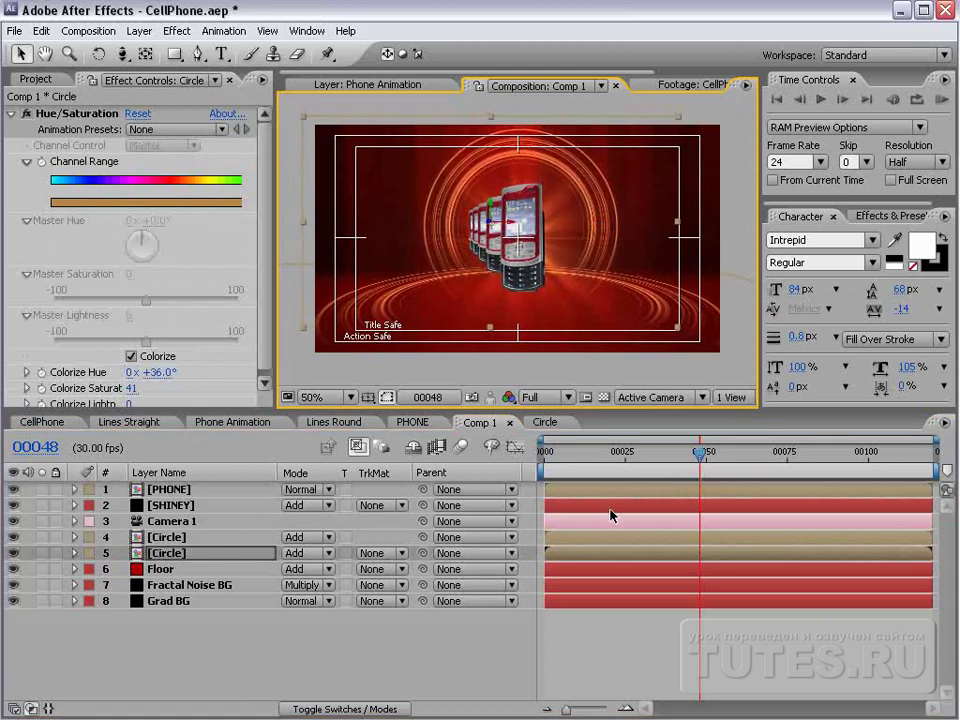
pyautogui.press("'")
pyautogui.click(628, 640)
pyautogui.press('`')
pyautogui.press('`')
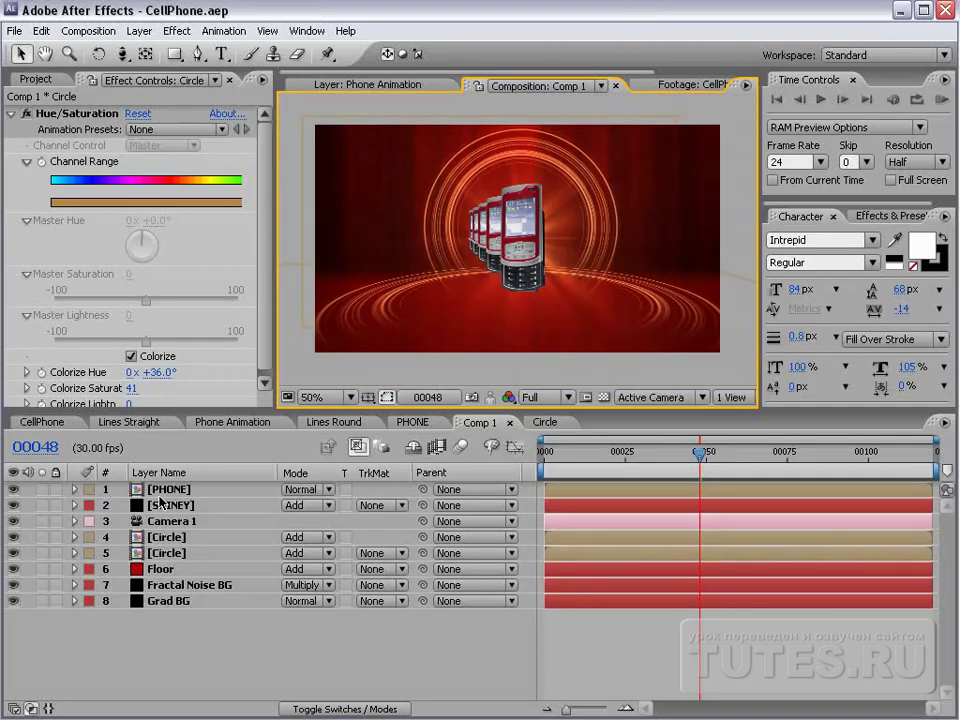
# Duplicate the PHONE layer in Comp 1 and apply a Glow effect to the lower copy
pyautogui.click(174, 490)
pyautogui.hotkey('ctrl', 'd')
pyautogui.click(165, 505)
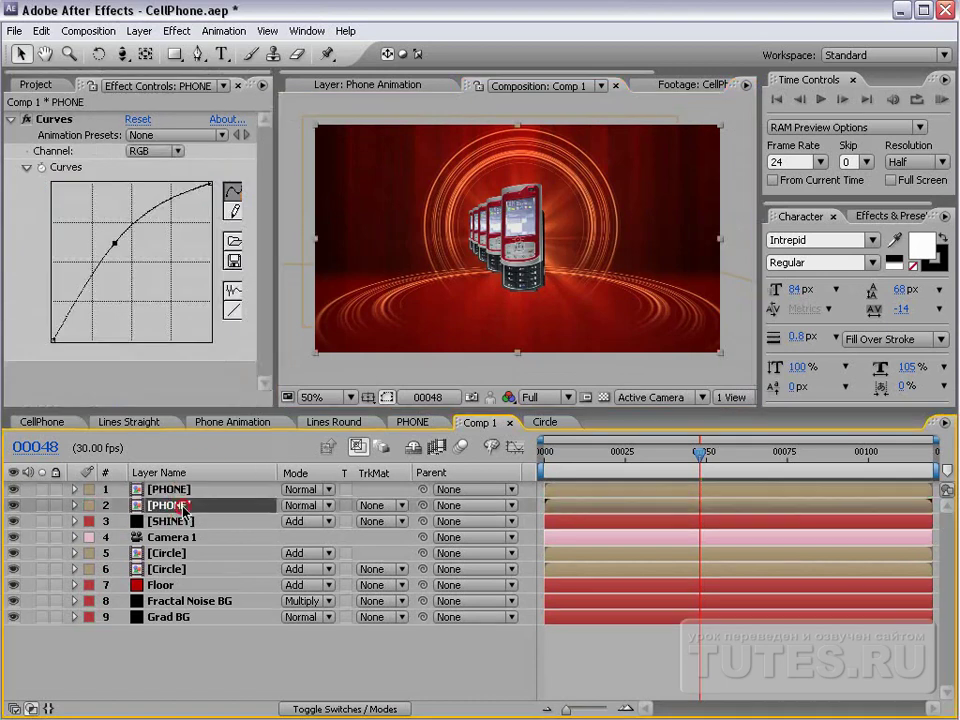
pyautogui.click(178, 31)
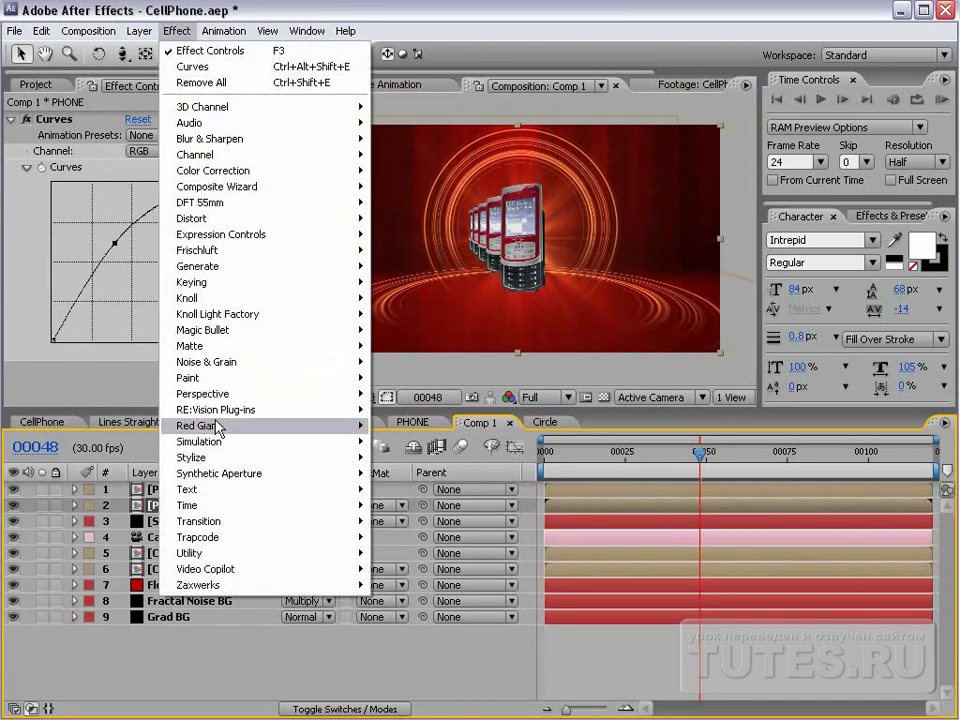
pyautogui.moveTo(210, 458)
pyautogui.click(420, 633)
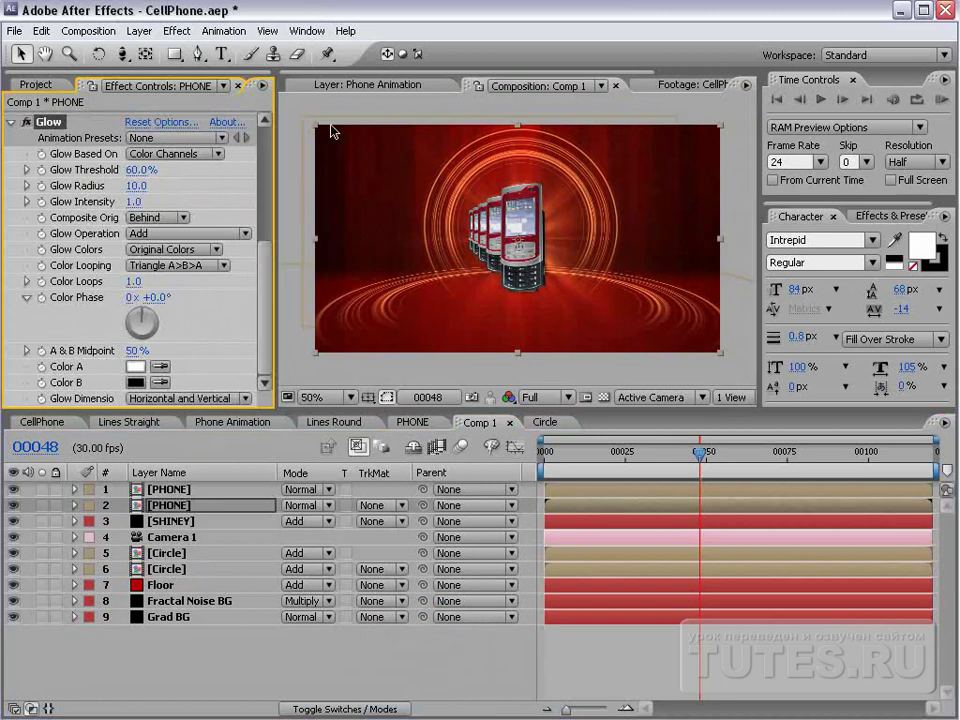
# Base the lower PHONE layer's Glow on the Alpha Channel and composite the original On Top
pyautogui.click(155, 155)
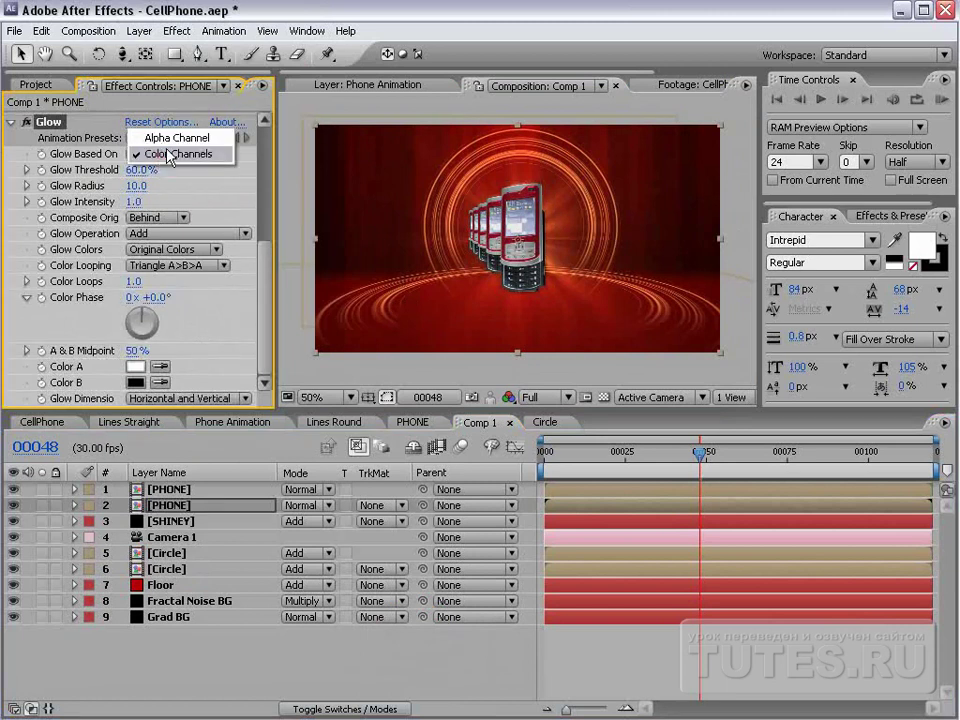
pyautogui.click(165, 138)
pyautogui.click(157, 217)
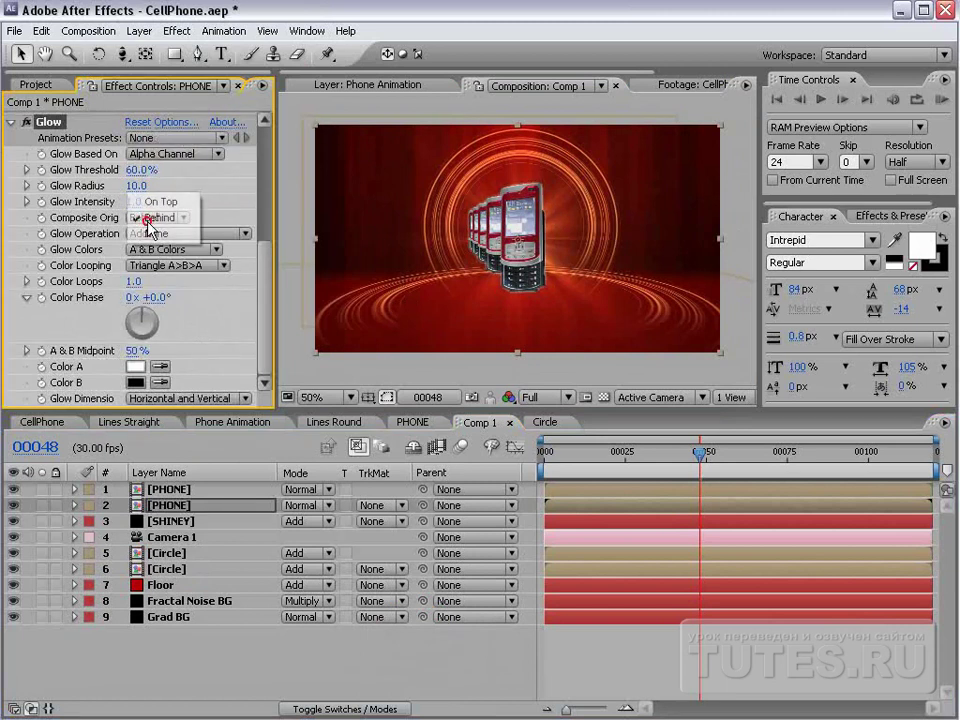
pyautogui.click(160, 202)
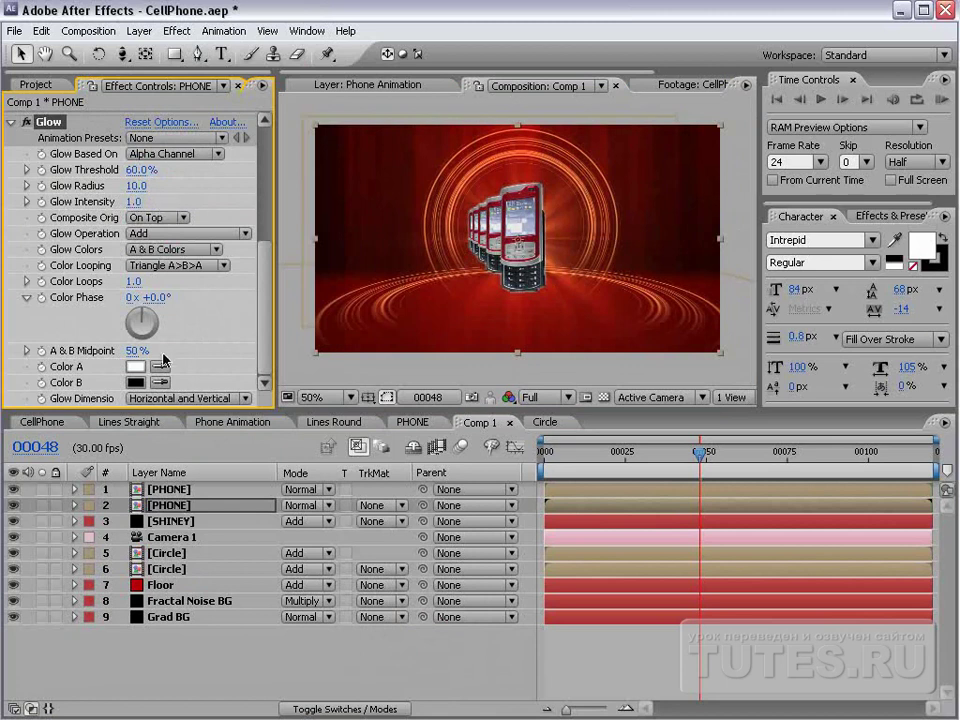
# Sample a dark red from the scene for the Glow's Color B and set Color A to light orange FFD59E
pyautogui.click(162, 383)
pyautogui.click(486, 298)
pyautogui.click(159, 367)
pyautogui.click(527, 155)
pyautogui.click(136, 367)
pyautogui.click(344, 333)
pyautogui.moveTo(517, 562); pyautogui.dragTo(517, 553)
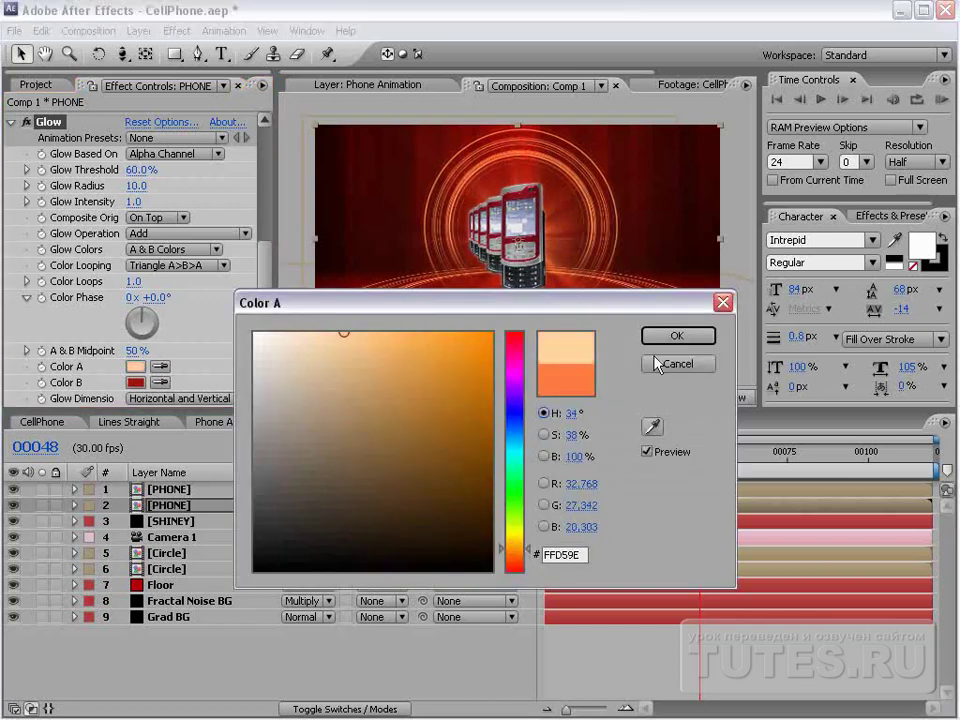
pyautogui.click(666, 337)
# Set the lower PHONE layer's blending mode to Add
pyautogui.click(172, 515)
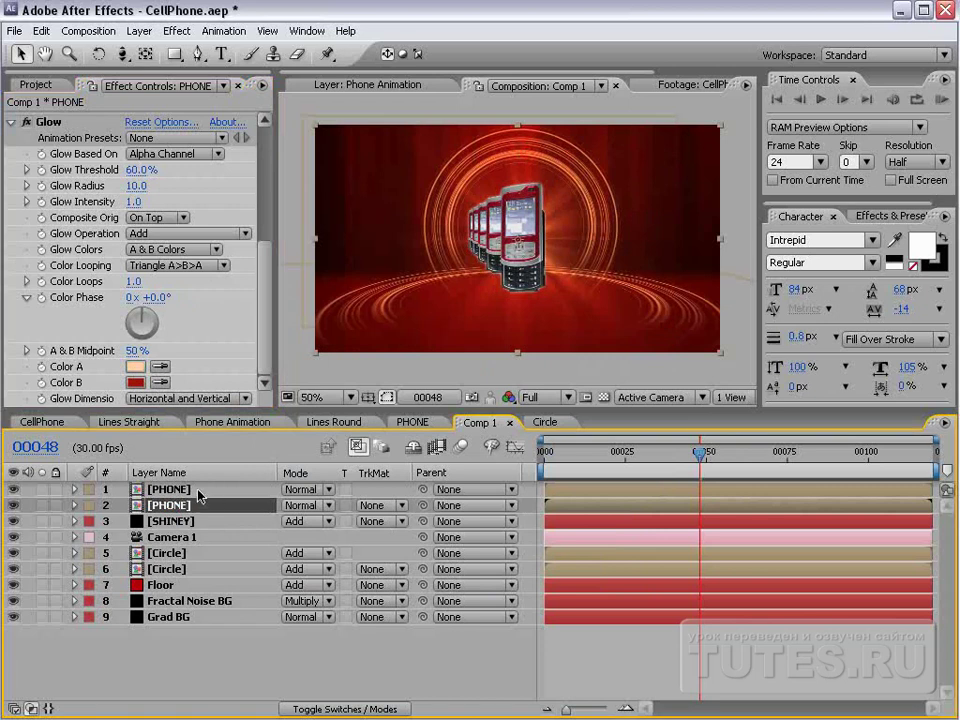
pyautogui.scroll(5, 131, 376)
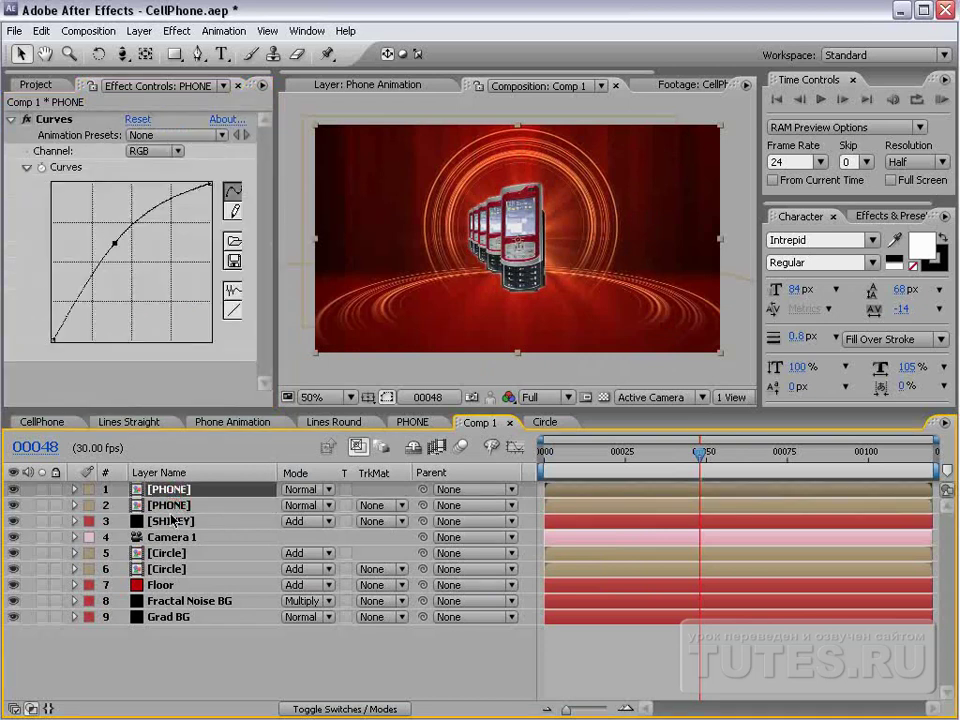
pyautogui.click(302, 505)
pyautogui.click(330, 670)
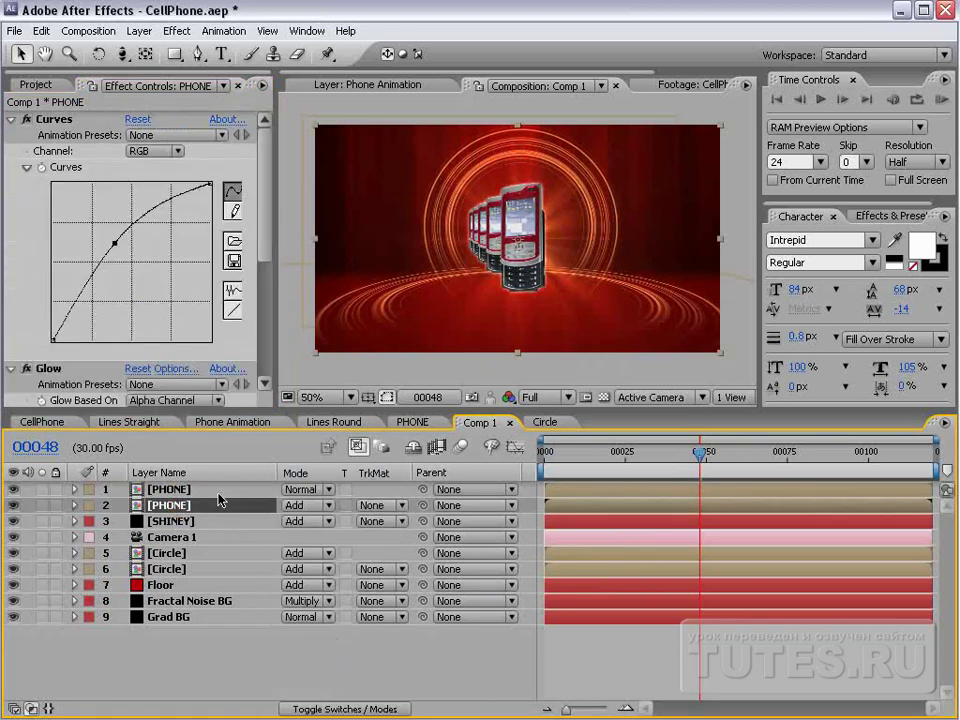
# Duplicate the lower PHONE layer's Glow with a Glow Radius of 108, check the enlarged frame and save the project
pyautogui.moveTo(266, 242); pyautogui.dragTo(272, 372)
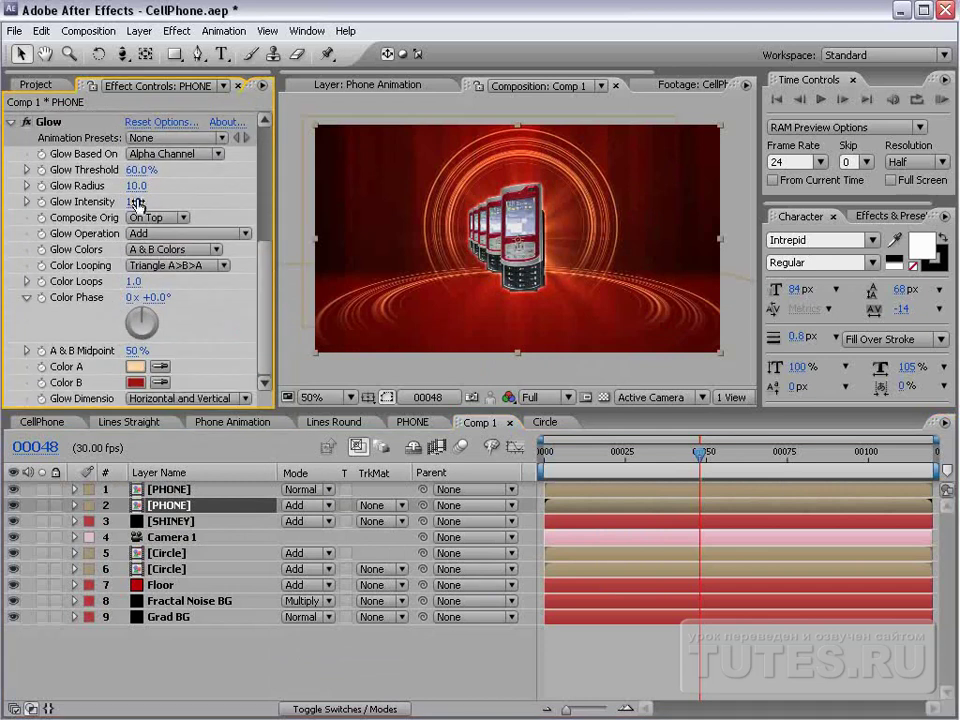
pyautogui.click(10, 122)
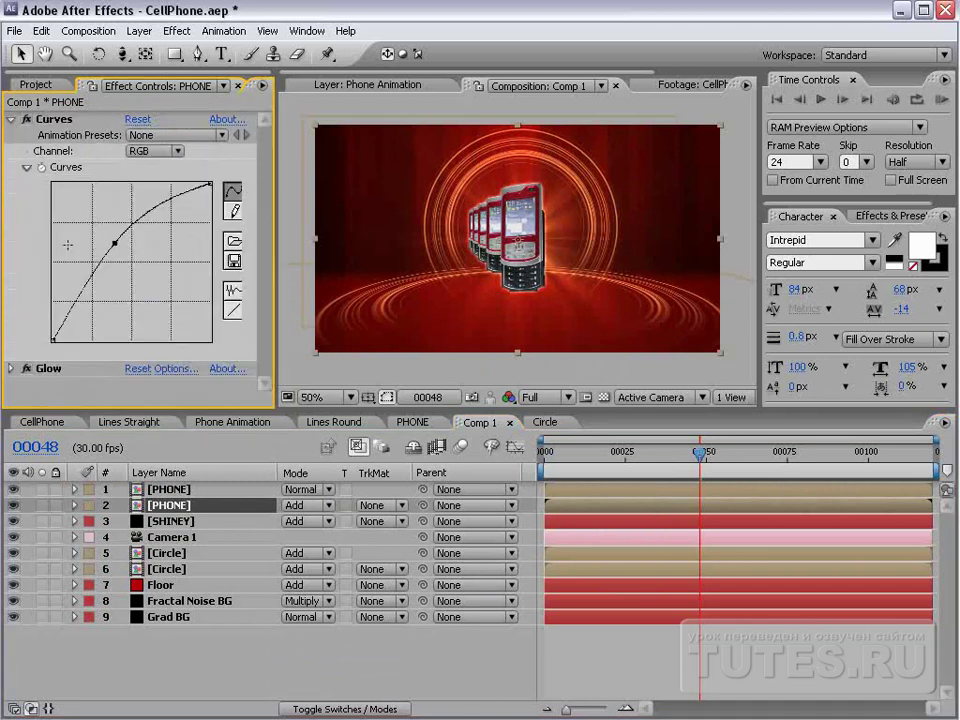
pyautogui.click(43, 374)
pyautogui.hotkey('ctrl', 'd')
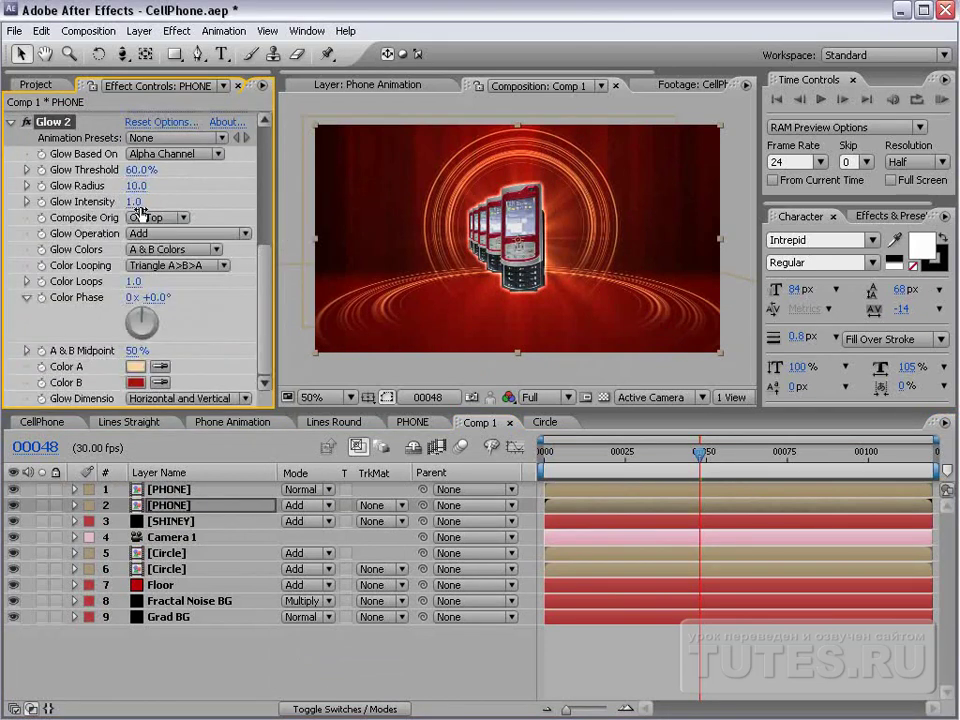
pyautogui.moveTo(135, 188); pyautogui.dragTo(220, 170)
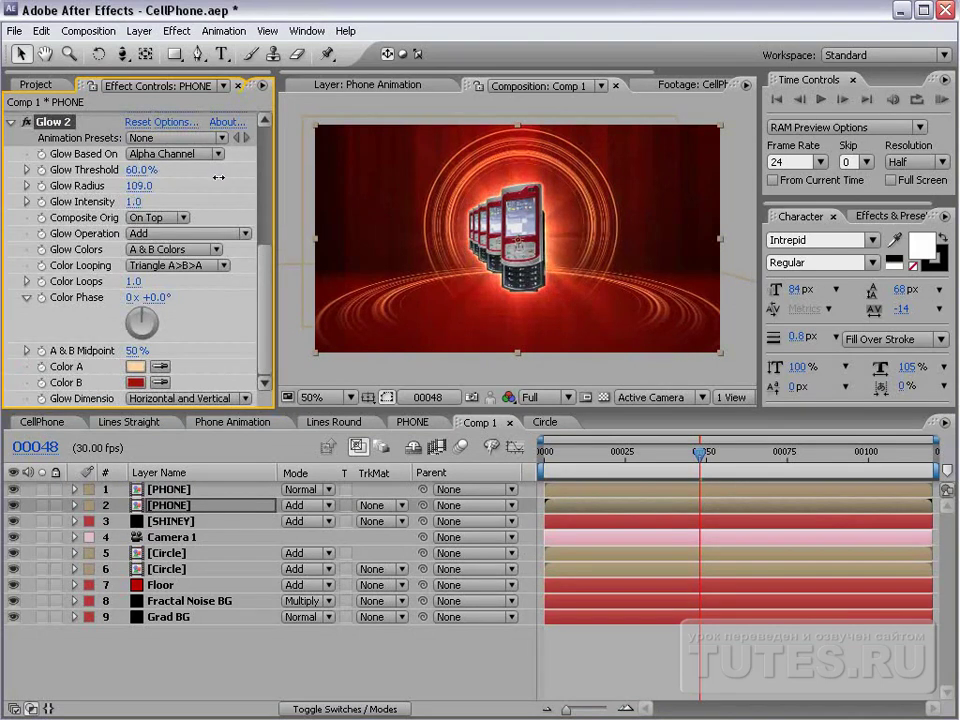
pyautogui.press('`')
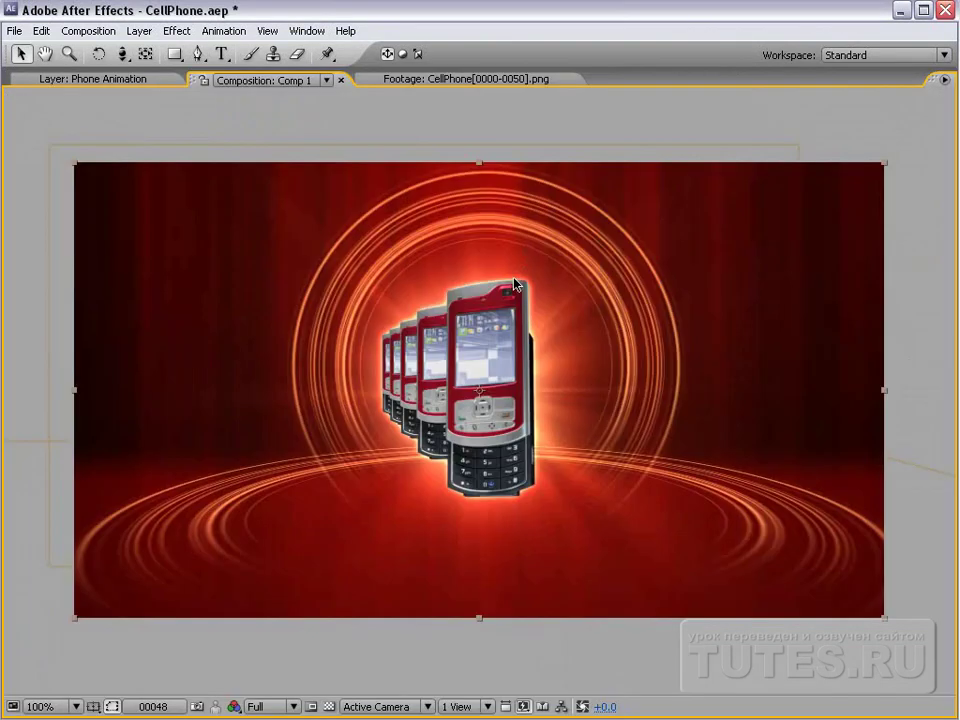
pyautogui.hotkey('ctrl', 's')
pyautogui.press('`')
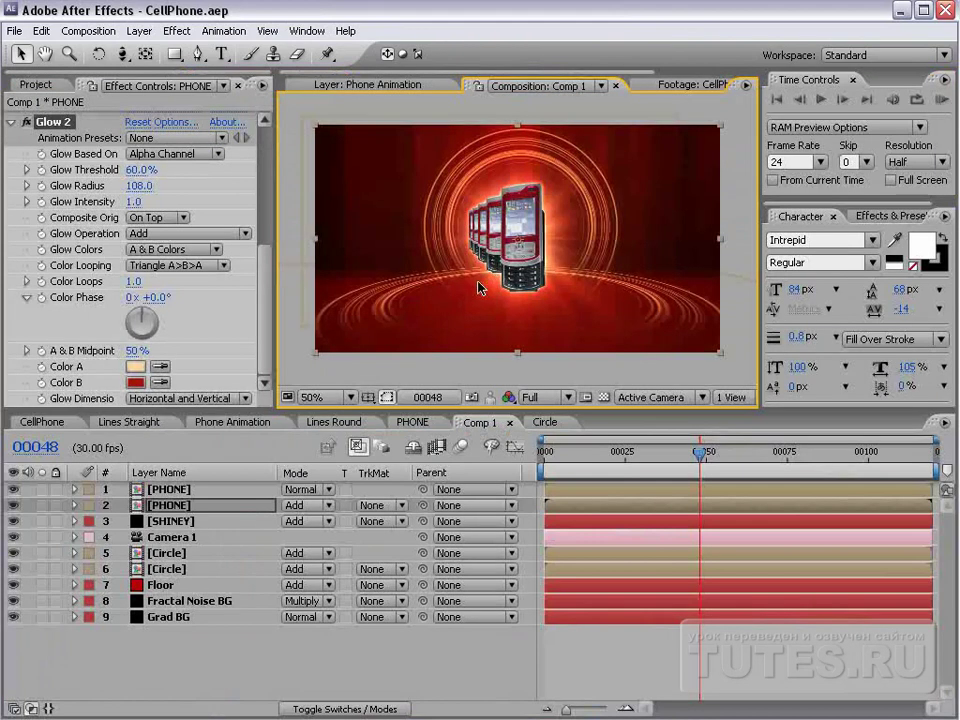
# Start animating Camera 1 in Comp 1 with a Position keyframe at frame 13
pyautogui.click(160, 537)
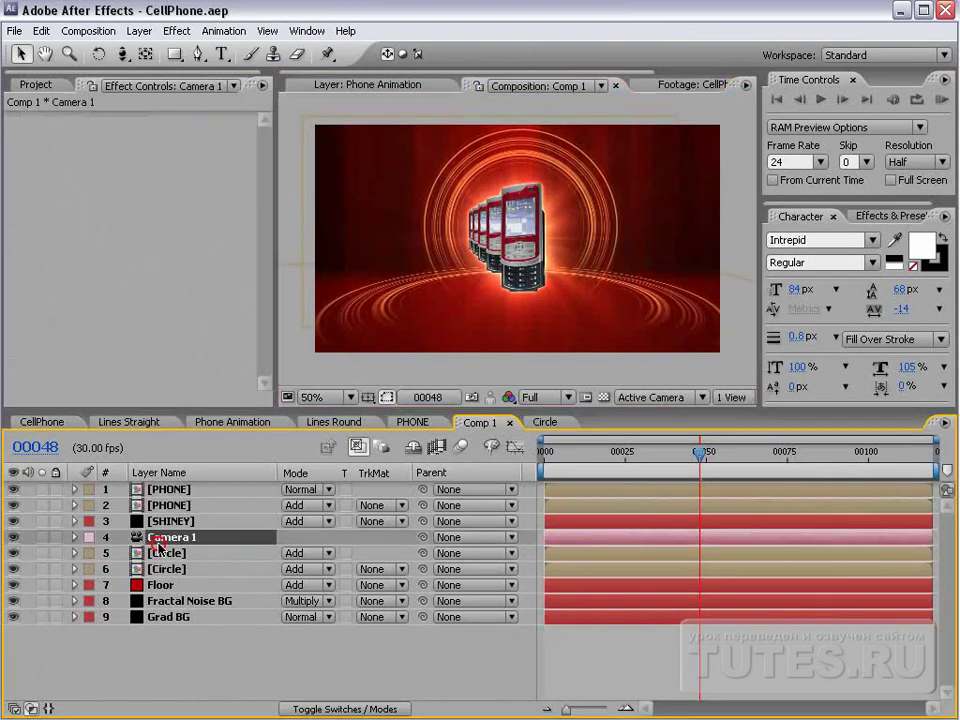
pyautogui.moveTo(699, 452); pyautogui.dragTo(586, 460)
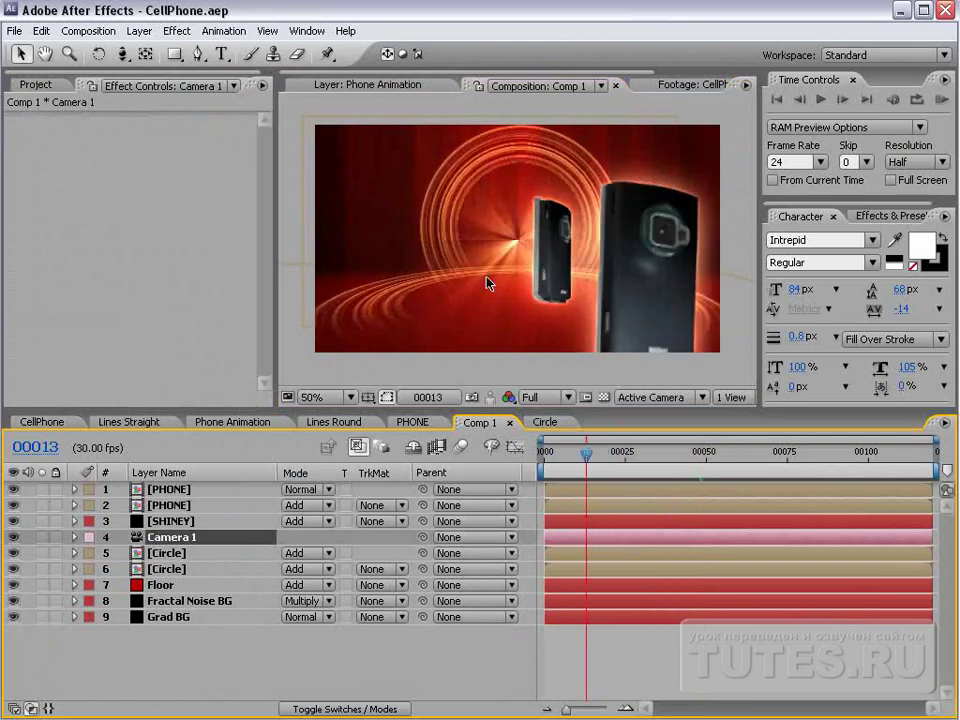
pyautogui.press('c')
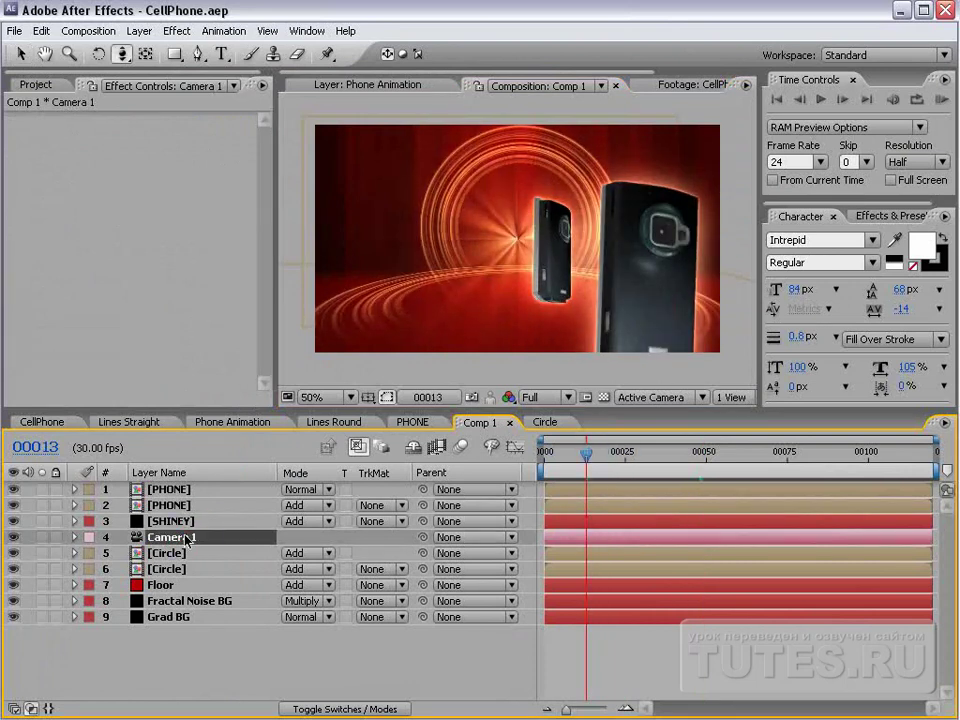
pyautogui.press('p')
pyautogui.click(123, 553)
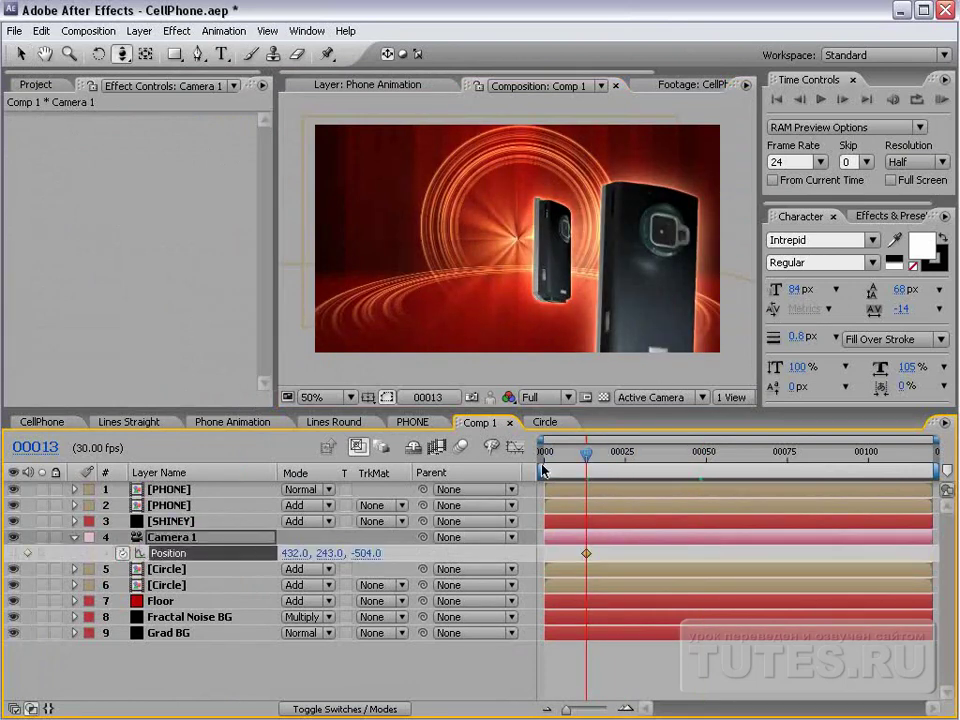
# Push Camera 1 in at frame 47, ease its Position keyframes and move the first one earlier to about frame 9
pyautogui.moveTo(593, 462); pyautogui.dragTo(697, 463)
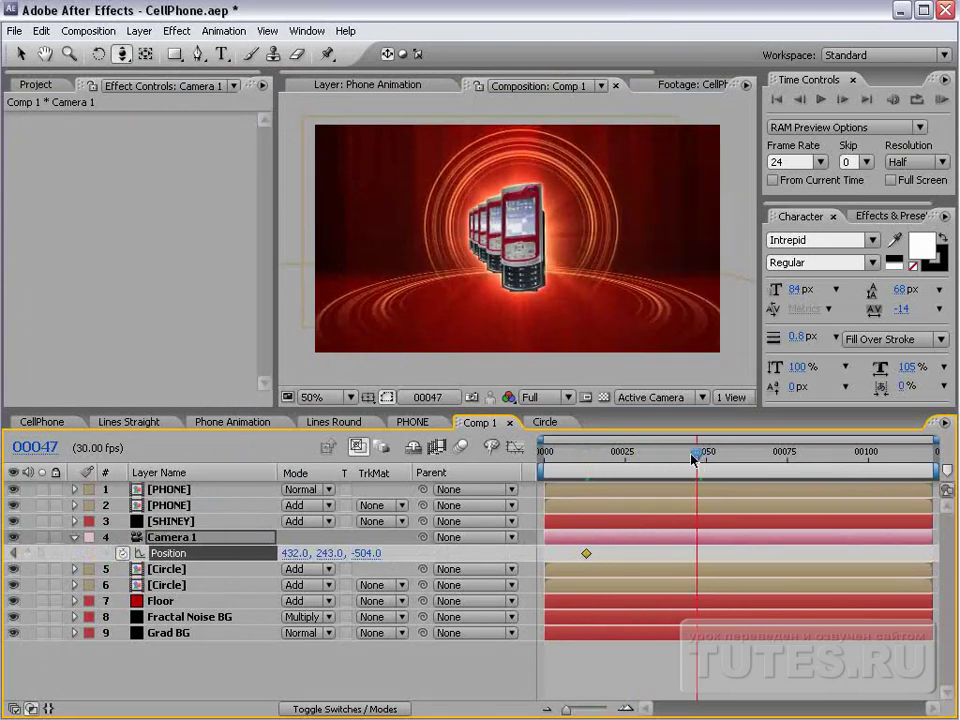
pyautogui.press('c')
pyautogui.moveTo(527, 257); pyautogui.dragTo(528, 272)
pyautogui.moveTo(560, 545)
pyautogui.mouseDown()
pyautogui.moveTo(636, 562)
pyautogui.moveTo(574, 553)
pyautogui.mouseUp()
pyautogui.moveTo(572, 452)
pyautogui.mouseDown()
pyautogui.moveTo(581, 452)
pyautogui.moveTo(564, 452)
pyautogui.mouseUp()
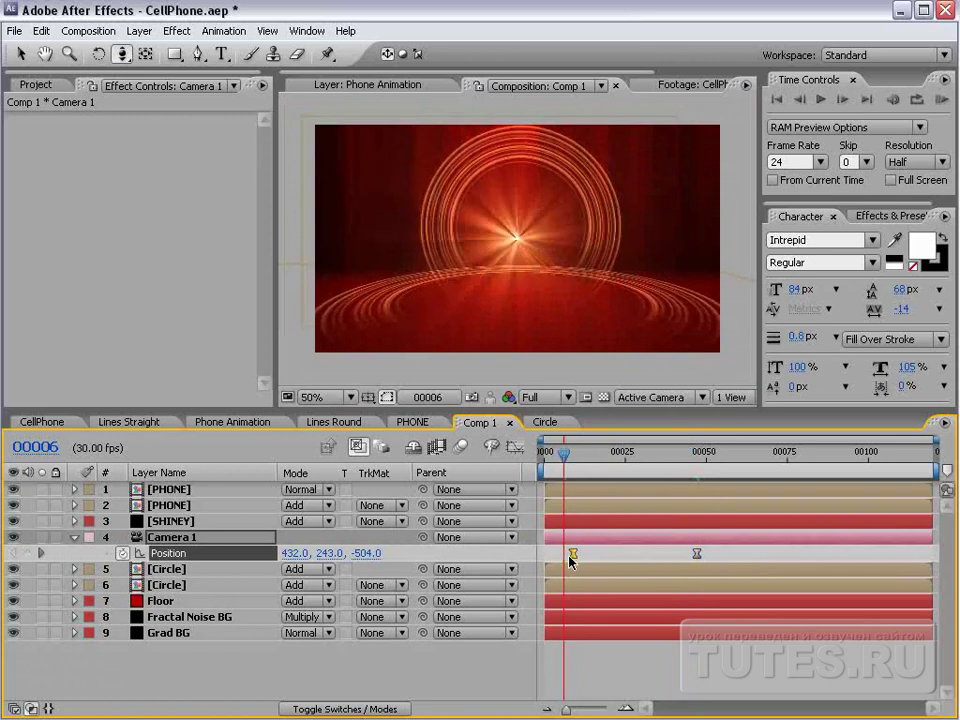
# Enable motion blur for the five Phone Comp layers and for the PHONE composition
pyautogui.click(412, 422)
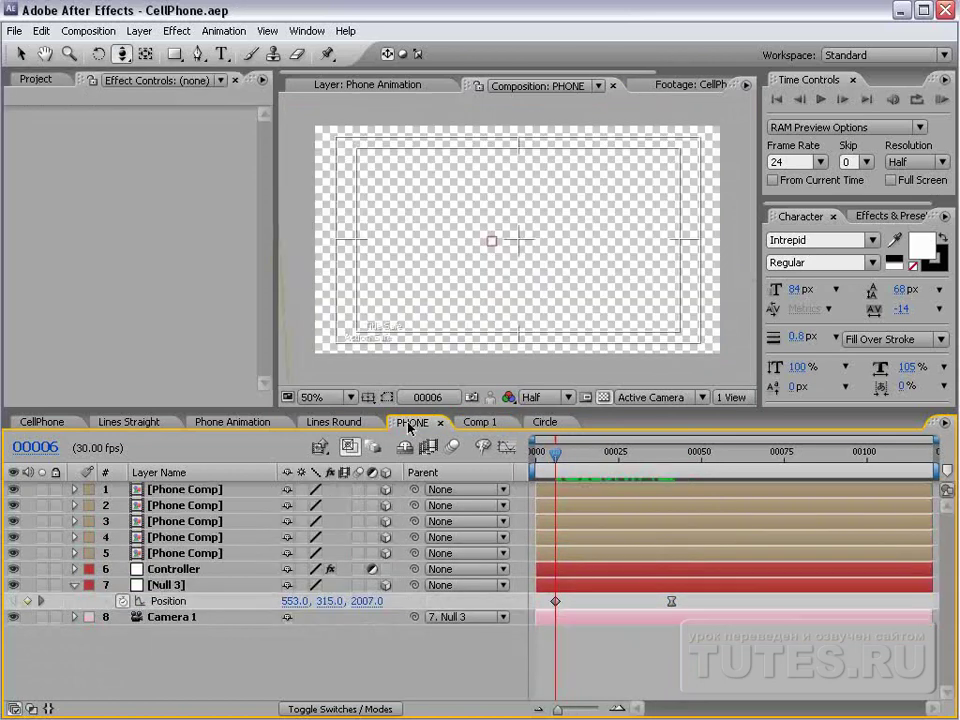
pyautogui.moveTo(358, 491); pyautogui.dragTo(365, 551)
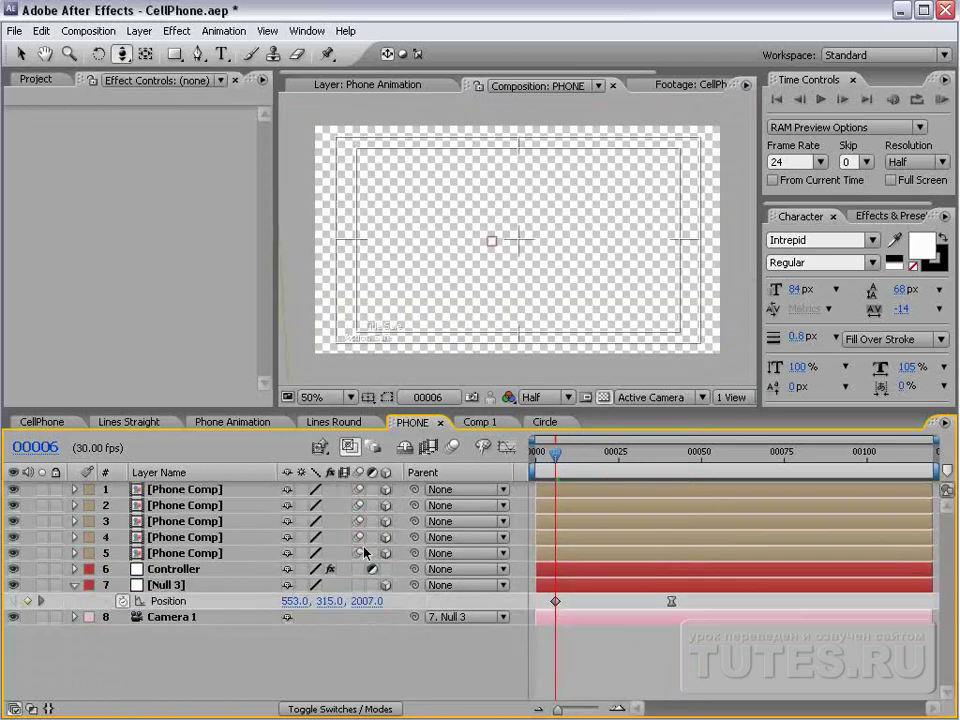
pyautogui.click(452, 448)
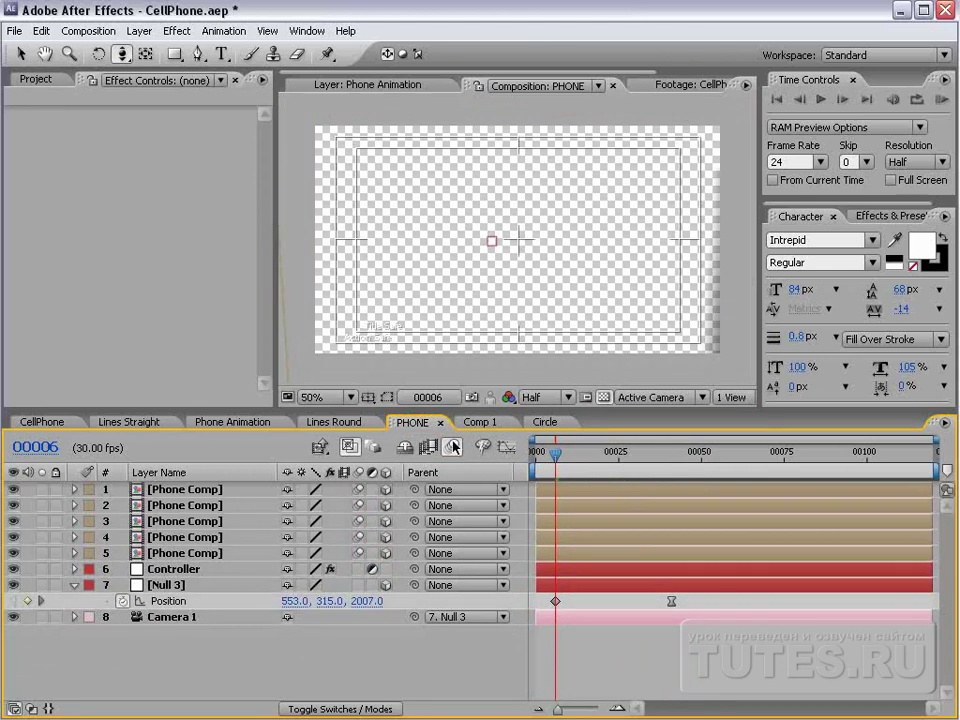
# Set Null 3's Z position to 207 at its second keyframe, and preview Comp 1 at frame 44 in Half resolution
pyautogui.moveTo(362, 601); pyautogui.dragTo(466, 417)
pyautogui.click(478, 421)
pyautogui.moveTo(563, 448); pyautogui.dragTo(686, 440)
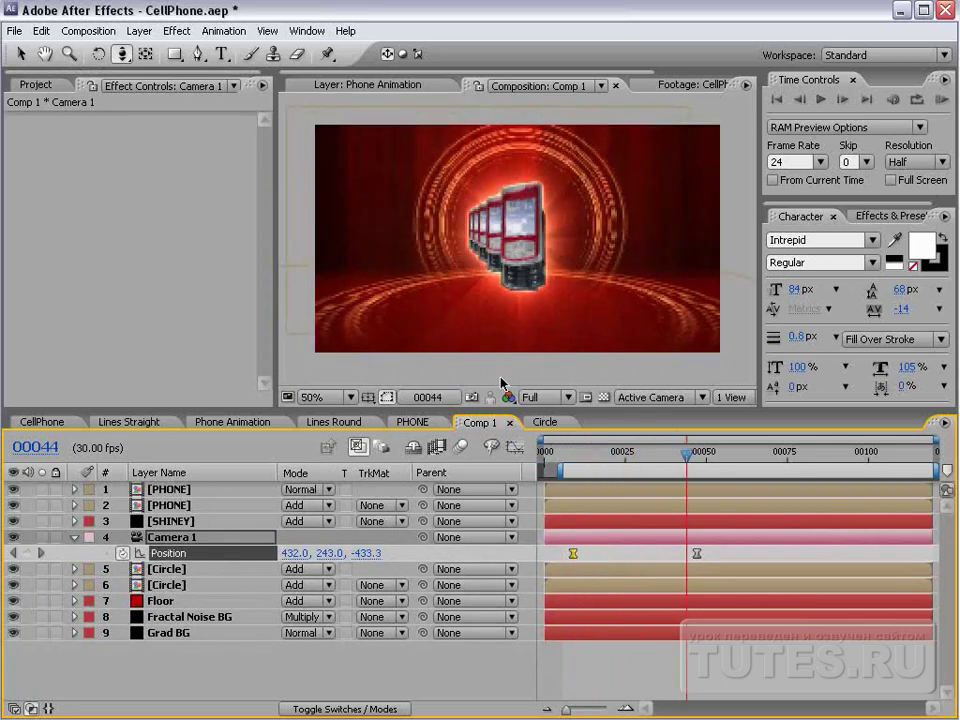
pyautogui.click(545, 397)
pyautogui.click(545, 431)
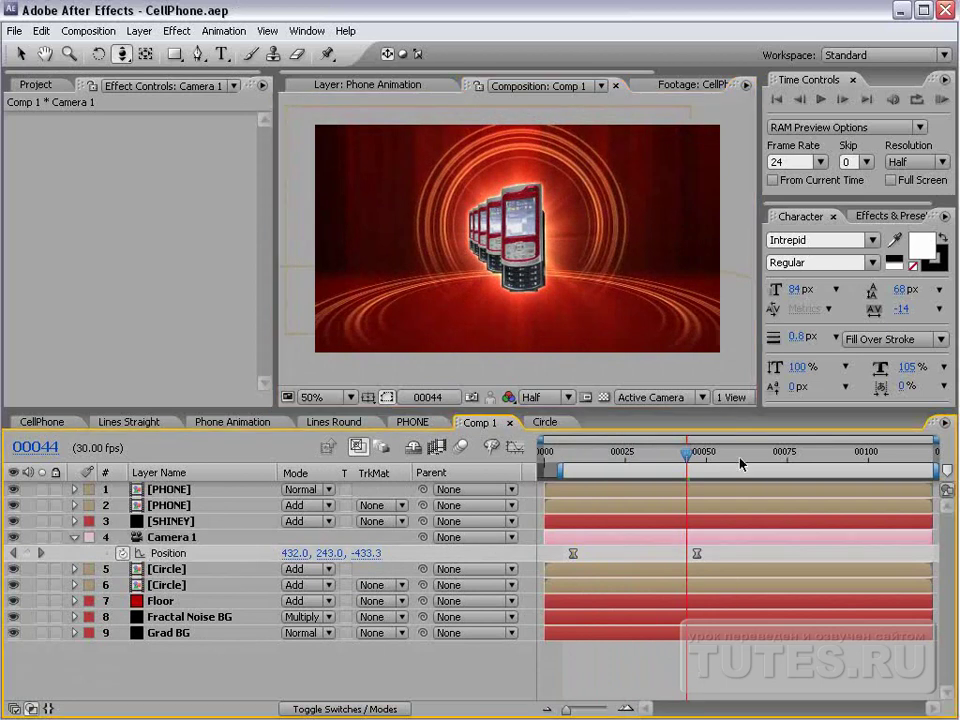
# Add the title "AUSUM 6000" to Comp 1, scaled down and centred below the phones
pyautogui.click(221, 54)
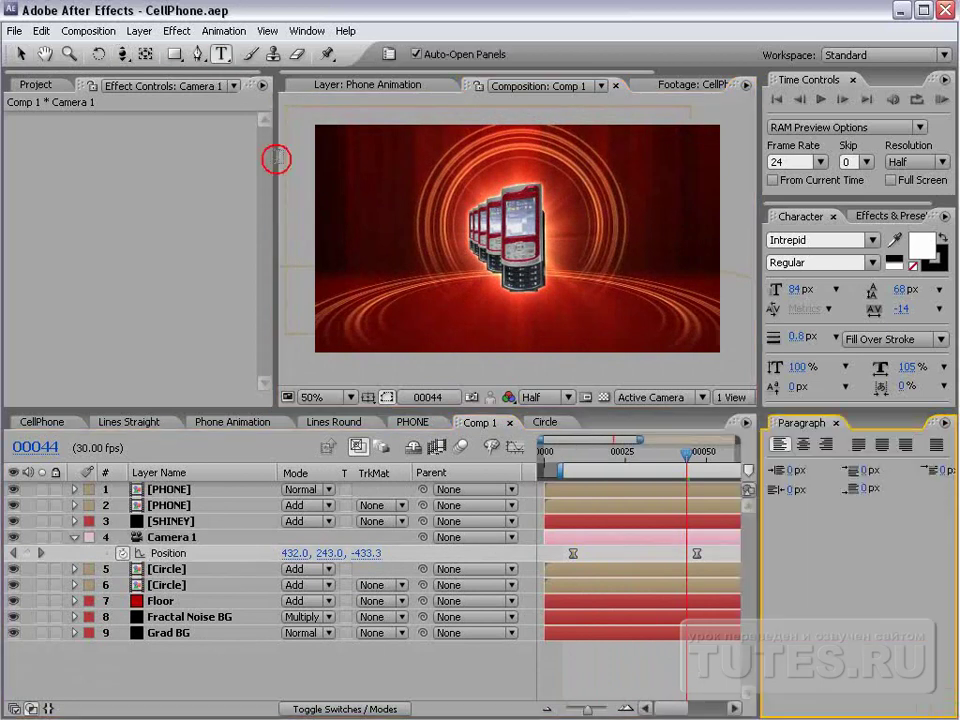
pyautogui.click(432, 305)
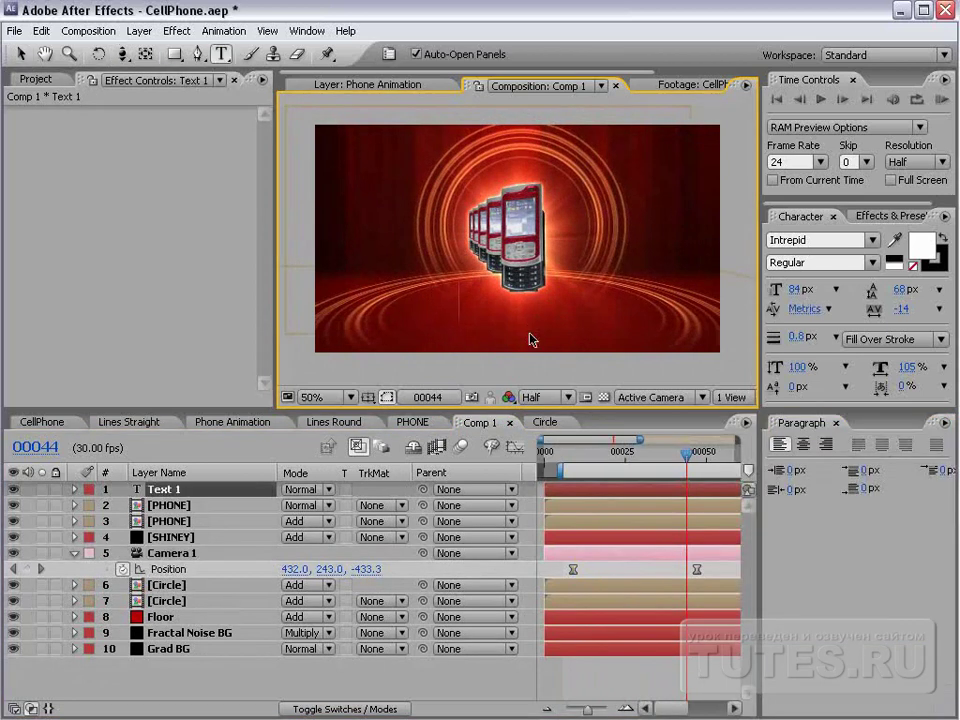
pyautogui.write('AUSUM')
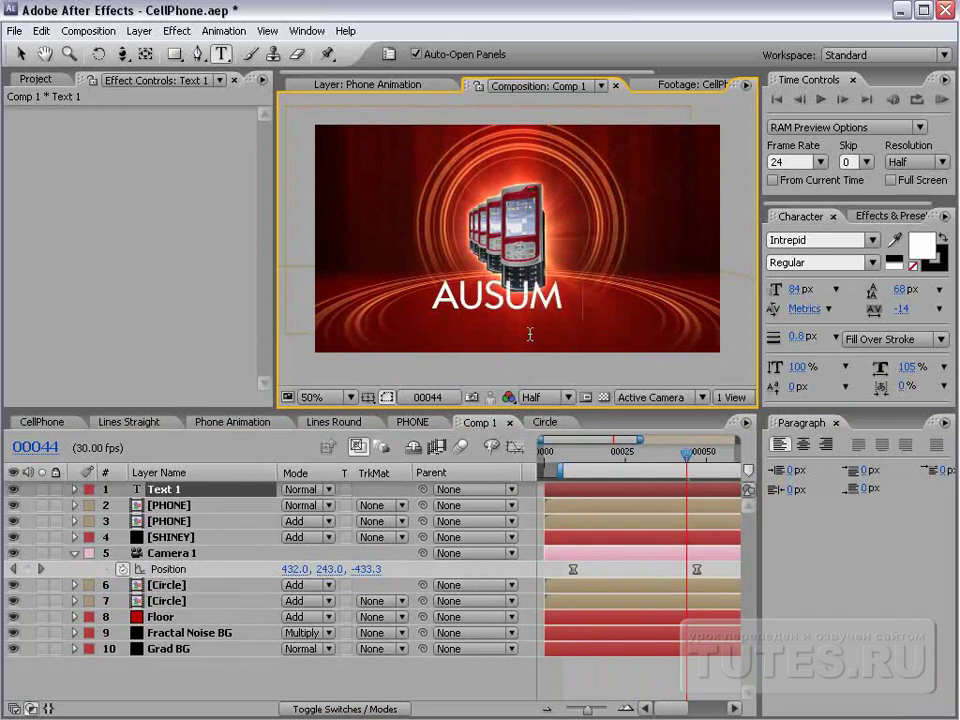
pyautogui.write(' 6000')
pyautogui.press('KP_Enter')
pyautogui.moveTo(669, 287); pyautogui.dragTo(565, 315)
pyautogui.click(620, 685)
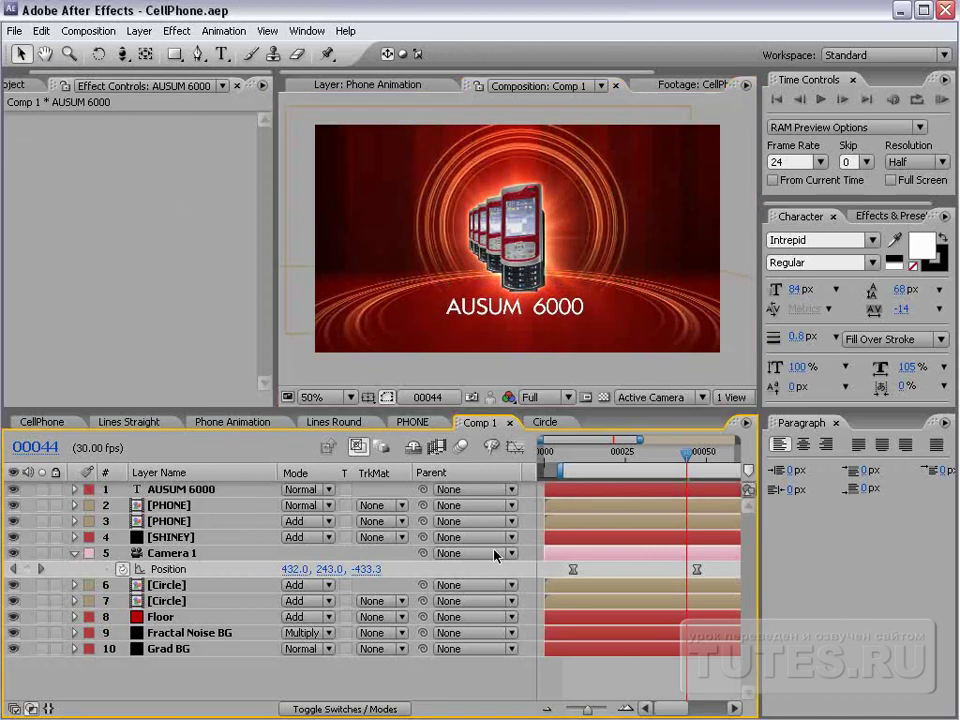
# Apply the Hue/Saturation effect to the fourth Phone Comp layer in the PHONE composition
pyautogui.click(405, 424)
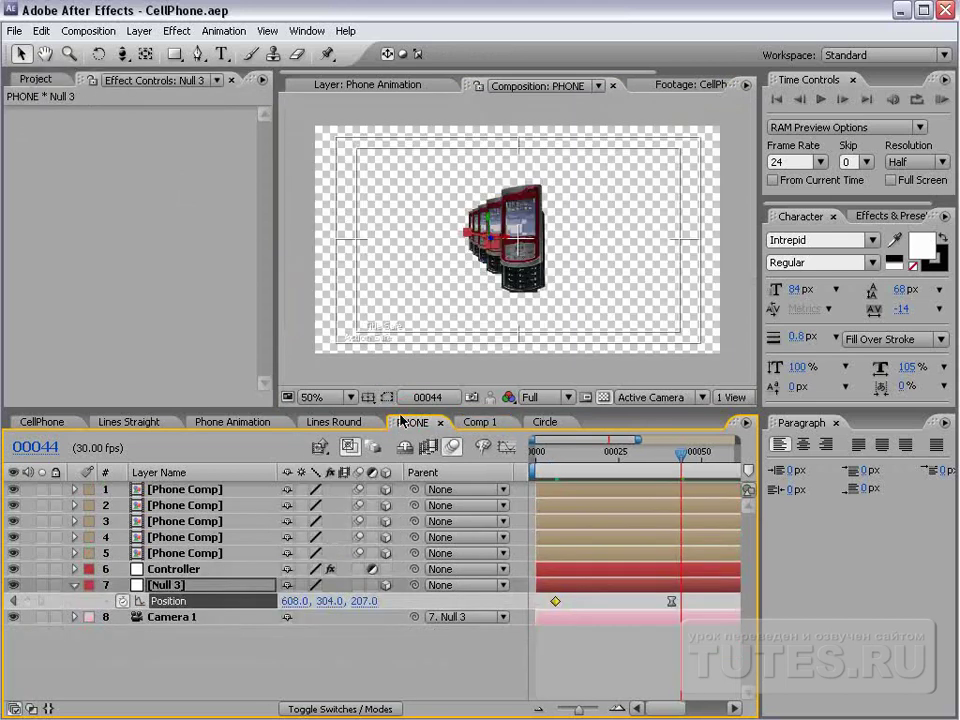
pyautogui.scroll(2, 523, 192)
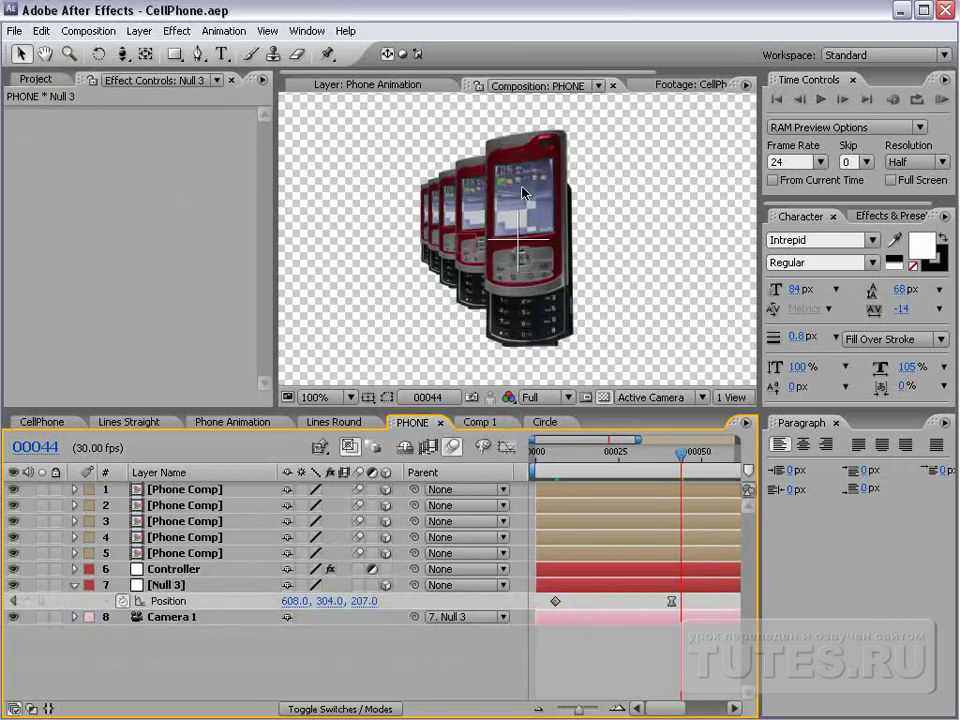
pyautogui.click(195, 490)
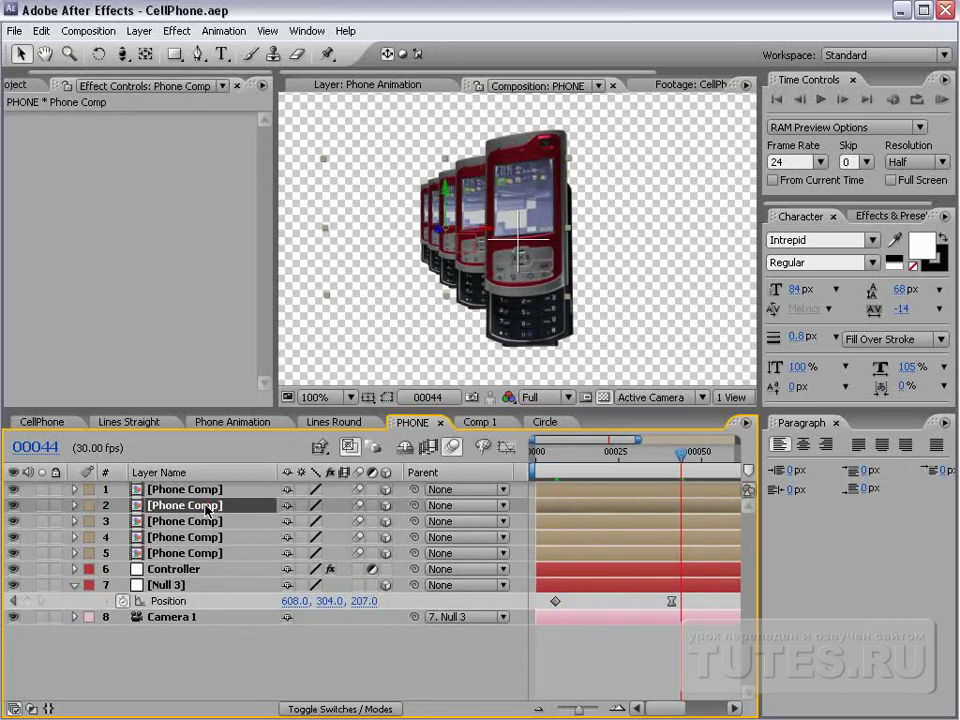
pyautogui.click(205, 537)
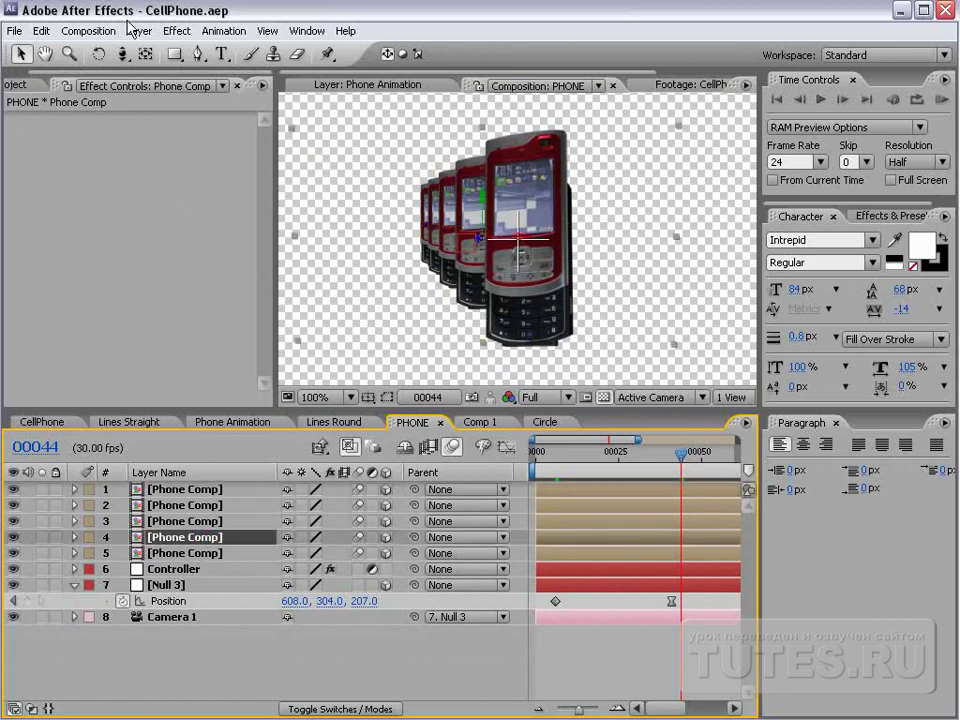
pyautogui.click(176, 31)
pyautogui.moveTo(230, 171)
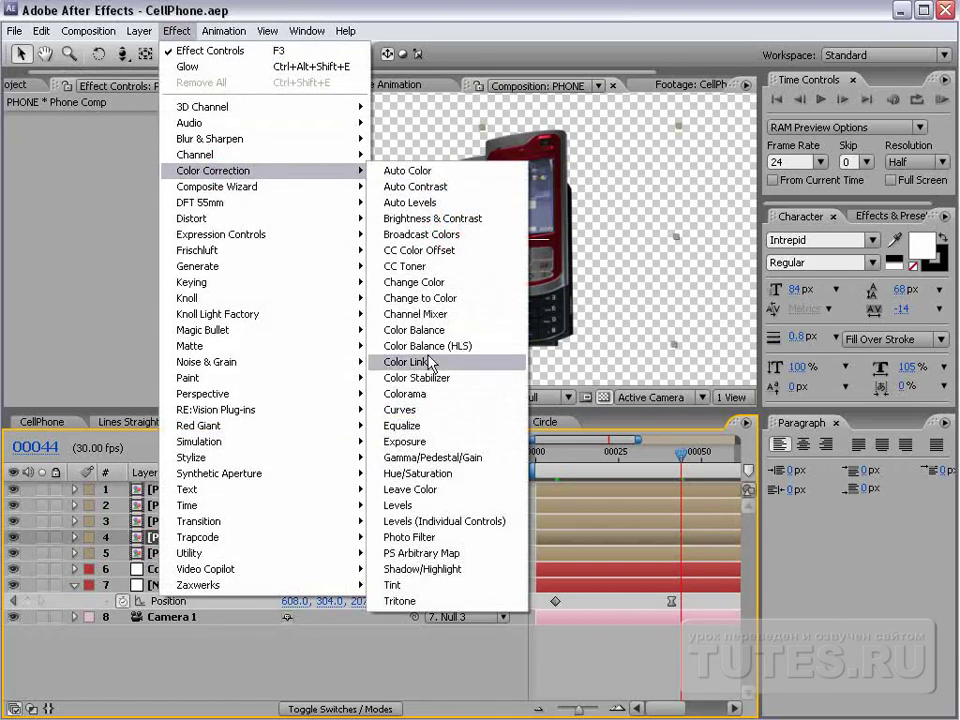
pyautogui.click(434, 474)
# Adjust only the Reds of the fourth Phone Comp layer: hue +48°, saturation -33 and lightness 49
pyautogui.click(140, 151)
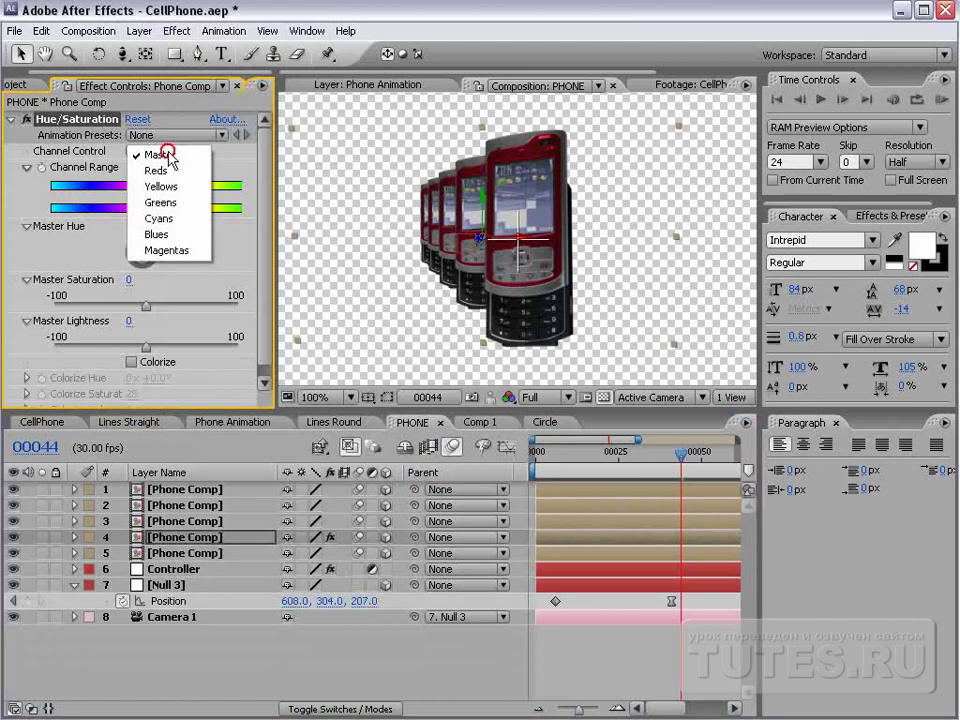
pyautogui.click(156, 171)
pyautogui.moveTo(277, 279); pyautogui.dragTo(314, 284)
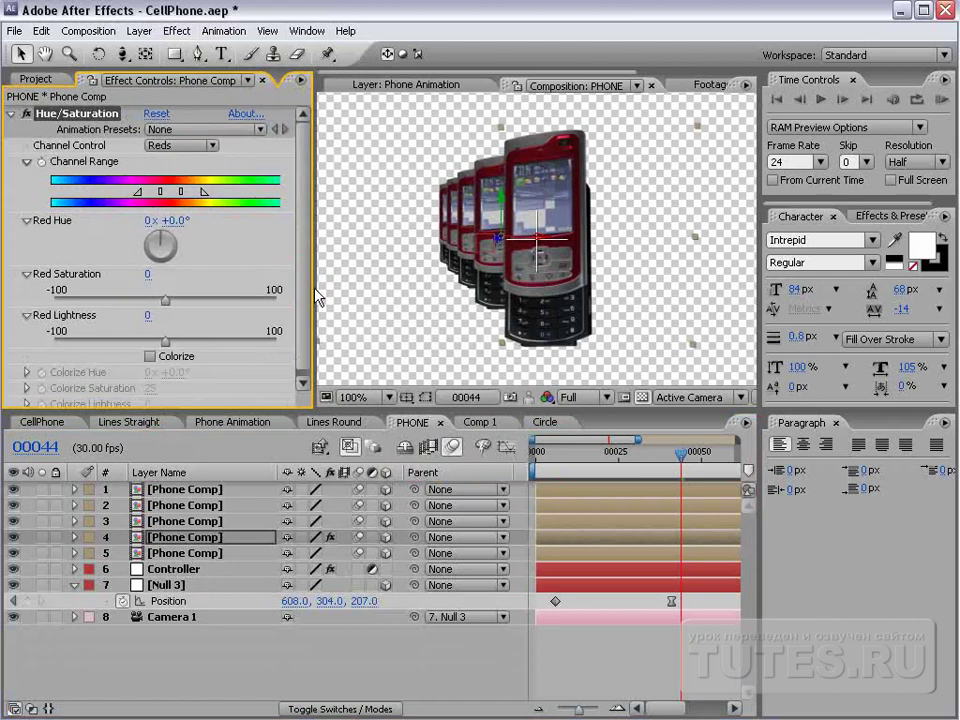
pyautogui.moveTo(176, 220); pyautogui.dragTo(222, 220)
pyautogui.moveTo(168, 305); pyautogui.dragTo(220, 350)
# Copy the Hue/Saturation effect from the fourth to the third Phone Comp layer and shift its red hue to green
pyautogui.click(187, 521)
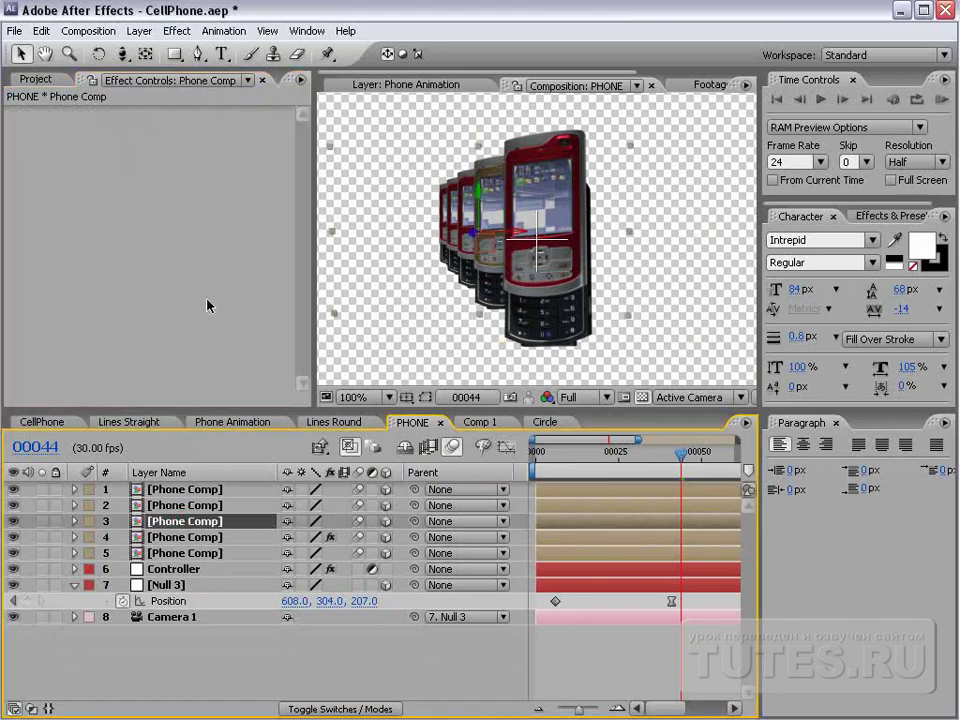
pyautogui.click(190, 538)
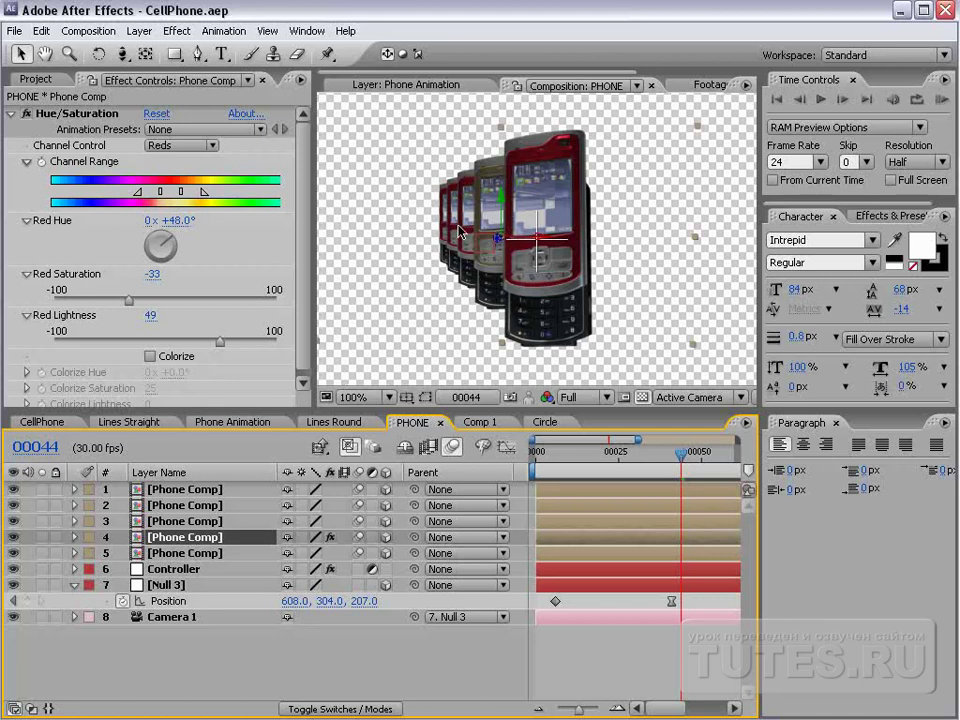
pyautogui.click(181, 524)
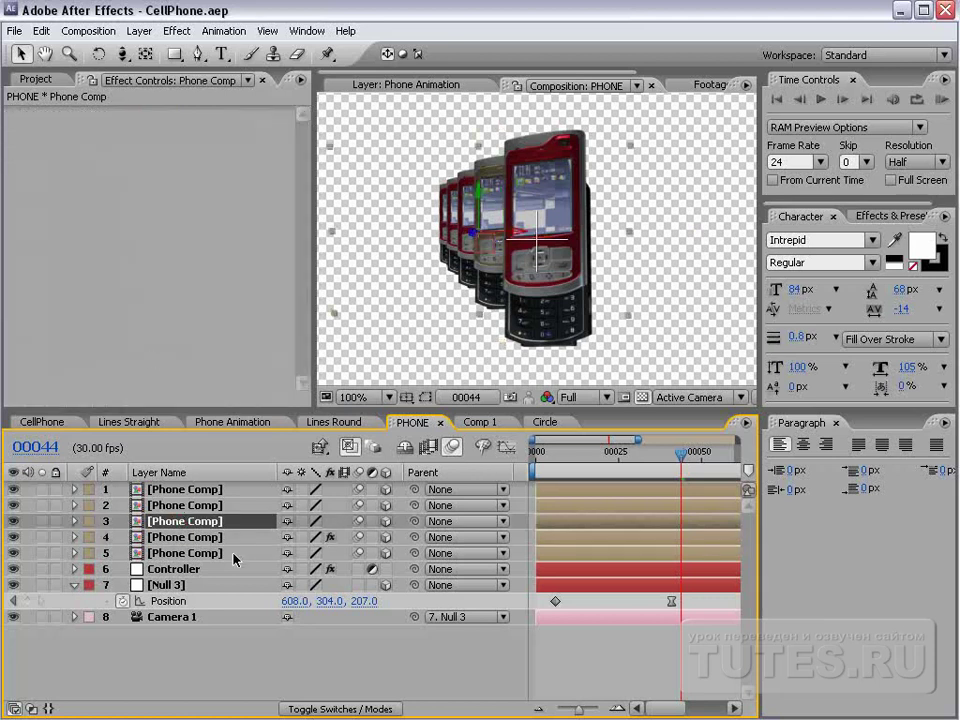
pyautogui.click(224, 537)
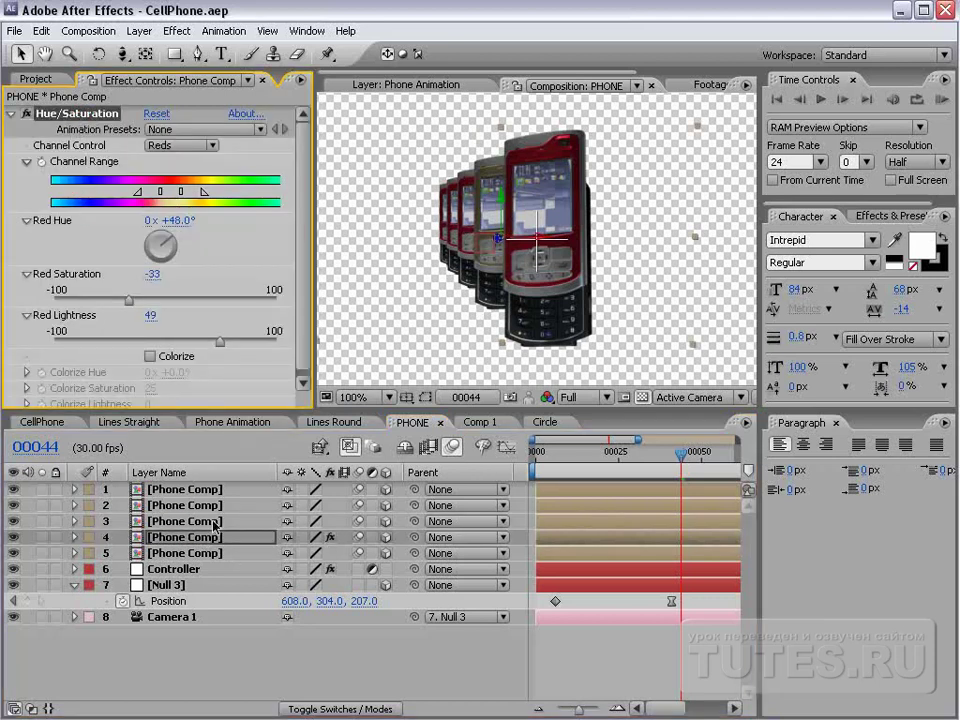
pyautogui.moveTo(214, 527); pyautogui.dragTo(221, 520)
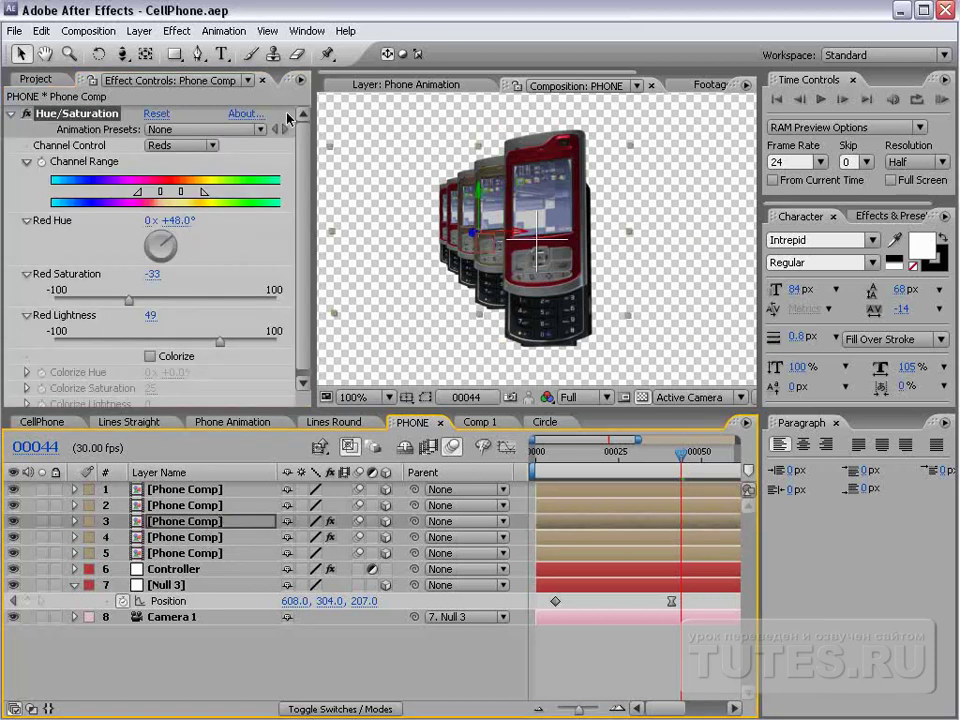
pyautogui.moveTo(186, 222); pyautogui.dragTo(281, 222)
# Return to Comp 1 and examine the recoloured phones with the title in an enlarged composition view
pyautogui.click(333, 421)
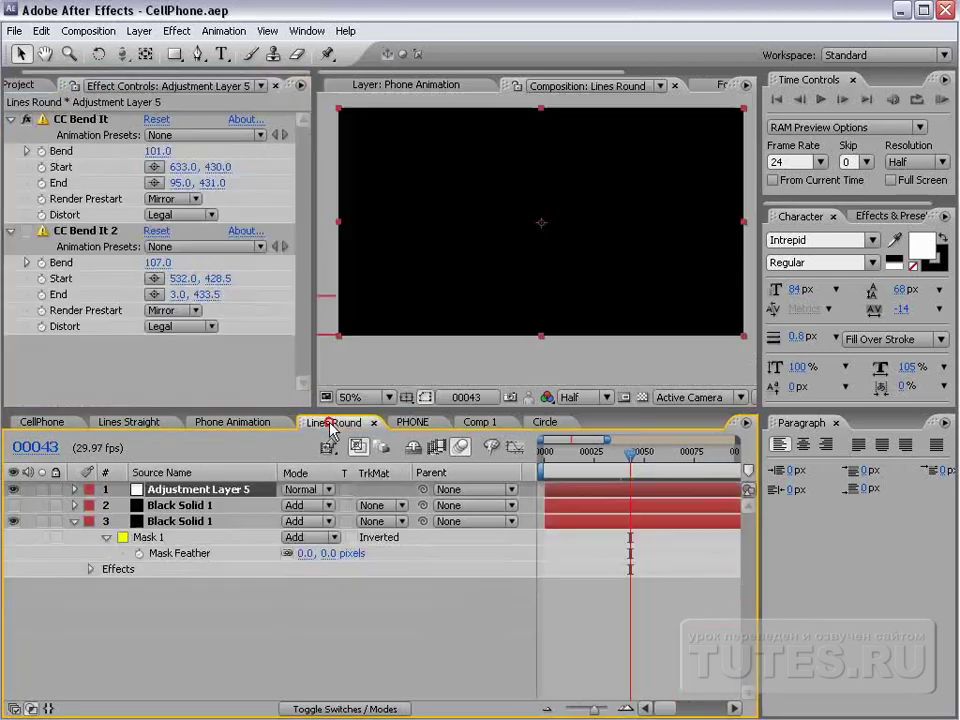
pyautogui.click(479, 423)
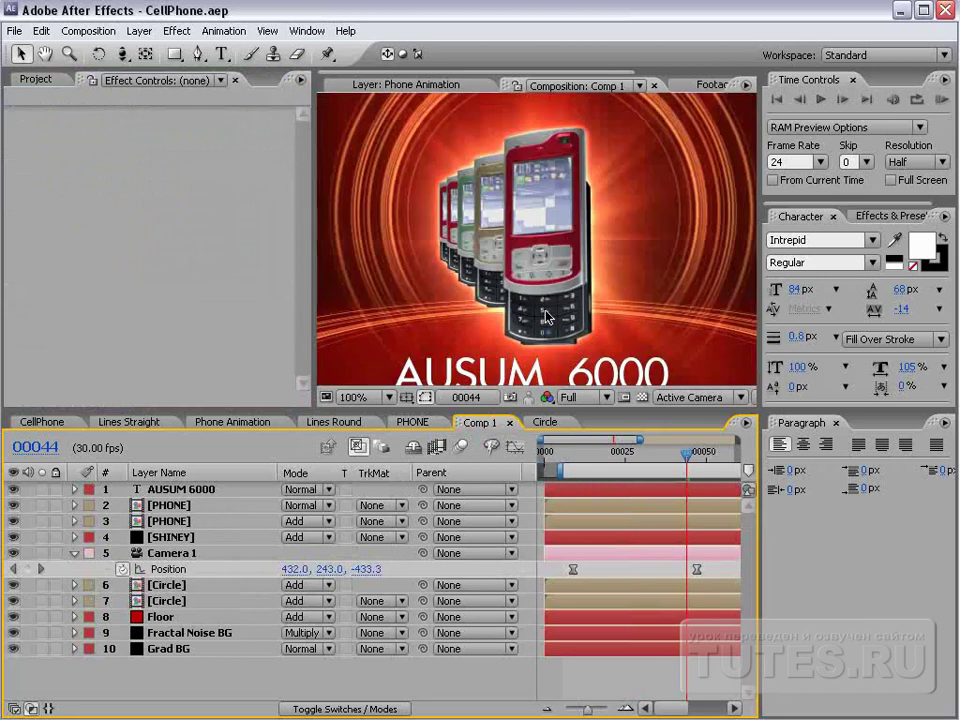
pyautogui.press('`')
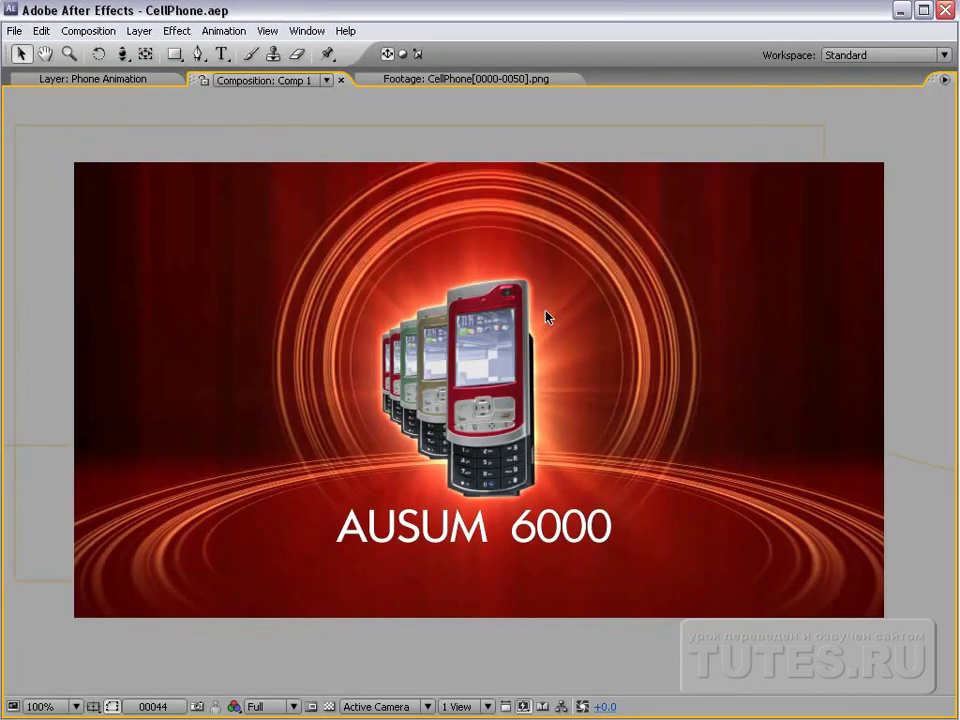